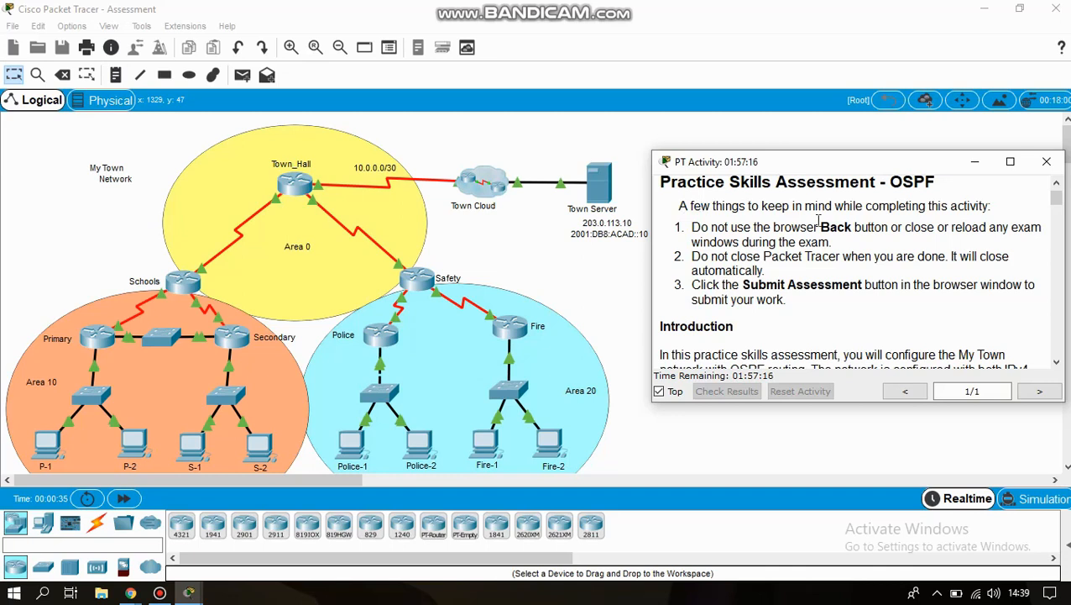
- Read the assessment introduction, the list of assessed skills and the configuration tasks for routers Town_Hall, Schools and Primary
{"action": "scroll", "coordinate": [779, 241], "scroll_direction": "down", "scroll_amount": 3}
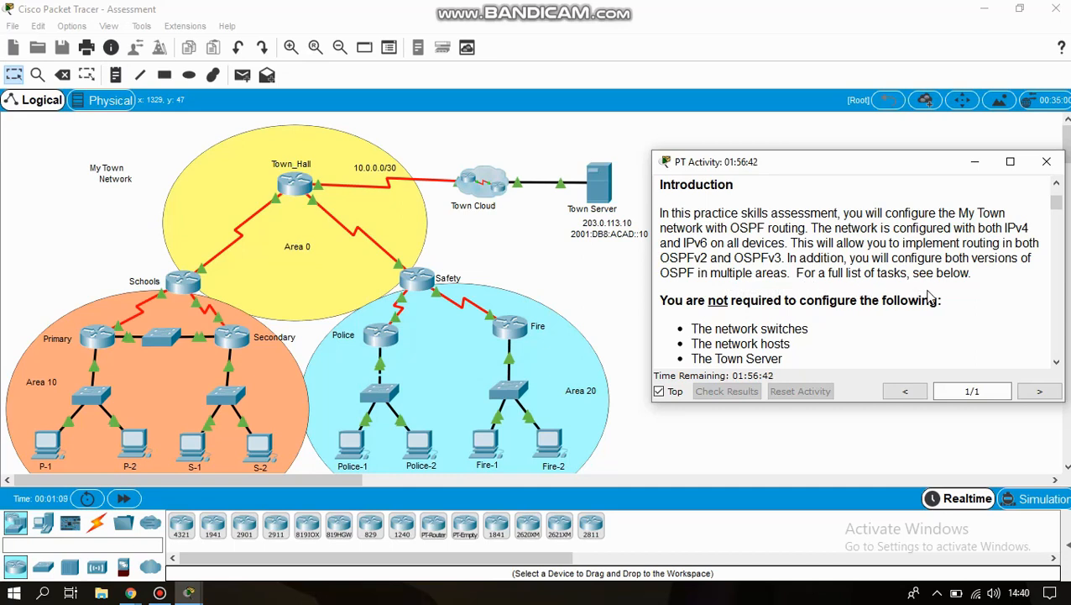
{"action": "scroll", "coordinate": [894, 317], "scroll_direction": "down", "scroll_amount": 6}
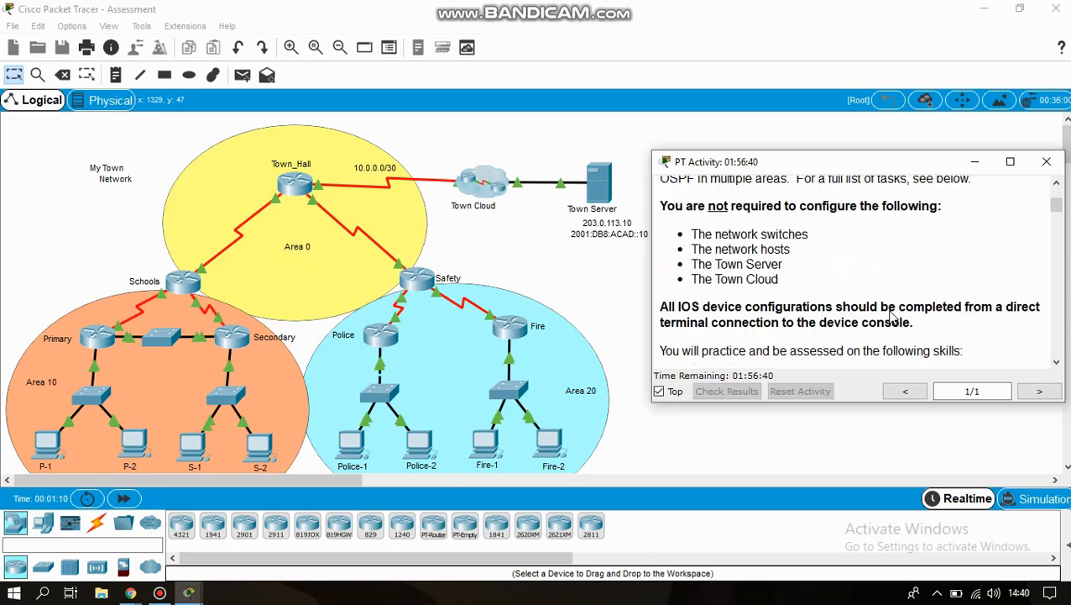
{"action": "scroll", "coordinate": [893, 307], "scroll_direction": "up", "scroll_amount": 1}
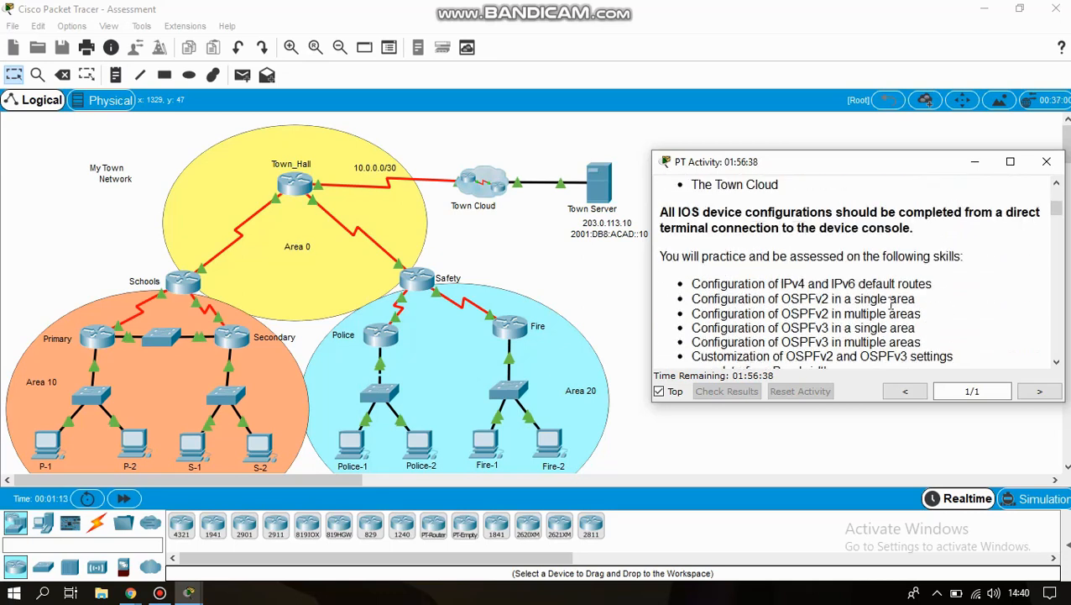
{"action": "scroll", "coordinate": [891, 304], "scroll_direction": "up", "scroll_amount": 2}
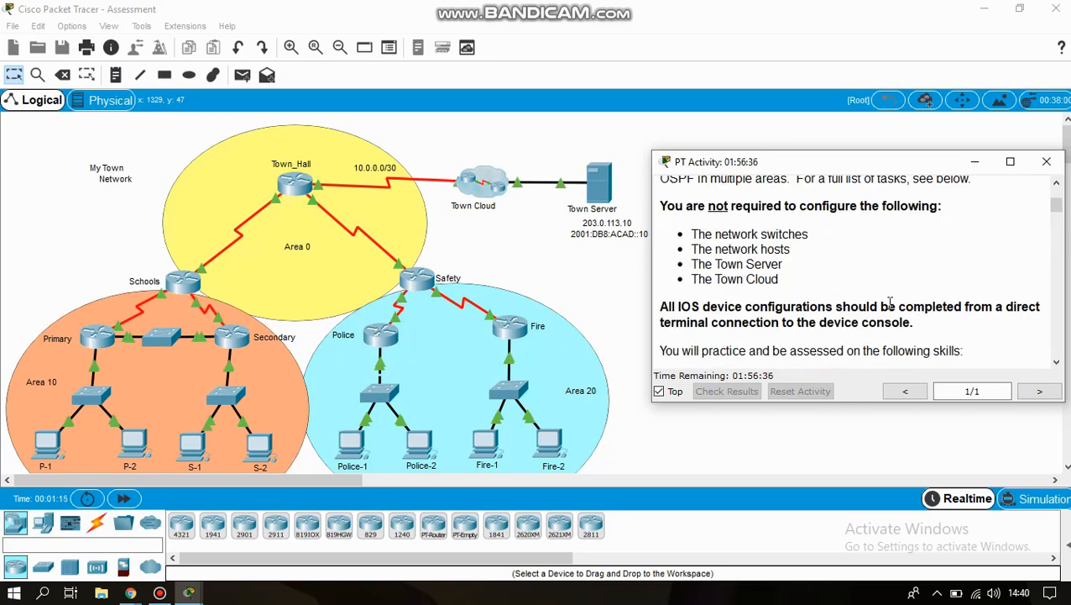
{"action": "scroll", "coordinate": [891, 304], "scroll_direction": "up", "scroll_amount": 1}
{"action": "scroll", "coordinate": [891, 303], "scroll_direction": "down", "scroll_amount": 3}
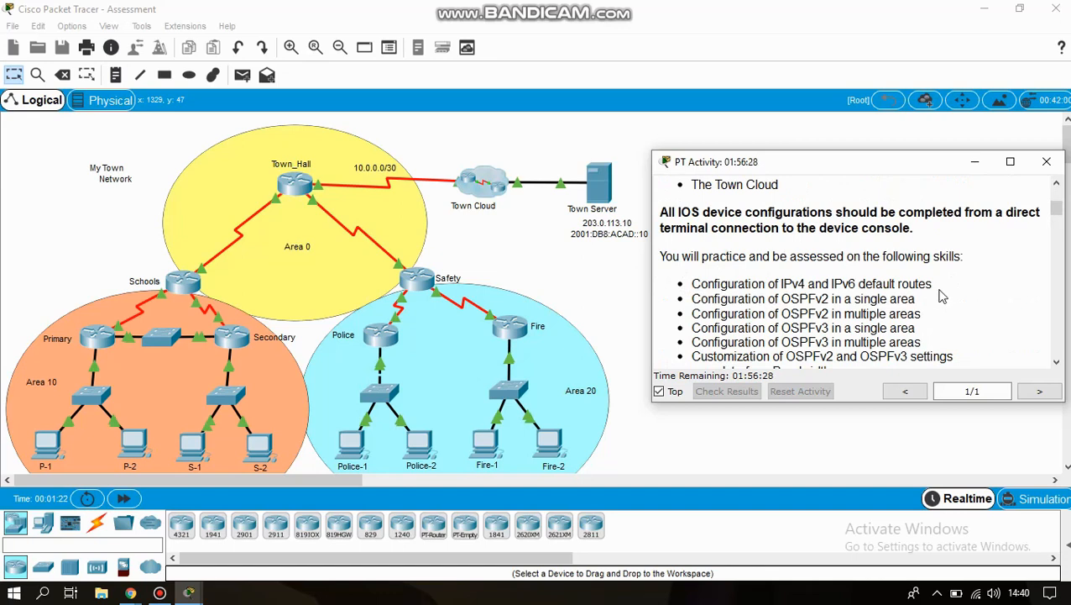
{"action": "scroll", "coordinate": [936, 296], "scroll_direction": "down", "scroll_amount": 2}
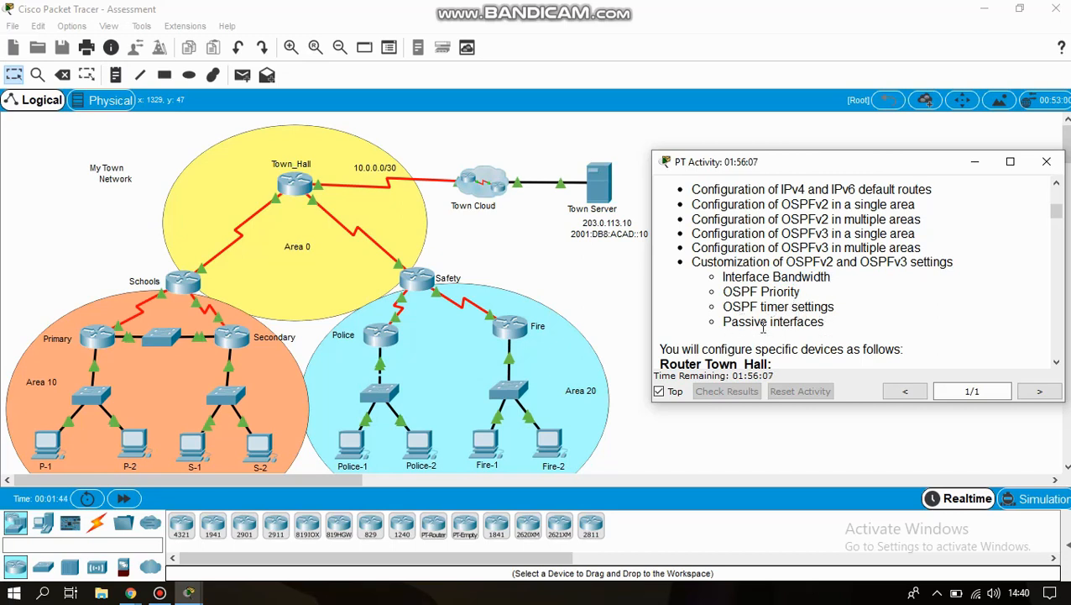
{"action": "scroll", "coordinate": [827, 336], "scroll_direction": "down", "scroll_amount": 3}
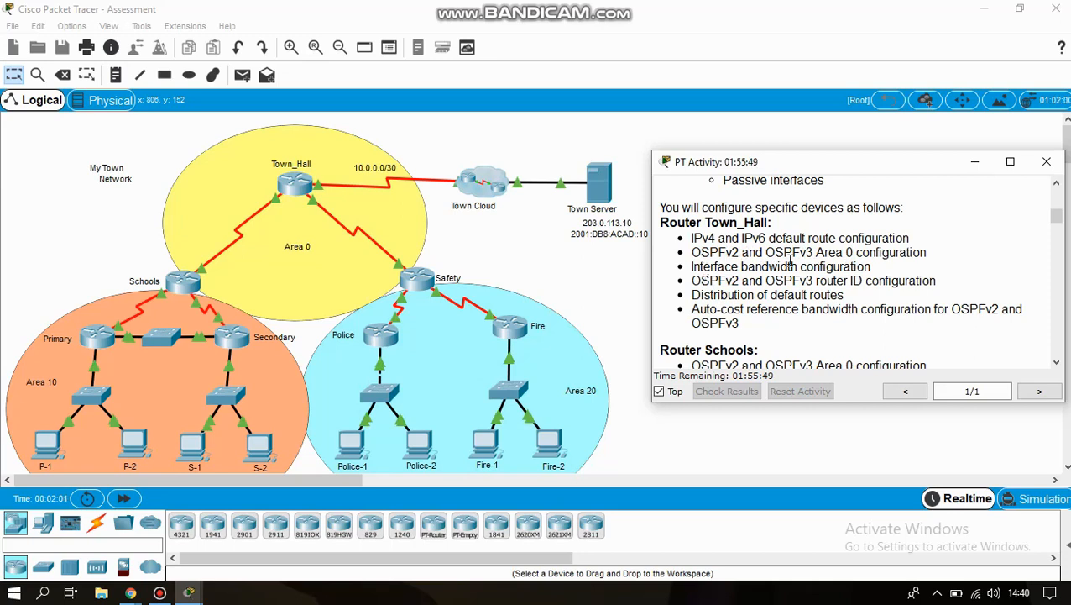
{"action": "left_click_drag", "start_coordinate": [794, 267], "coordinate": [702, 267]}
{"action": "left_click", "coordinate": [704, 265]}
{"action": "scroll", "coordinate": [760, 336], "scroll_direction": "down", "scroll_amount": 3}
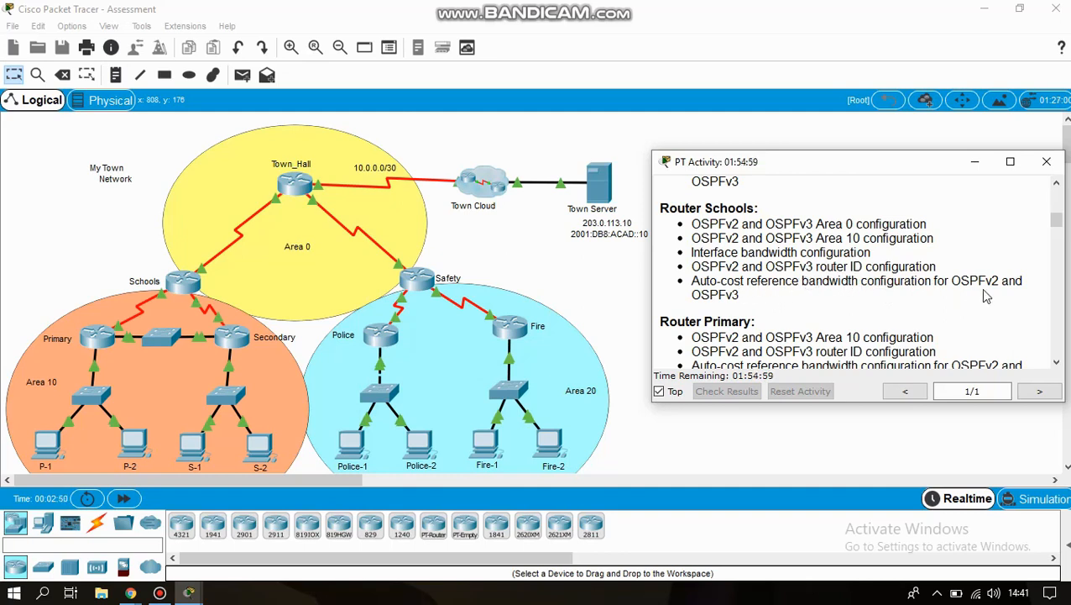
{"action": "scroll", "coordinate": [766, 309], "scroll_direction": "down", "scroll_amount": 2}
{"action": "scroll", "coordinate": [767, 309], "scroll_direction": "down", "scroll_amount": 2}
{"action": "scroll", "coordinate": [766, 309], "scroll_direction": "up", "scroll_amount": 2}
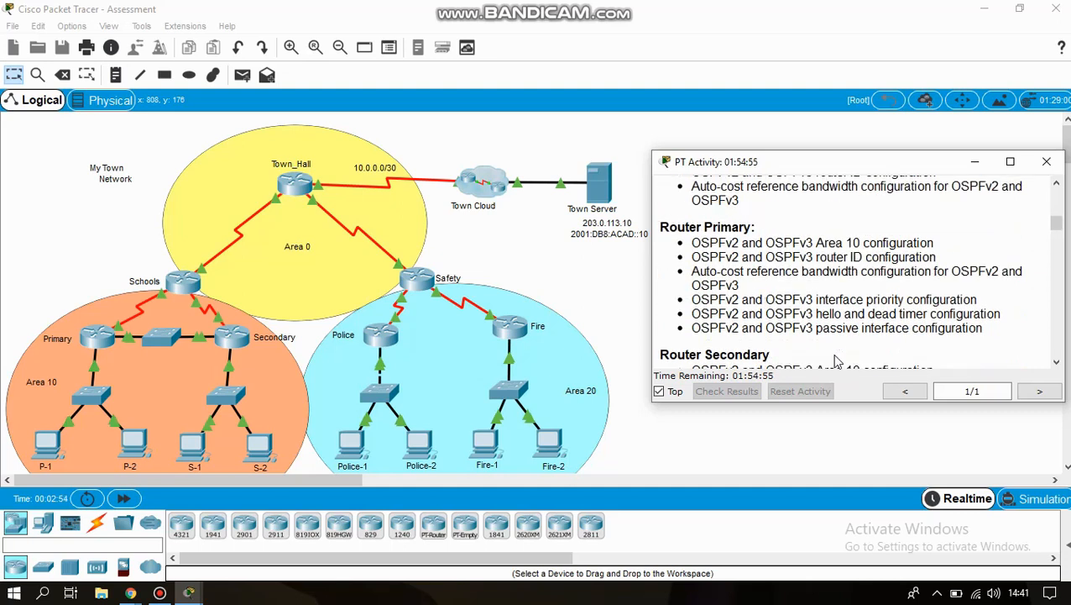
- Enlarge the PT Activity instructions window, reposition it beside the topology and review the per-router task lists
{"action": "left_click_drag", "start_coordinate": [857, 403], "coordinate": [851, 481]}
{"action": "scroll", "coordinate": [786, 352], "scroll_direction": "down", "scroll_amount": 1}
{"action": "scroll", "coordinate": [784, 352], "scroll_direction": "up", "scroll_amount": 1}
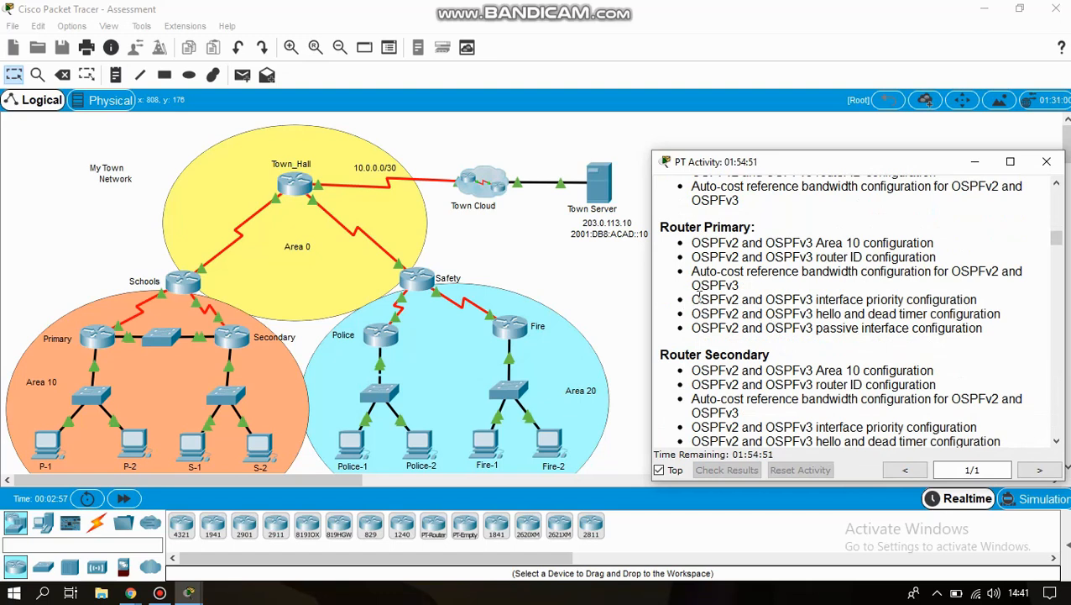
{"action": "scroll", "coordinate": [772, 323], "scroll_direction": "up", "scroll_amount": 15}
{"action": "scroll", "coordinate": [822, 349], "scroll_direction": "down", "scroll_amount": 13}
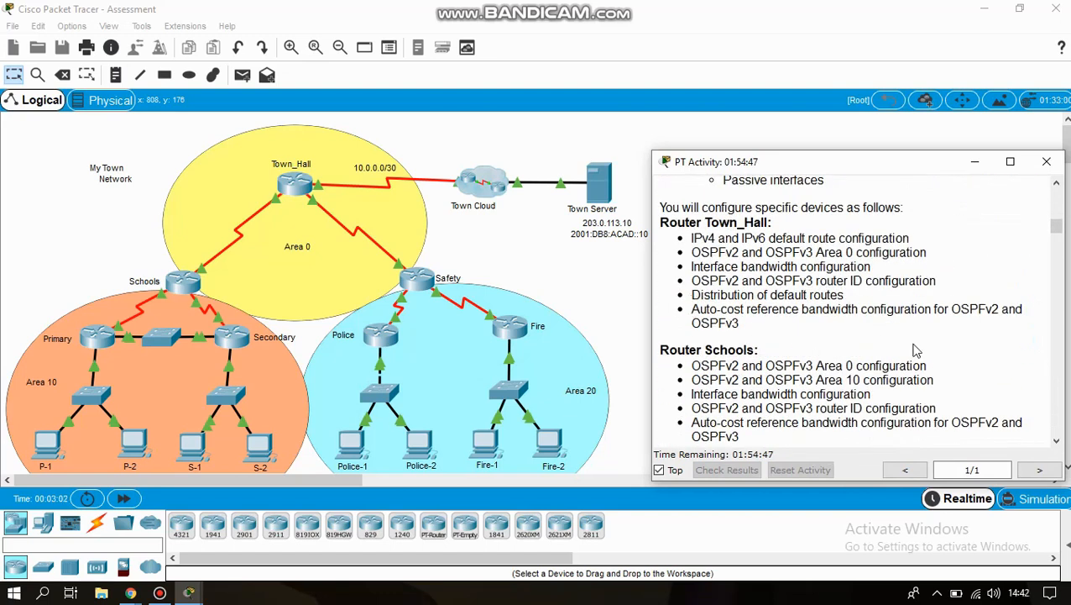
{"action": "left_click_drag", "start_coordinate": [924, 165], "coordinate": [936, 147]}
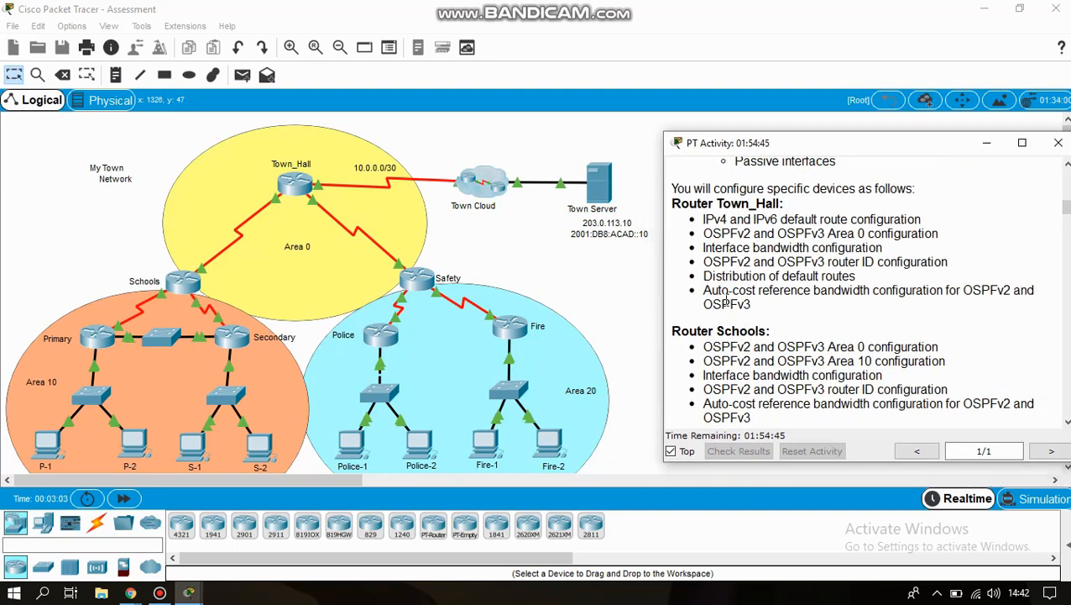
{"action": "scroll", "coordinate": [772, 337], "scroll_direction": "down", "scroll_amount": 3}
- Connect a console cable from the Console port of Town_Hall to the RS 232 port of P-1
{"action": "left_click", "coordinate": [642, 308]}
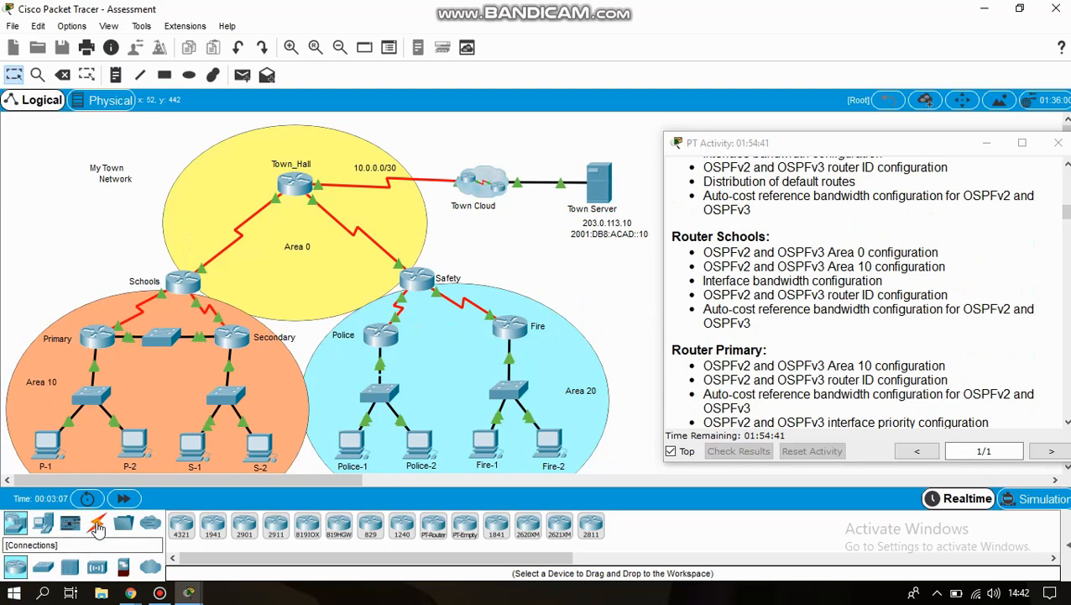
{"action": "left_click", "coordinate": [97, 526]}
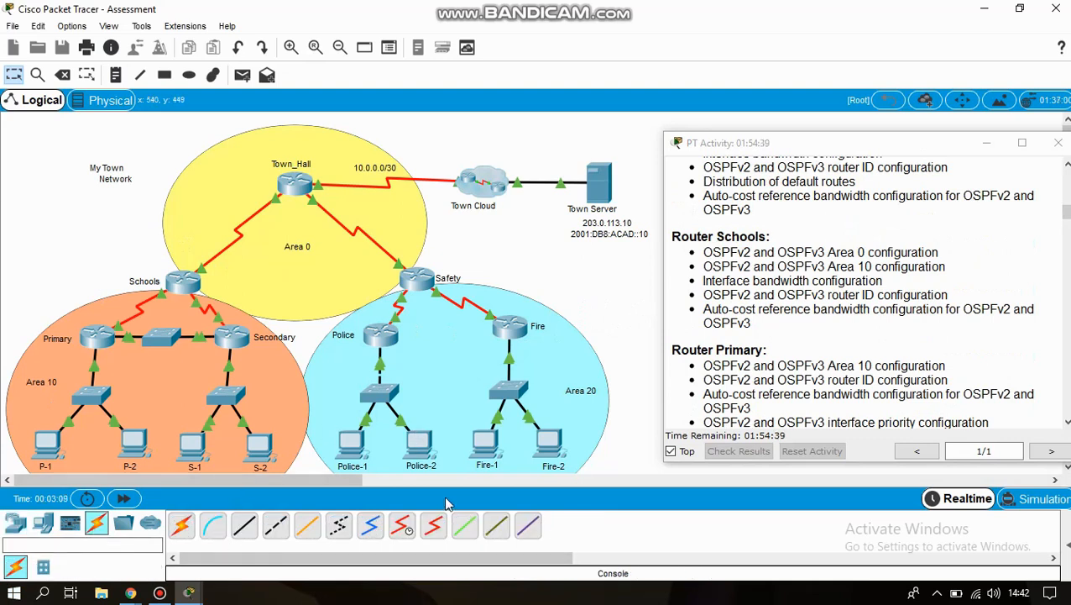
{"action": "left_click", "coordinate": [295, 190]}
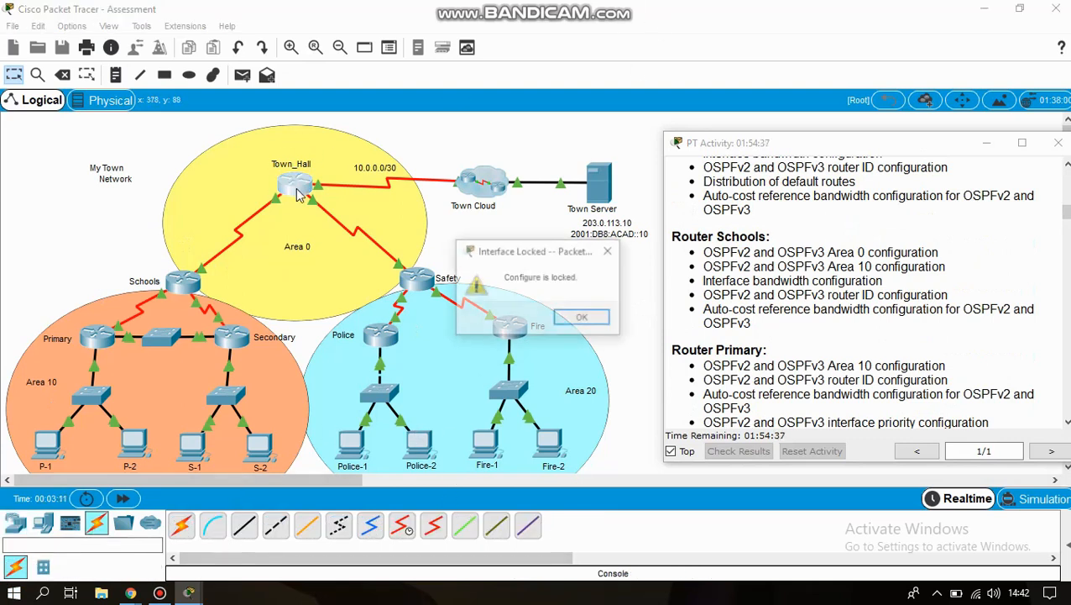
{"action": "left_click", "coordinate": [580, 317]}
{"action": "left_click", "coordinate": [213, 526]}
{"action": "left_click", "coordinate": [295, 187]}
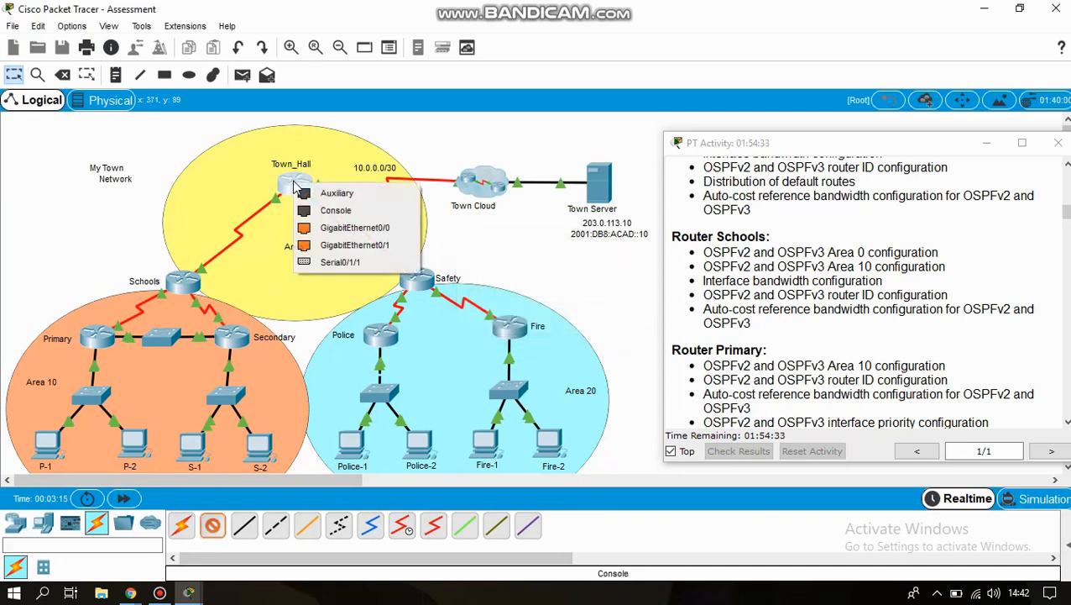
{"action": "left_click", "coordinate": [335, 210]}
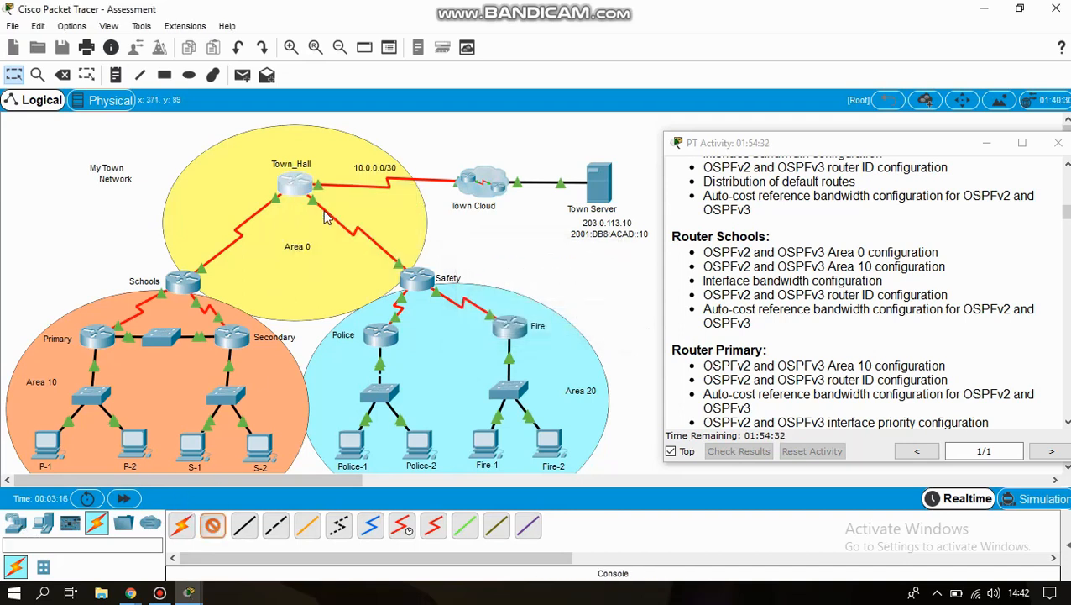
{"action": "left_click", "coordinate": [47, 443]}
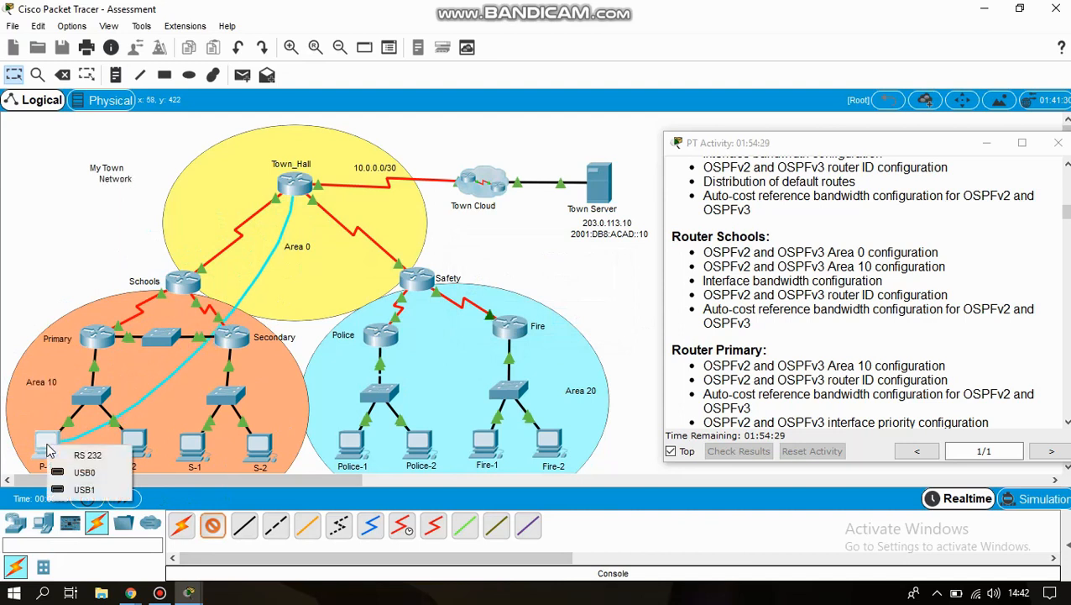
{"action": "left_click", "coordinate": [109, 455]}
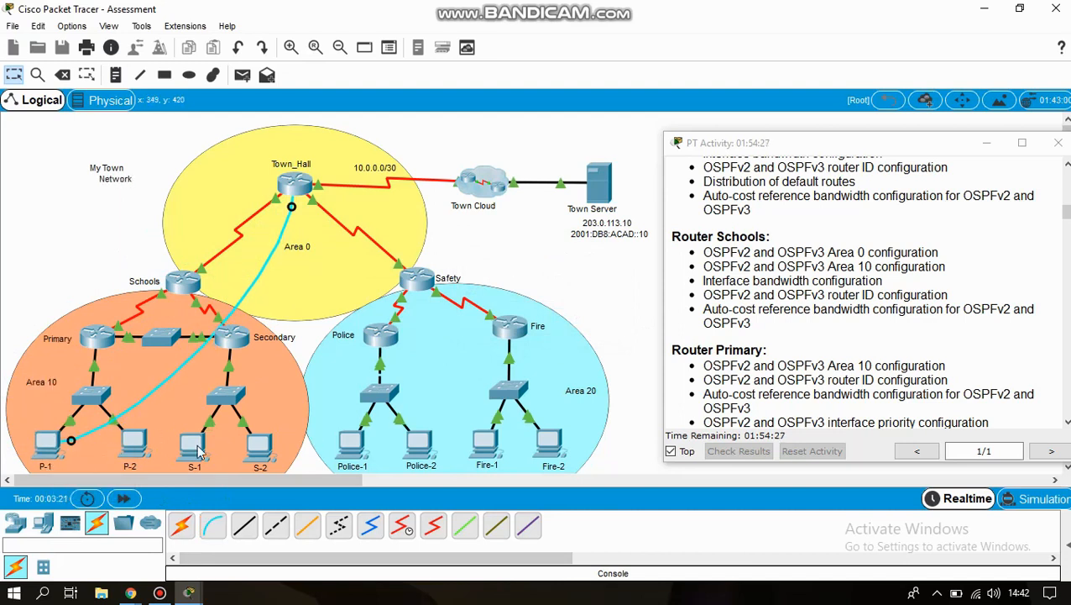
- Open the Terminal on P-1 and start a console session with Town_Hall, moving the PC window clear of the instructions
{"action": "left_click", "coordinate": [48, 447]}
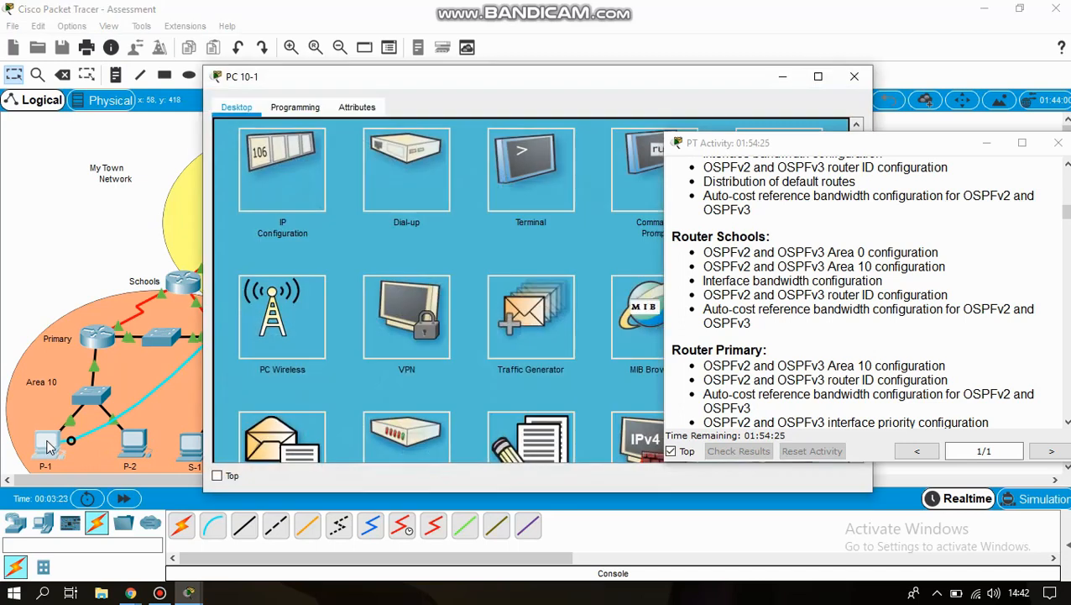
{"action": "left_click_drag", "start_coordinate": [576, 81], "coordinate": [422, 29]}
{"action": "left_click", "coordinate": [387, 140]}
{"action": "left_click", "coordinate": [644, 232]}
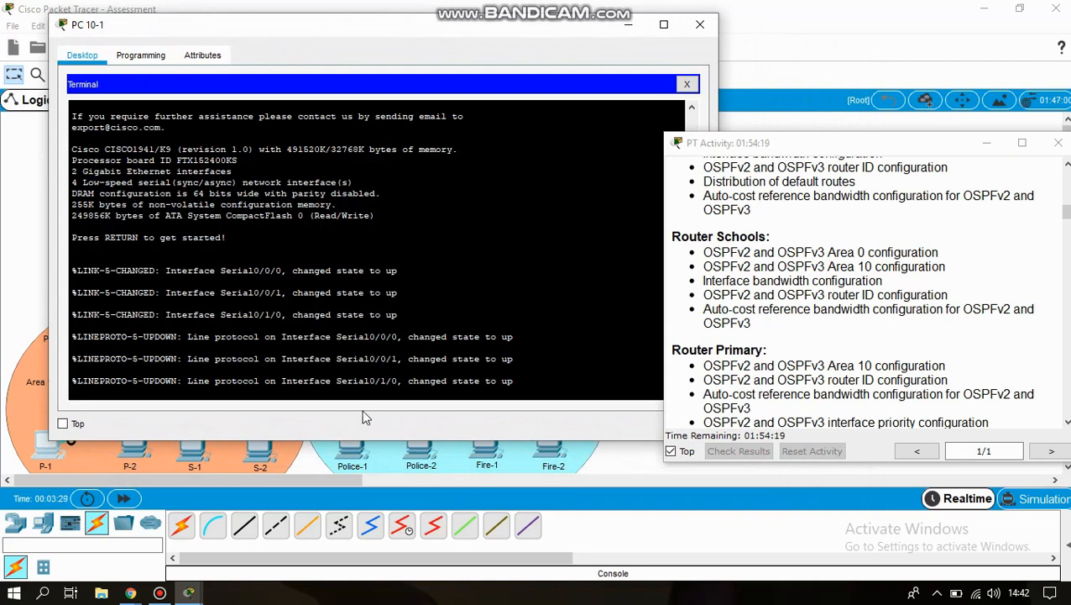
{"action": "key", "text": "Return"}
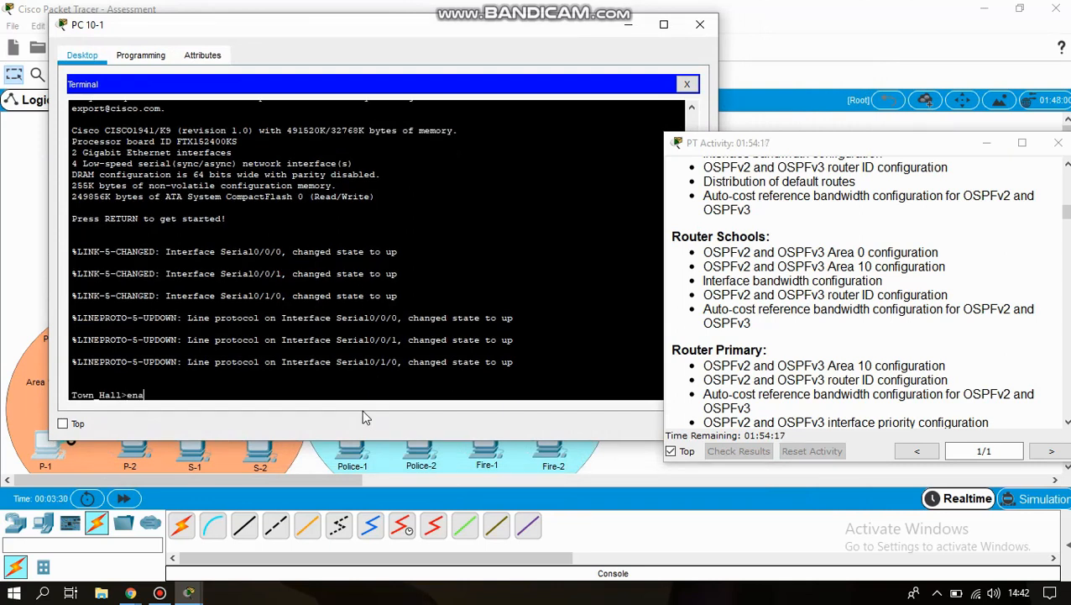
- Enter global configuration mode on Town_Hall and enable IPv6 unicast routing
{"action": "type", "text": "ena"}
{"action": "key", "text": "Return"}
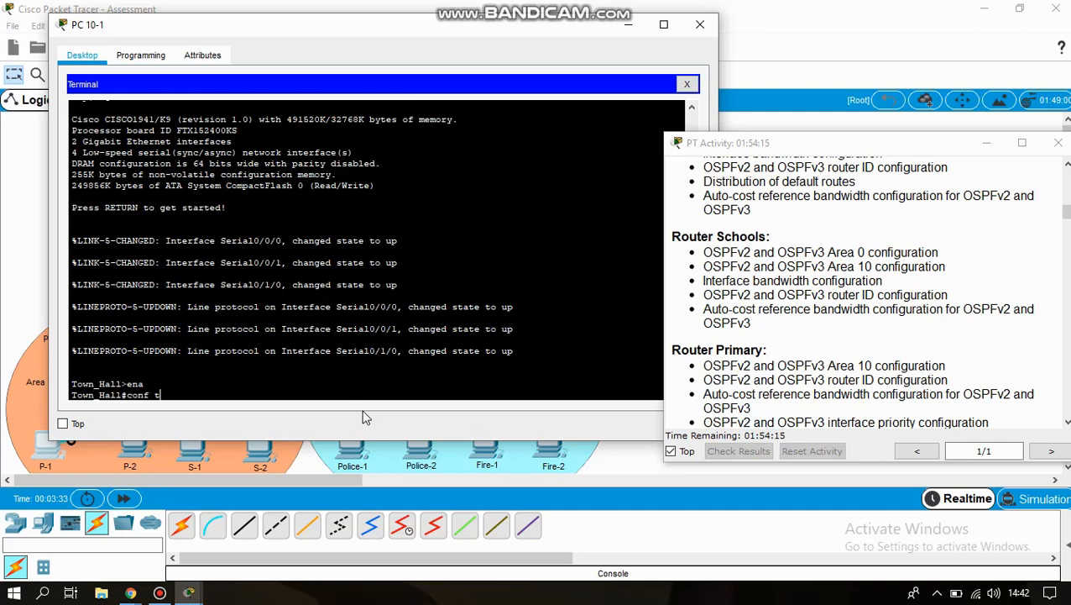
{"action": "type", "text": "conf t"}
{"action": "key", "text": "Return"}
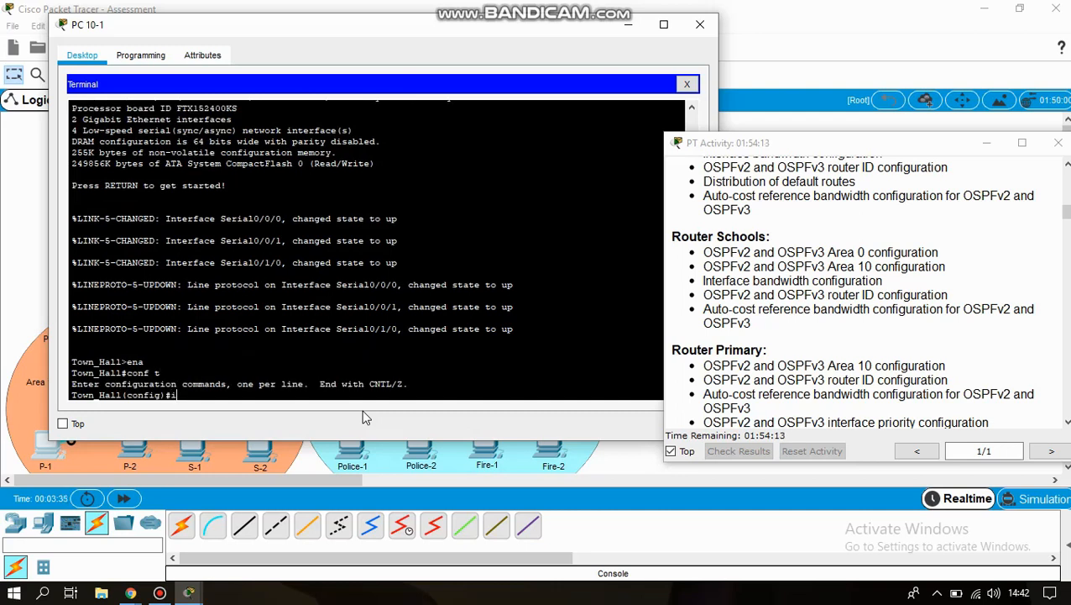
{"action": "type", "text": "ipv6 un"}
{"action": "key", "text": "Tab"}
{"action": "key", "text": "Return"}
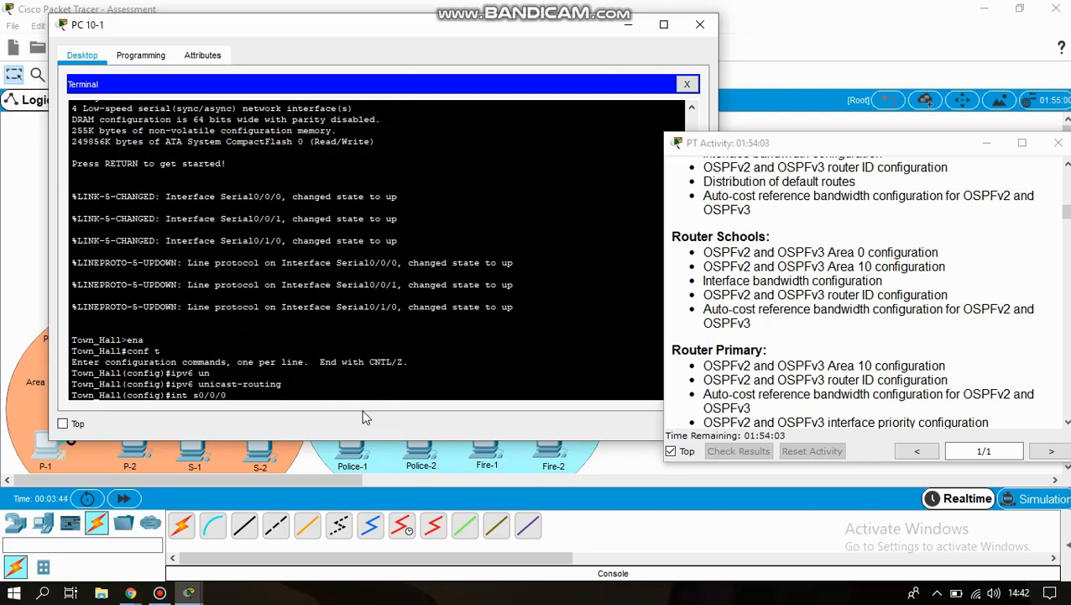
- Set the bandwidth of Town_Hall's interface S0/0/0 to 128
{"action": "key", "text": "Return"}
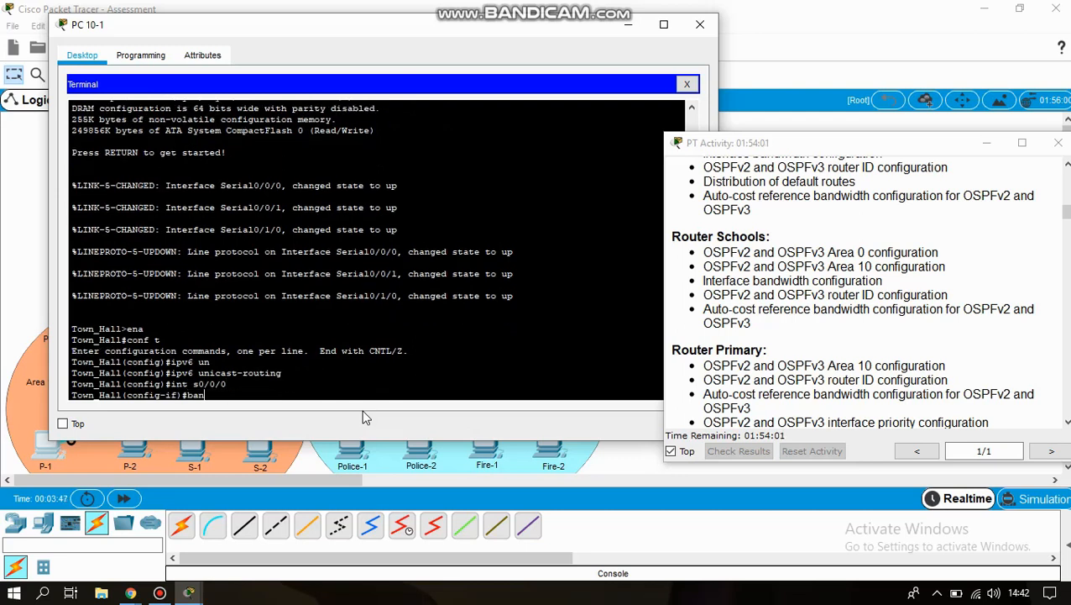
{"action": "type", "text": "band"}
{"action": "key", "text": "Tab"}
{"action": "type", "text": "128"}
{"action": "key", "text": "Return"}
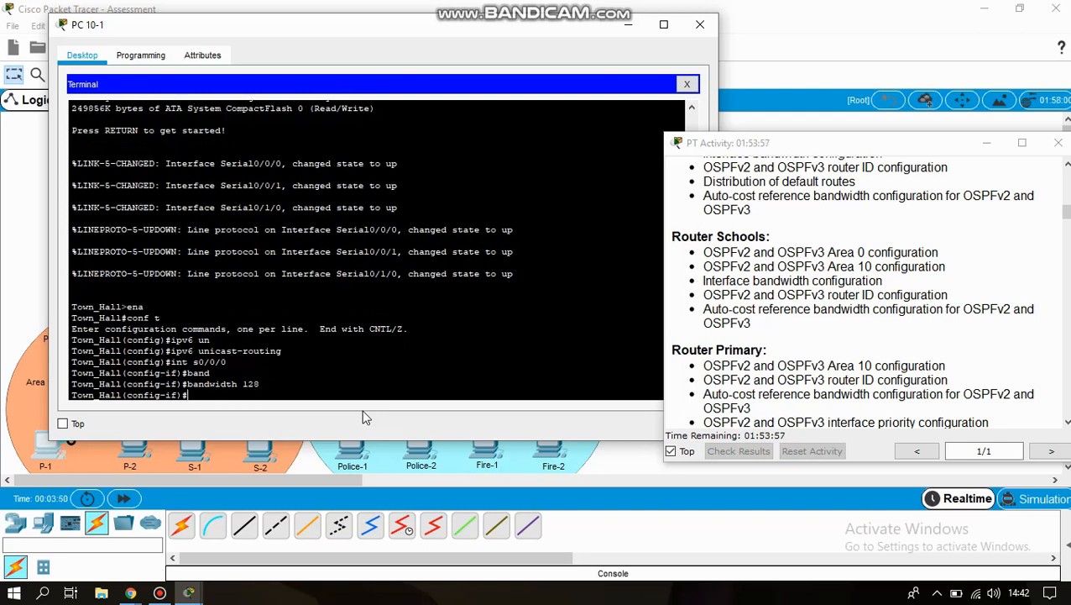
- Assign the IPv4 address 10.10.10.2 with mask 255.255.255.252 to interface S0/0/0
{"action": "type", "text": "ip add"}
{"action": "key", "text": "Tab"}
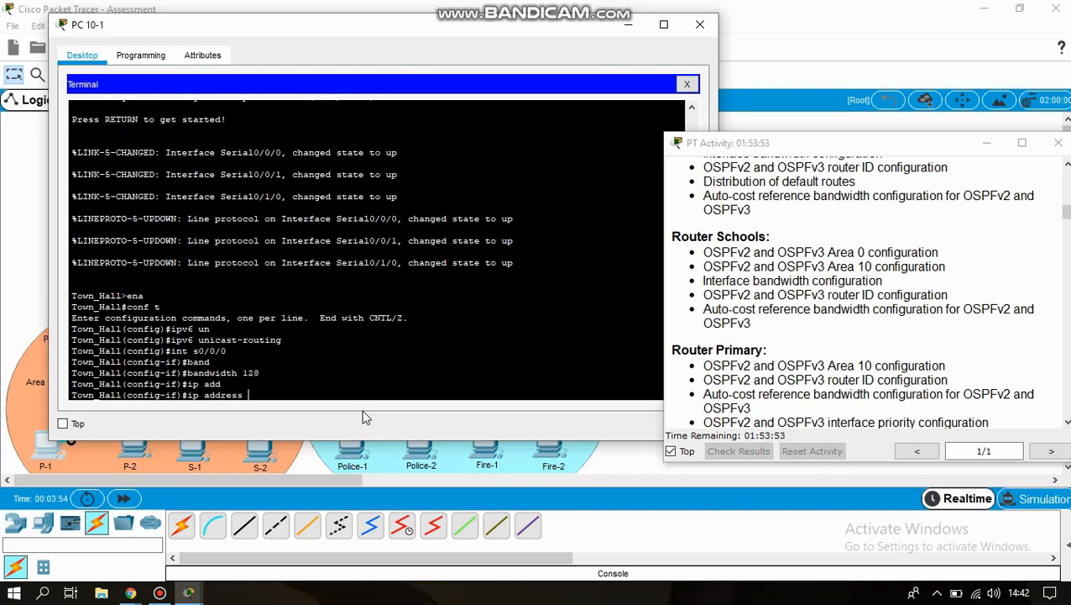
{"action": "type", "text": "10.10.10.2 255.255.255.252"}
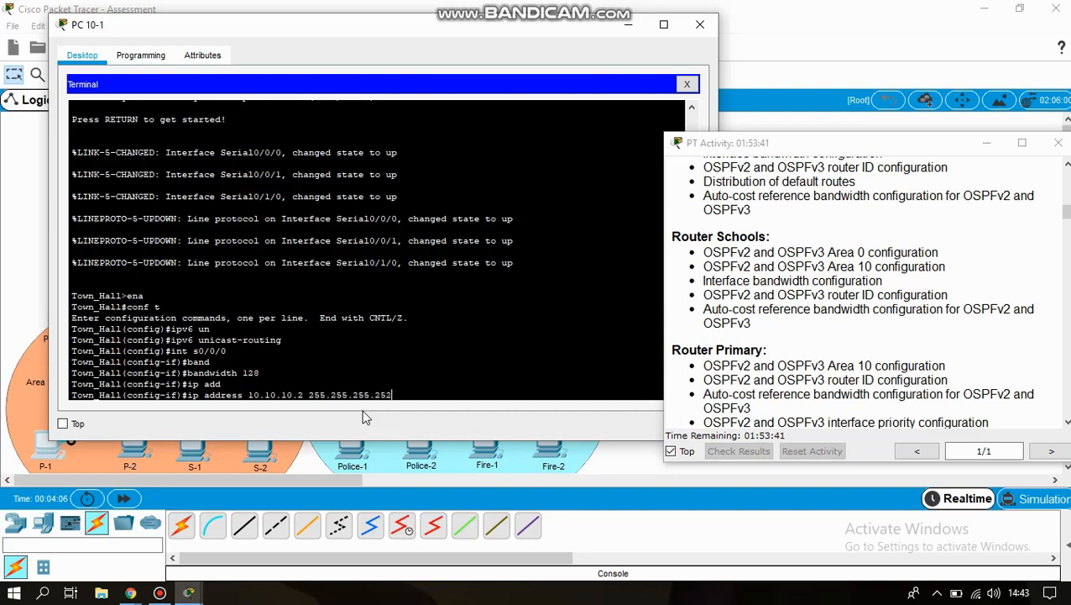
{"action": "key", "text": "Return"}
- Assign FE80::1 as the IPv6 link-local address of interface S0/0/0
{"action": "type", "text": "ig-if)#i"}
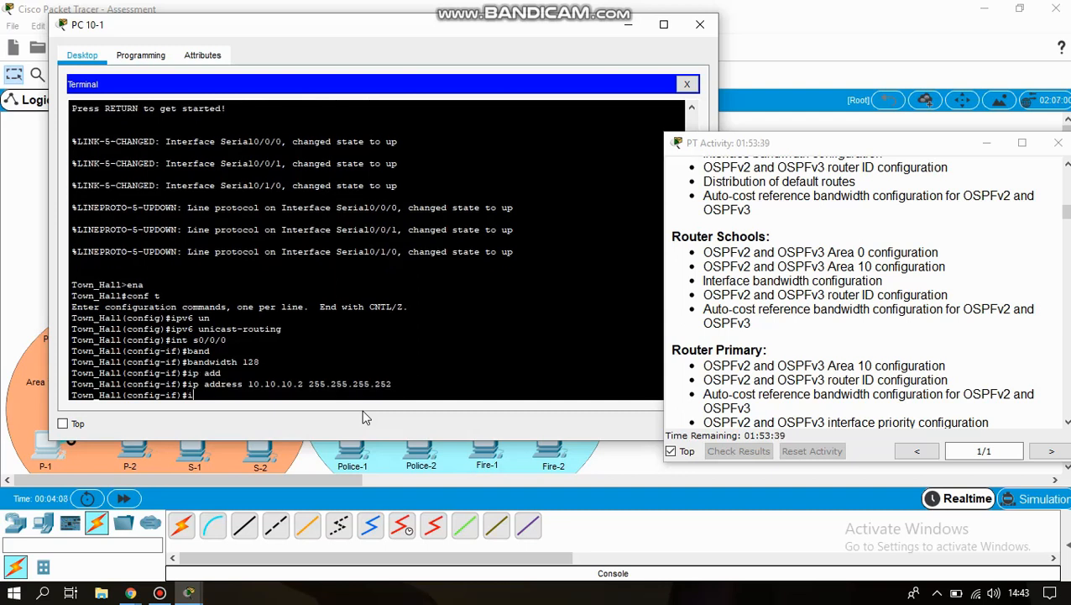
{"action": "type", "text": "pv6 add"}
{"action": "key", "text": "Tab"}
{"action": "type", "text": "FE"}
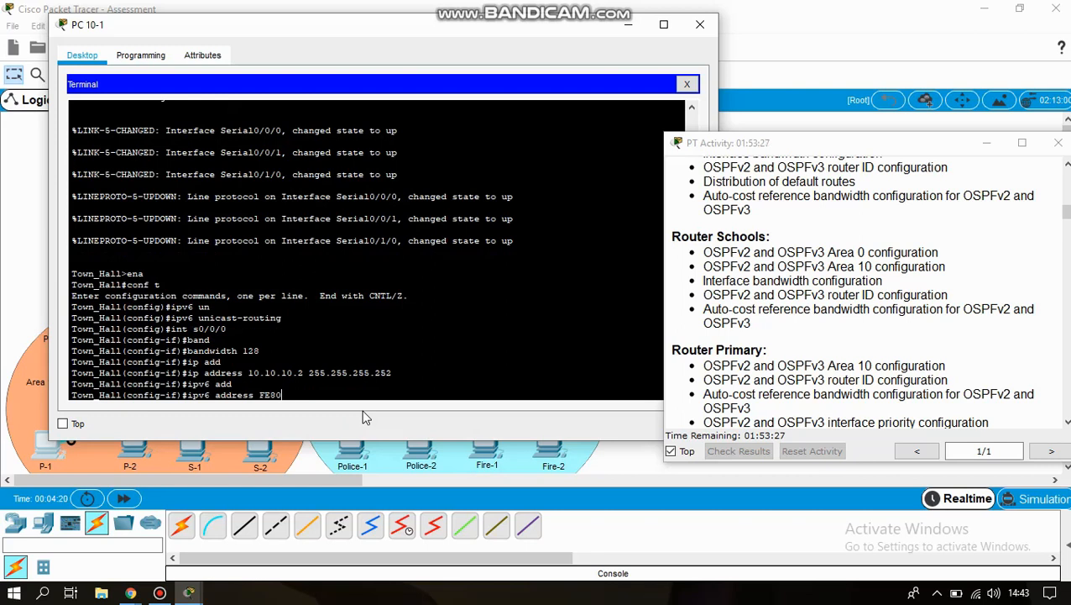
{"action": "type", "text": "80::1 link"}
{"action": "key", "text": "Tab"}
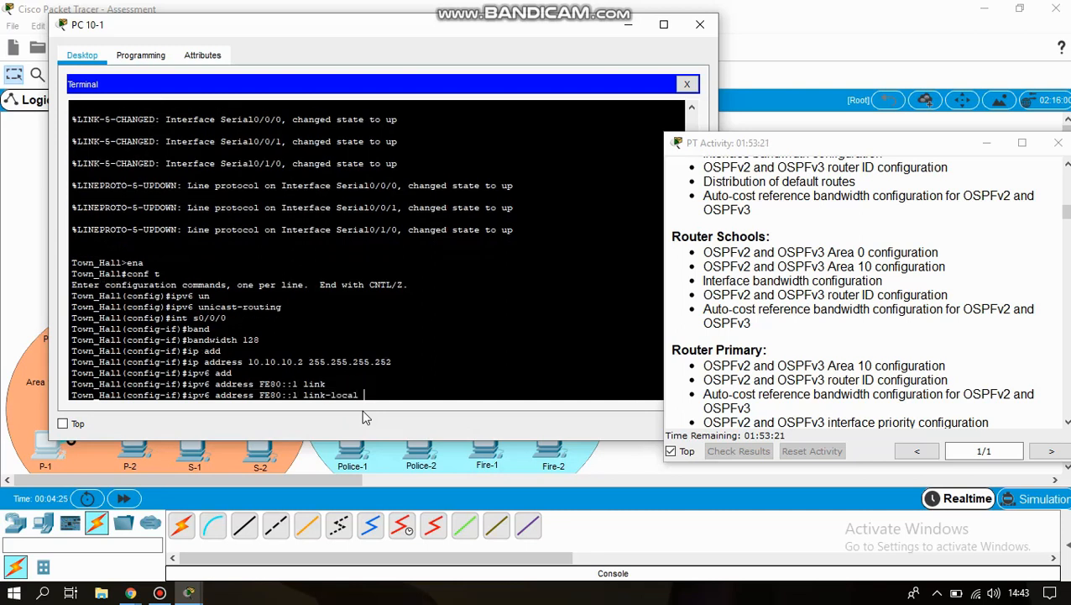
{"action": "key", "text": "Return"}
- Try to assign the IPv6 address 2001:DB8:10::2/64 to interface S0/0/0 without the address keyword
{"action": "type", "text": "ipv"}
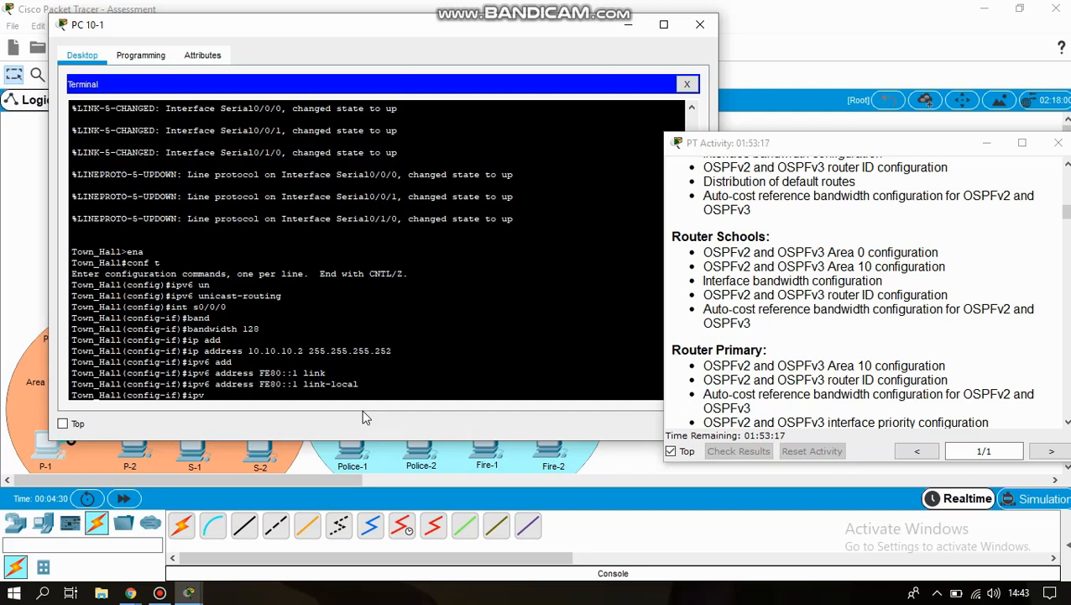
{"action": "type", "text": "6 2001:db"}
{"action": "key", "text": "BackSpace"}
{"action": "key", "text": "BackSpace"}
{"action": "key", "text": "BackSpace"}
{"action": "type", "text": "DB8:10::2/64"}
{"action": "key", "text": "Return"}
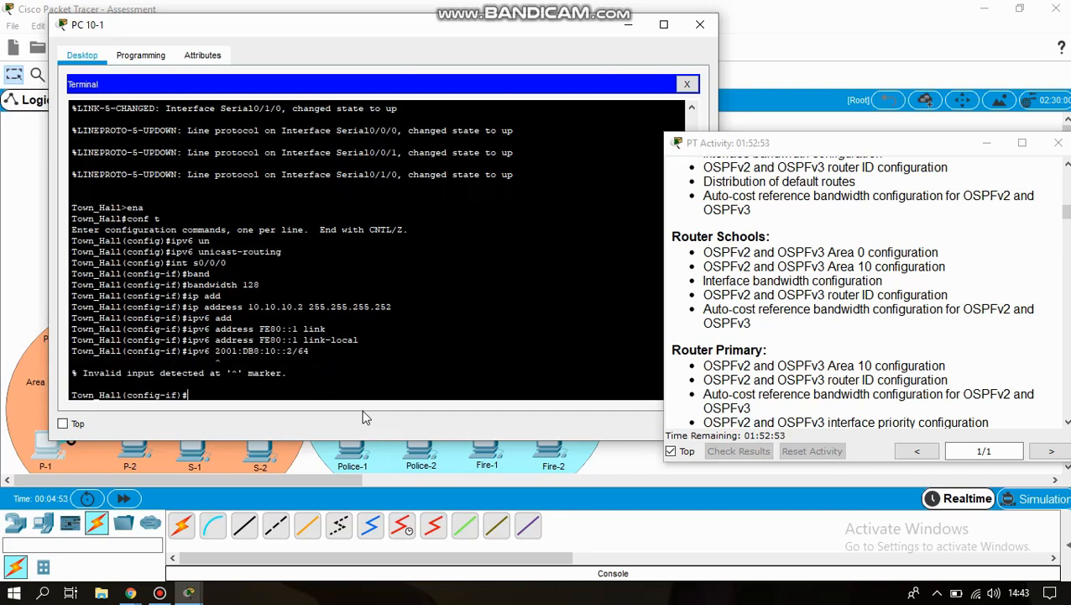
- Assign the IPv6 address 2001:DB8:10::2/64 to interface S0/0/0 by correcting the previous command with the address keyword
{"action": "key", "text": "Up"}
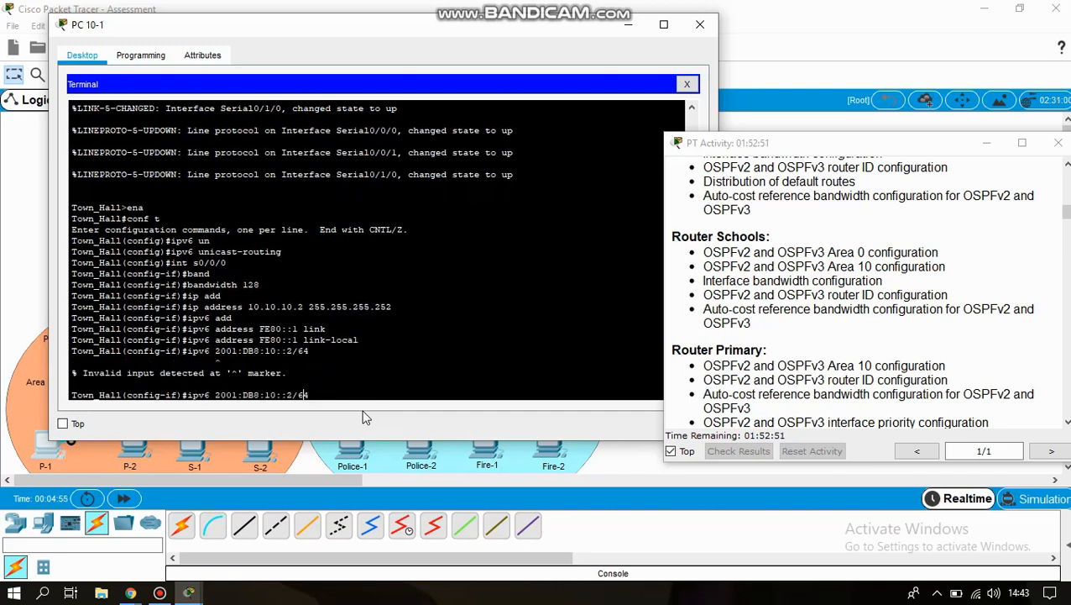
{"action": "key", "text": "Left"}
{"action": "key", "text": "Left"}
{"action": "key", "text": "Left"}
{"action": "key", "text": "Left"}
{"action": "key", "text": "Left"}
{"action": "key", "text": "Left"}
{"action": "key", "text": "Left"}
{"action": "key", "text": "Left"}
{"action": "key", "text": "Left"}
{"action": "key", "text": "Left"}
{"action": "key", "text": "Left"}
{"action": "key", "text": "Left"}
{"action": "key", "text": "Left"}
{"action": "key", "text": "Left"}
{"action": "key", "text": "Left"}
{"action": "key", "text": "Left"}
{"action": "key", "text": "Left"}
{"action": "type", "text": "ADD"}
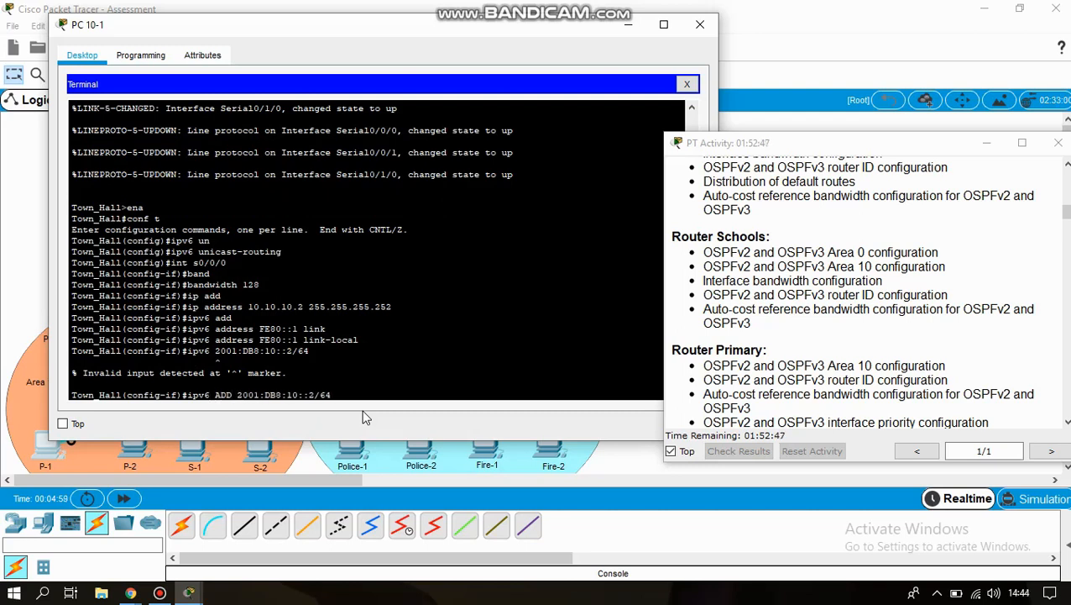
{"action": "key", "text": "BackSpace"}
{"action": "key", "text": "BackSpace"}
{"action": "type", "text": "add"}
{"action": "key", "text": "Tab"}
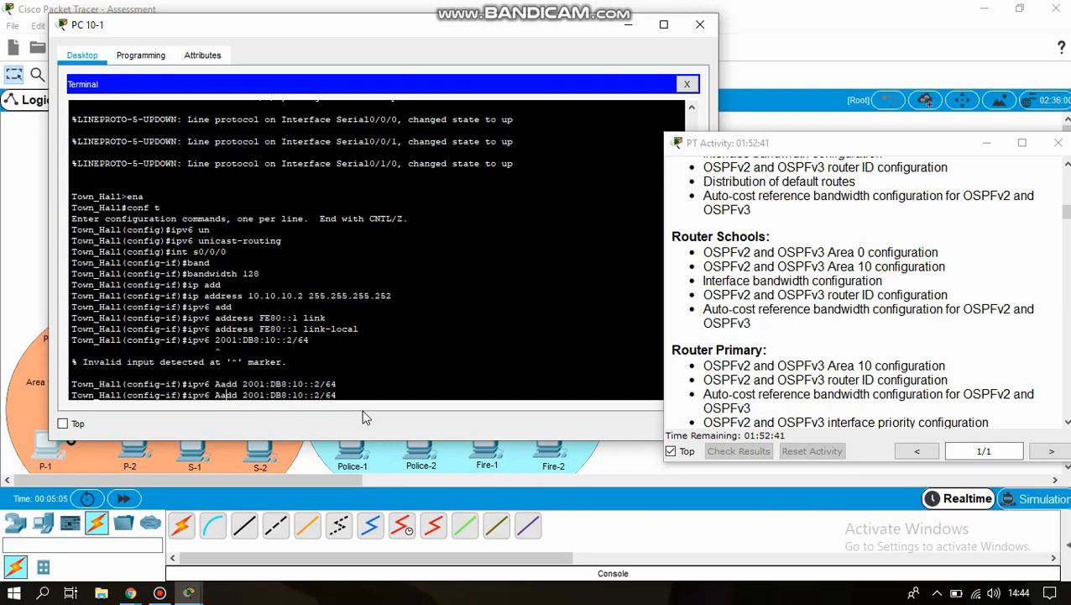
{"action": "key", "text": "Left"}
{"action": "key", "text": "BackSpace"}
{"action": "key", "text": "Tab"}
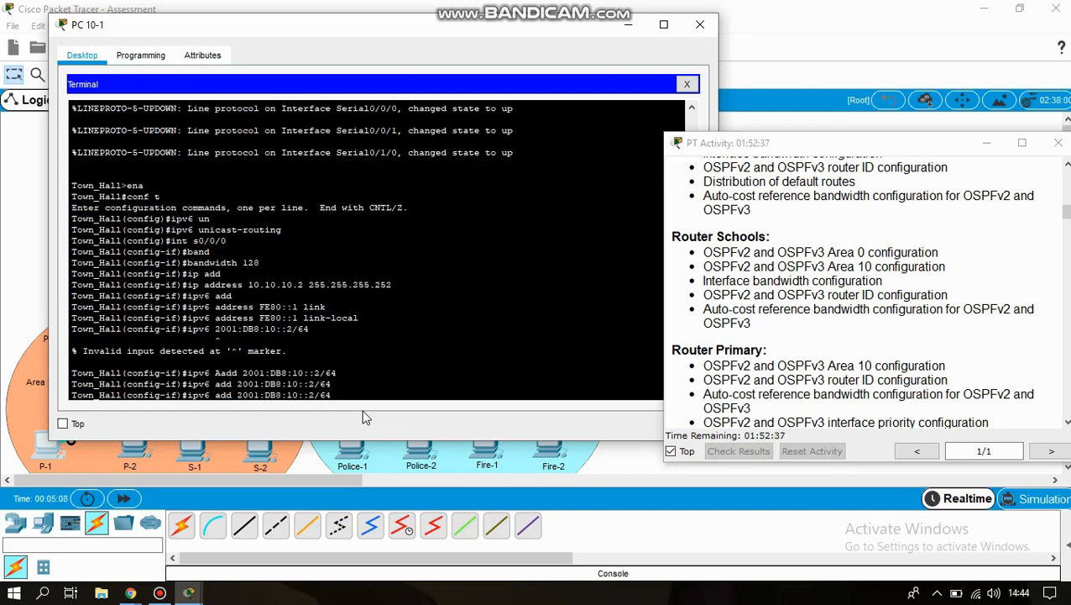
{"action": "type", "text": "re"}
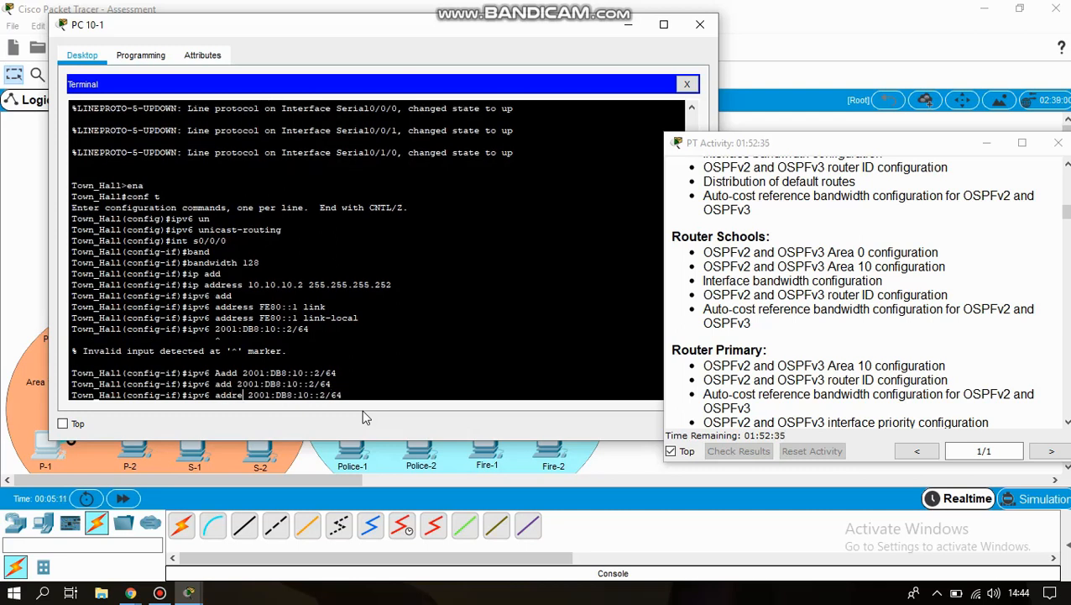
{"action": "type", "text": "ss"}
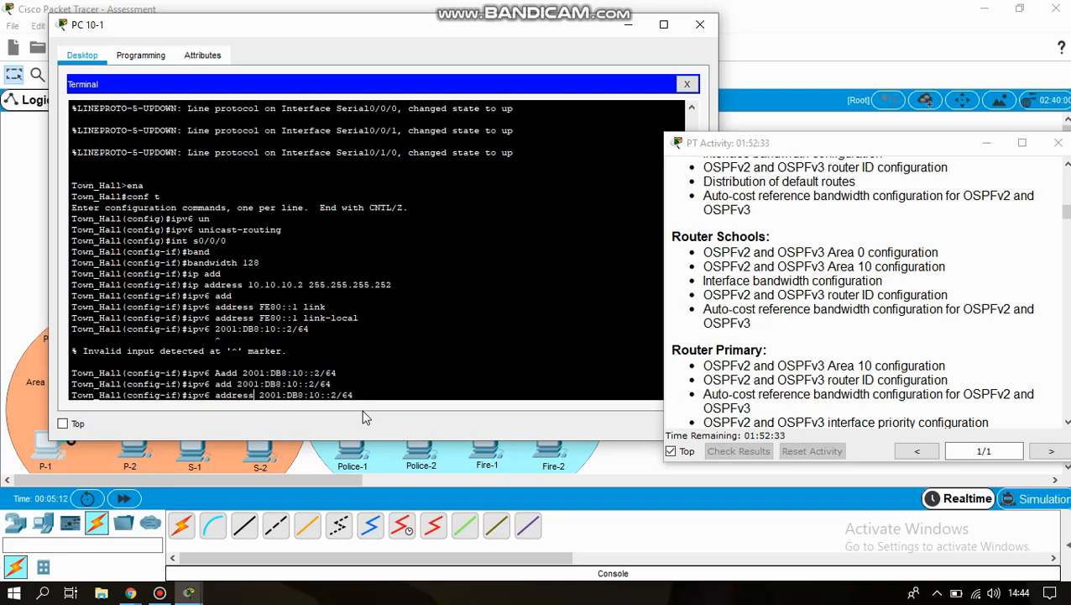
{"action": "key", "text": "Return"}
{"action": "key", "text": "Return"}
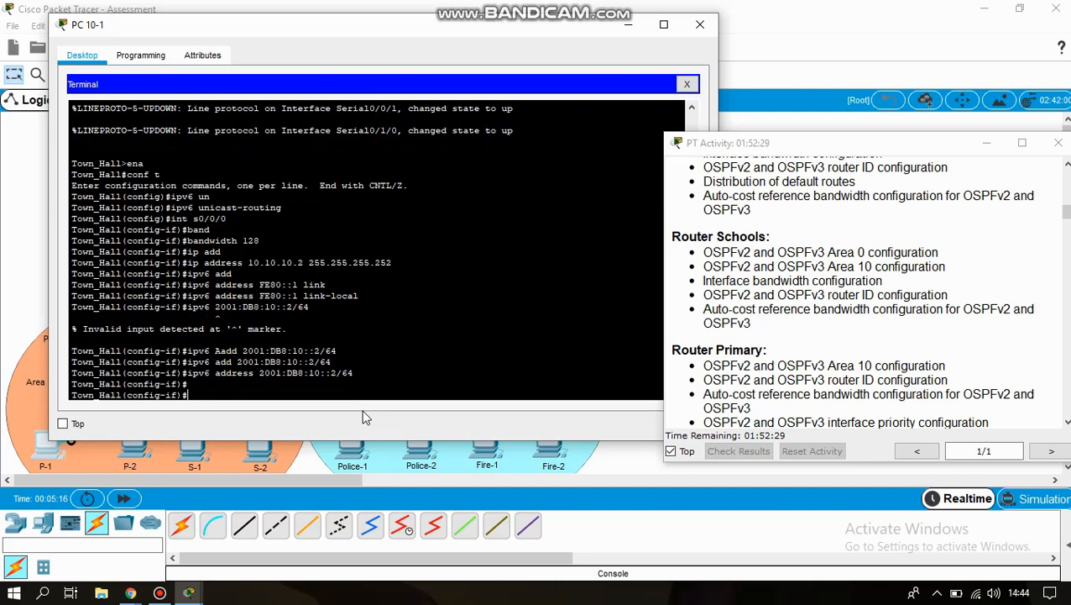
- Enable OSPFv3 process 10 in area 0 on interface S0/0/0
{"action": "type", "text": "ipv6 os"}
{"action": "key", "text": "Tab"}
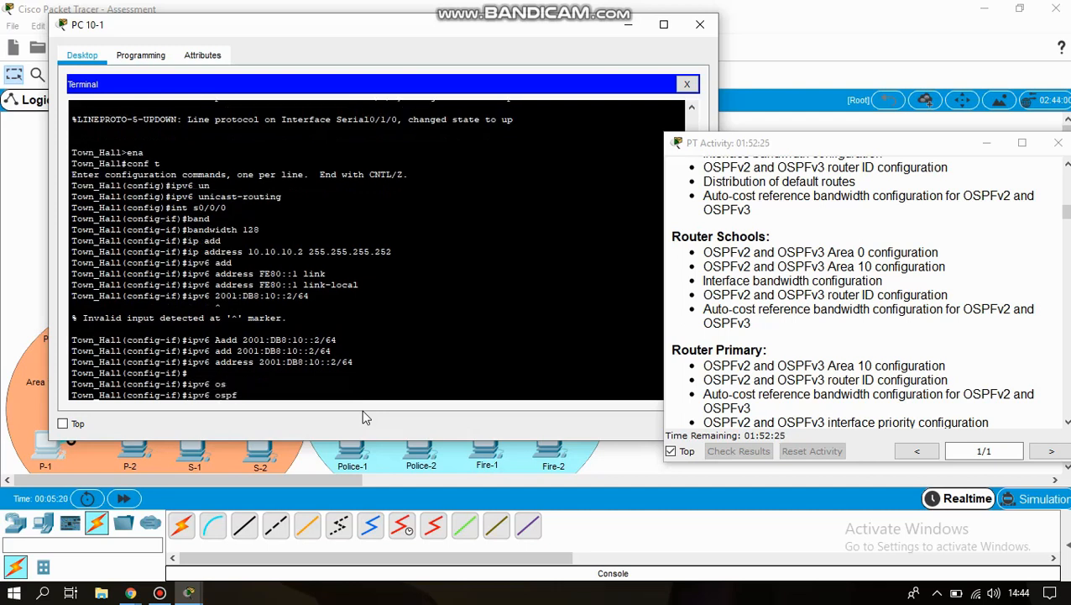
{"action": "type", "text": "10 area 0"}
{"action": "key", "text": "Return"}
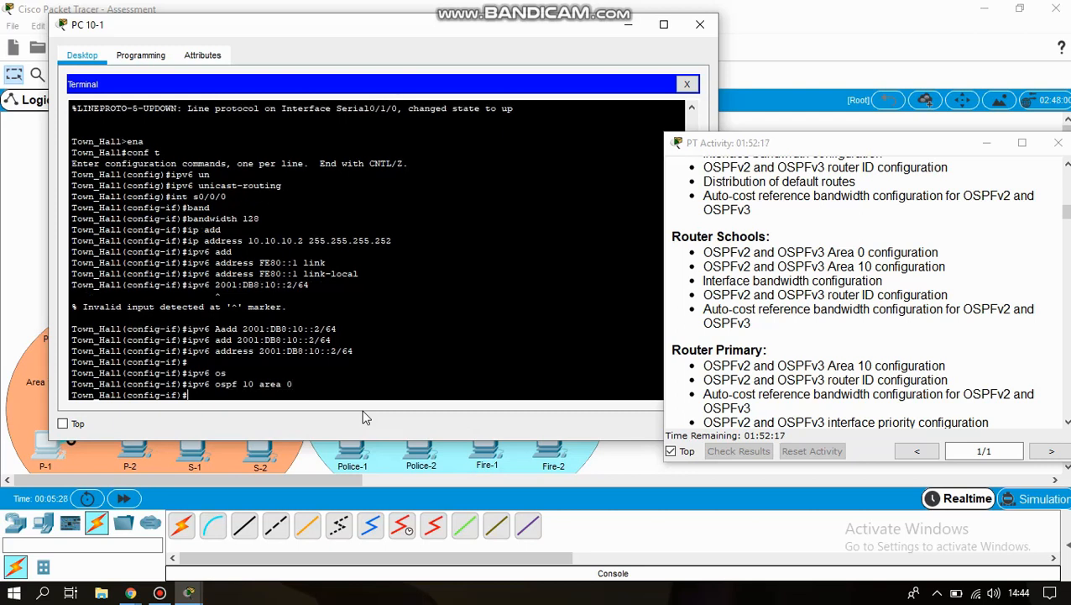
- Set the clock rate of interface S0/0/0 to 128000
{"action": "type", "text": "clo"}
{"action": "key", "text": "Tab"}
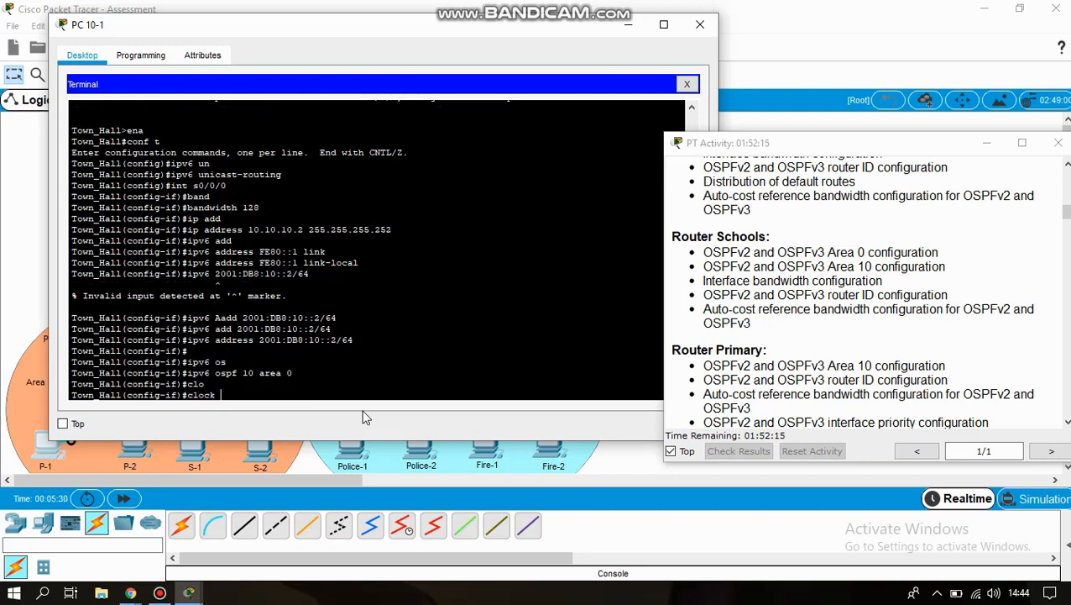
{"action": "type", "text": "r"}
{"action": "key", "text": "Tab"}
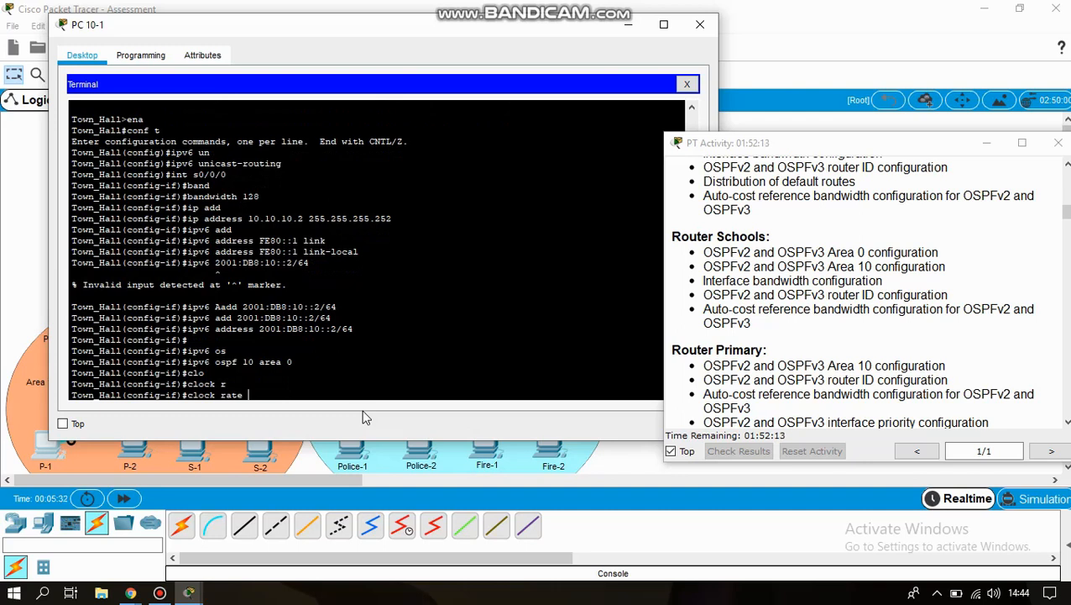
{"action": "type", "text": "128000"}
{"action": "key", "text": "Return"}
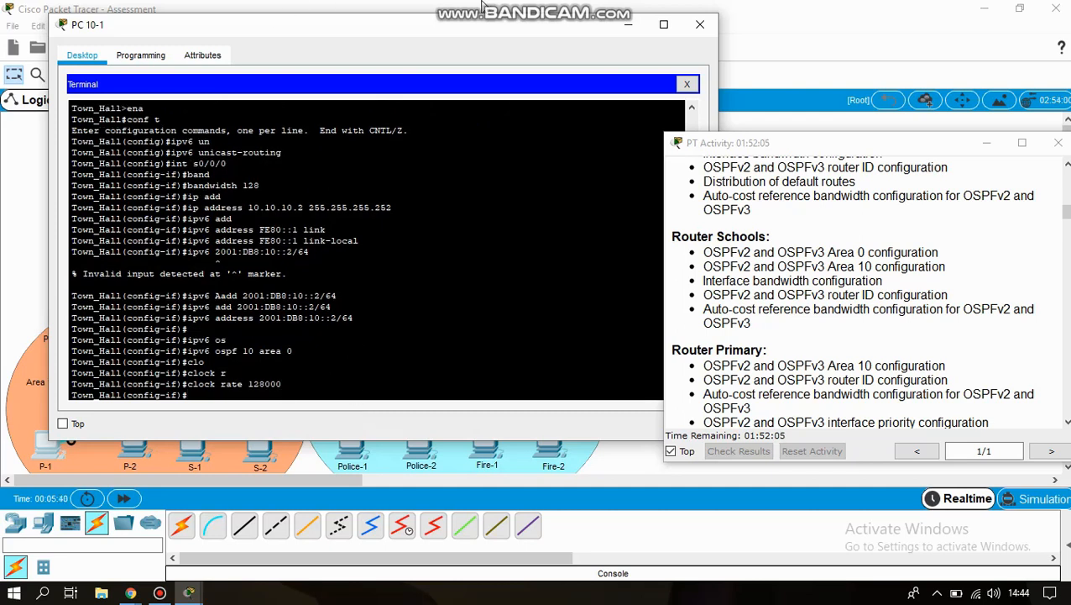
- Enter configuration of Town_Hall's interface S0/0/1 and set its bandwidth to 128
{"action": "mouse_move", "coordinate": [617, 15]}
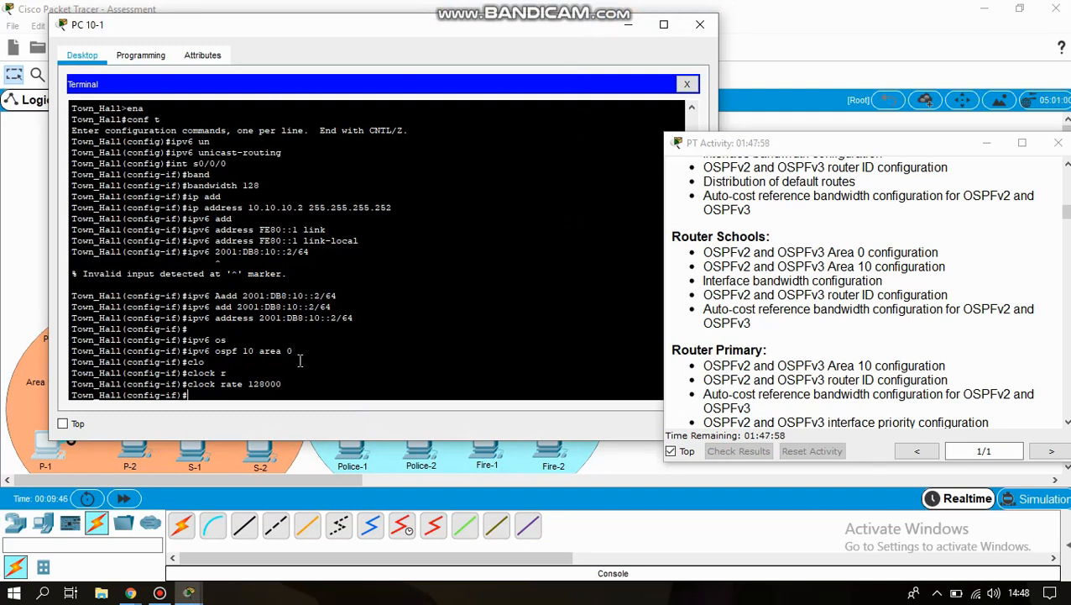
{"action": "key", "text": "Return"}
{"action": "key", "text": "Return"}
{"action": "type", "text": "int"}
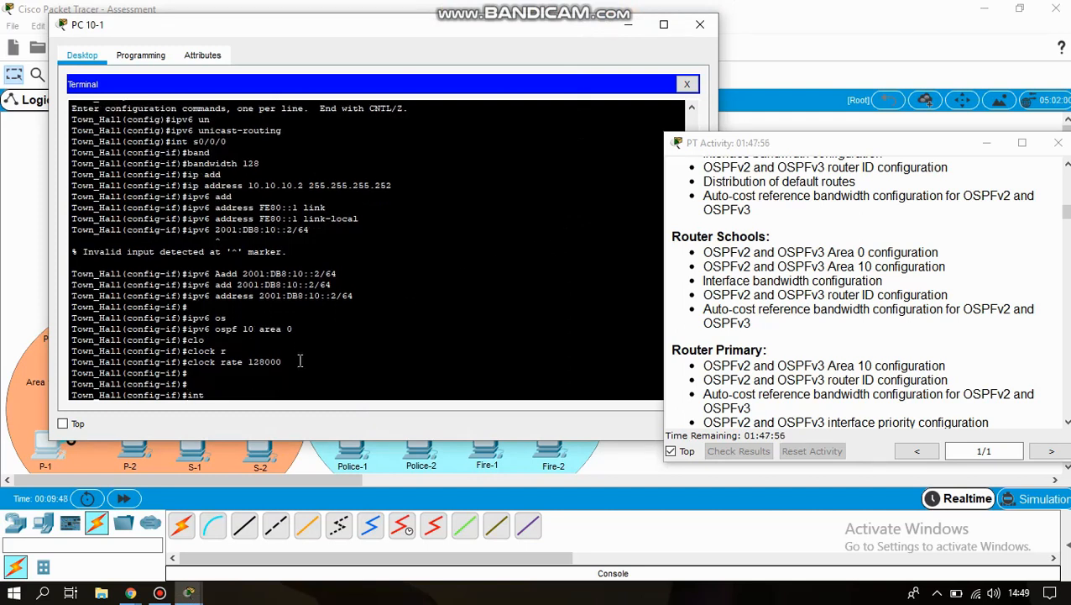
{"action": "type", "text": " s0/0/1"}
{"action": "key", "text": "Return"}
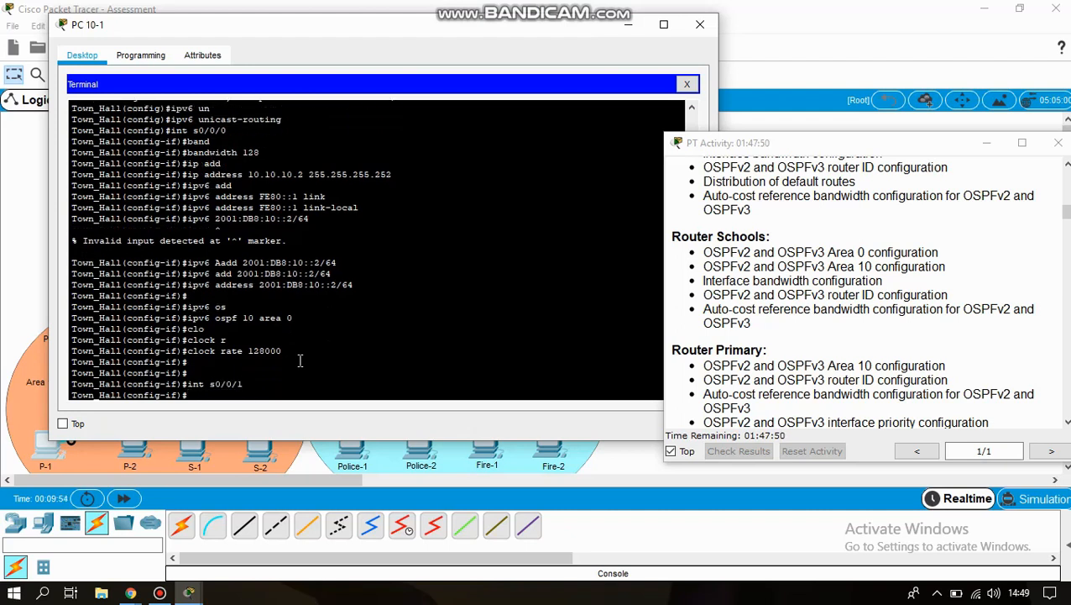
{"action": "type", "text": "ban"}
{"action": "key", "text": "Tab"}
{"action": "type", "text": "12"}
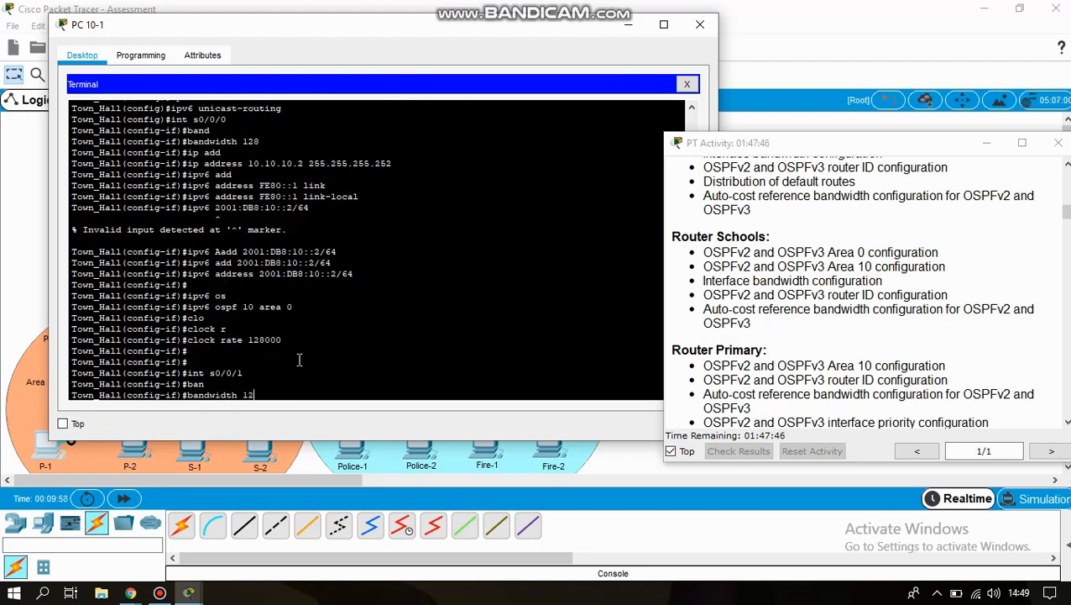
{"action": "type", "text": "8"}
{"action": "key", "text": "Return"}
- Assign the IPv4 address 10.10.20.2 with mask 255.255.255.252 to interface S0/0/1
{"action": "type", "text": "ip add"}
{"action": "key", "text": "Tab"}
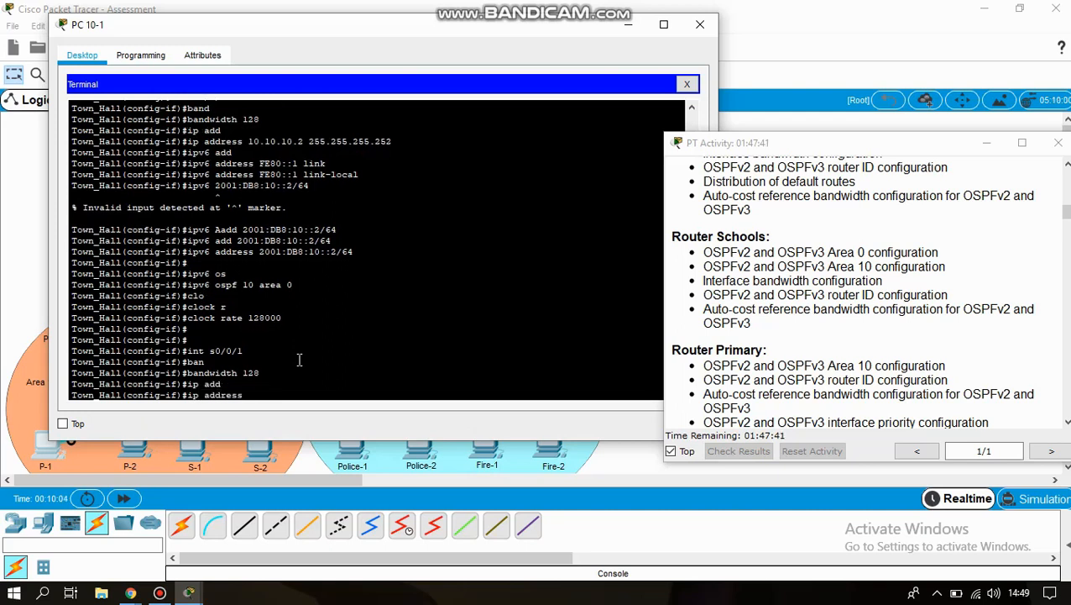
{"action": "type", "text": "10.10.20.2 255.255.255.252"}
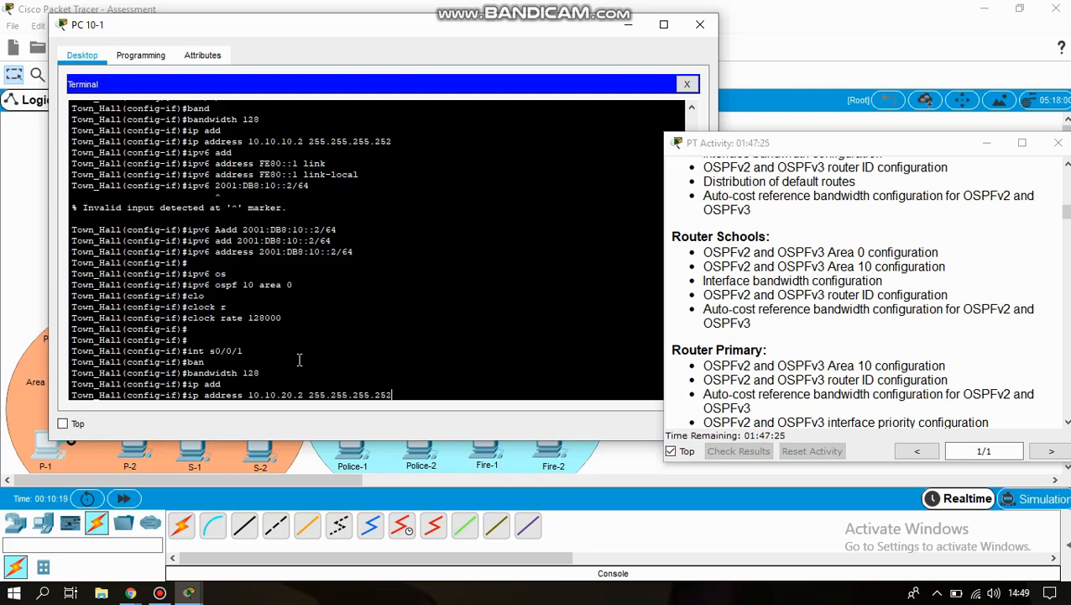
{"action": "key", "text": "Return"}
- Assign FE80::1 as the IPv6 link-local address of interface S0/0/1
{"action": "type", "text": "ipv6 add"}
{"action": "key", "text": "Tab"}
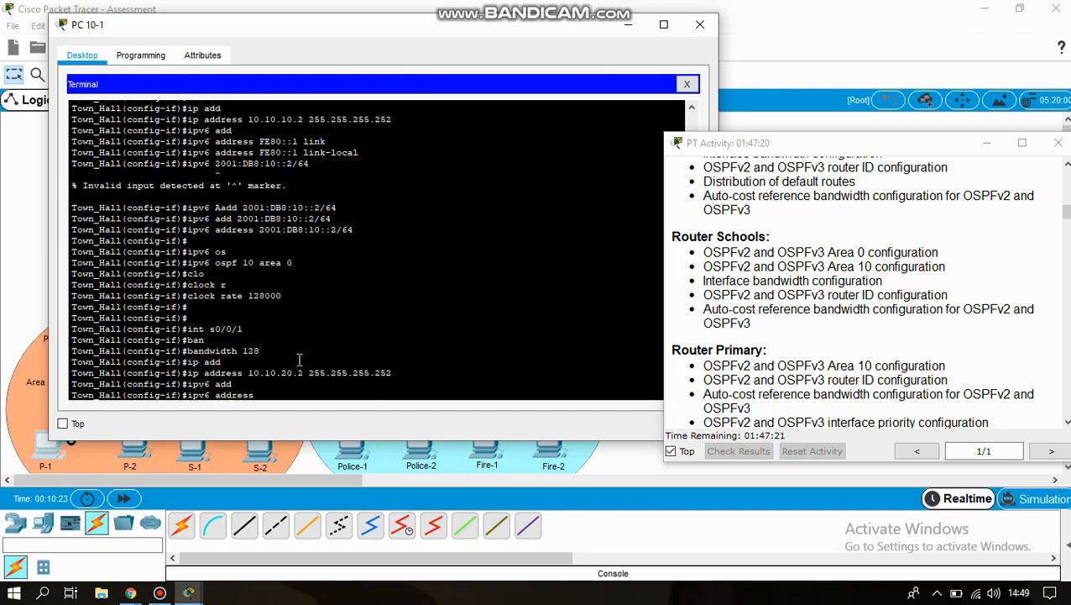
{"action": "type", "text": "FE80::1 link"}
{"action": "key", "text": "Tab"}
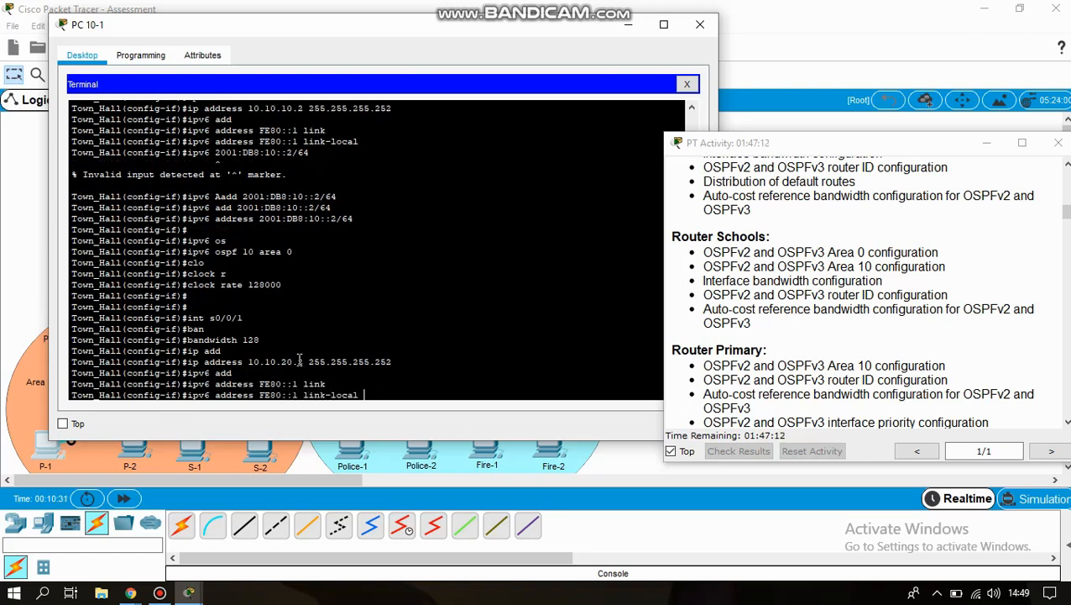
{"action": "key", "text": "Return"}
- Assign the IPv6 address 2001:DB8:20::2/64 to interface S0/0/1
{"action": "type", "text": "i"}
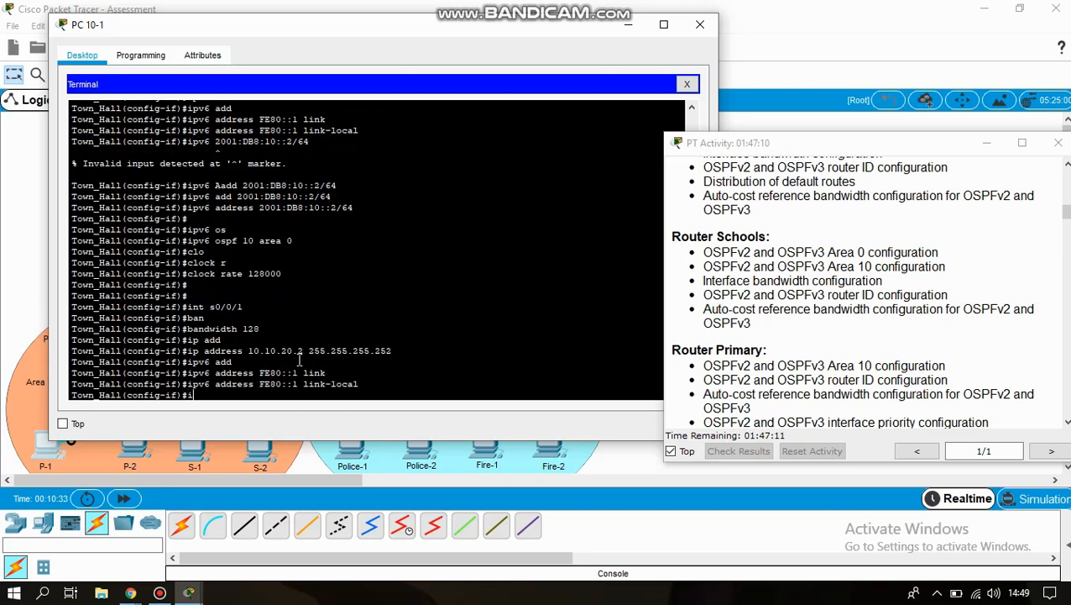
{"action": "type", "text": "pv6 add"}
{"action": "key", "text": "Tab"}
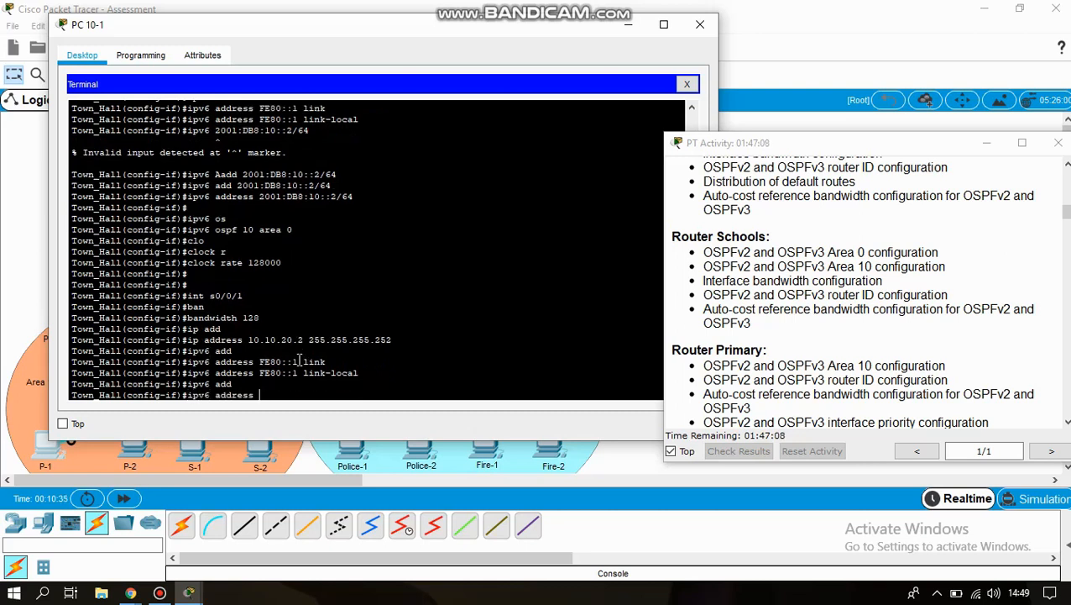
{"action": "type", "text": "2001:DB8:20::2"}
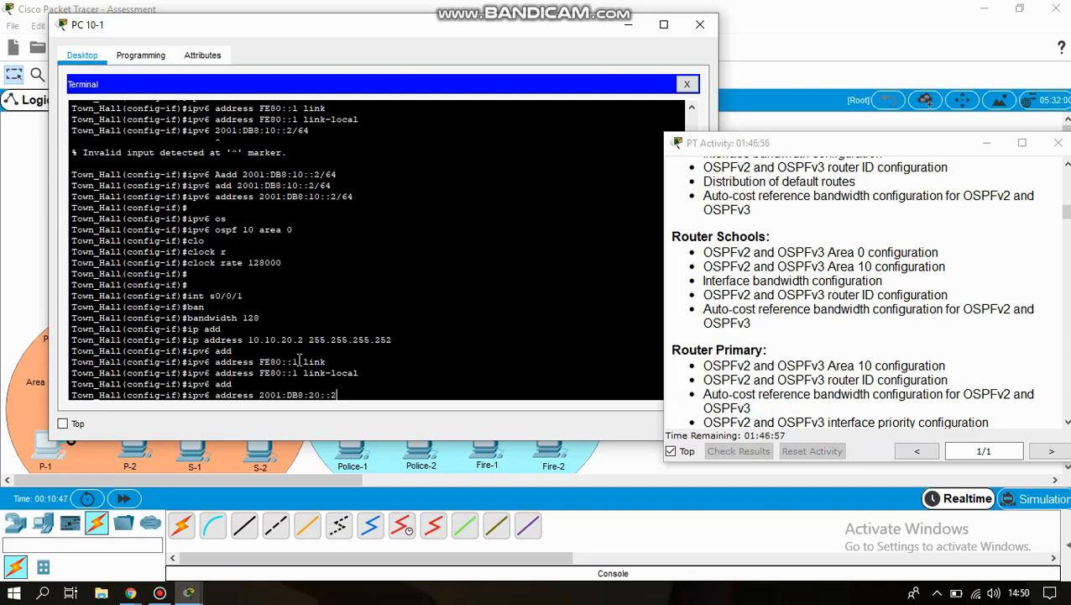
{"action": "type", "text": "/64"}
{"action": "key", "text": "Return"}
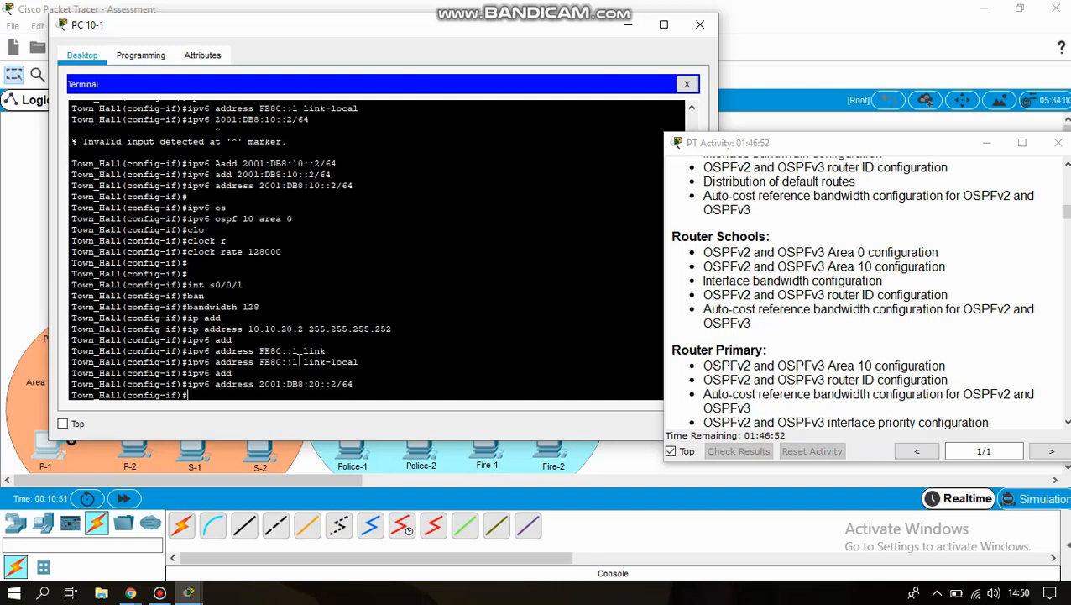
{"action": "type", "text": "IPV6 OS"}
{"action": "key", "text": "Tab"}
{"action": "key", "text": "BackSpace"}
{"action": "key", "text": "BackSpace"}
{"action": "key", "text": "BackSpace"}
{"action": "key", "text": "BackSpace"}
{"action": "key", "text": "BackSpace"}
{"action": "key", "text": "BackSpace"}
{"action": "key", "text": "BackSpace"}
{"action": "key", "text": "BackSpace"}
{"action": "key", "text": "BackSpace"}
{"action": "key", "text": "BackSpace"}
- Enable OSPFv3 process 10 in area 0 on interface S0/0/1
{"action": "type", "text": "ipv6 os"}
{"action": "key", "text": "Tab"}
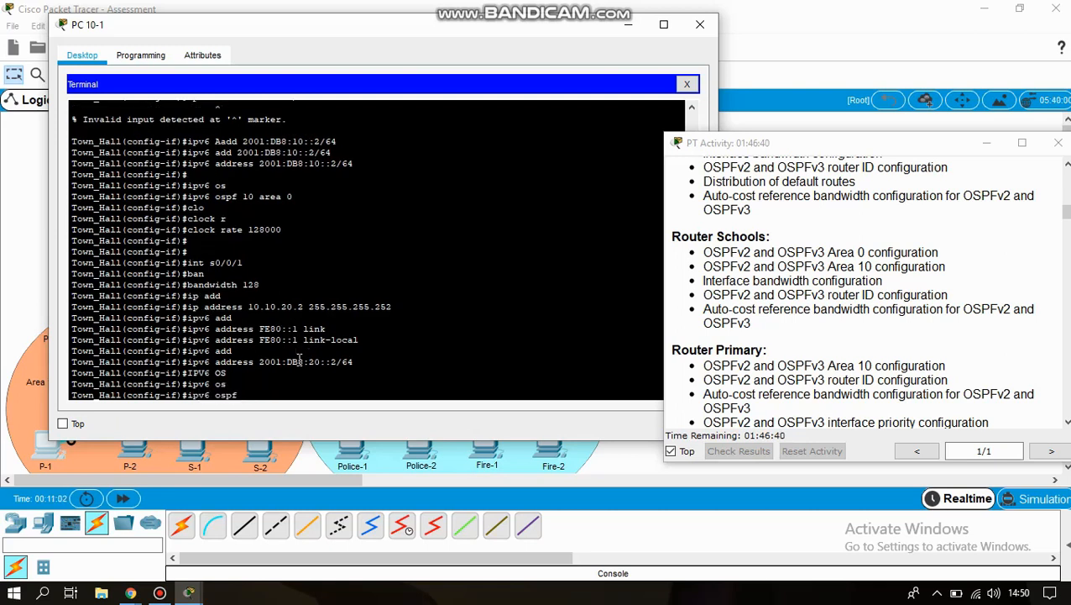
{"action": "type", "text": "0 area 0"}
{"action": "key", "text": "Return"}
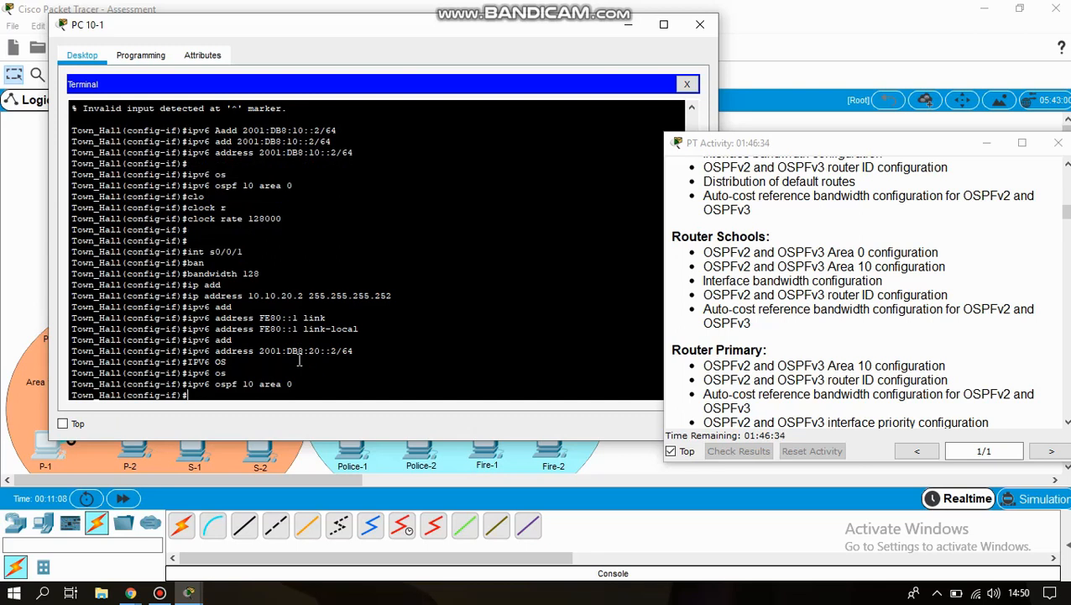
- Set the clock rate of interface S0/0/1 to 128000
{"action": "type", "text": "clock ra"}
{"action": "key", "text": "Tab"}
{"action": "type", "text": "1"}
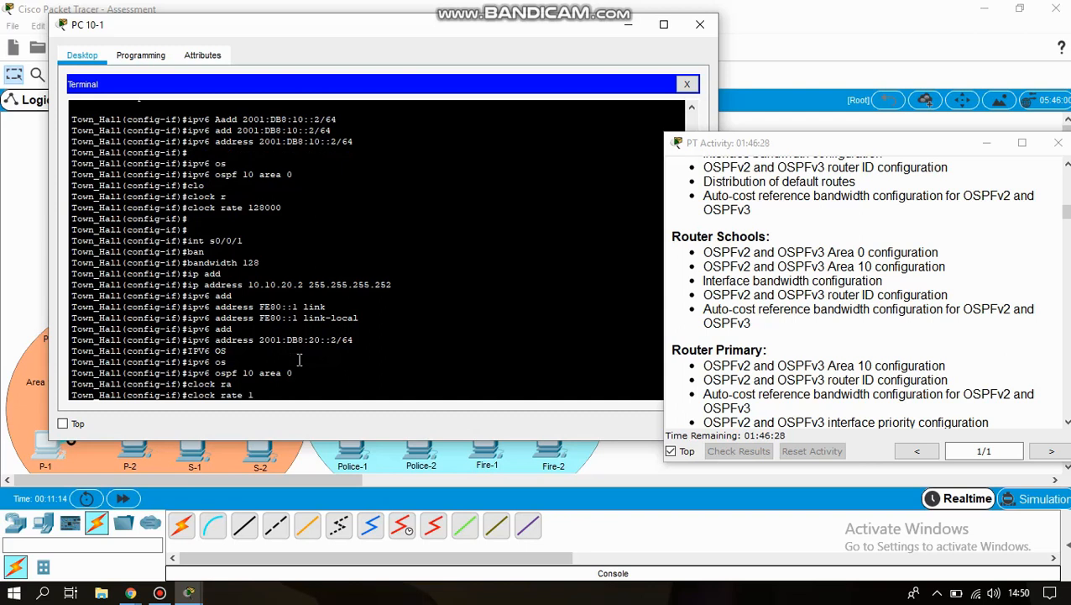
{"action": "type", "text": "28000"}
{"action": "key", "text": "Return"}
{"action": "key", "text": "Return"}
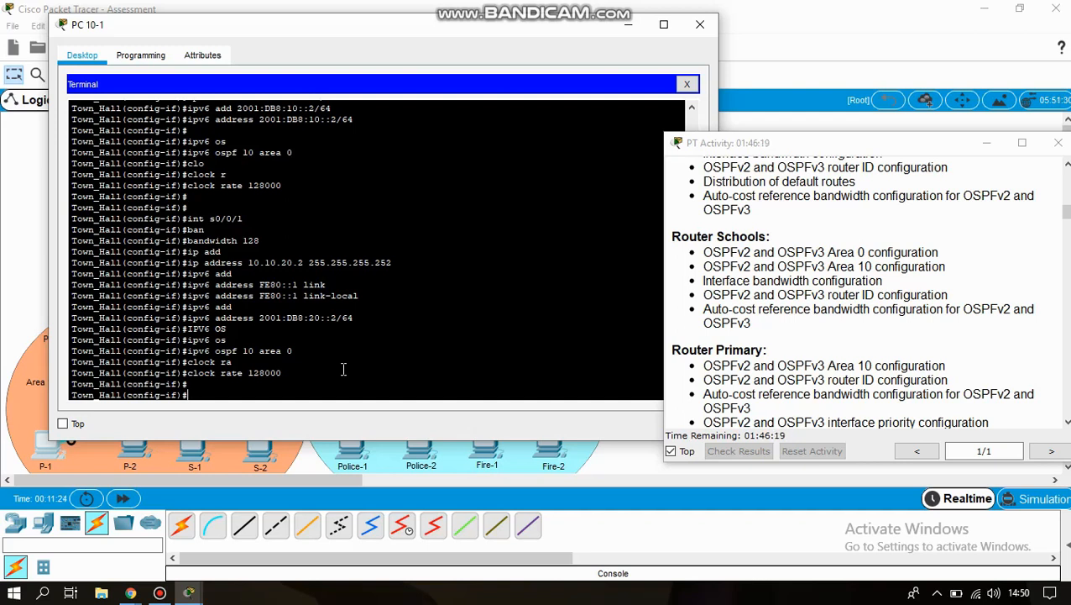
- Enter configuration of interface S0/1/0 and assign it the IPv4 address 10.0.0.1 with mask 255.255.255.252
{"action": "type", "text": "nt s0/1/0"}
{"action": "key", "text": "Return"}
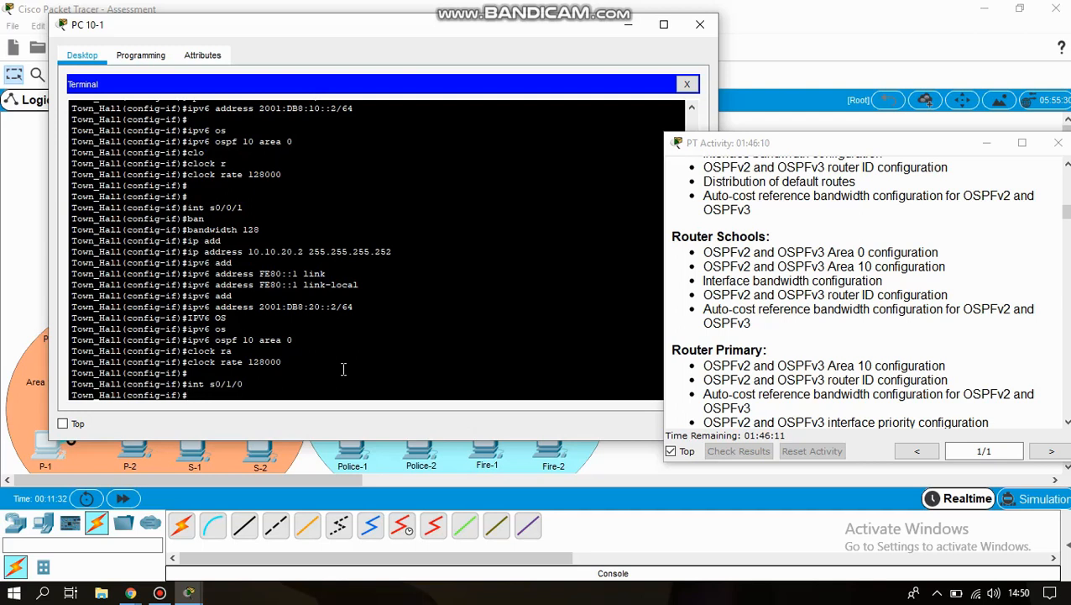
{"action": "type", "text": "ip add"}
{"action": "key", "text": "Tab"}
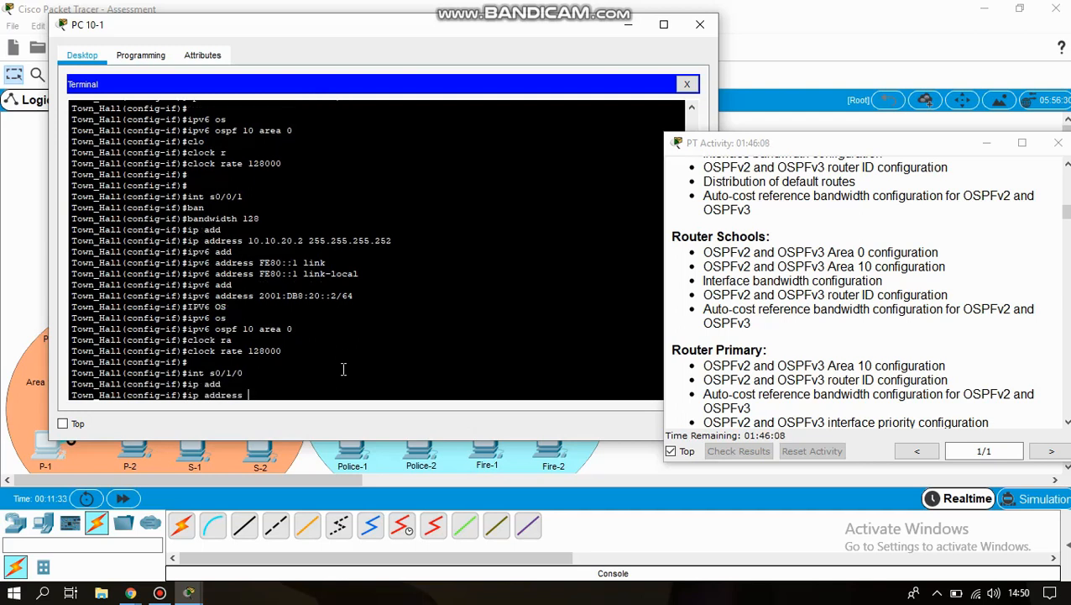
{"action": "type", "text": "10.0.0"}
{"action": "type", "text": ".1"}
{"action": "type", "text": "0.0.1"}
{"action": "type", "text": " 25"}
{"action": "type", "text": "5.255.255."}
{"action": "type", "text": "252"}
{"action": "key", "text": "Return"}
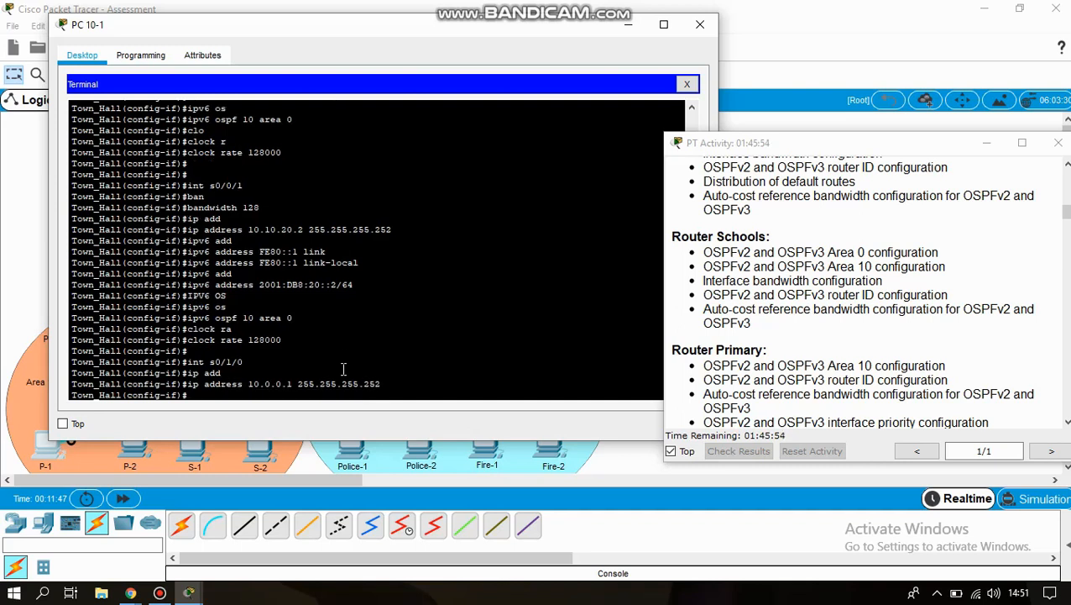
- Assign FE80::1 as the IPv6 link-local address of interface S0/1/0
{"action": "type", "text": "ipv6 add"}
{"action": "key", "text": "Tab"}
{"action": "type", "text": "FE80"}
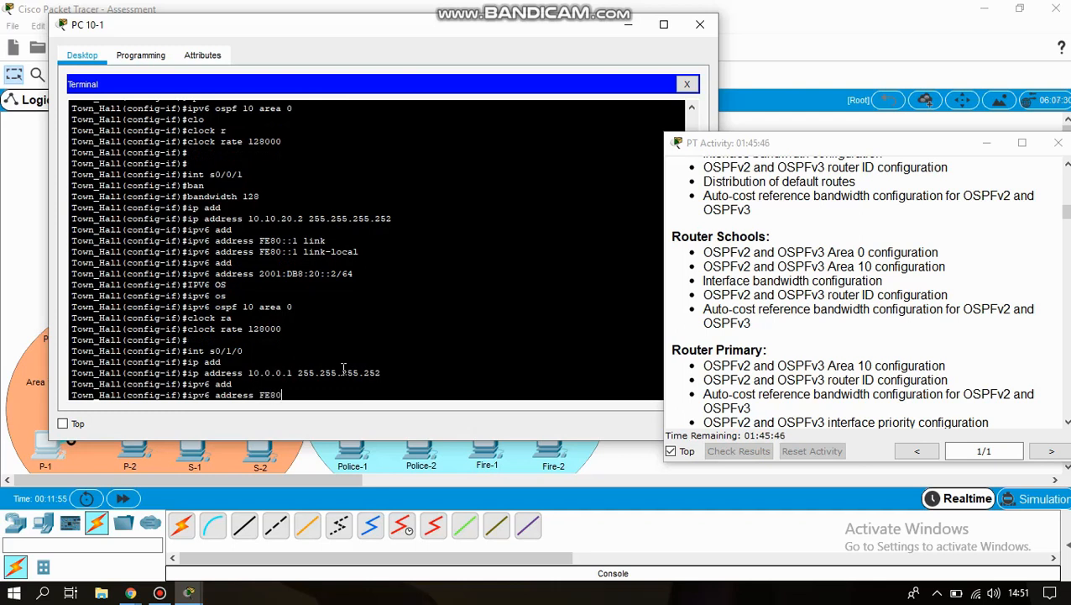
{"action": "type", "text": "::1 link"}
{"action": "key", "text": "Tab"}
{"action": "key", "text": "Return"}
- Assign the IPv6 address 2001:DB8:1::1/64 to interface S0/1/0
{"action": "type", "text": "ipv6 add"}
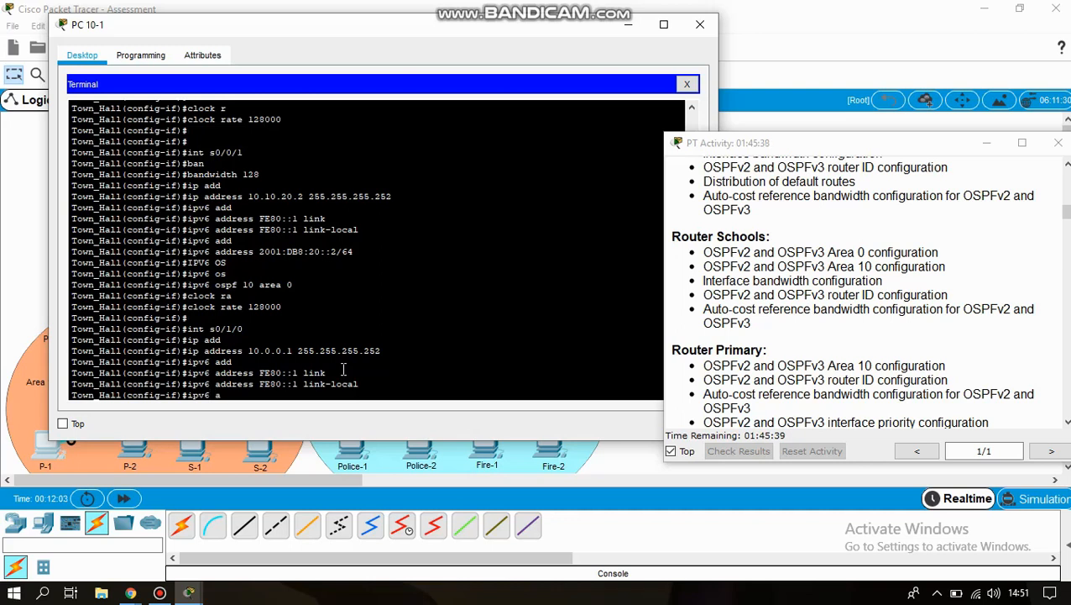
{"action": "key", "text": "Tab"}
{"action": "type", "text": "2001"}
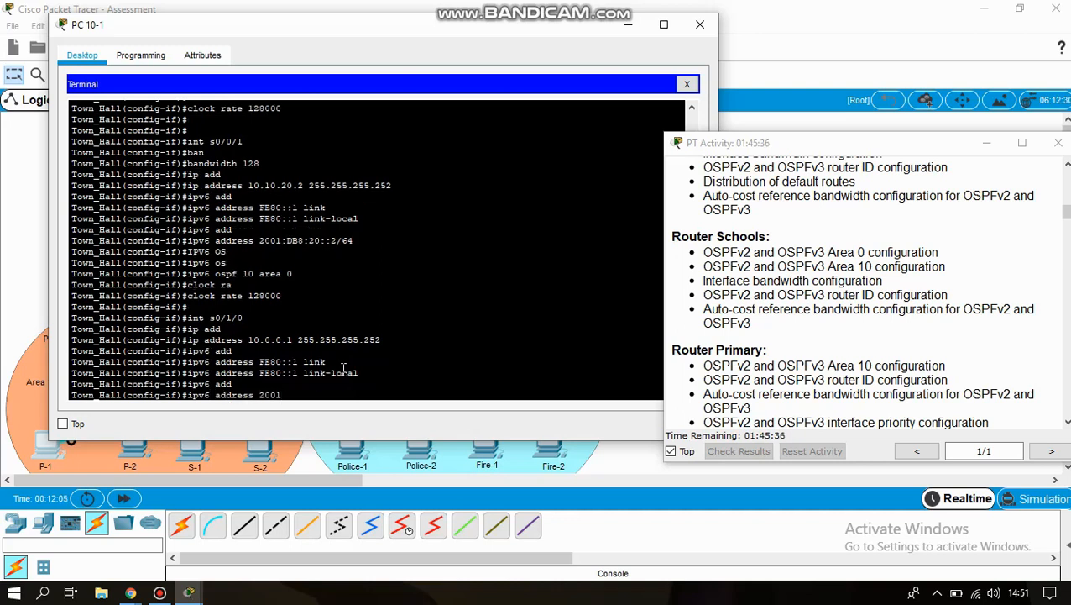
{"action": "type", "text": ":DB8:1::1/64"}
{"action": "key", "text": "Return"}
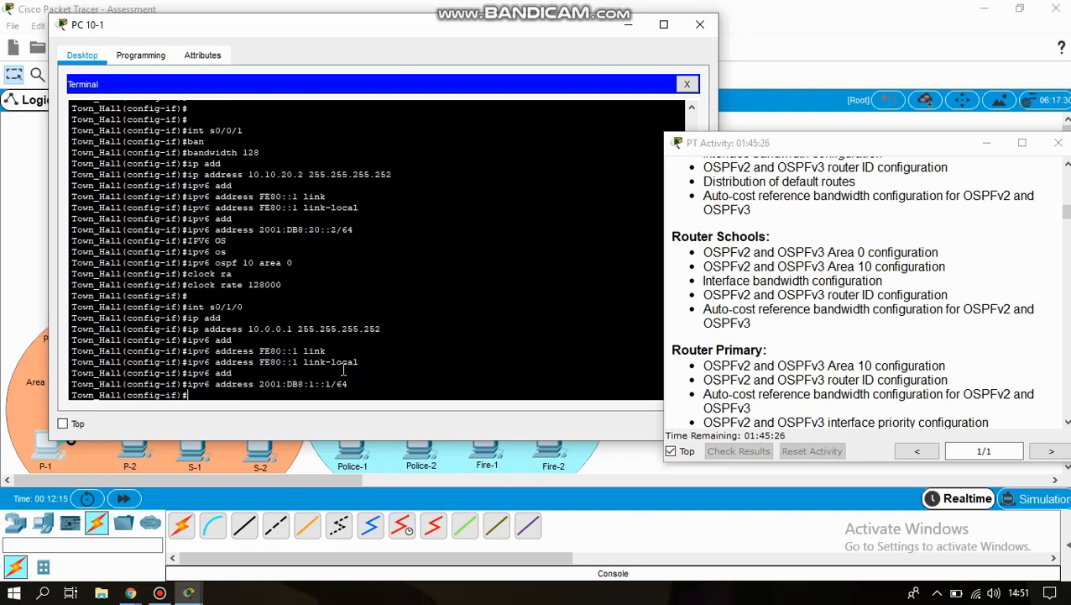
{"action": "key", "text": "Return"}
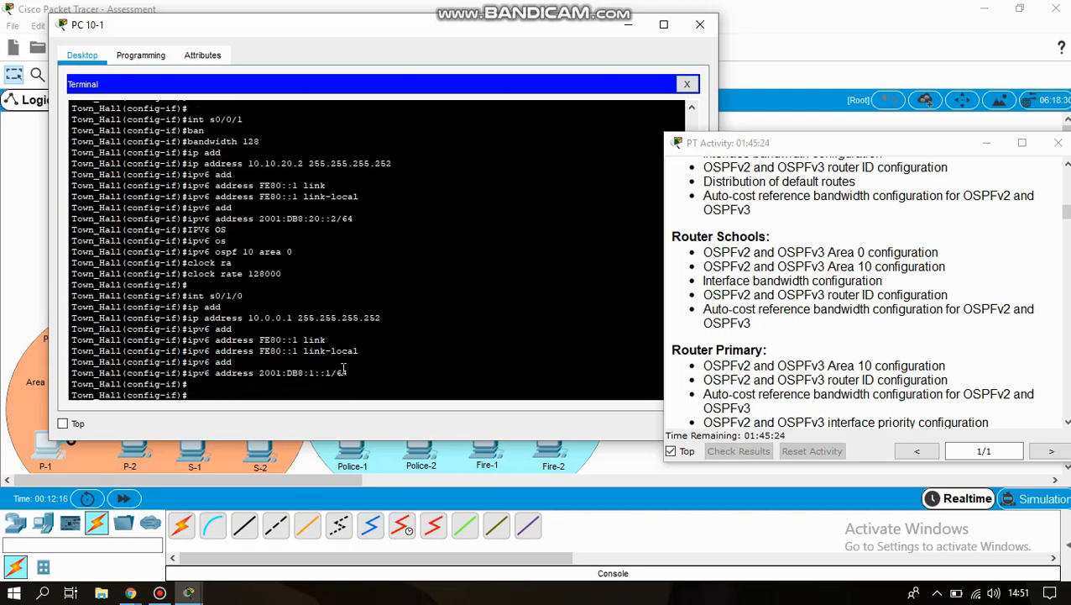
- Enter router configuration for OSPFv2 process 10 on Town_Hall
{"action": "type", "text": "ROUT"}
{"action": "key", "text": "Tab"}
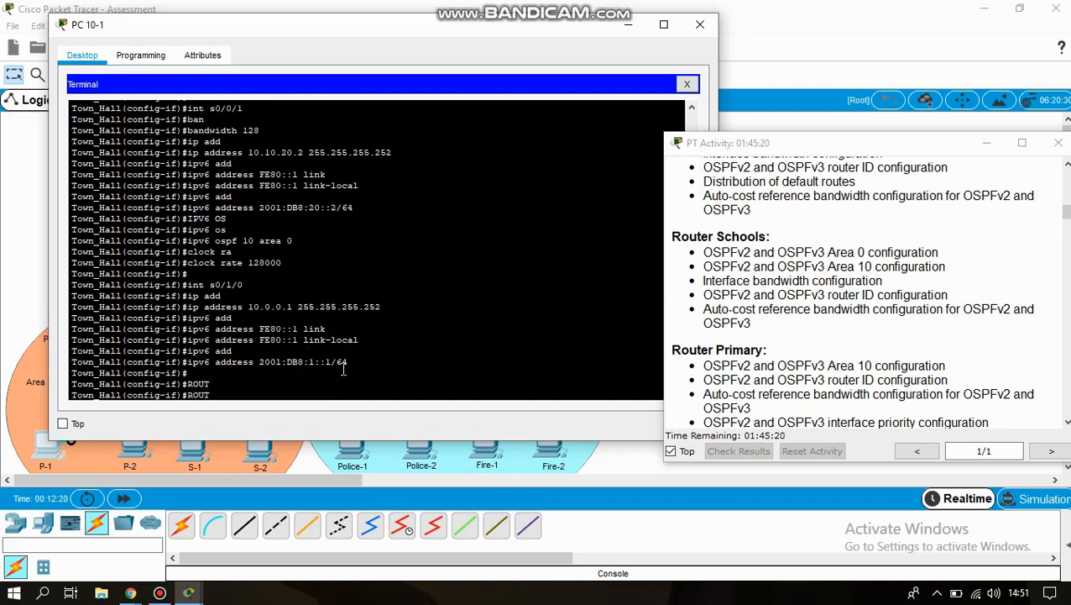
{"action": "key", "text": "BackSpace"}
{"action": "key", "text": "BackSpace"}
{"action": "key", "text": "BackSpace"}
{"action": "key", "text": "BackSpace"}
{"action": "type", "text": "router"}
{"action": "key", "text": "Tab"}
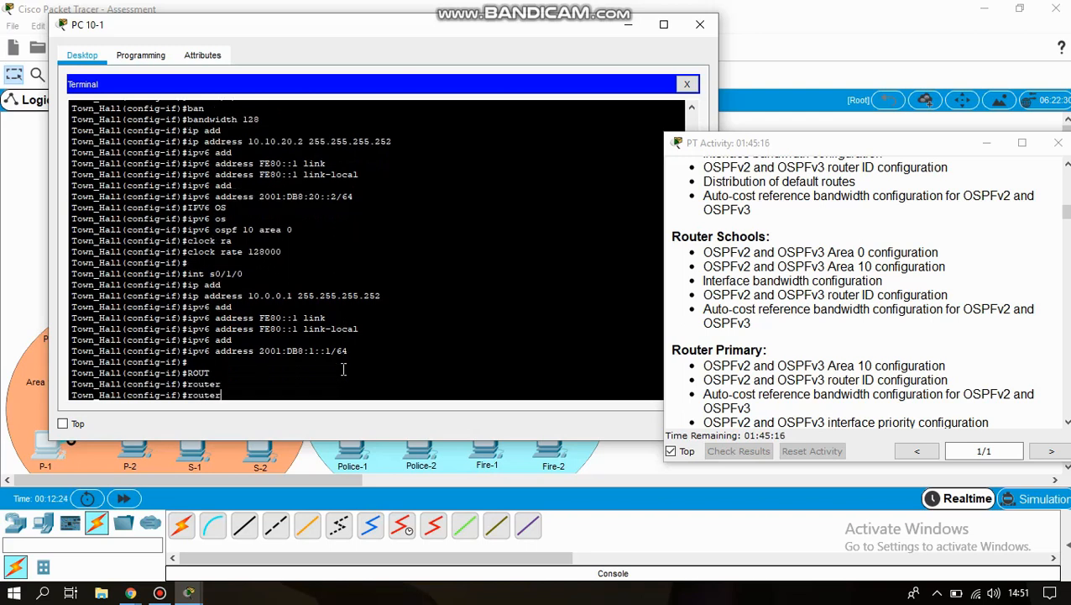
{"action": "type", "text": "os"}
{"action": "key", "text": "Tab"}
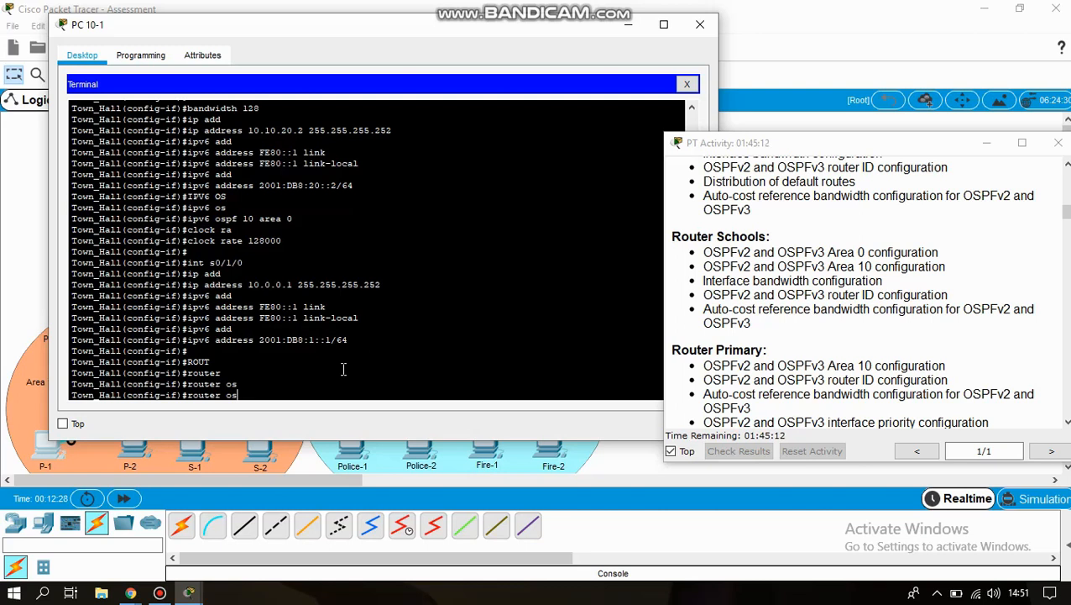
{"action": "type", "text": "pf 10"}
{"action": "key", "text": "Return"}
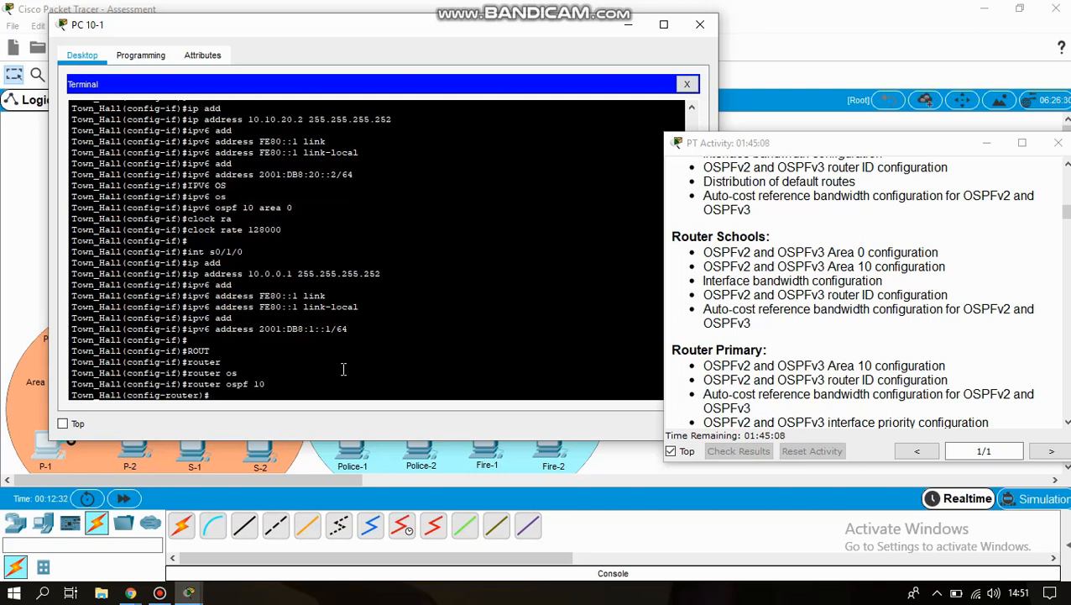
- Set the router ID of OSPFv2 process 10 to 10.20.0.0
{"action": "type", "text": "rou"}
{"action": "key", "text": "Tab"}
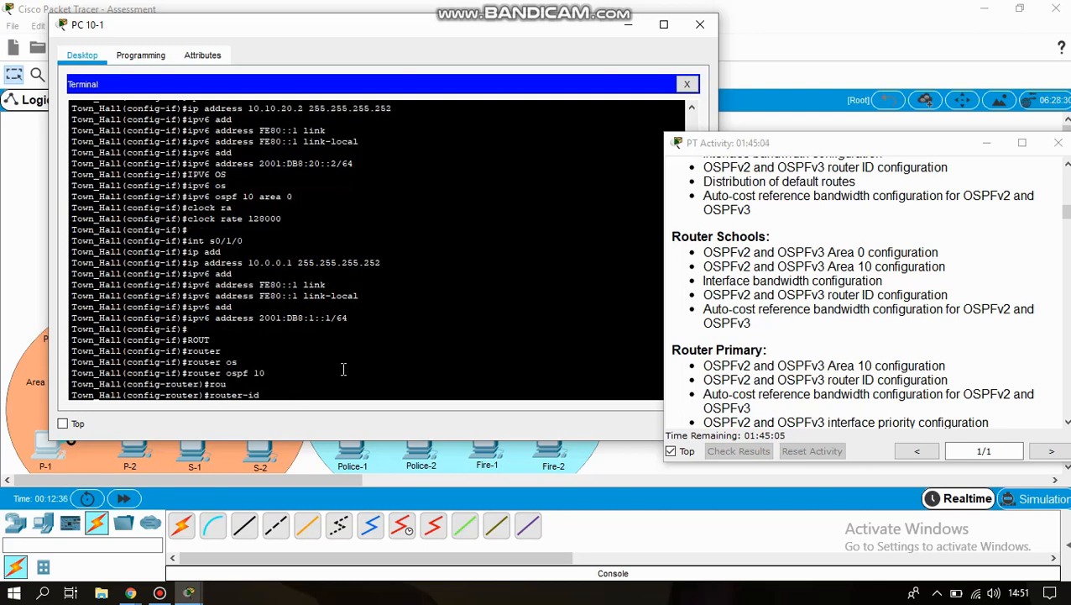
{"action": "type", "text": "10.20"}
{"action": "type", "text": "1010"}
{"action": "key", "text": "BackSpace"}
{"action": "key", "text": "BackSpace"}
{"action": "key", "text": "BackSpace"}
{"action": "key", "text": "BackSpace"}
{"action": "type", "text": ".0.0"}
{"action": "key", "text": "Return"}
- Enable adjacency-change logging and set the auto-cost reference bandwidth to 1000 for OSPFv2 process 10
{"action": "type", "text": "lo"}
{"action": "key", "text": "Tab"}
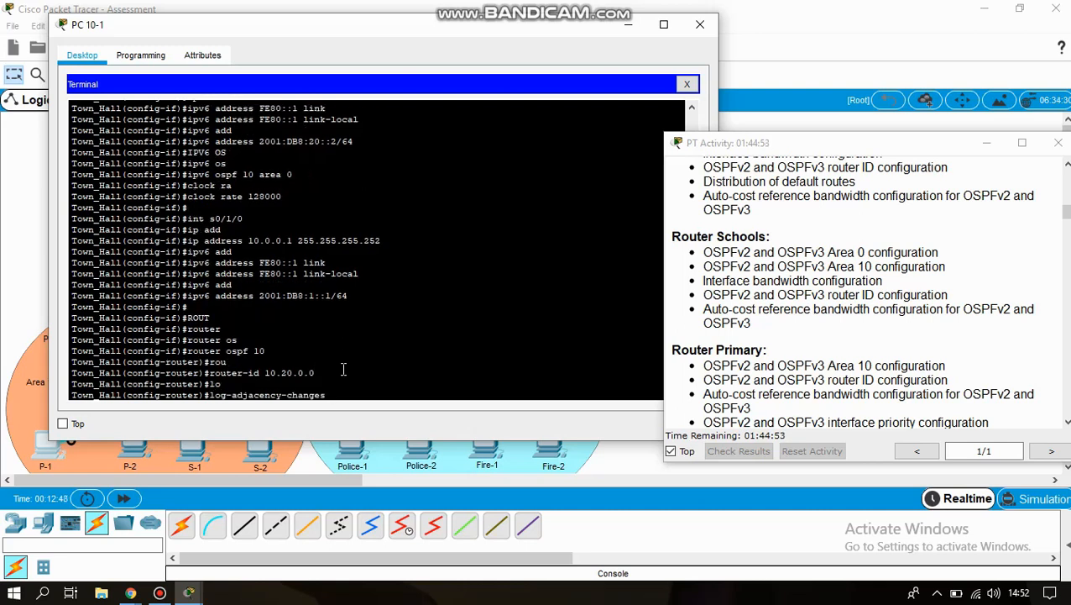
{"action": "key", "text": "Return"}
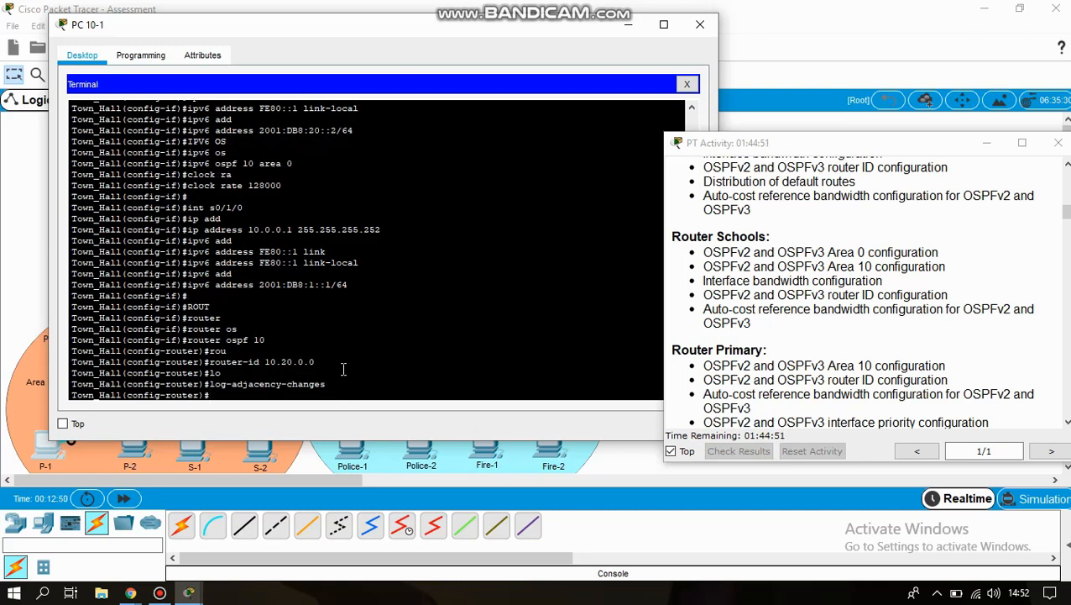
{"action": "type", "text": "au"}
{"action": "key", "text": "Tab"}
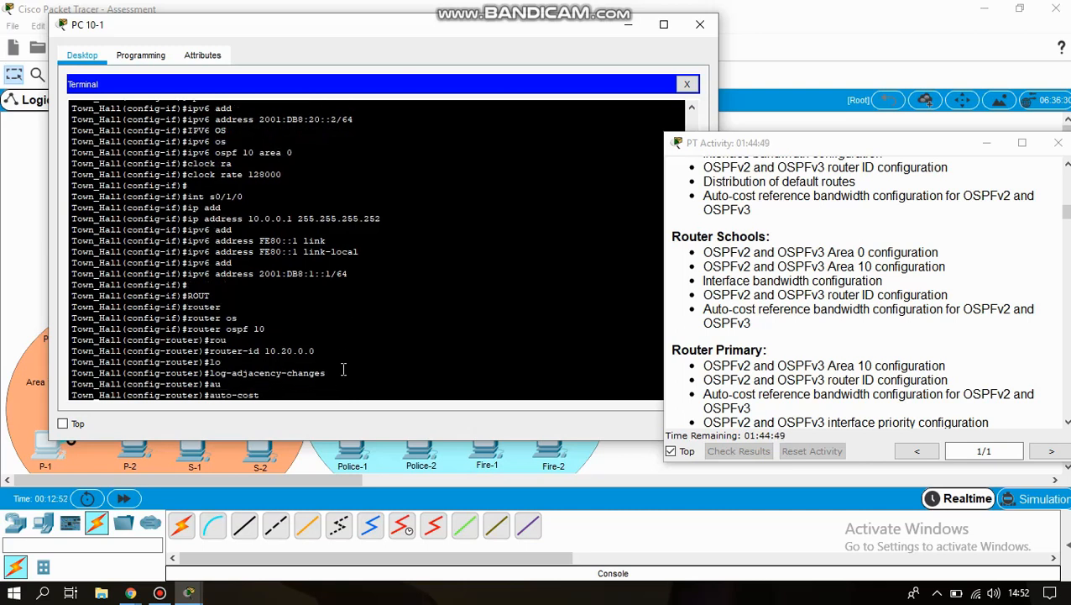
{"action": "type", "text": "re"}
{"action": "key", "text": "Tab"}
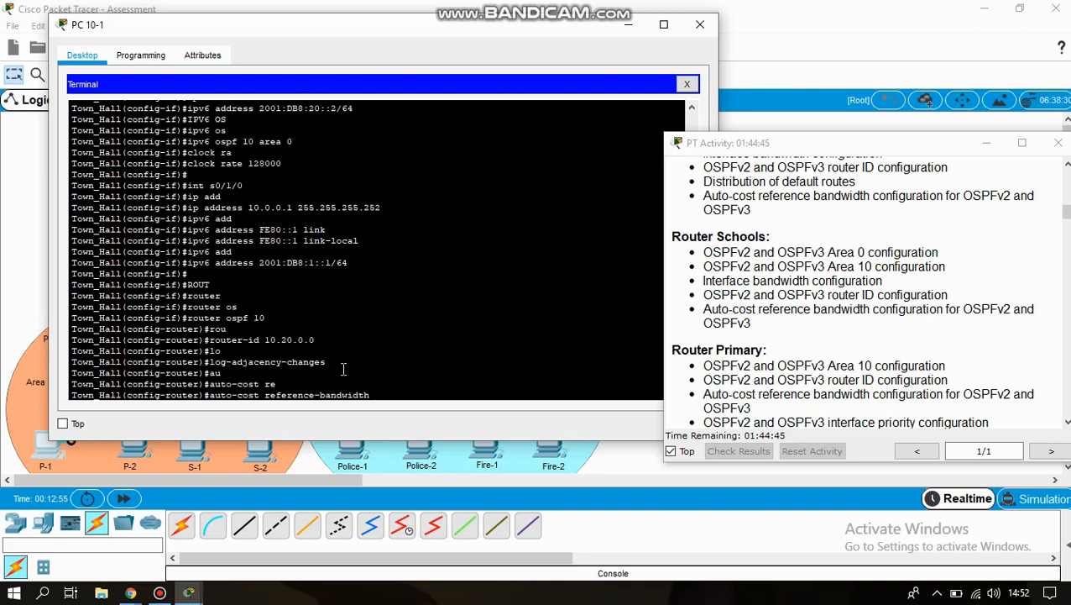
{"action": "type", "text": "1000"}
{"action": "key", "text": "Return"}
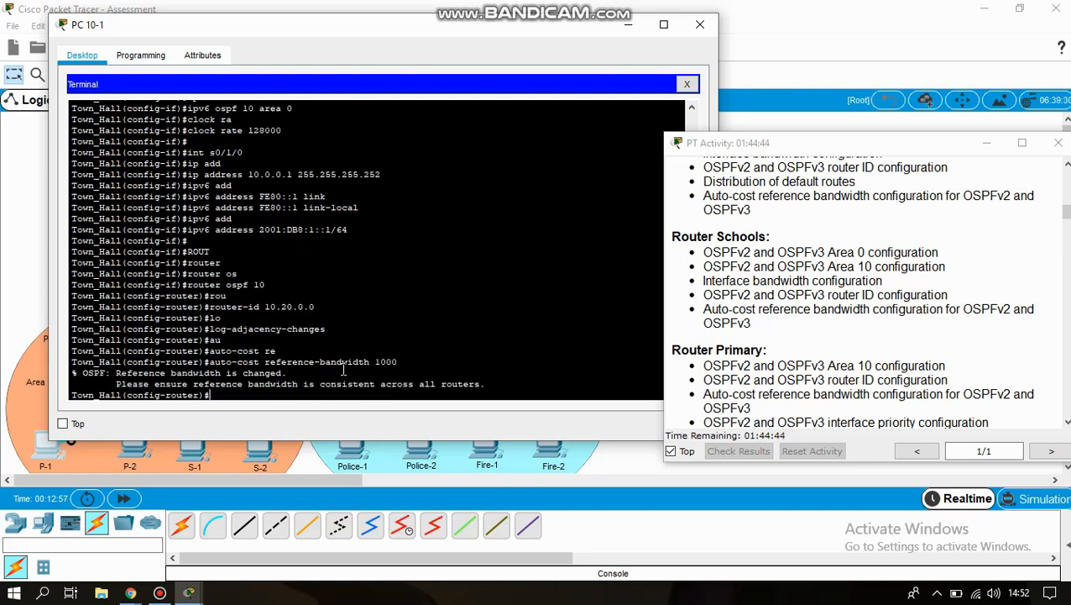
{"action": "key", "text": "Return"}
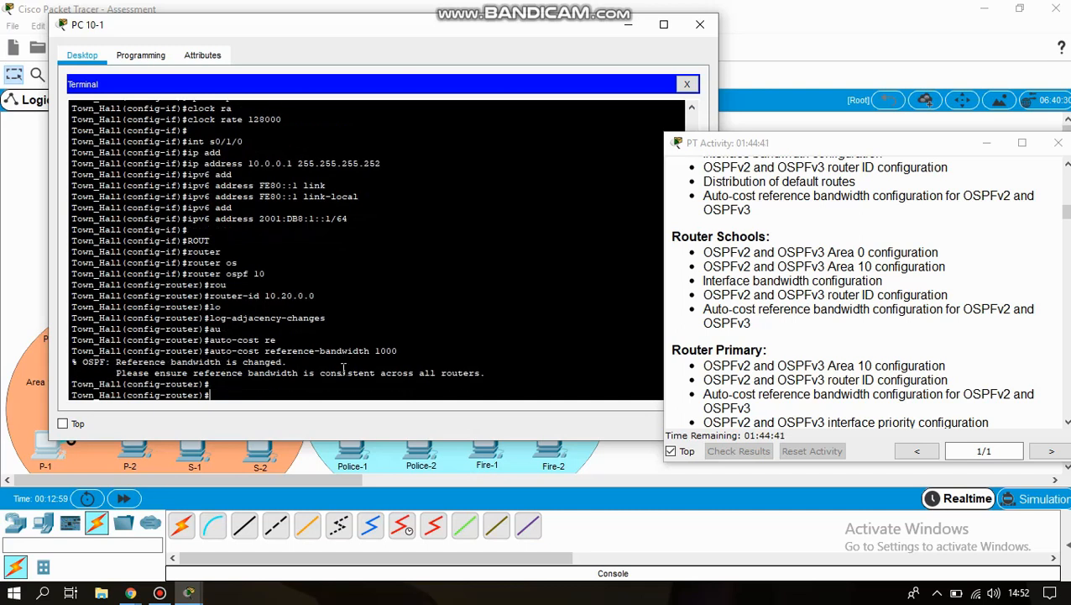
- Advertise network 10.10.10.0 with wildcard mask 0.0.0.3 in OSPFv2 area 0
{"action": "type", "text": "ne"}
{"action": "key", "text": "Tab"}
{"action": "type", "text": "tw"}
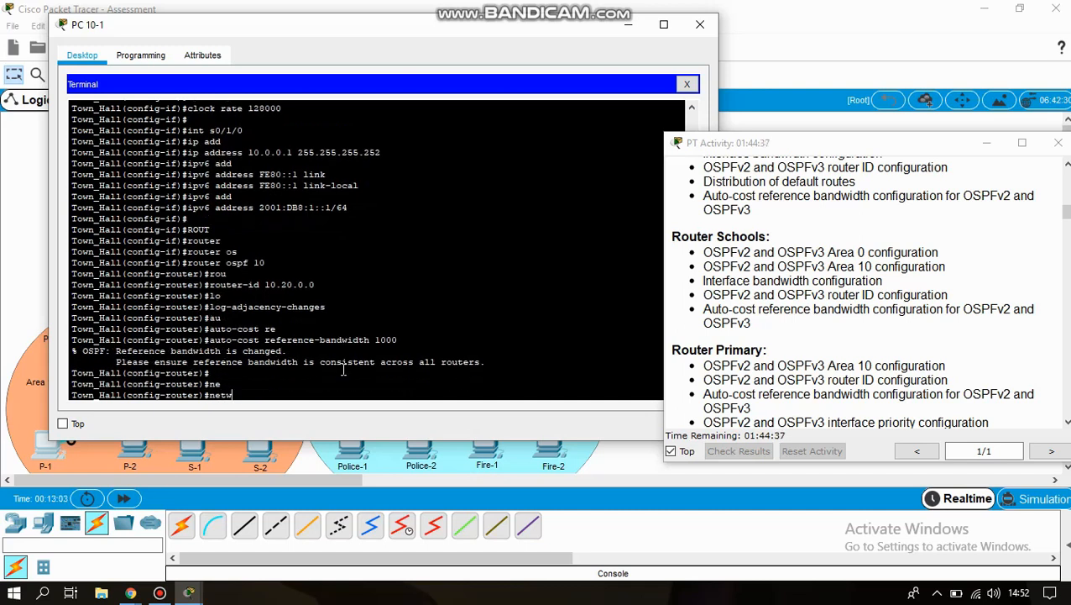
{"action": "key", "text": "Tab"}
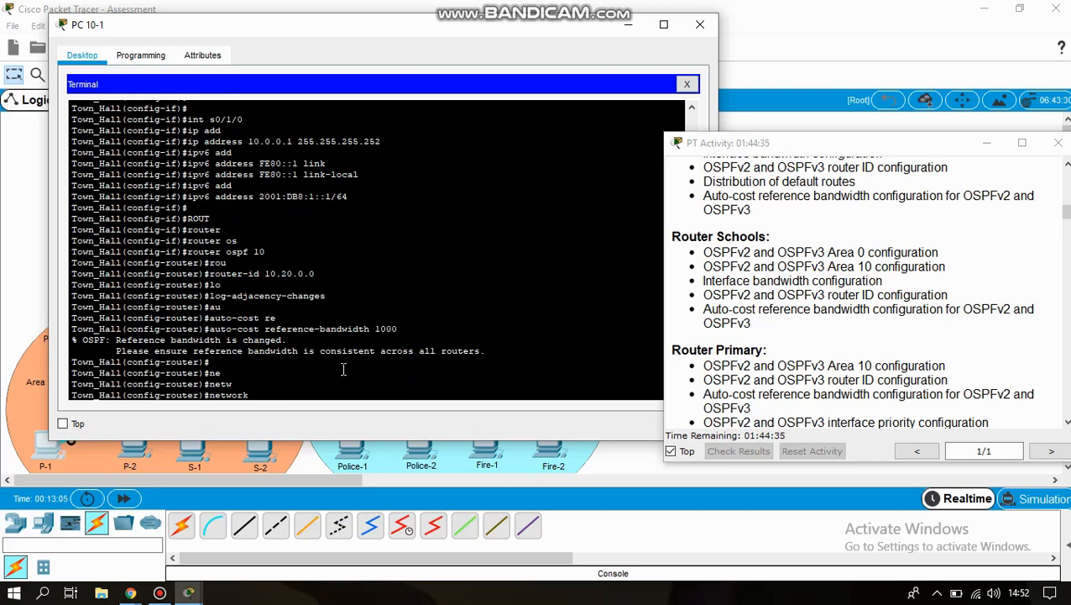
{"action": "type", "text": "10.10.10.0 0.0.0.3 area 0"}
{"action": "key", "text": "Return"}
- Advertise network 10.10.20.0 with wildcard mask 0.0.0.3 in OSPFv2 area 0
{"action": "key", "text": "Up"}
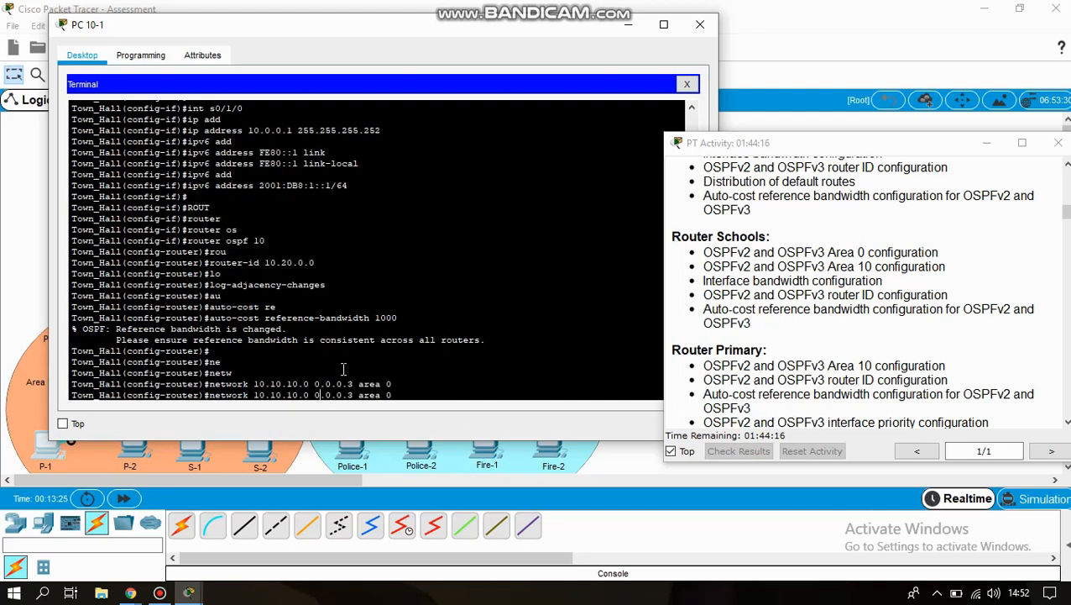
{"action": "key", "text": "Left"}
{"action": "key", "text": "BackSpace"}
{"action": "type", "text": "2"}
{"action": "key", "text": "Return"}
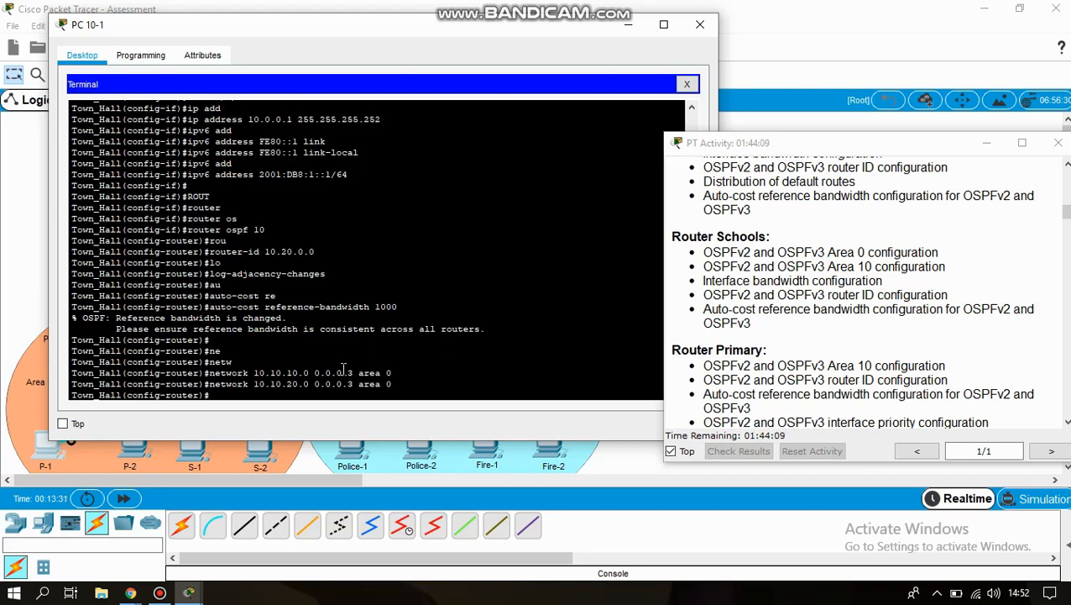
- Distribute the default route through OSPFv2 process 10 with default-information originate
{"action": "type", "text": "de"}
{"action": "key", "text": "Tab"}
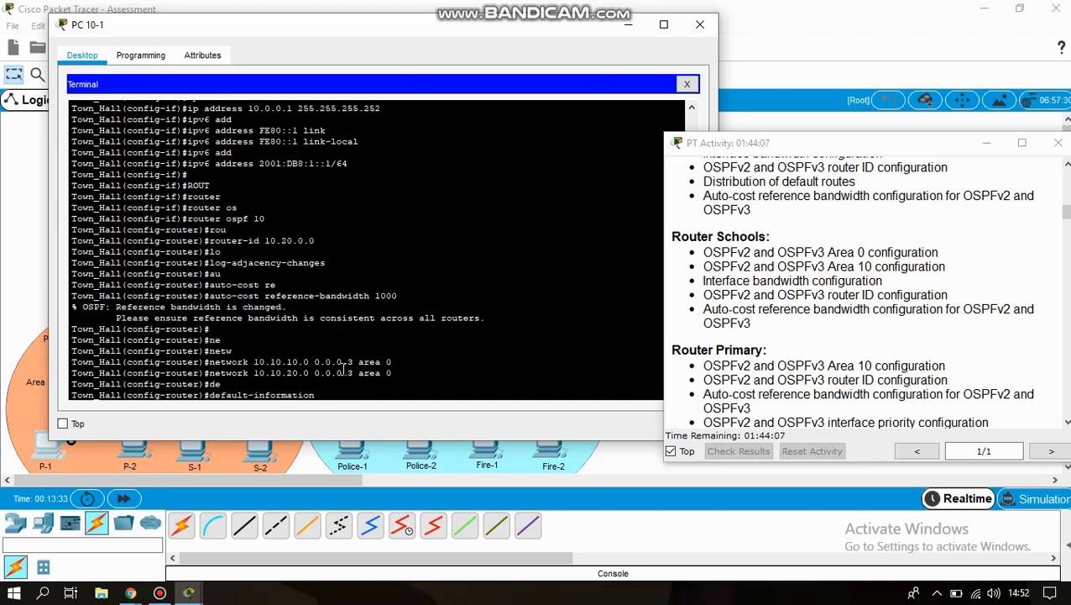
{"action": "type", "text": "o"}
{"action": "key", "text": "Tab"}
{"action": "key", "text": "Return"}
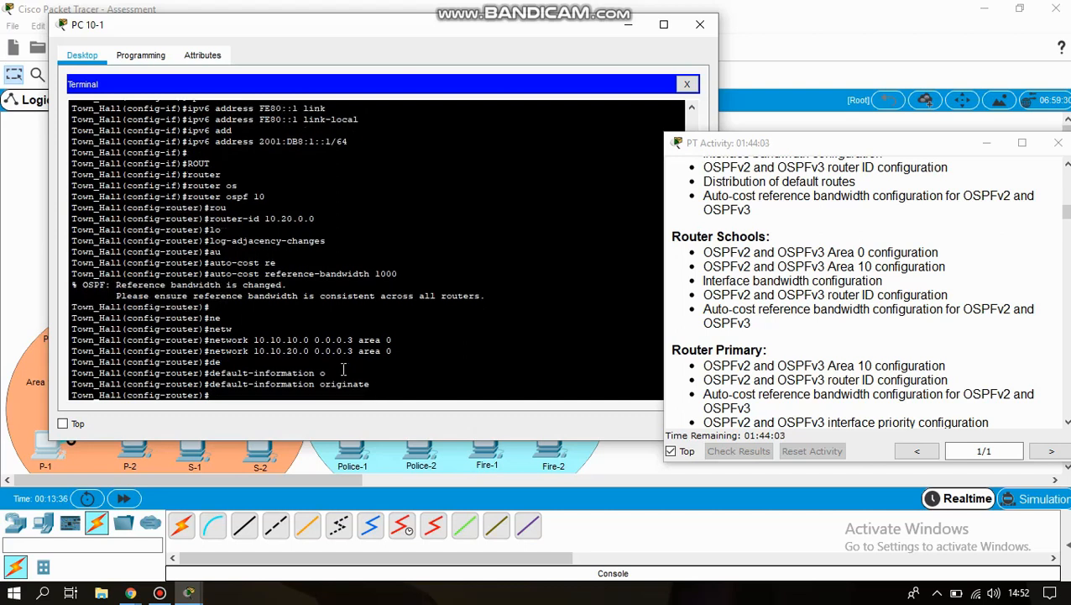
{"action": "key", "text": "Return"}
{"action": "key", "text": "Return"}
{"action": "key", "text": "Return"}
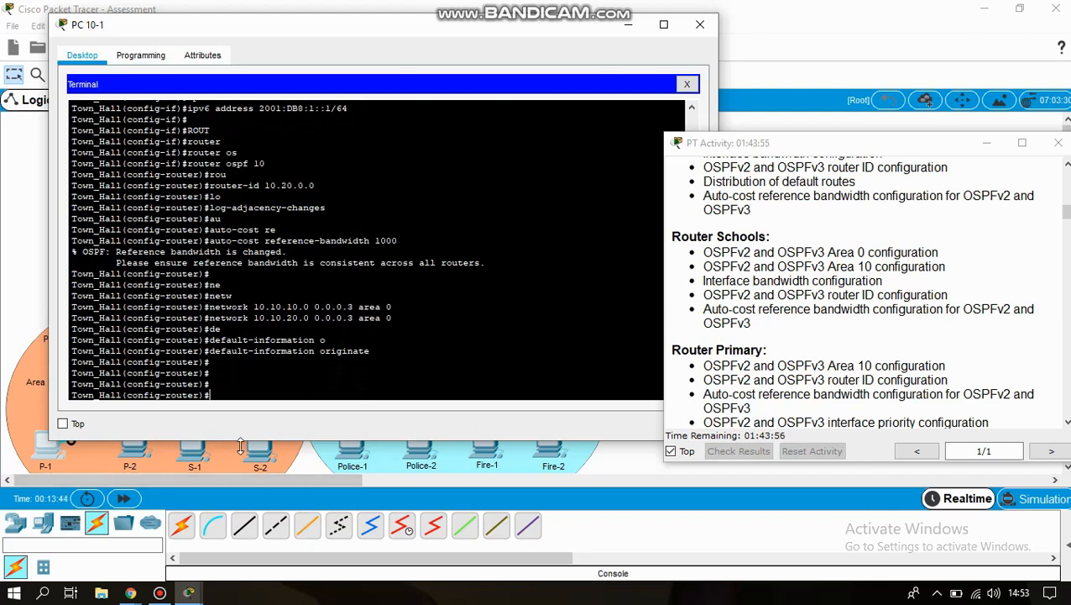
- Enter configuration of OSPFv3 process 10 for IPv6 and set its router ID to 10.20.0.0
{"action": "type", "text": "ipv6 router os"}
{"action": "key", "text": "Tab"}
{"action": "type", "text": "pf"}
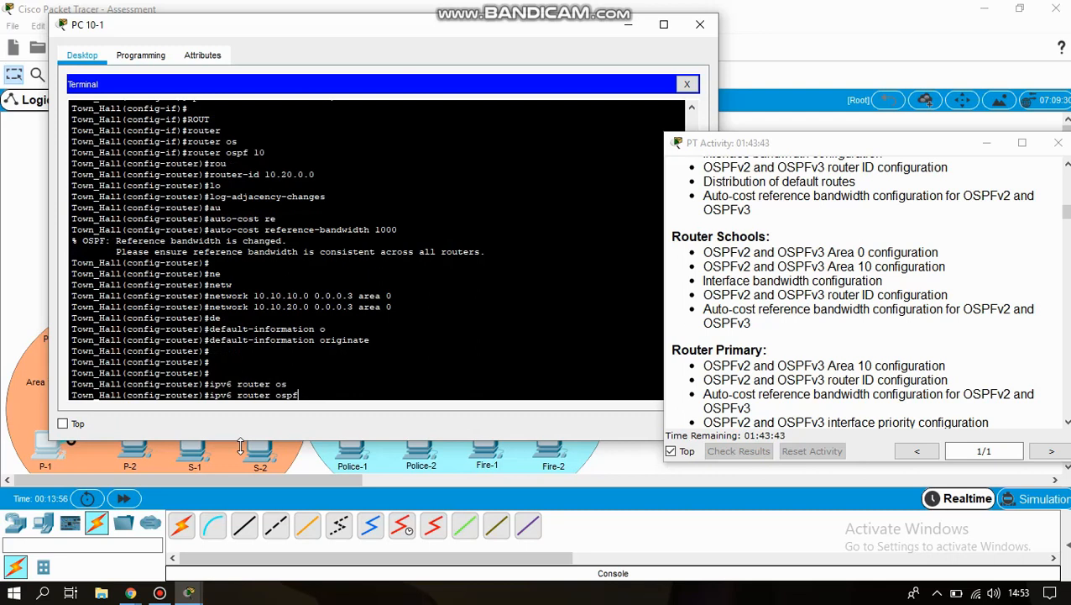
{"action": "type", "text": " 10"}
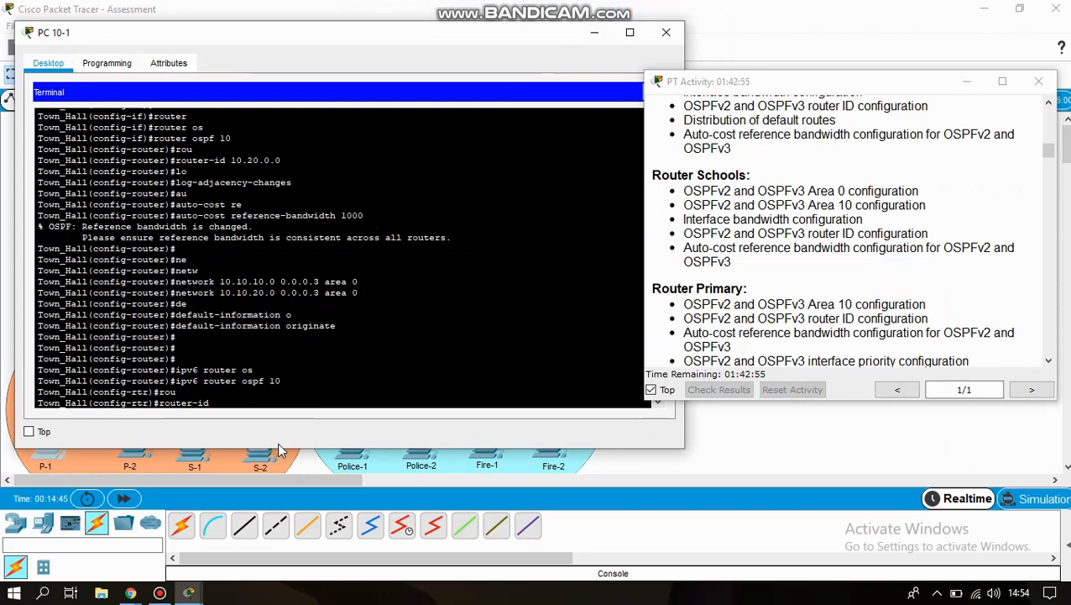
{"action": "type", "text": "10.20.0.0"}
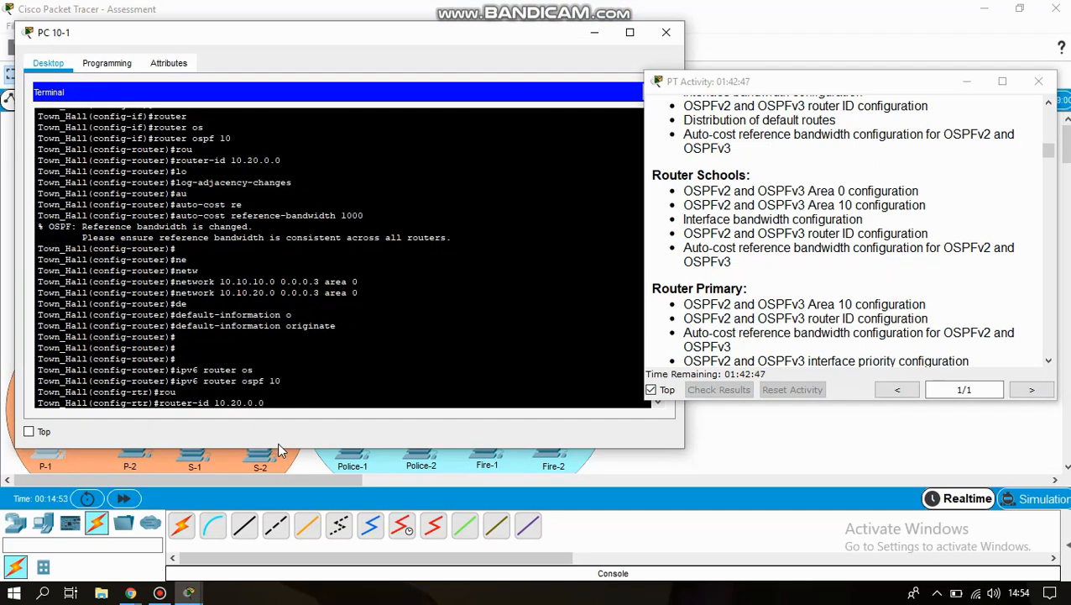
{"action": "key", "text": "BackSpace"}
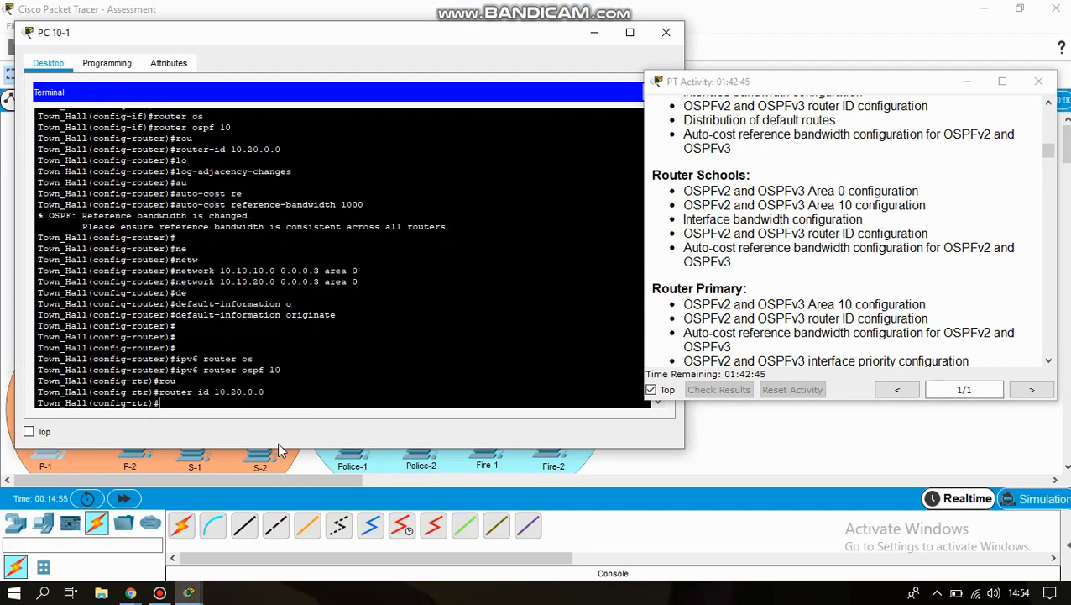
- Distribute the default route through OSPFv3 process 10 with default-information originate
{"action": "type", "text": "de"}
{"action": "key", "text": "Tab"}
{"action": "type", "text": "o"}
{"action": "key", "text": "Tab"}
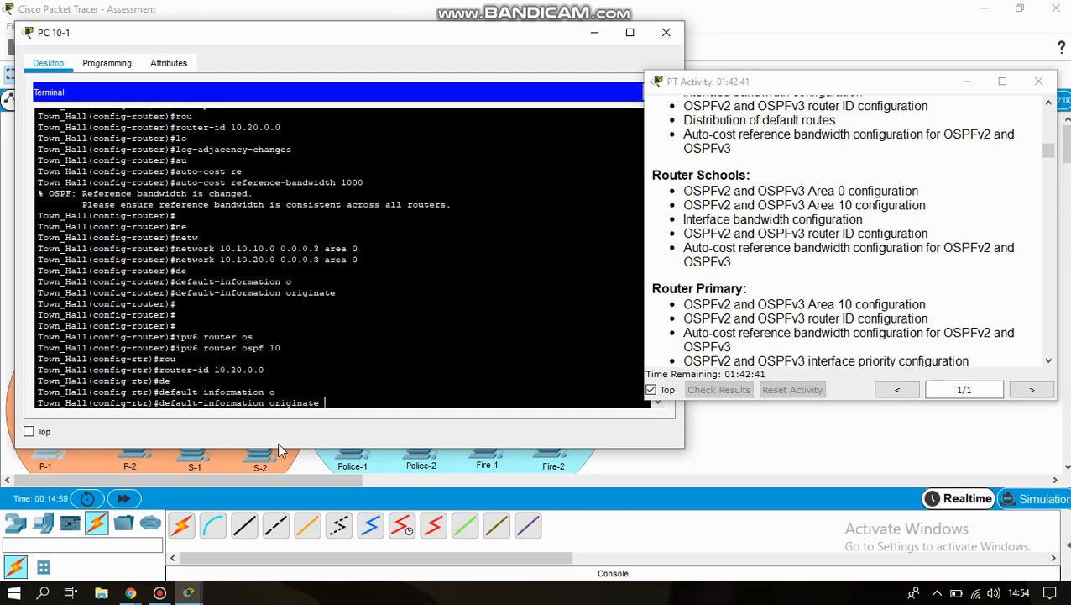
{"action": "key", "text": "Return"}
- Enable adjacency-change logging and set the auto-cost reference bandwidth to 1000 for OSPFv3 process 10
{"action": "type", "text": "lo"}
{"action": "key", "text": "Tab"}
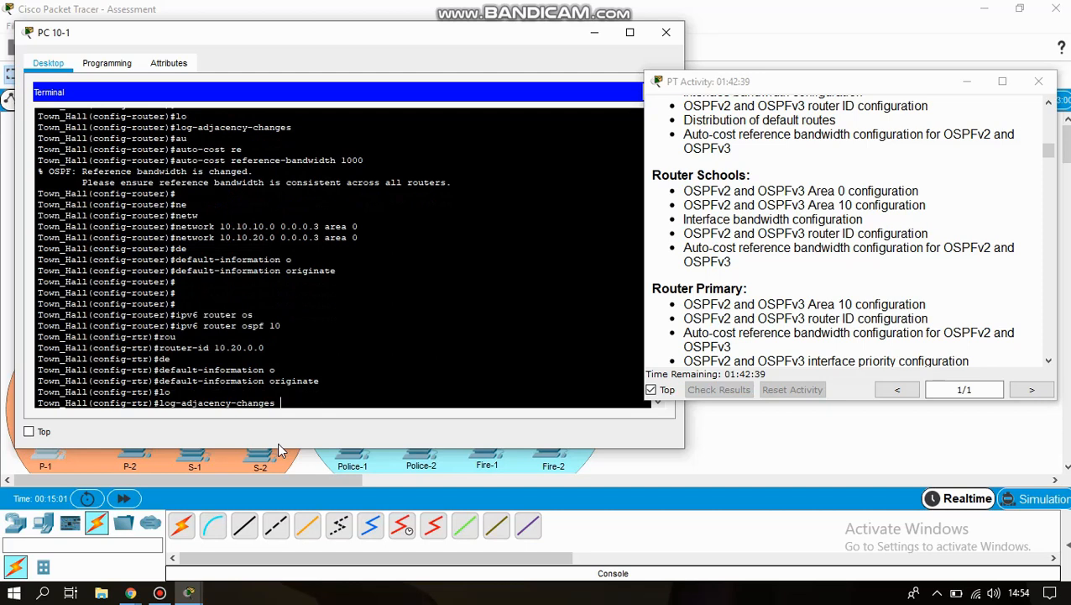
{"action": "key", "text": "Return"}
{"action": "type", "text": "au"}
{"action": "key", "text": "Tab"}
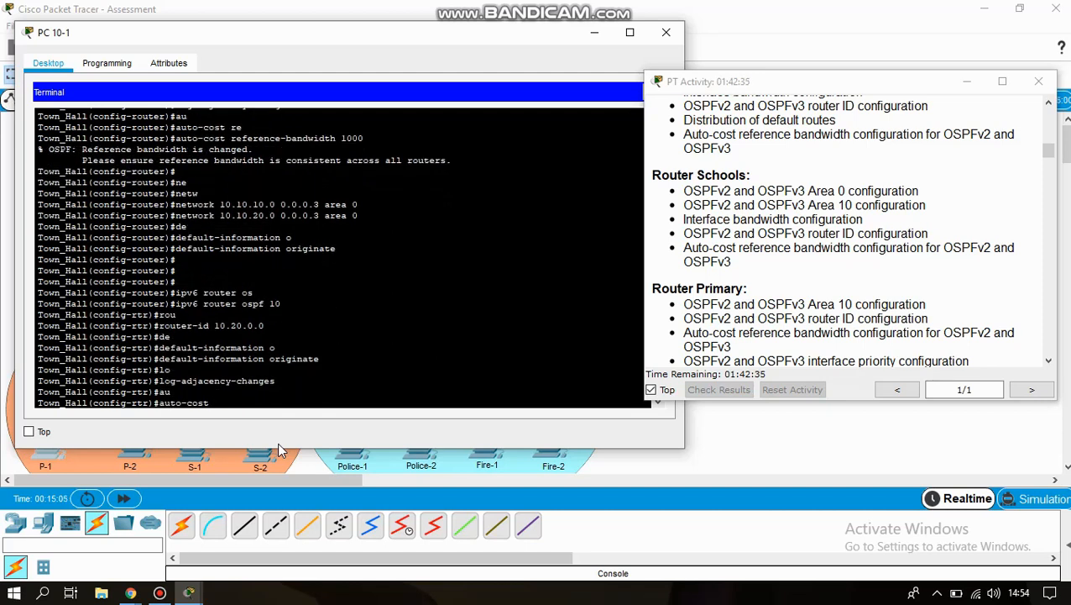
{"action": "type", "text": "re"}
{"action": "key", "text": "Tab"}
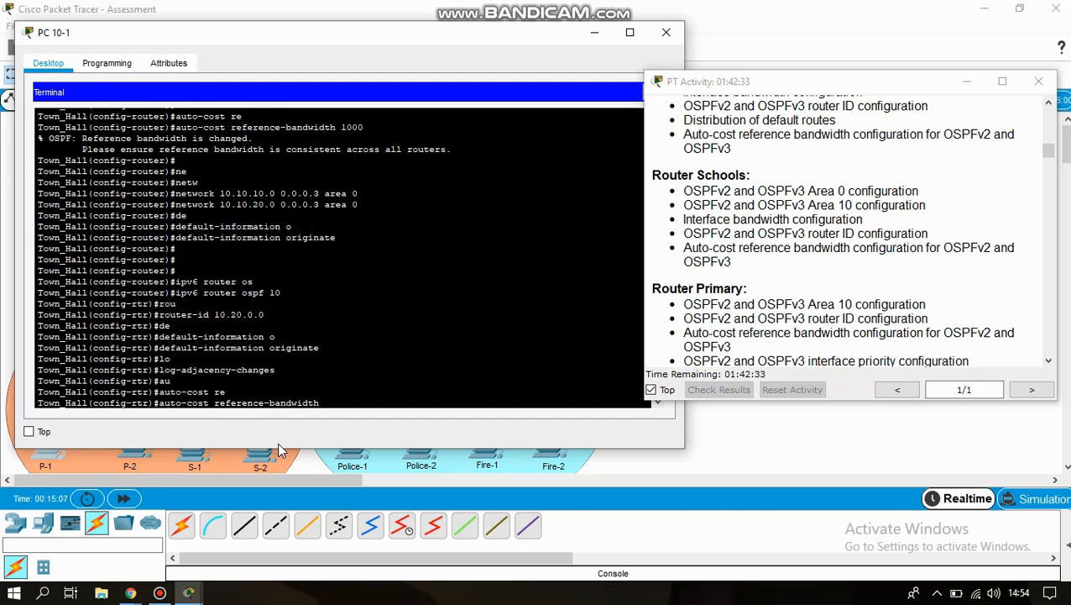
{"action": "type", "text": "1000"}
{"action": "key", "text": "Return"}
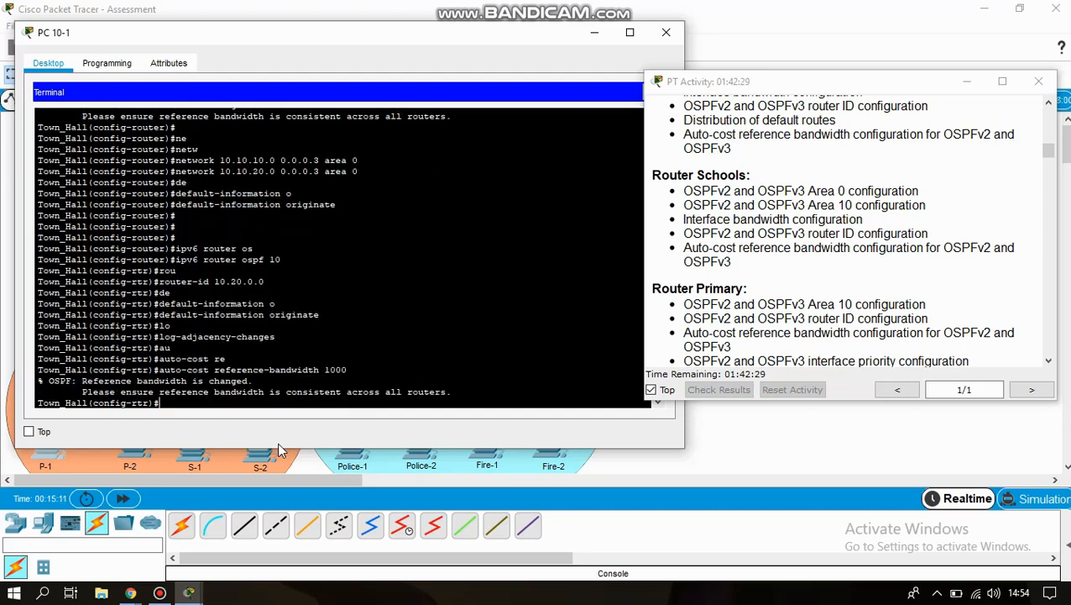
{"action": "key", "text": "Return"}
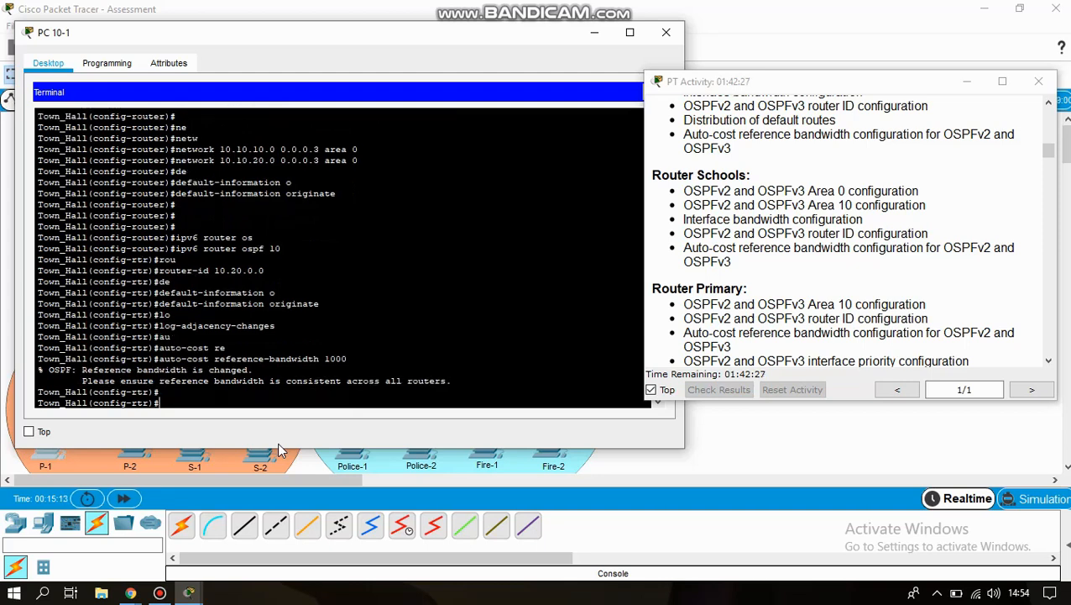
- Add an IPv4 default route 0.0.0.0 0.0.0.0 that exits through interface S0/1/0
{"action": "type", "text": "ip route 0.0.0.0 0.0.0.0"}
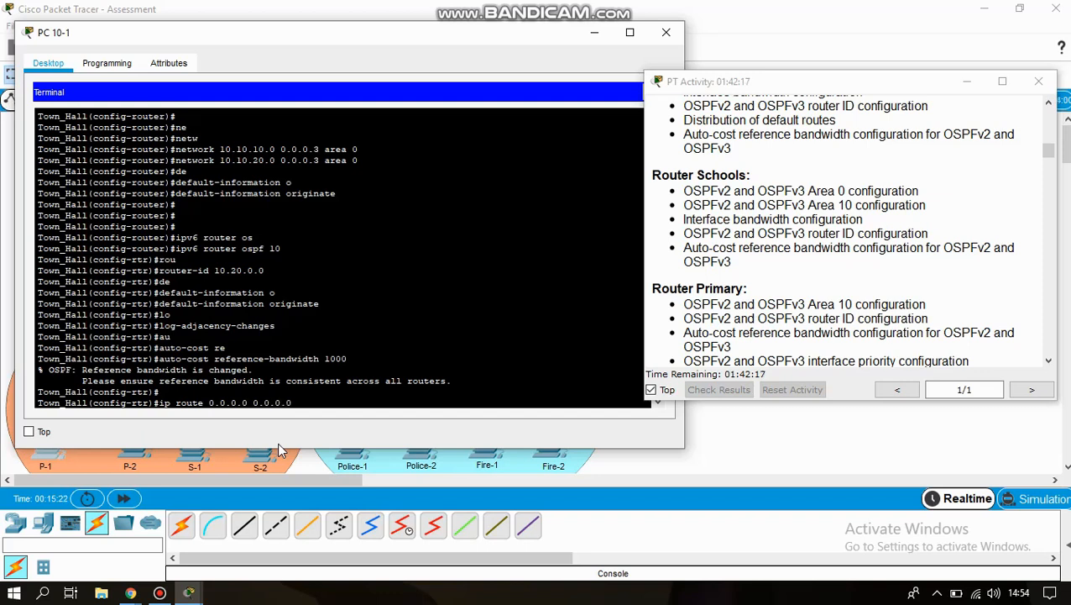
{"action": "type", "text": " s0"}
{"action": "type", "text": "/0/0"}
{"action": "key", "text": "BackSpace"}
{"action": "key", "text": "BackSpace"}
{"action": "key", "text": "BackSpace"}
{"action": "type", "text": "1/0"}
{"action": "key", "text": "Return"}
{"action": "key", "text": "Return"}
{"action": "key", "text": "Return"}
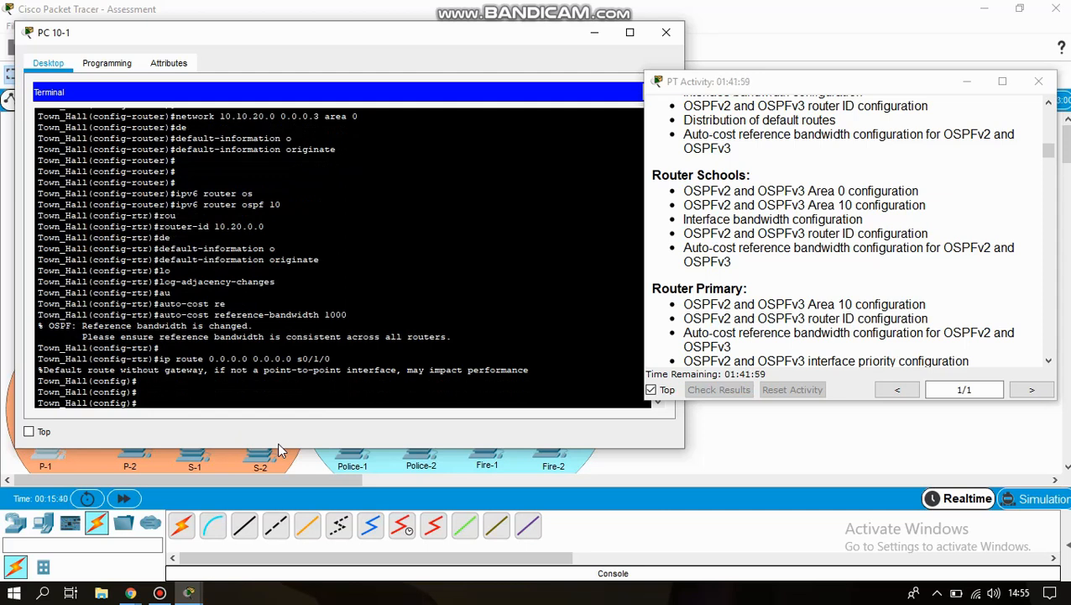
- Add an IPv6 default route ::/0 that exits through interface S0/1/0
{"action": "type", "text": "ipv6 route ::/0 s0/"}
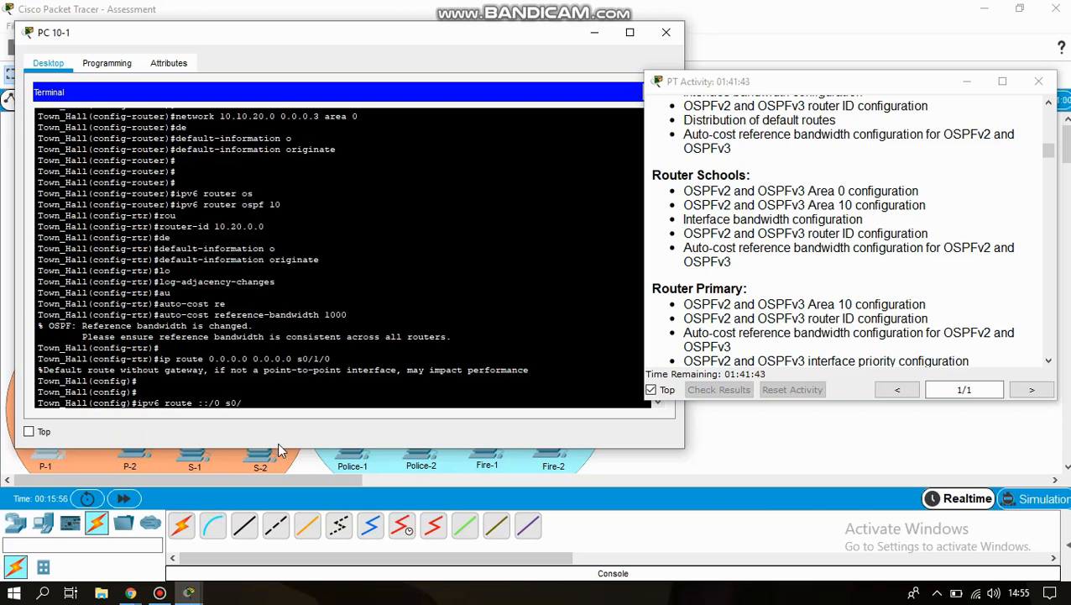
{"action": "type", "text": "1/0"}
{"action": "key", "text": "Return"}
{"action": "key", "text": "Return"}
{"action": "key", "text": "Return"}
{"action": "key", "text": "Return"}
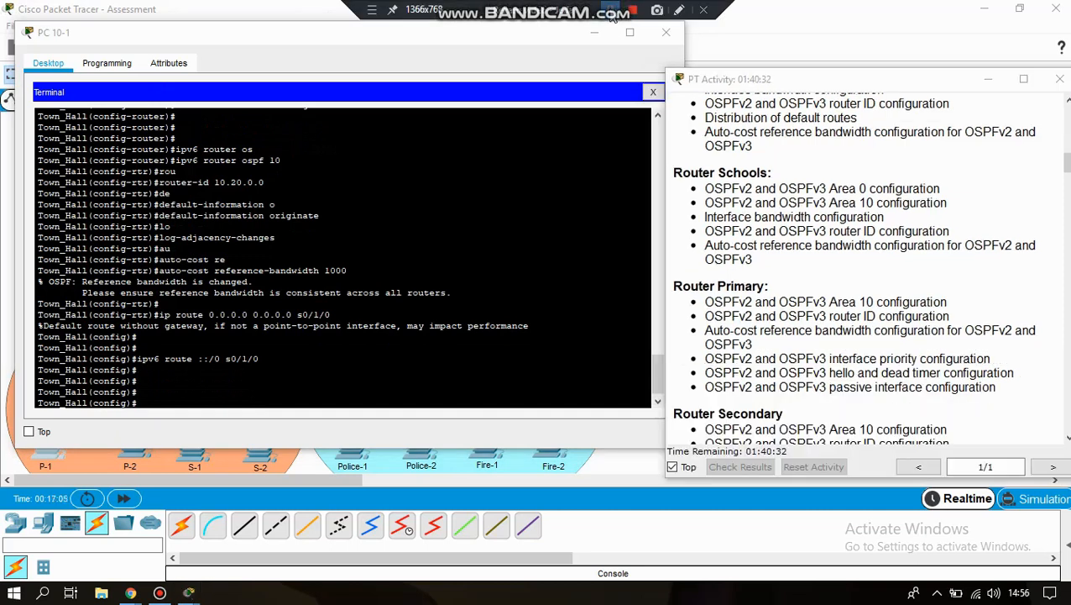
- Close the P-1 terminal and connect the Schools router's console port to PC P-2 with a console cable
{"action": "left_click", "coordinate": [792, 257]}
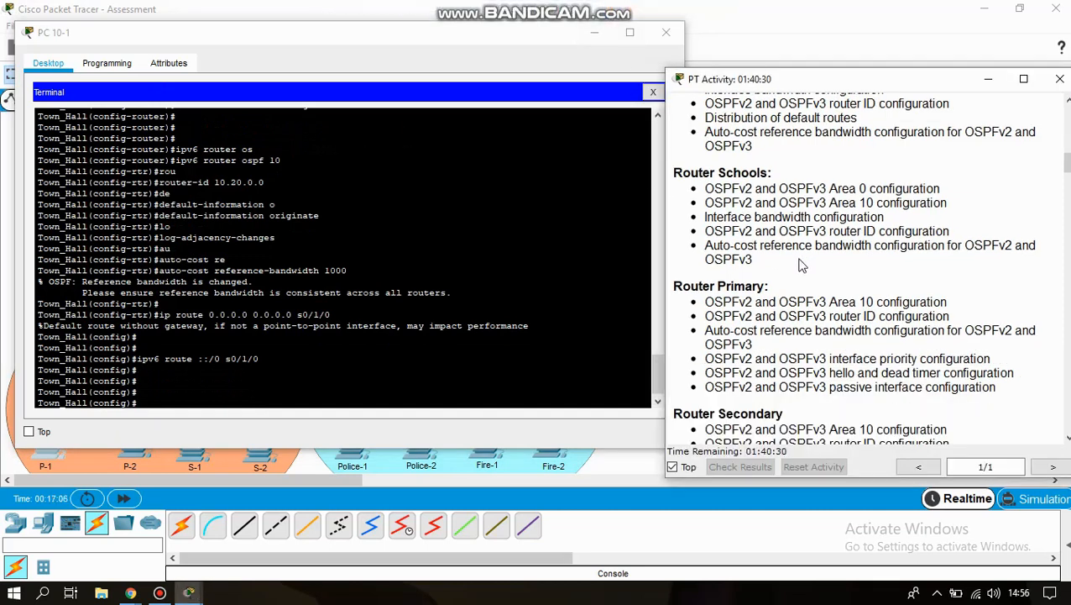
{"action": "left_click", "coordinate": [666, 32]}
{"action": "scroll", "coordinate": [298, 303], "scroll_direction": "down", "scroll_amount": 2}
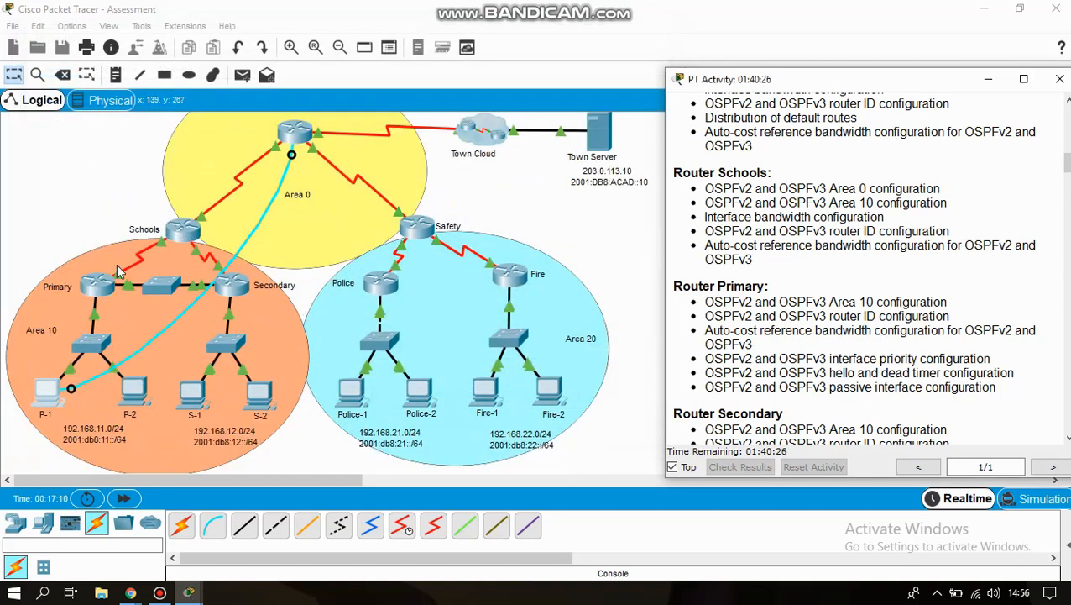
{"action": "left_click", "coordinate": [214, 527]}
{"action": "left_click", "coordinate": [214, 527]}
{"action": "left_click", "coordinate": [185, 227]}
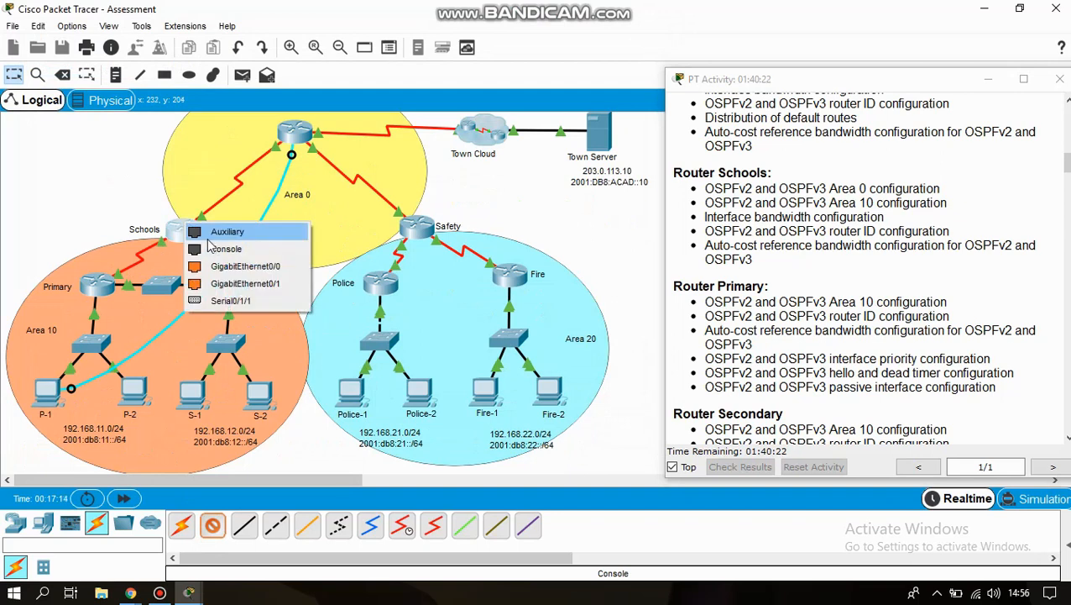
{"action": "left_click", "coordinate": [225, 250]}
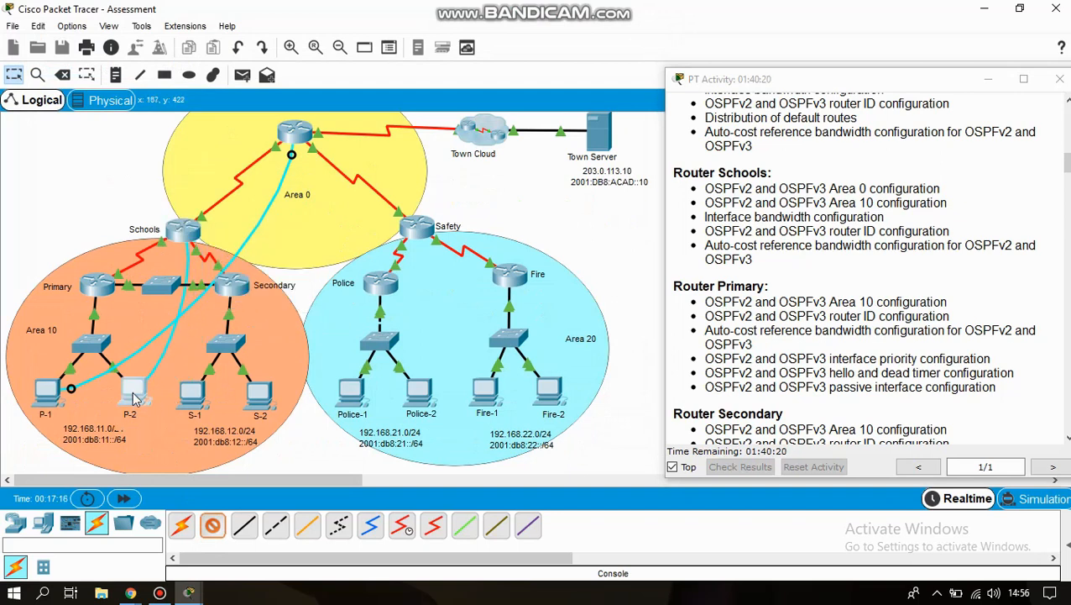
{"action": "left_click", "coordinate": [133, 390]}
{"action": "left_click", "coordinate": [192, 405]}
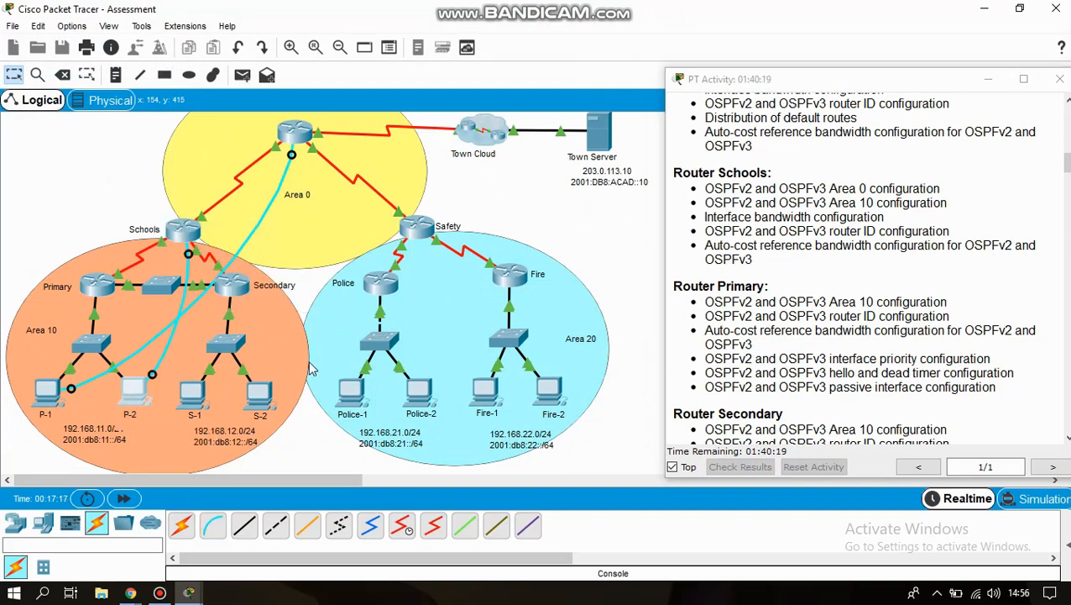
- Open a terminal session to the Schools router from PC P-2, accepting the default port configuration
{"action": "left_click", "coordinate": [137, 394]}
{"action": "left_click", "coordinate": [525, 164]}
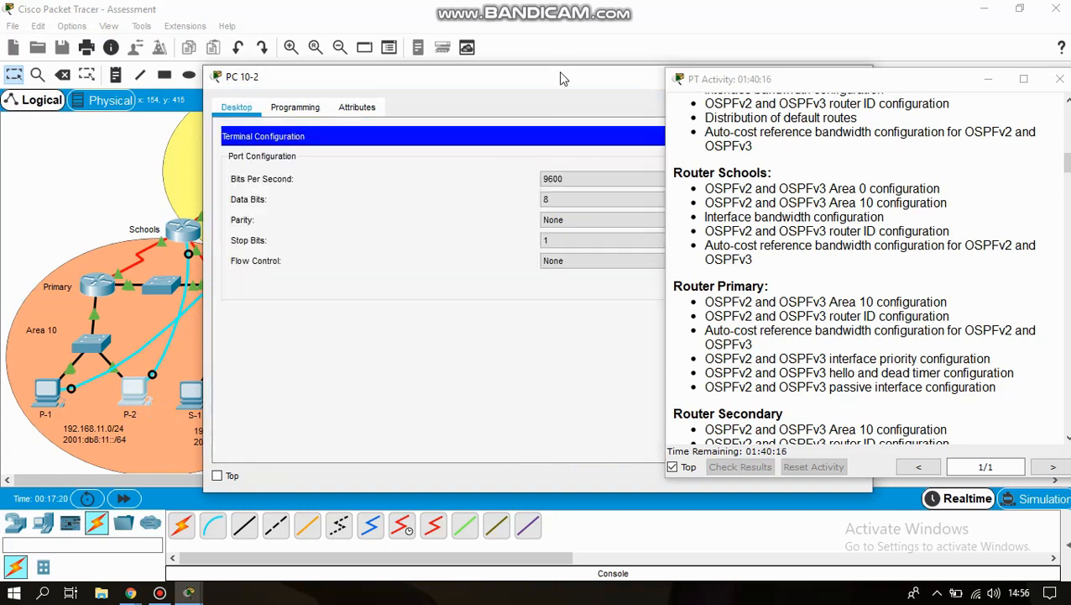
{"action": "left_click_drag", "start_coordinate": [565, 76], "coordinate": [517, 48]}
{"action": "left_click", "coordinate": [987, 79]}
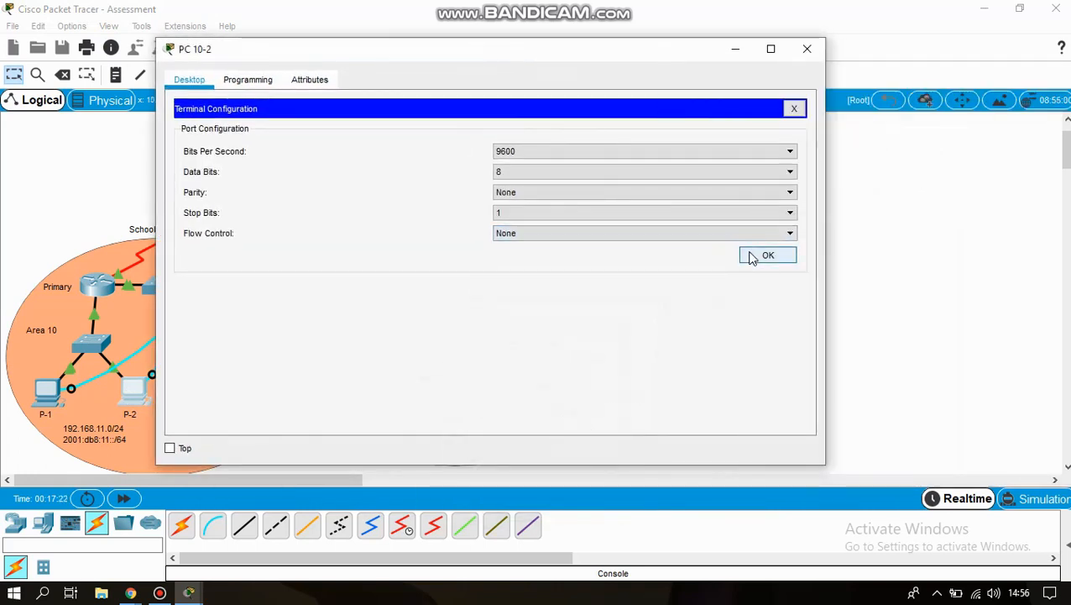
{"action": "left_click", "coordinate": [749, 256]}
{"action": "key", "text": "Return"}
- Enter global configuration mode on the Schools router and enable IPv6 unicast routing
{"action": "type", "text": "ena"}
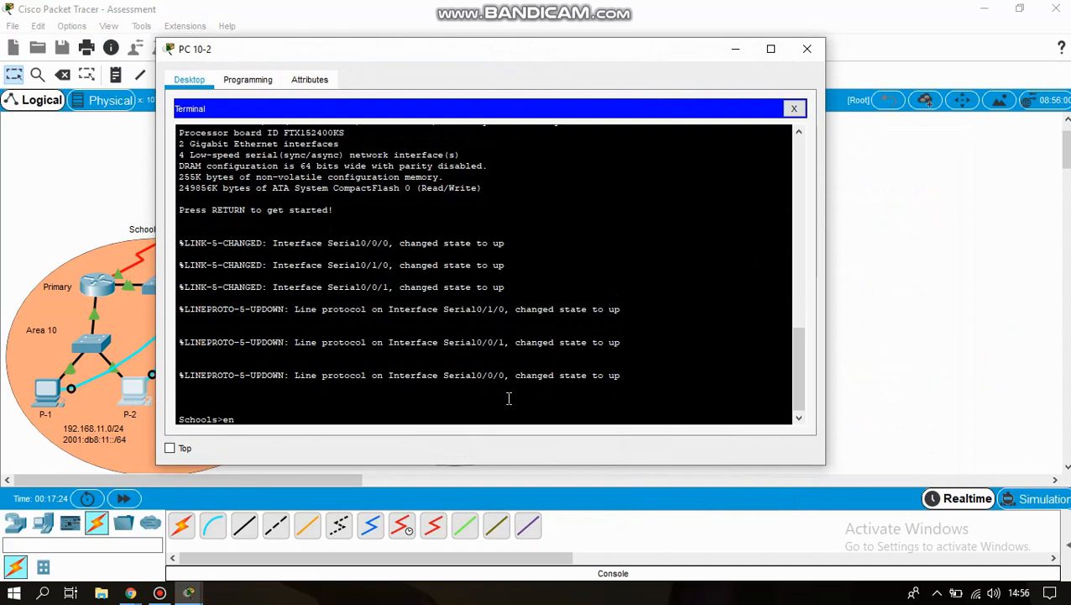
{"action": "key", "text": "Return"}
{"action": "type", "text": "conf "}
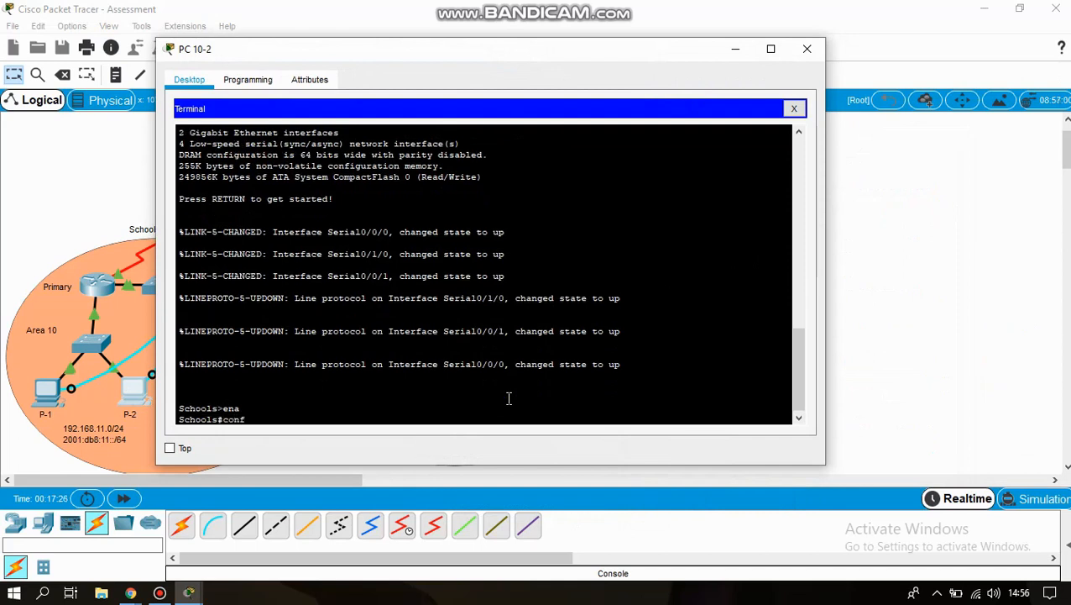
{"action": "type", "text": "t"}
{"action": "key", "text": "Return"}
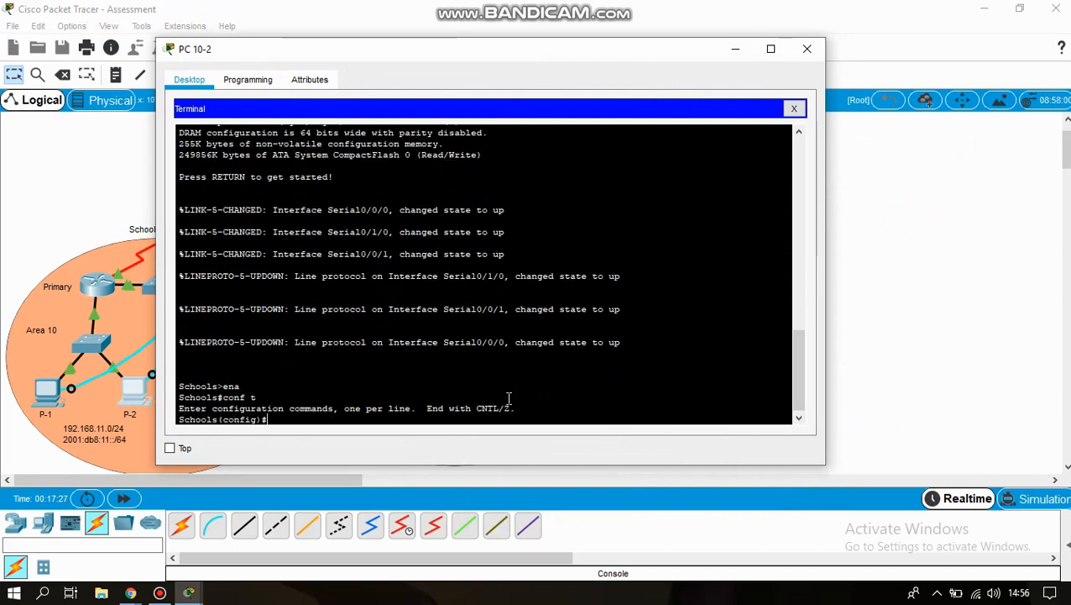
{"action": "type", "text": "ipv6 un"}
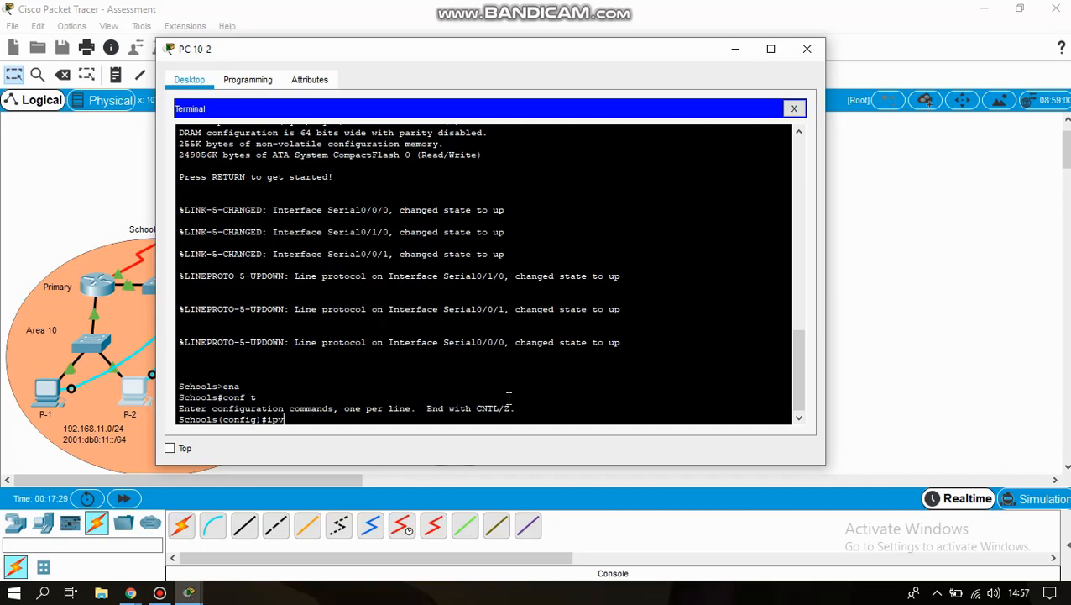
{"action": "key", "text": "Tab"}
{"action": "key", "text": "Return"}
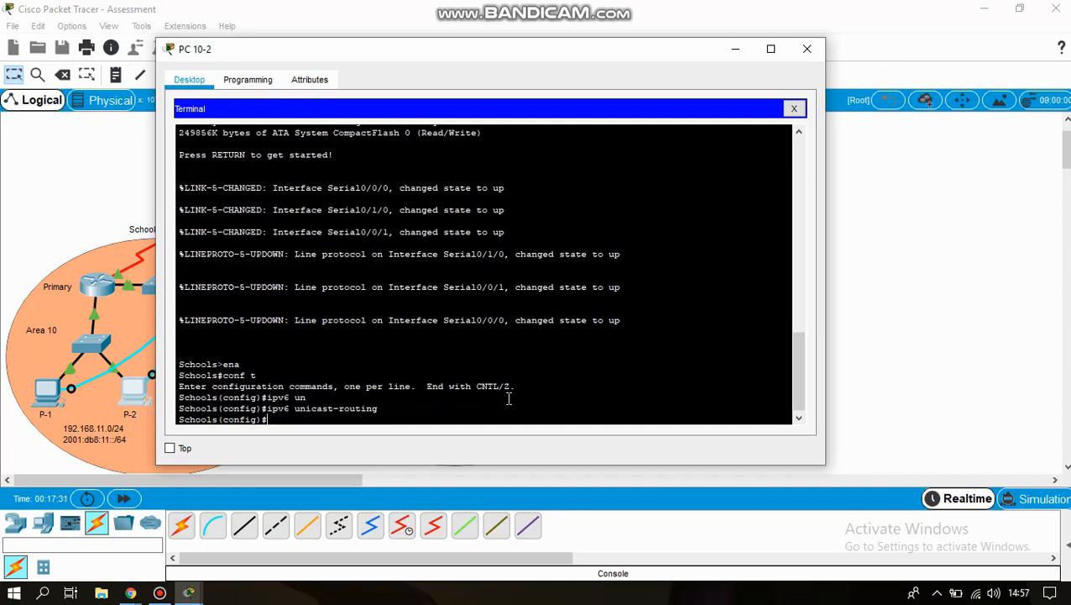
- Set the bandwidth of interface S0/0/0 on Schools to 128
{"action": "type", "text": "int s0/0/0"}
{"action": "key", "text": "Return"}
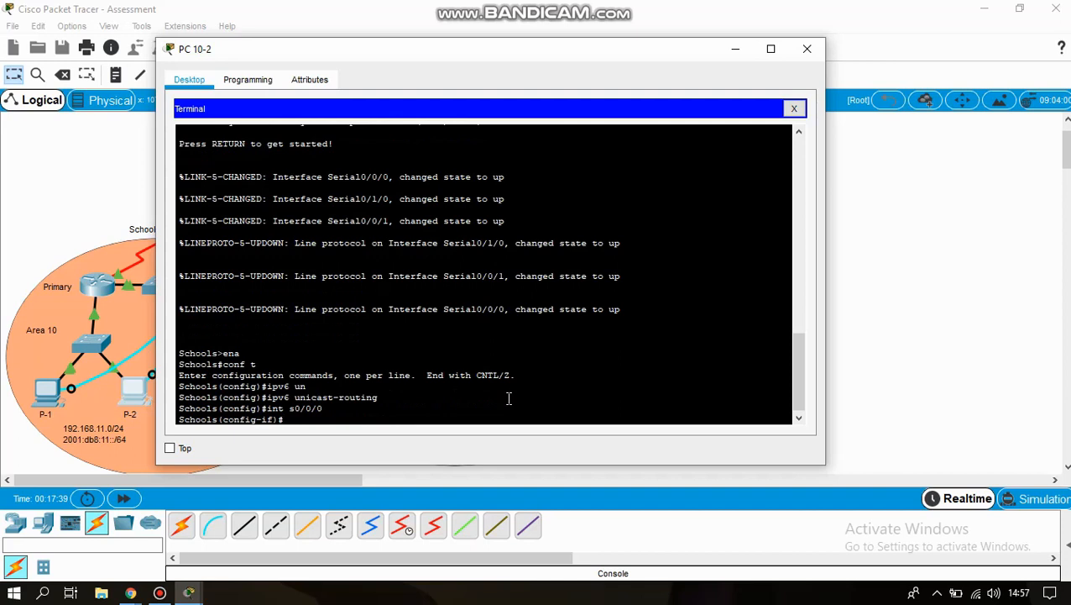
{"action": "type", "text": "ban"}
{"action": "key", "text": "Tab"}
{"action": "type", "text": "128"}
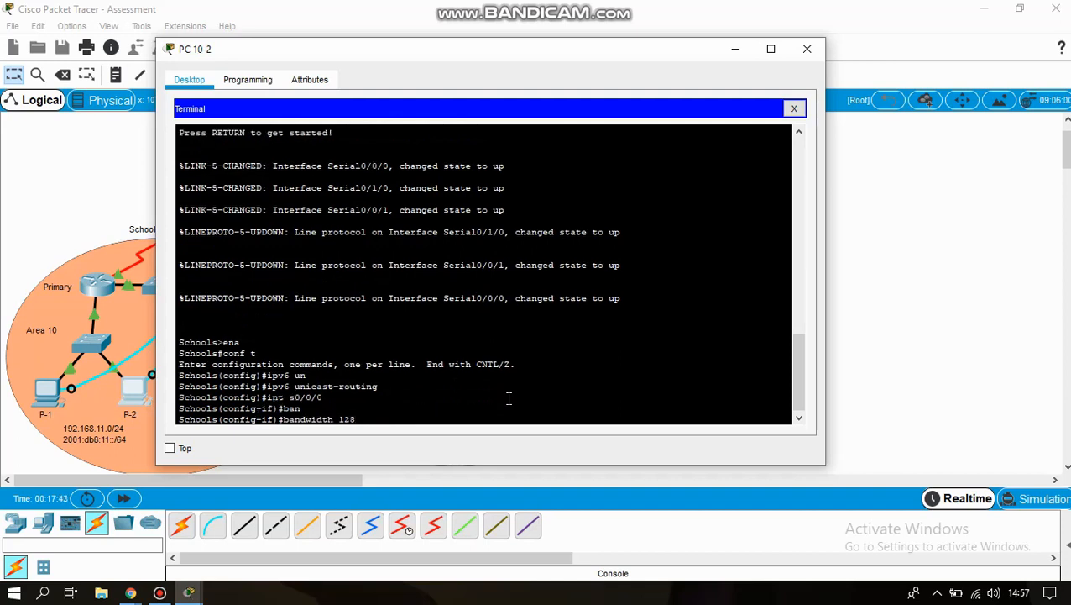
{"action": "key", "text": "Return"}
- Assign IPv4 address 10.10.10.1 255.255.255.252 and IPv6 address 2001:DB8:10::1/64 to interface S0/0/0
{"action": "type", "text": "ip add"}
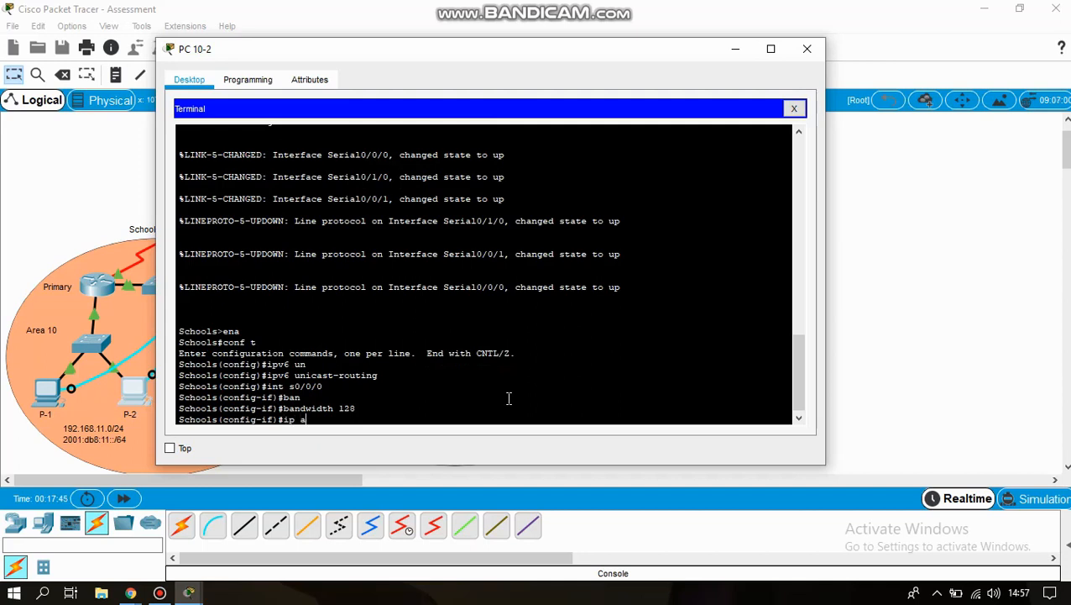
{"action": "key", "text": "Tab"}
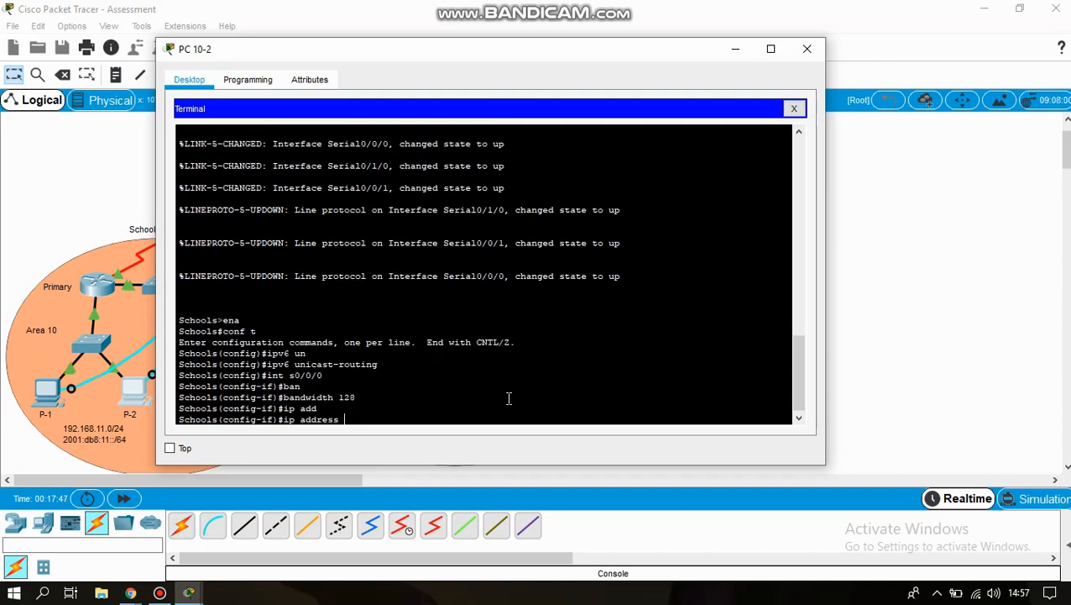
{"action": "type", "text": "10.10.10.1 255.255.255.2"}
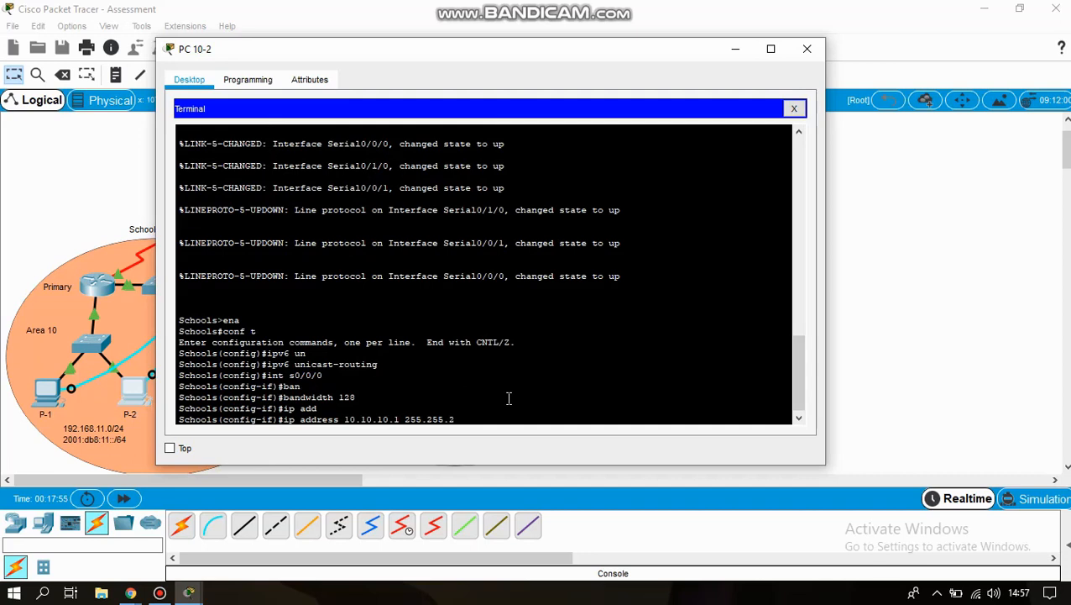
{"action": "type", "text": "52"}
{"action": "key", "text": "Return"}
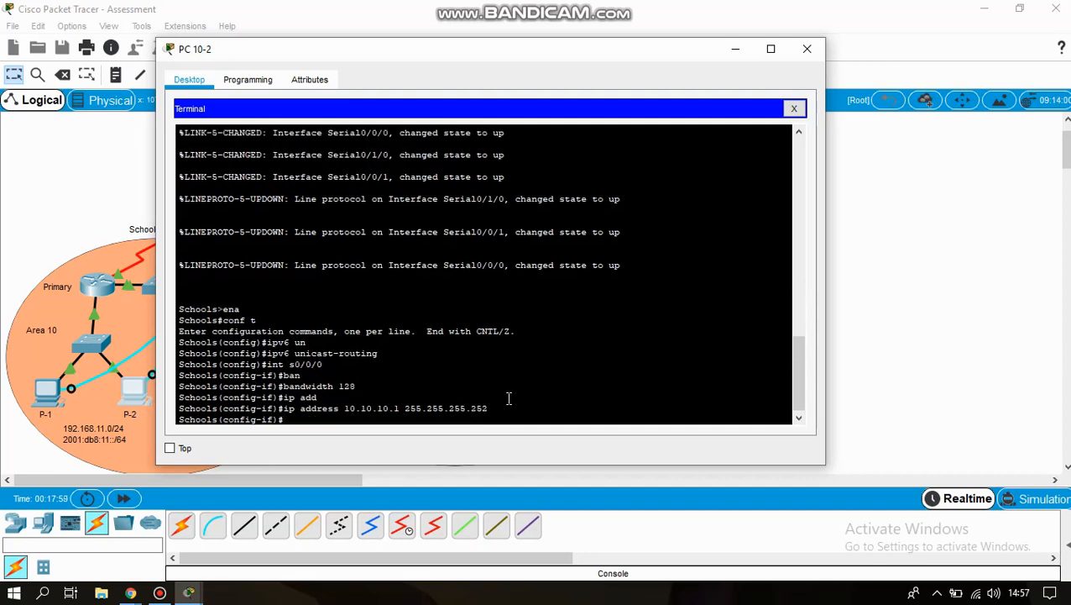
{"action": "type", "text": "ipv6 add"}
{"action": "key", "text": "Tab"}
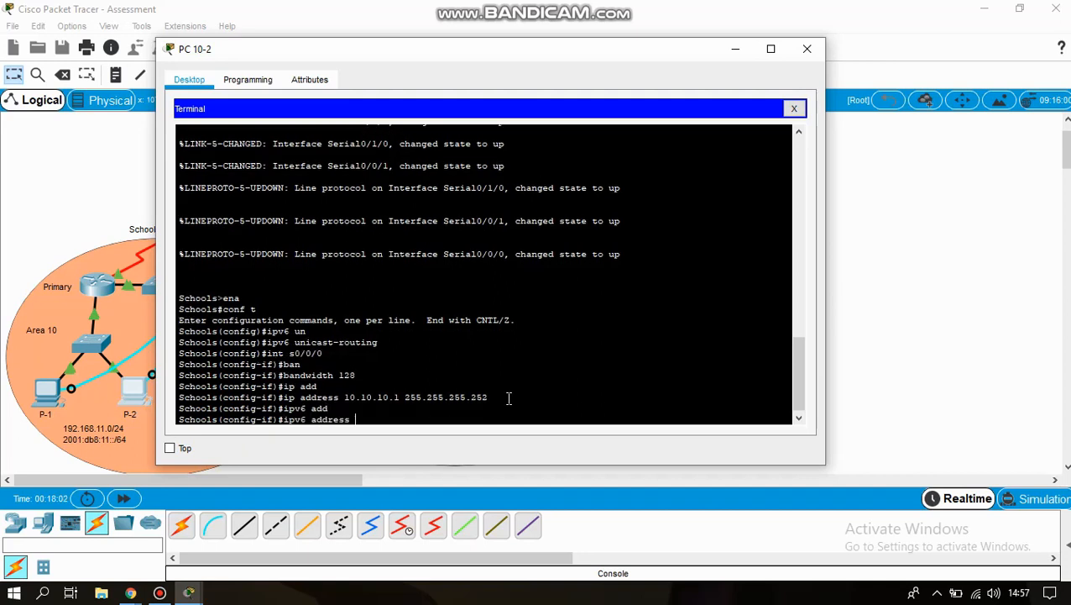
{"action": "type", "text": "2001:DB8:10::1/64"}
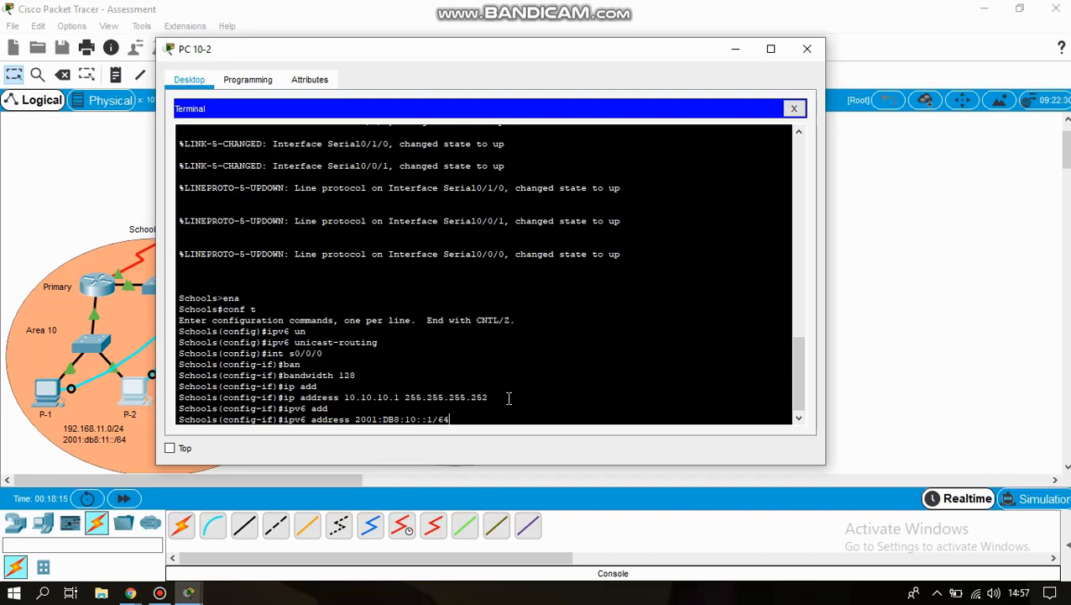
{"action": "key", "text": "Return"}
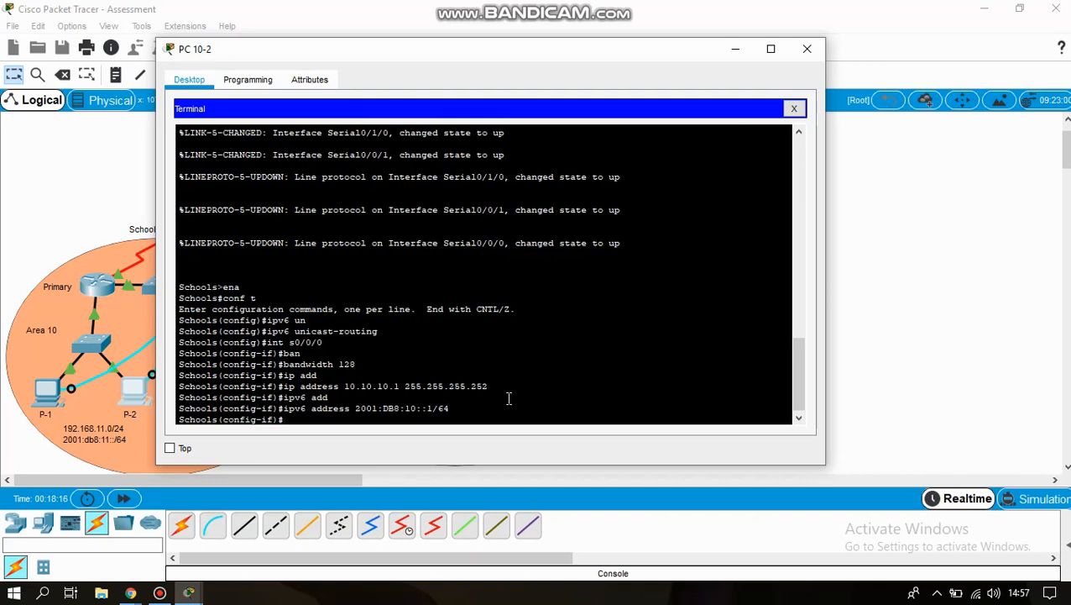
- Enable OSPFv3 process 10 in area 0 on interface S0/0/0
{"action": "type", "text": "ipv6 os"}
{"action": "key", "text": "Tab"}
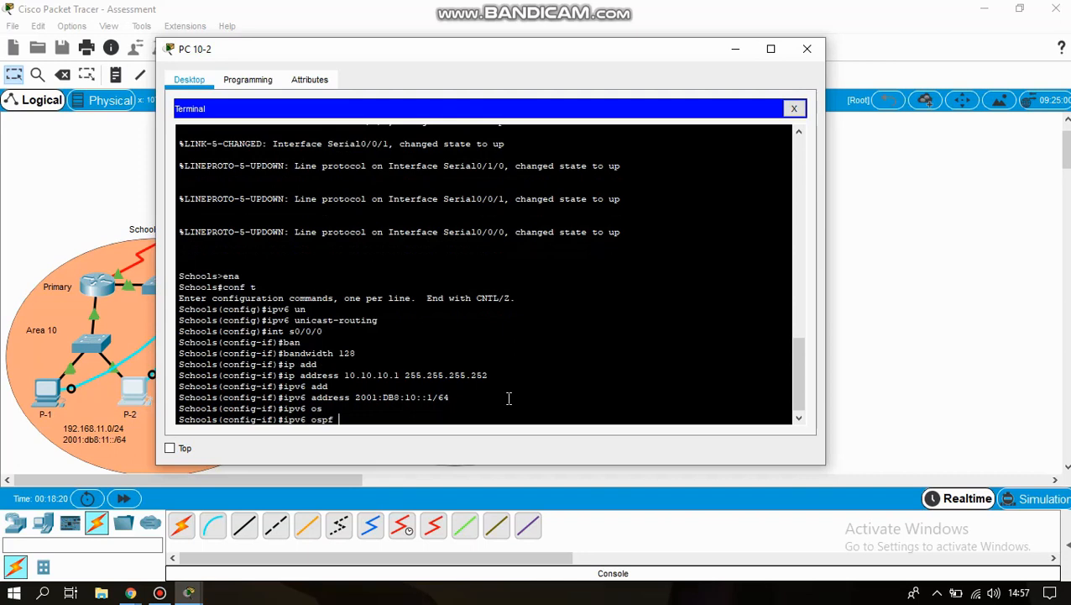
{"action": "type", "text": "10 area 0"}
{"action": "key", "text": "Return"}
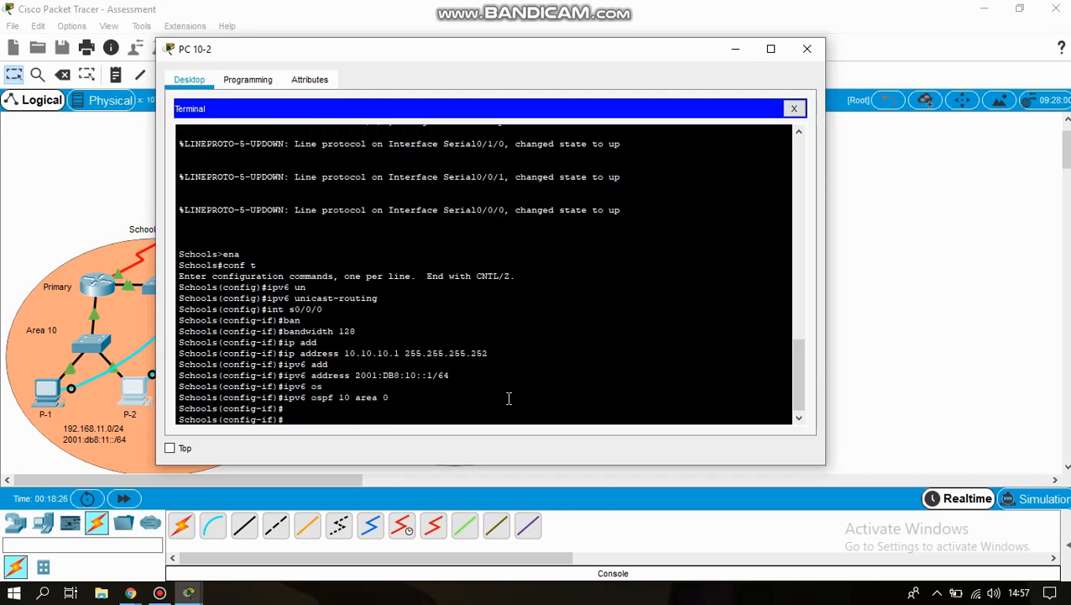
- Enter configuration of interface S0/0/1 and assign it IPv4 address 172.16.10.1 with mask 255.255.255.252
{"action": "type", "text": "nt S"}
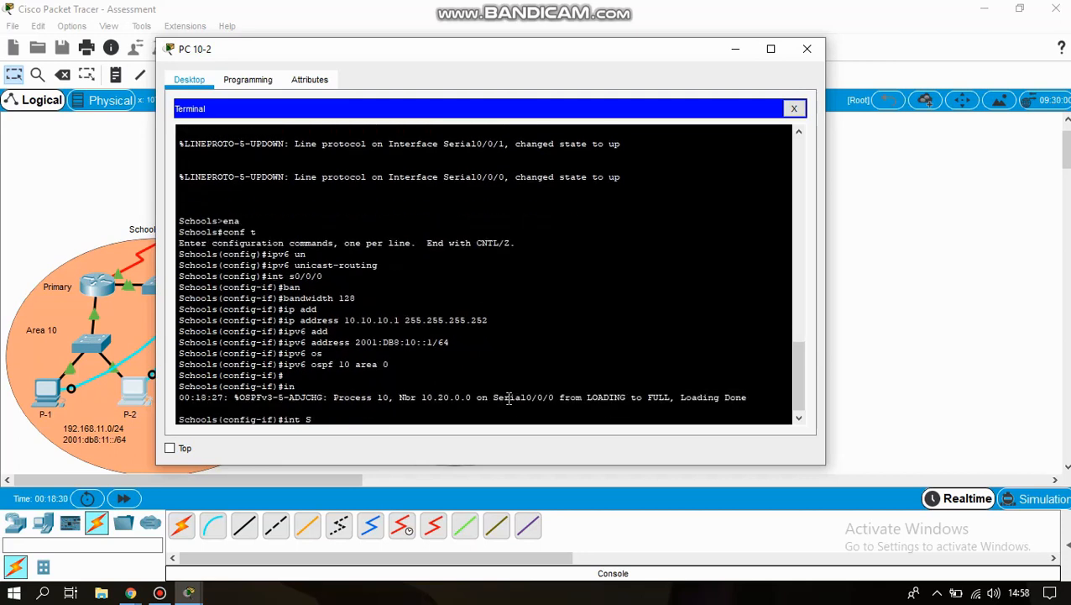
{"action": "key", "text": "BackSpace"}
{"action": "type", "text": "s0/0/1"}
{"action": "key", "text": "Return"}
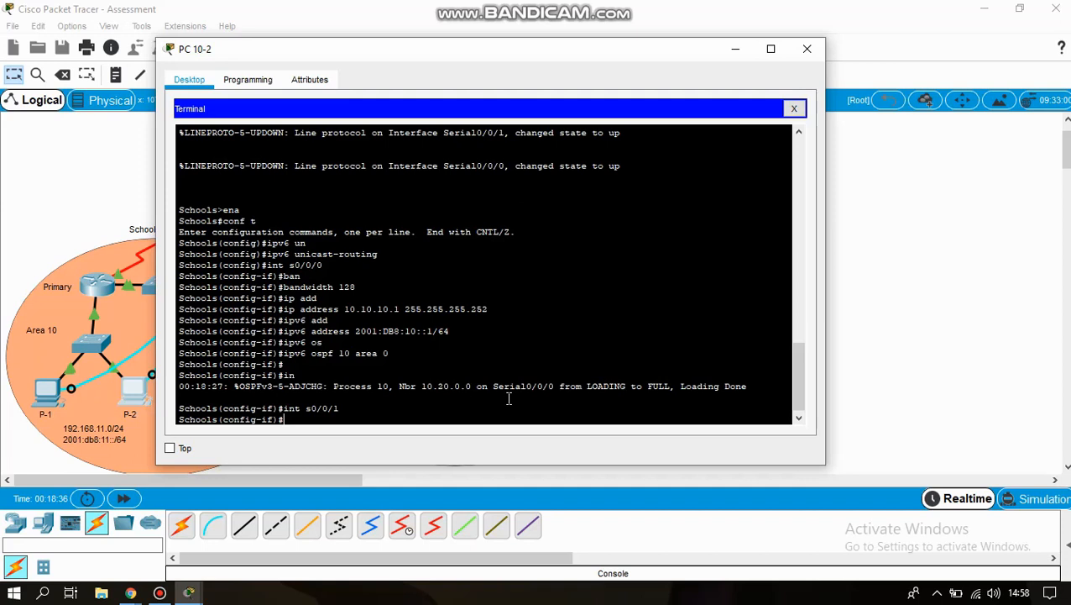
{"action": "type", "text": "ip add"}
{"action": "key", "text": "Tab"}
{"action": "type", "text": "172"}
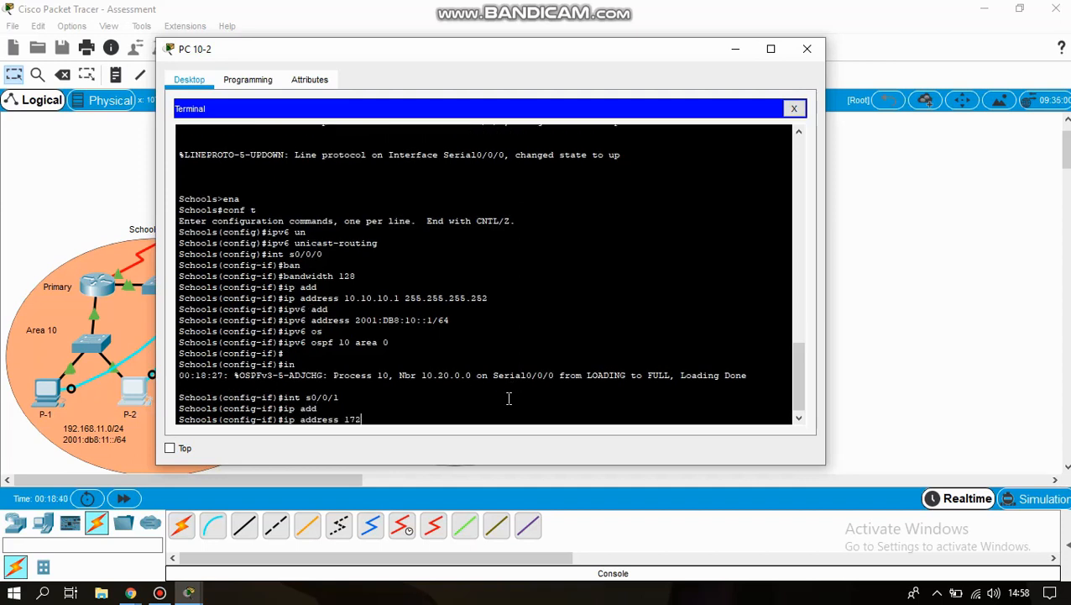
{"action": "type", "text": ".16.10.1 255.255.2"}
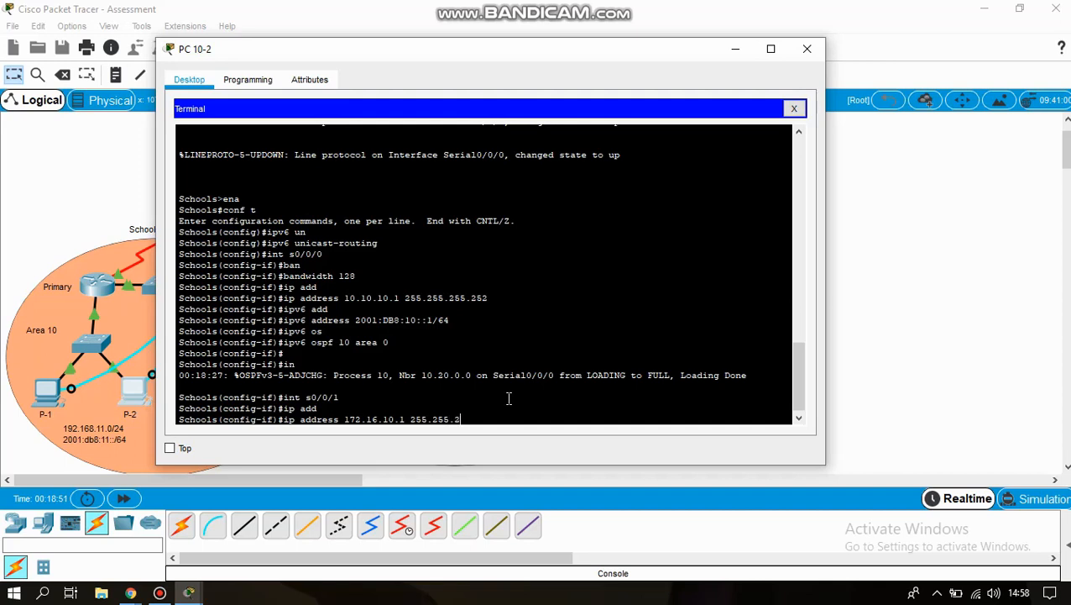
{"action": "type", "text": "55.252"}
{"action": "key", "text": "Return"}
- Try to assign 2001:DB8:10A::1/64 to interface S0/0/1 with the ip address command
{"action": "type", "text": "ip add"}
{"action": "key", "text": "Tab"}
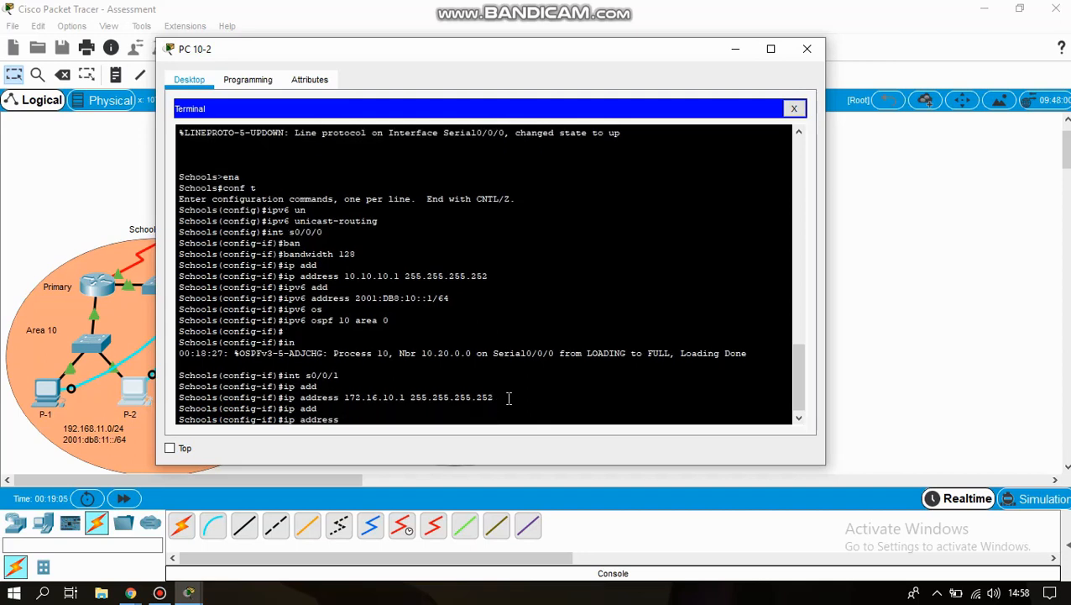
{"action": "type", "text": "2001:"}
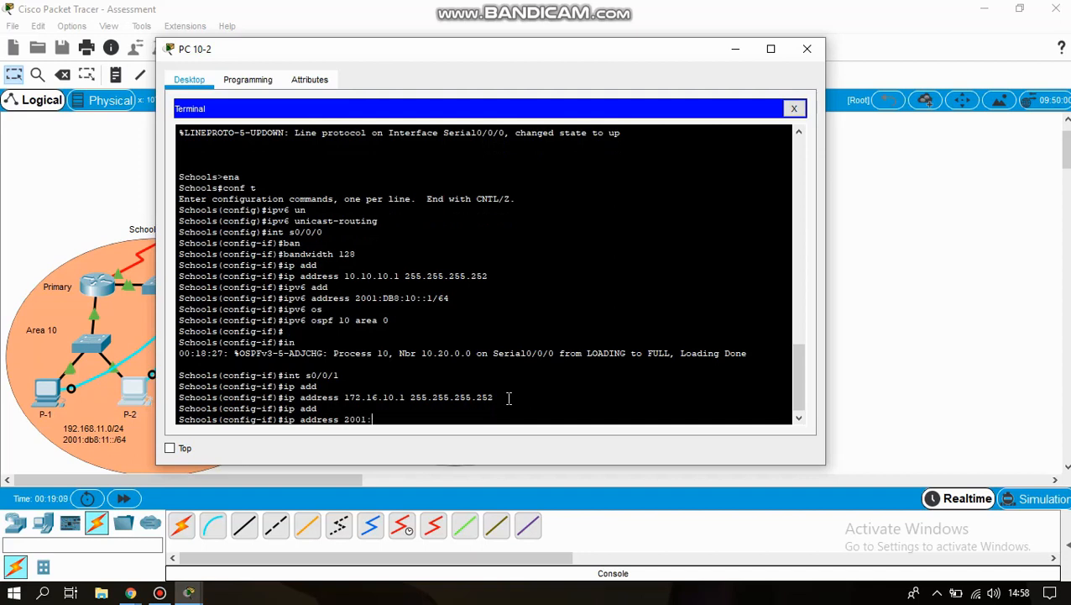
{"action": "type", "text": "DB8:10A"}
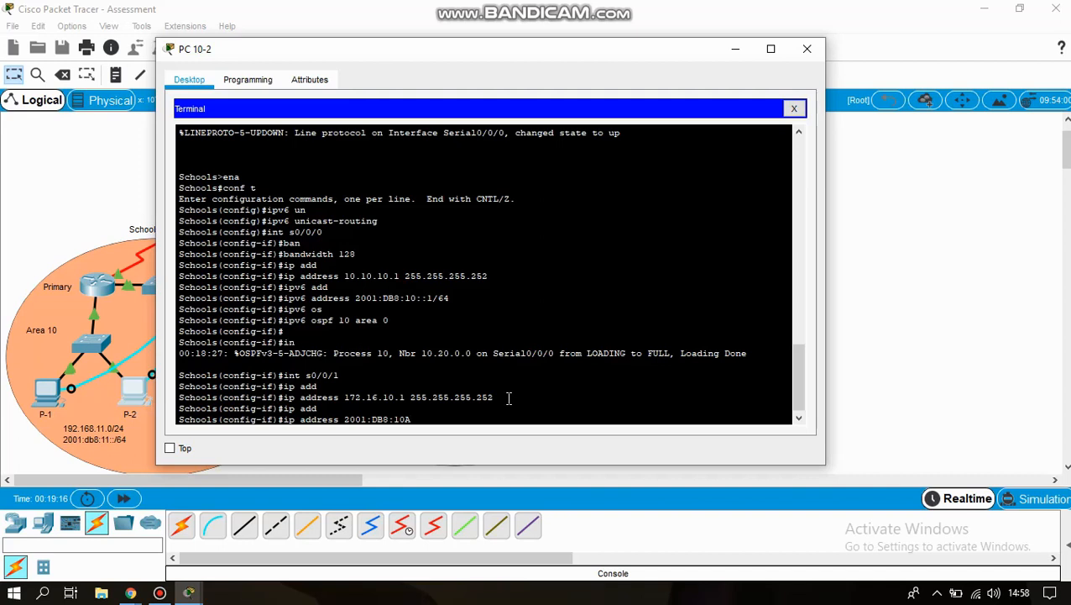
{"action": "type", "text": "::1/64"}
{"action": "key", "text": "Return"}
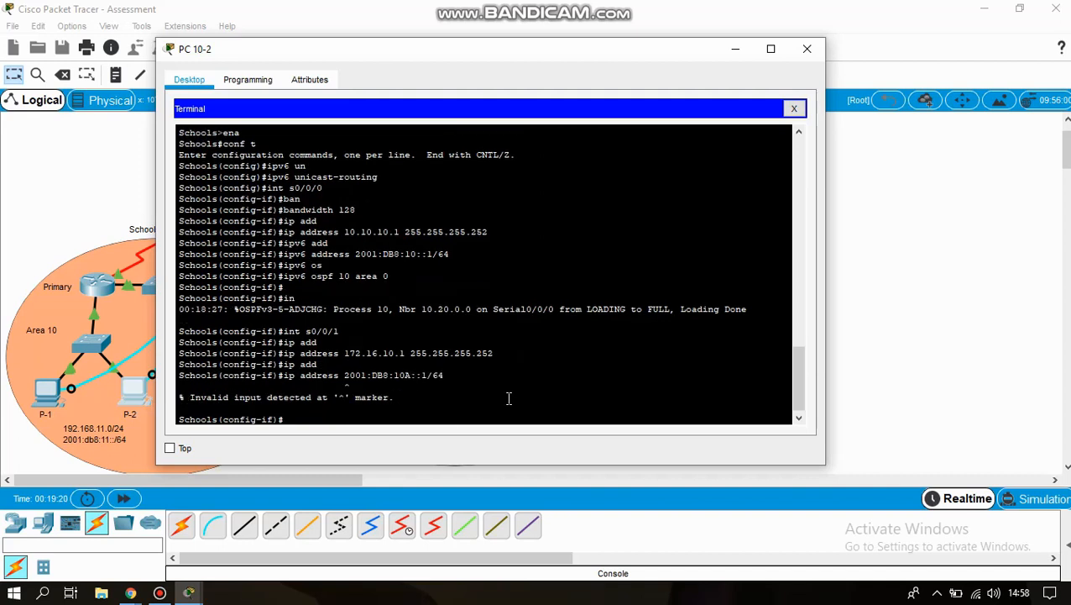
- Enable OSPFv3 process 10 in area 10 on interface S0/0/1
{"action": "type", "text": "ipv6 os"}
{"action": "key", "text": "Tab"}
{"action": "type", "text": "10 area 10"}
{"action": "key", "text": "Return"}
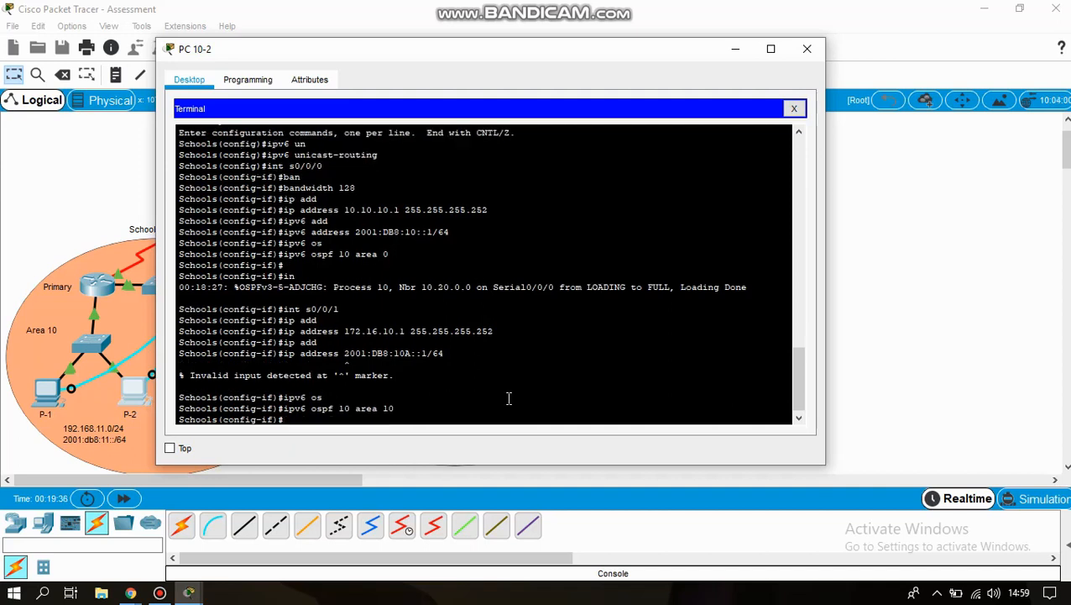
- Set the clock rate of serial interface S0/0/1 to 2000000
{"action": "type", "text": "cloc"}
{"action": "key", "text": "Tab"}
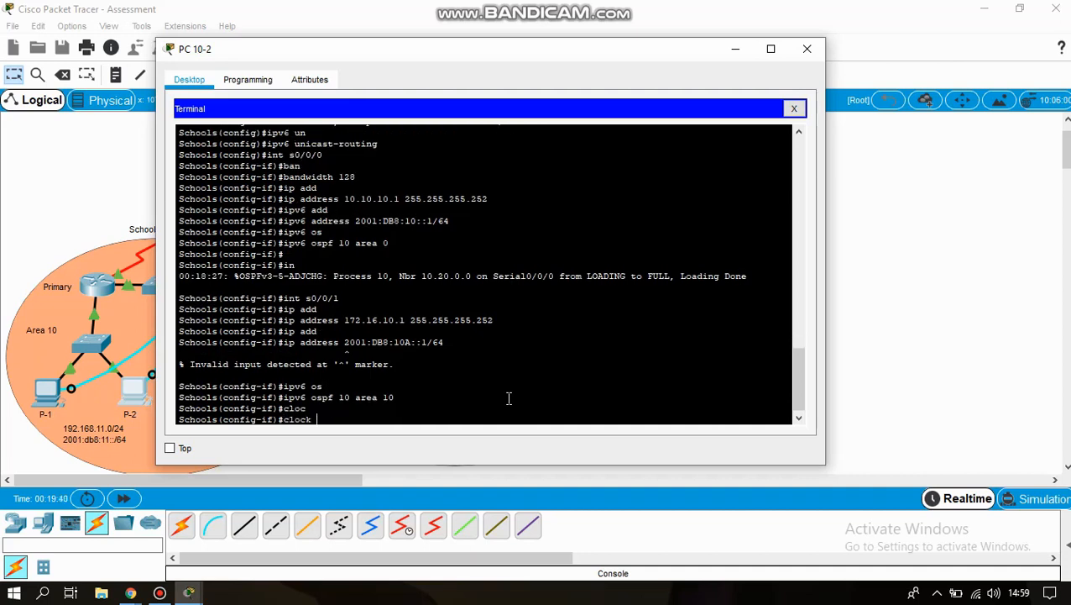
{"action": "type", "text": "ra"}
{"action": "key", "text": "Tab"}
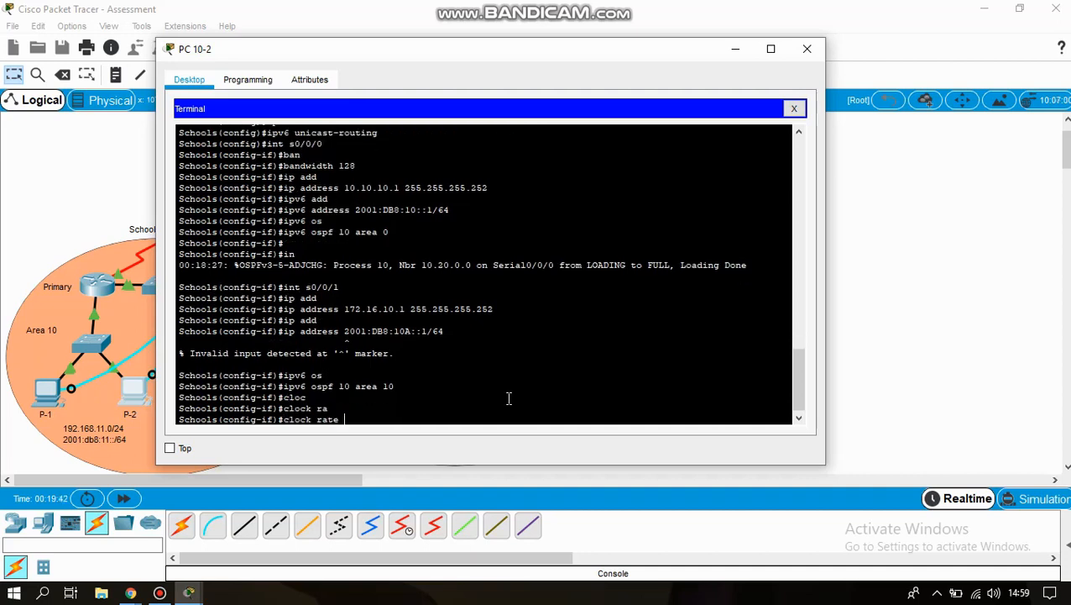
{"action": "type", "text": "2000000"}
{"action": "key", "text": "Left"}
{"action": "key", "text": "Left"}
{"action": "key", "text": "Return"}
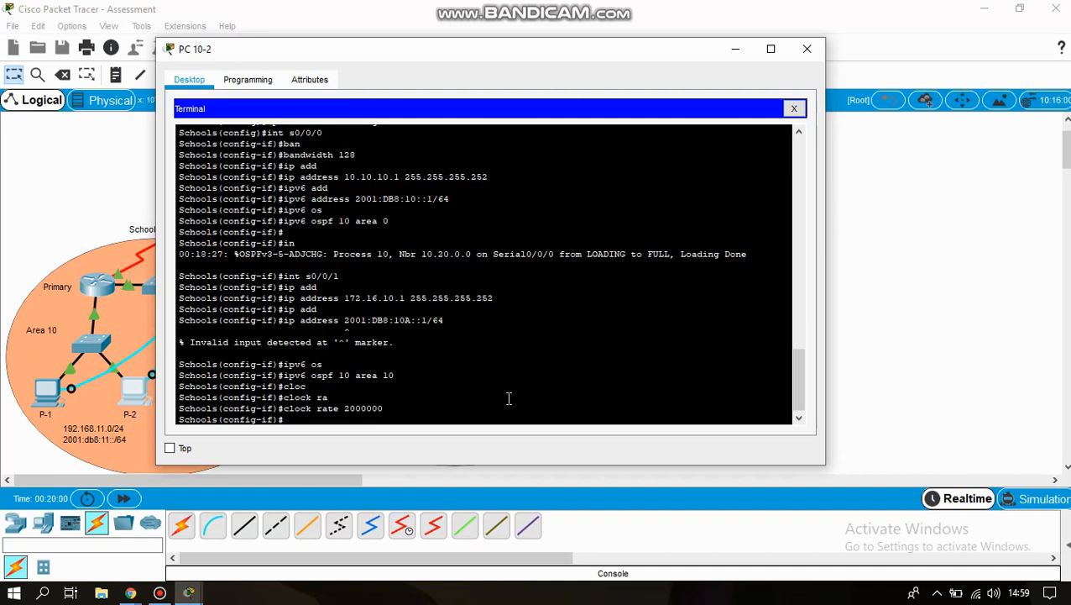
- Enter configuration of interface S0/1/0 and assign it IPv4 address 172.16.10.5 with mask 255.255.255.252
{"action": "type", "text": "int s0/1/0"}
{"action": "key", "text": "Return"}
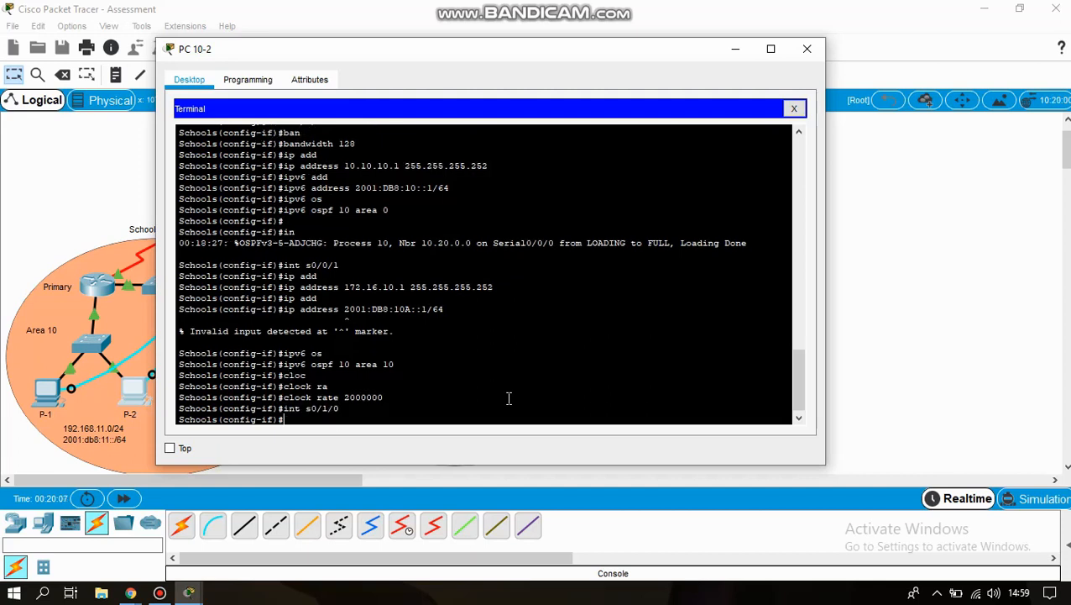
{"action": "type", "text": "ip add"}
{"action": "key", "text": "Tab"}
{"action": "type", "text": "172"}
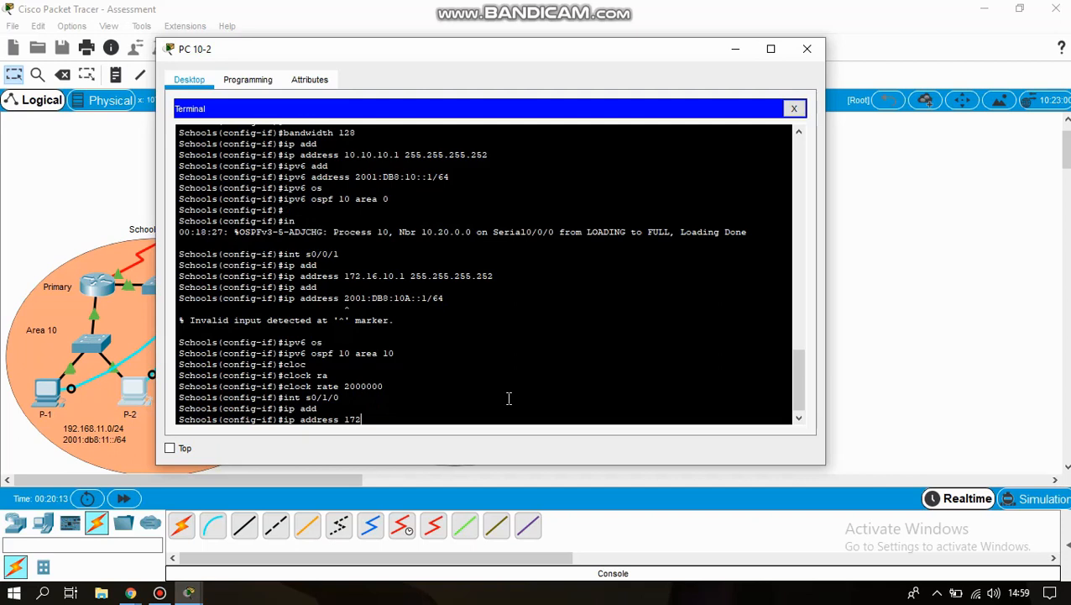
{"action": "type", "text": ".16.10."}
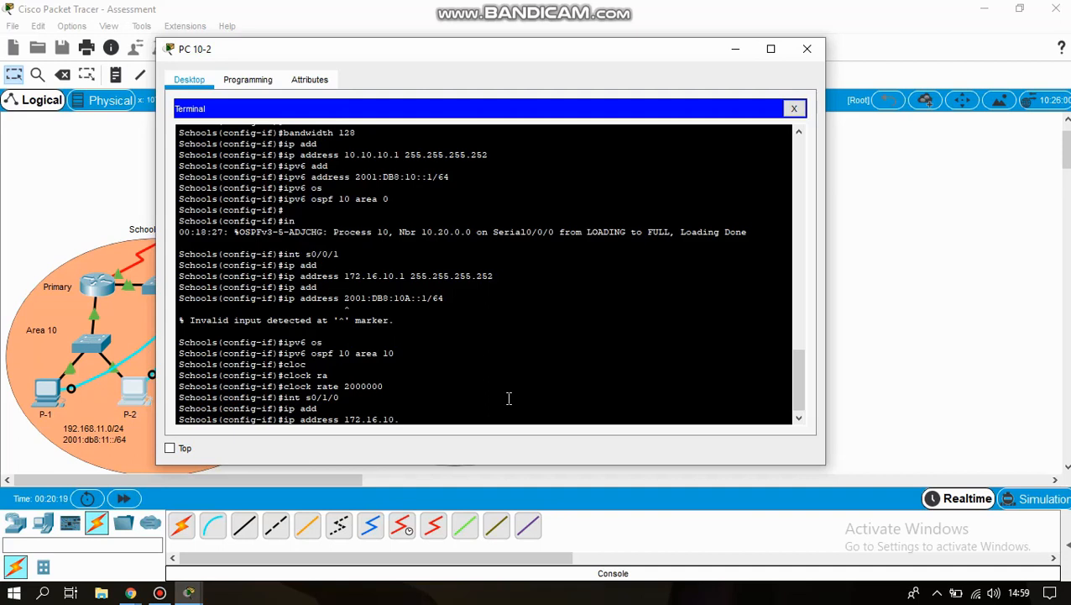
{"action": "type", "text": "5 255.255.255.25"}
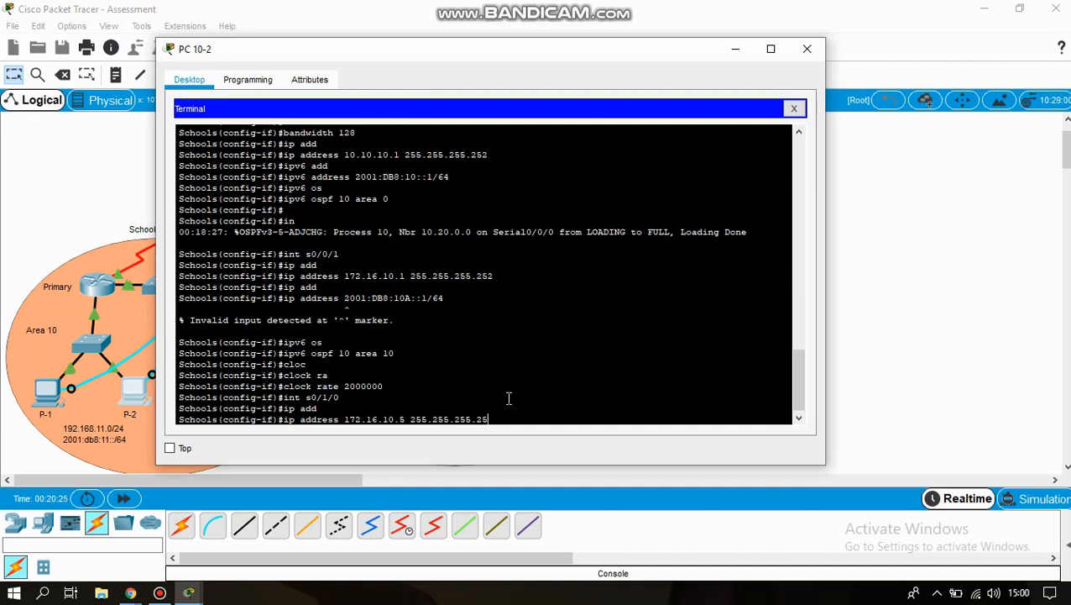
{"action": "type", "text": "2"}
{"action": "key", "text": "Return"}
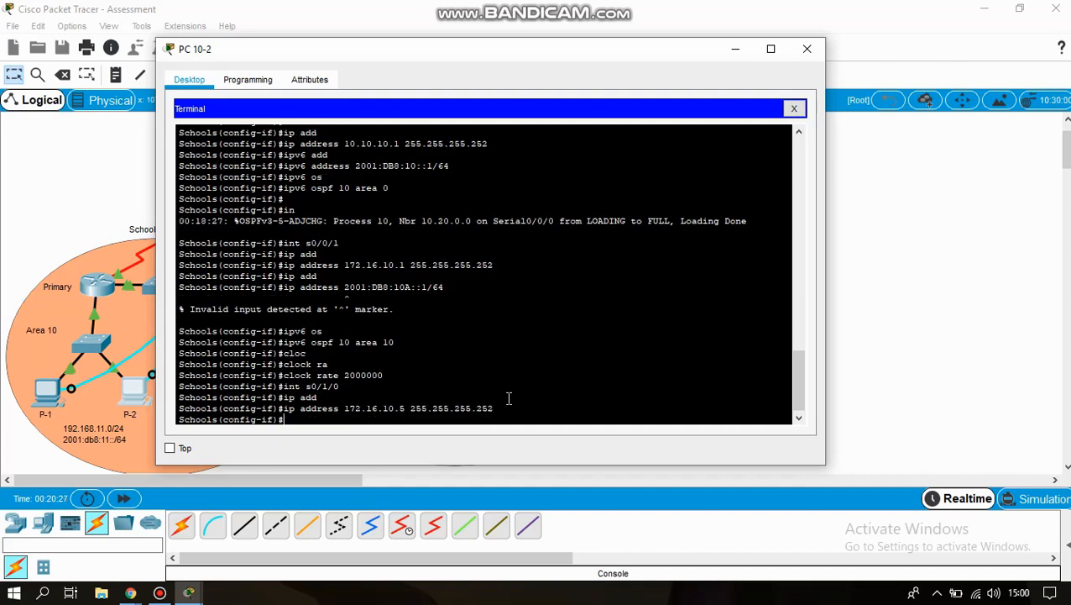
- Assign IPv6 address 2001:DB8:10B::1/64 to interface S0/1/0
{"action": "type", "text": "ipv6 add"}
{"action": "key", "text": "Tab"}
{"action": "type", "text": "2001:"}
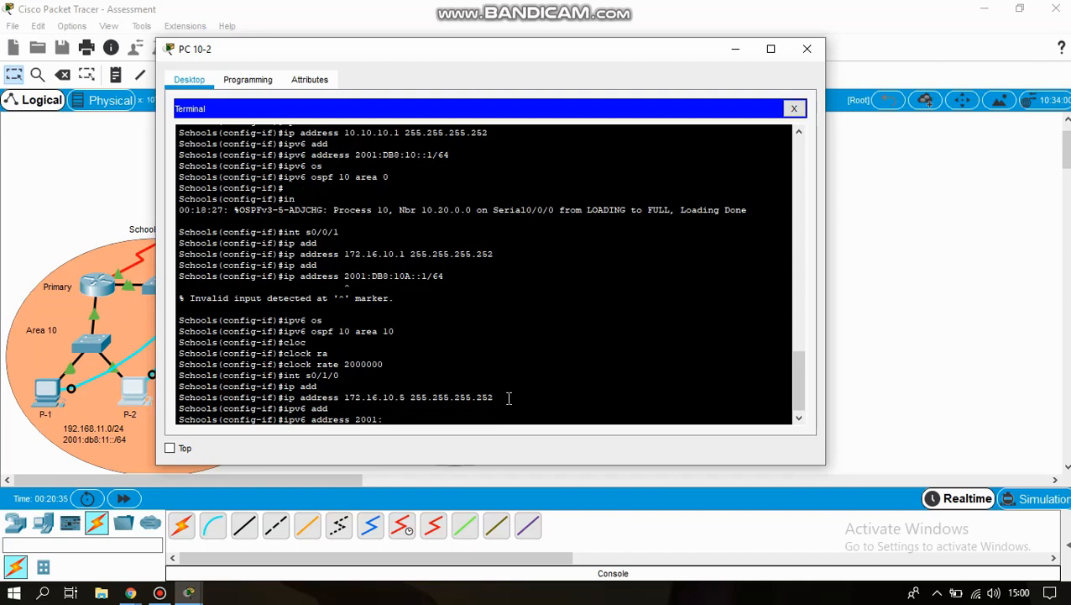
{"action": "type", "text": "DB8:10B::1/64"}
{"action": "key", "text": "Return"}
- Enable OSPFv3 process 10 in area 10 on interface S0/1/0
{"action": "type", "text": "ip"}
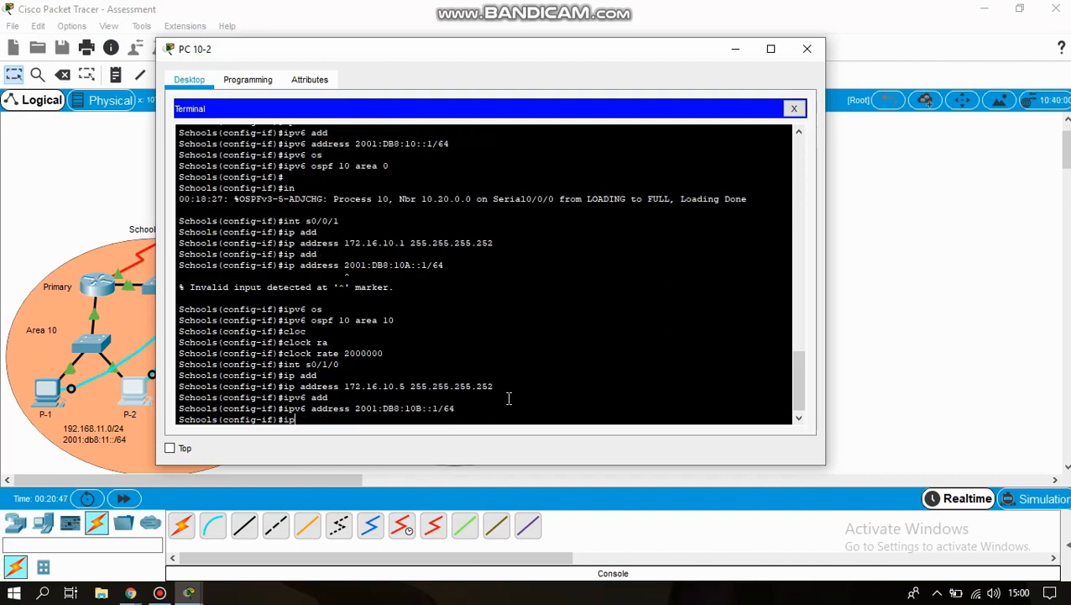
{"action": "type", "text": "v6 os"}
{"action": "key", "text": "Tab"}
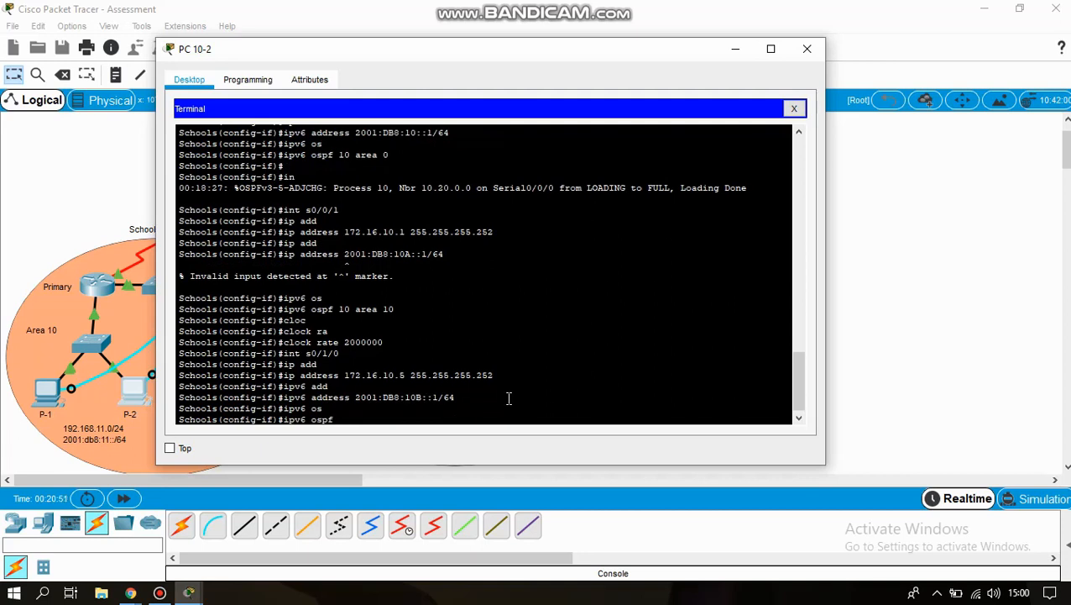
{"action": "type", "text": "10 area 10"}
{"action": "key", "text": "Return"}
- Set the clock rate of serial interface S0/1/0 to 2000000
{"action": "type", "text": "cloc"}
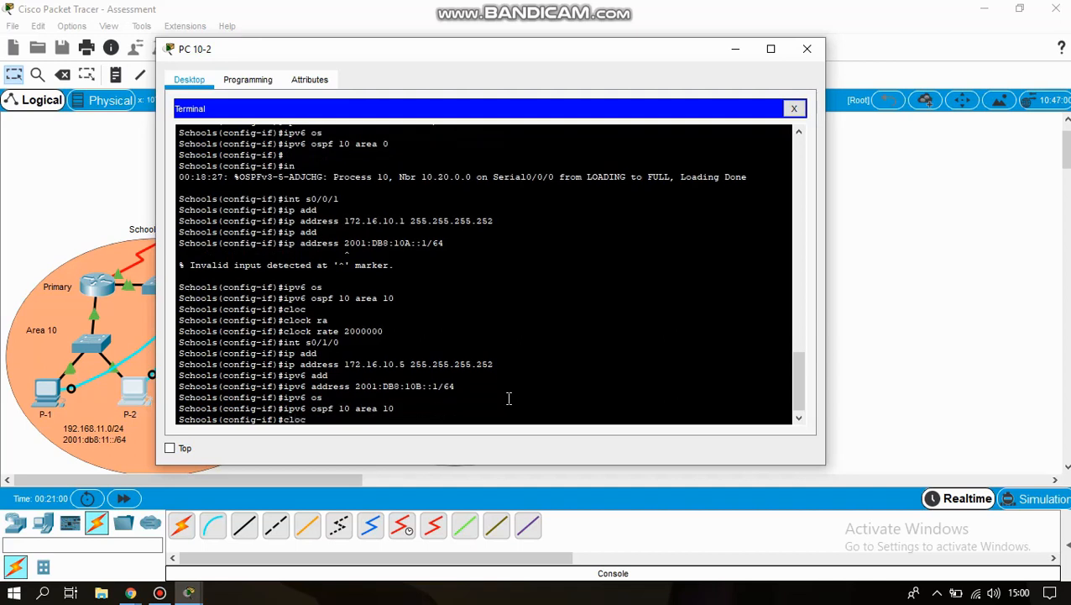
{"action": "key", "text": "Tab"}
{"action": "type", "text": "r"}
{"action": "key", "text": "Tab"}
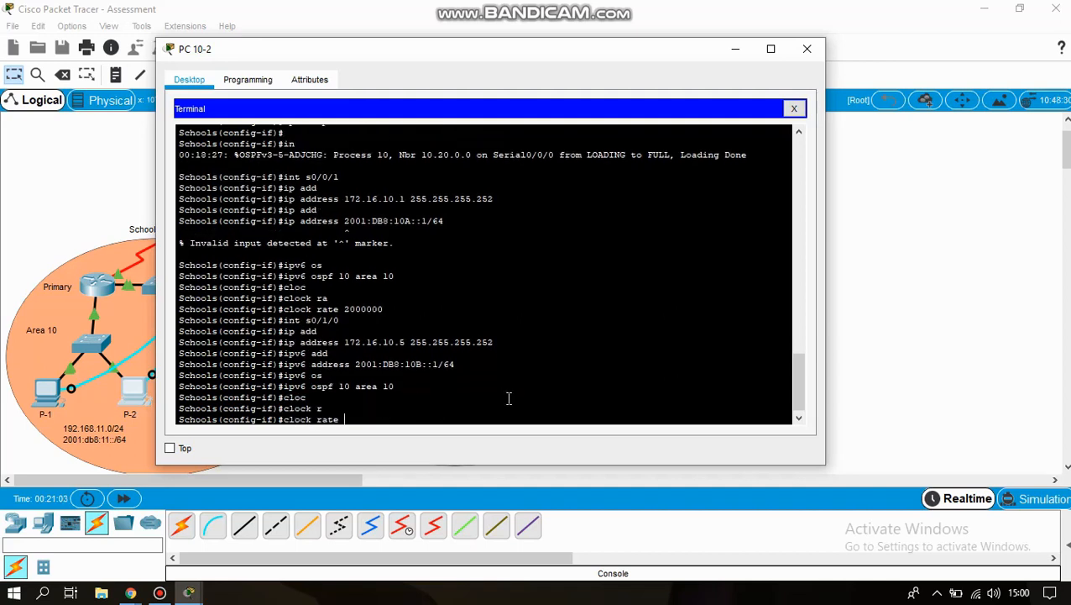
{"action": "type", "text": "2000000"}
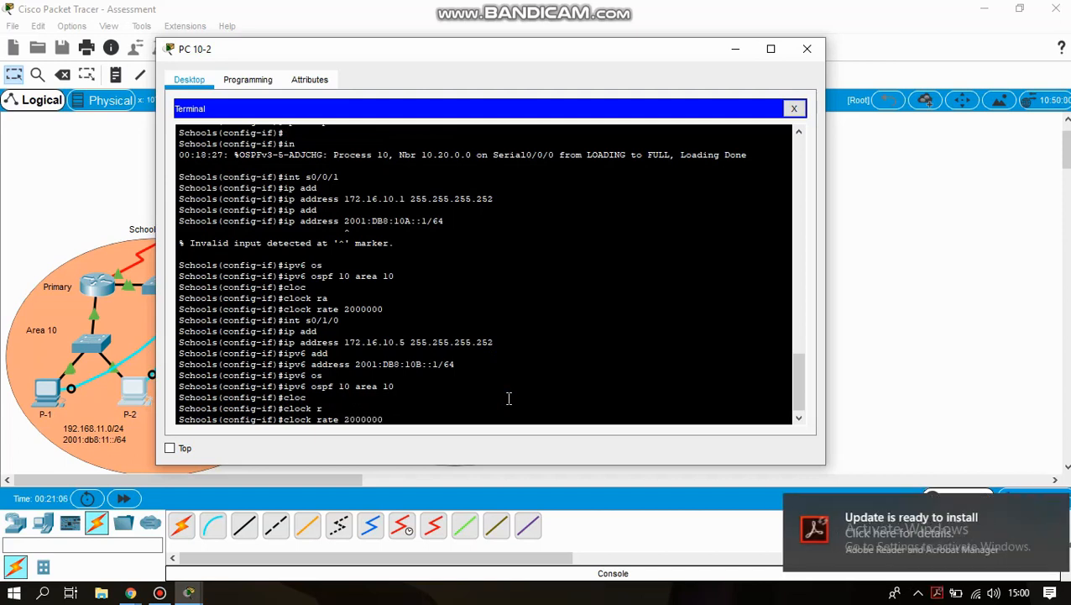
{"action": "key", "text": "Return"}
{"action": "key", "text": "Return"}
{"action": "key", "text": "Return"}
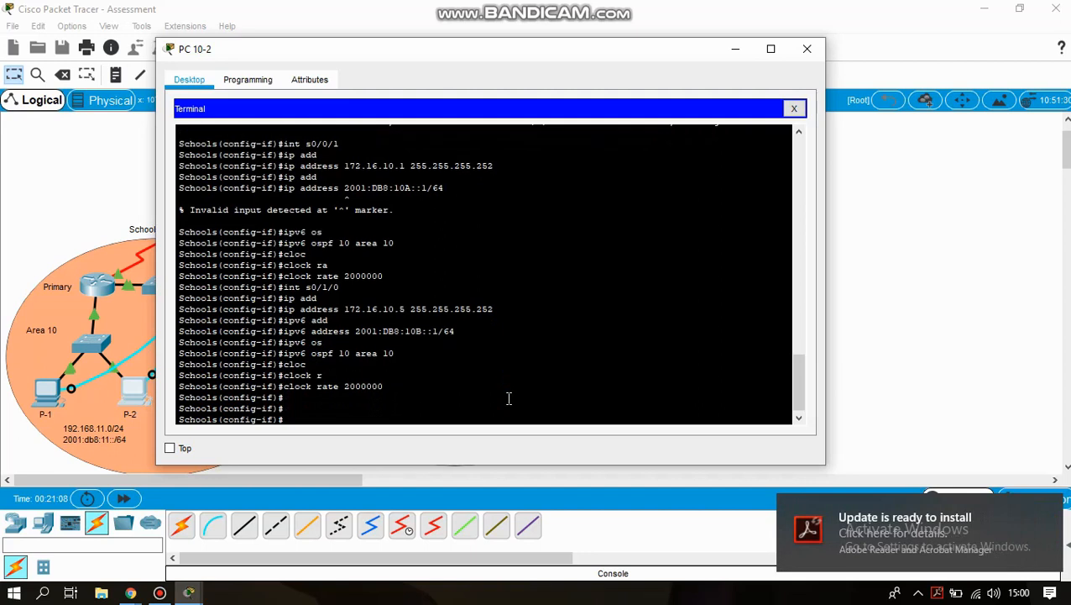
- Start OSPFv2 routing process 10 on the Schools router and enter its configuration mode
{"action": "type", "text": "rou"}
{"action": "key", "text": "Tab"}
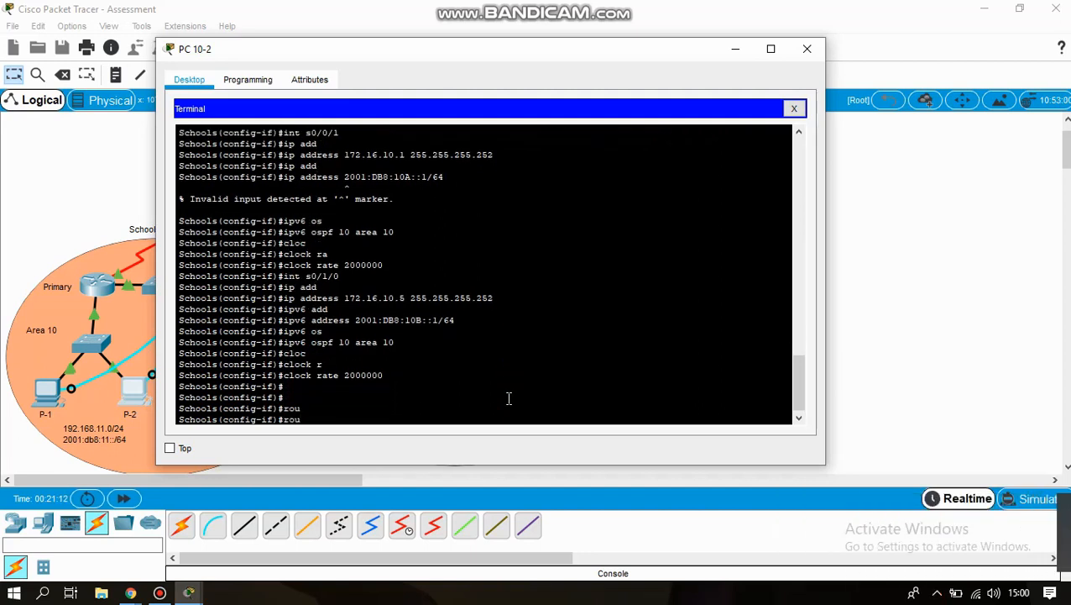
{"action": "type", "text": "ter"}
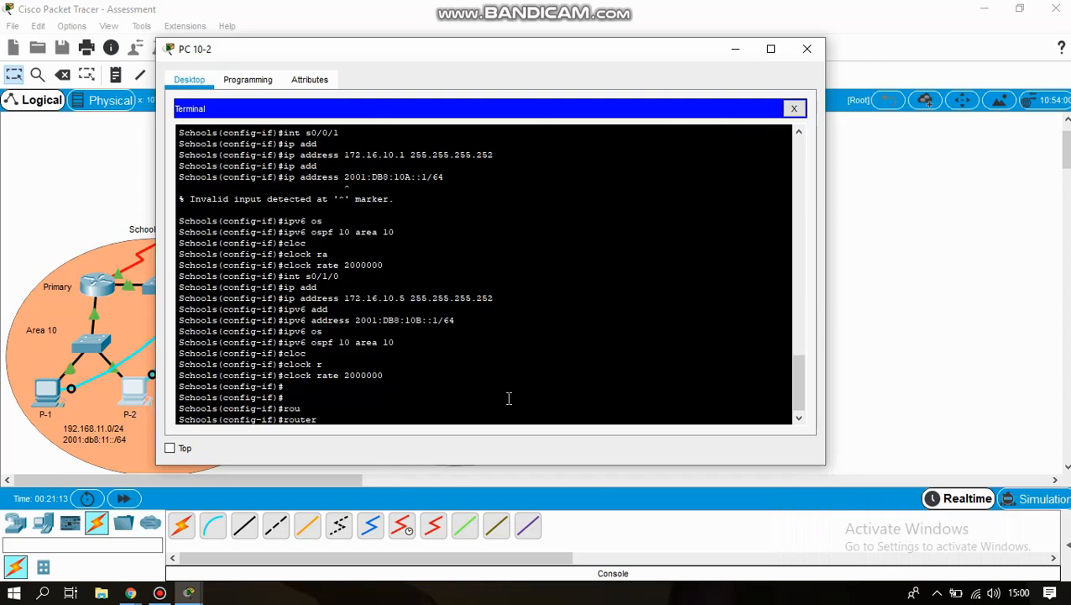
{"action": "type", "text": " os"}
{"action": "key", "text": "Tab"}
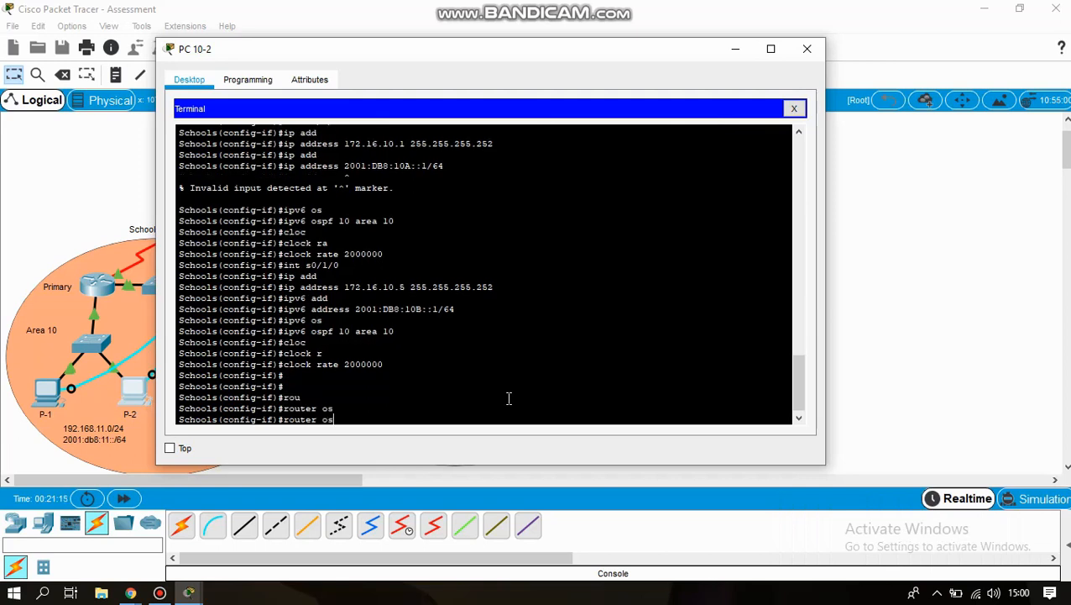
{"action": "type", "text": "pf 10"}
{"action": "key", "text": "Return"}
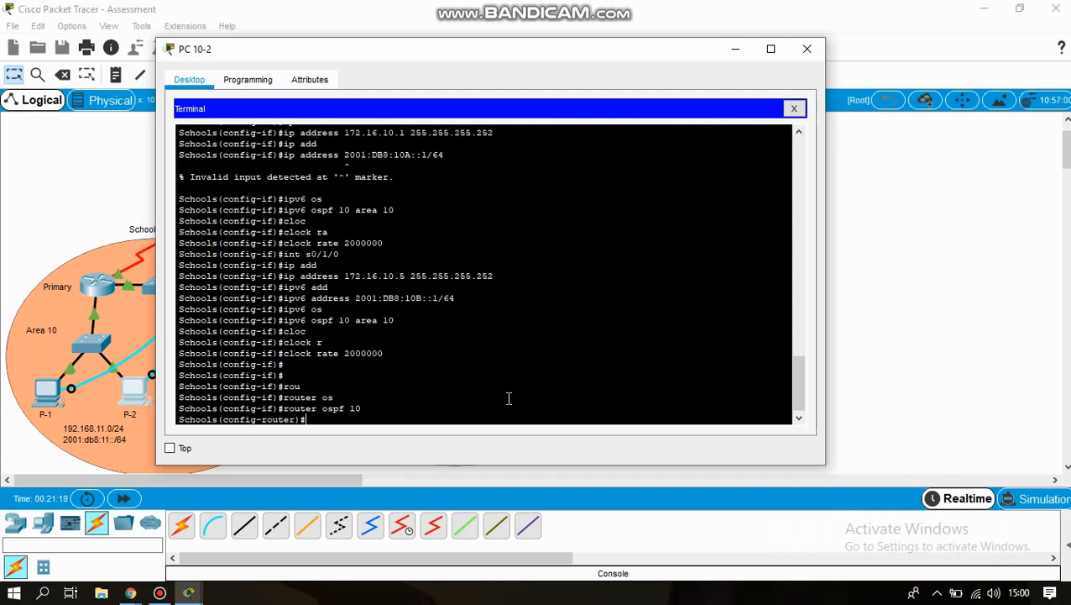
- Set the router ID of OSPF process 10 to 10.0.0.0
{"action": "type", "text": "rou"}
{"action": "key", "text": "Tab"}
{"action": "type", "text": "10.0.0.0 lof"}
{"action": "key", "text": "BackSpace"}
{"action": "type", "text": "g"}
{"action": "key", "text": "Tab"}
{"action": "key", "text": "BackSpace"}
{"action": "key", "text": "BackSpace"}
{"action": "key", "text": "BackSpace"}
{"action": "key", "text": "BackSpace"}
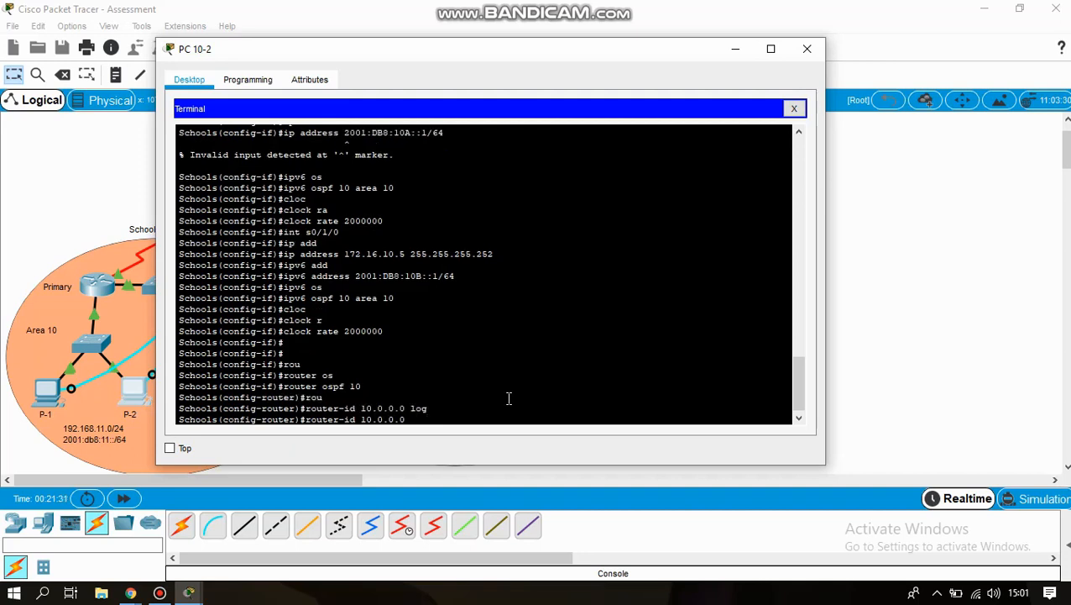
{"action": "key", "text": "Return"}
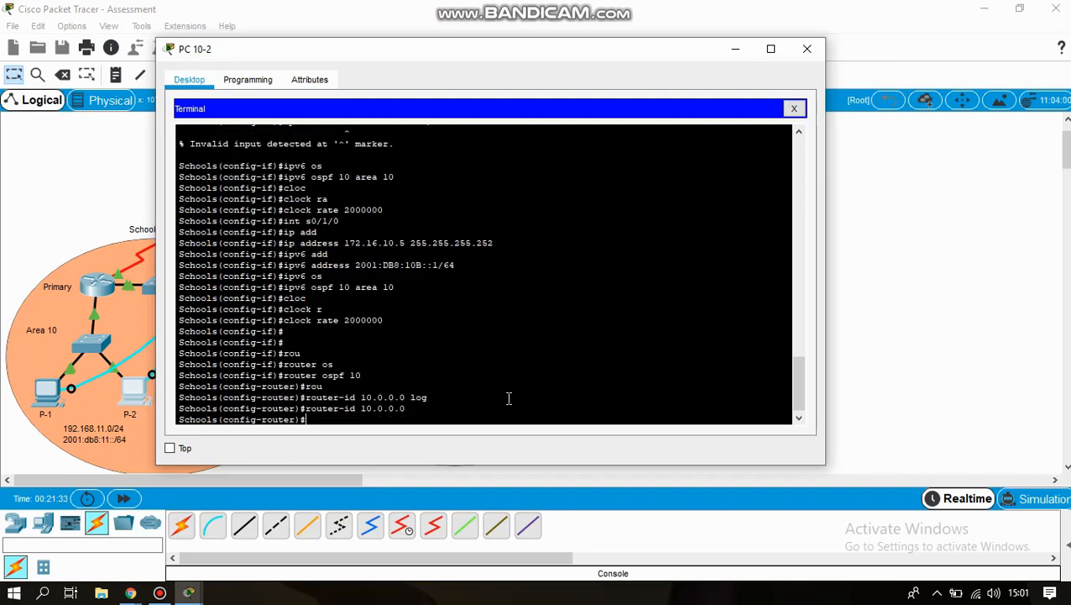
- Enable logging of adjacency changes for OSPF process 10
{"action": "type", "text": "log"}
{"action": "key", "text": "Tab"}
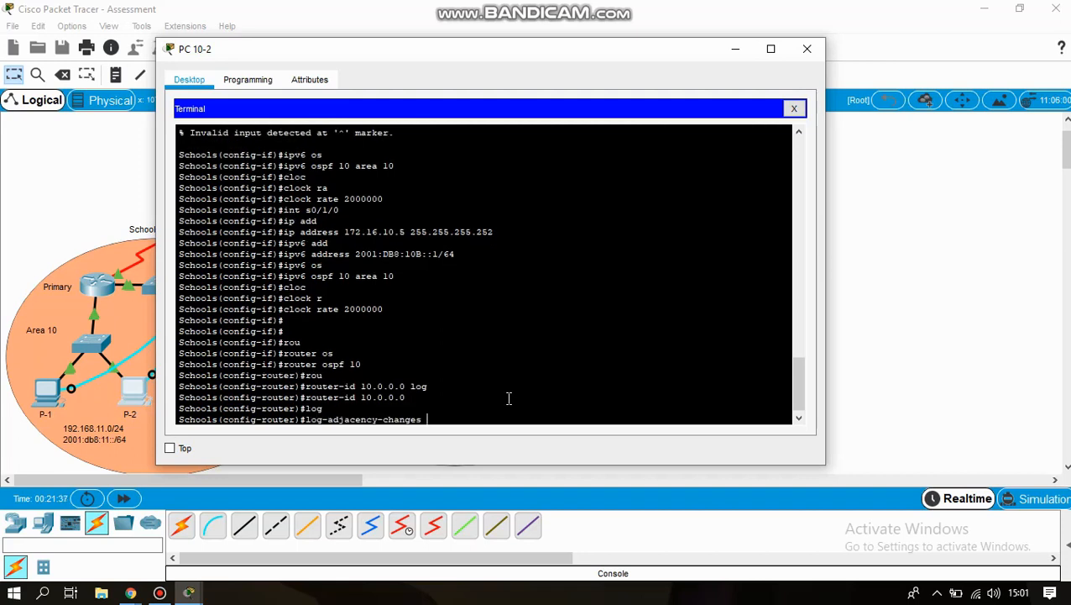
{"action": "key", "text": "Return"}
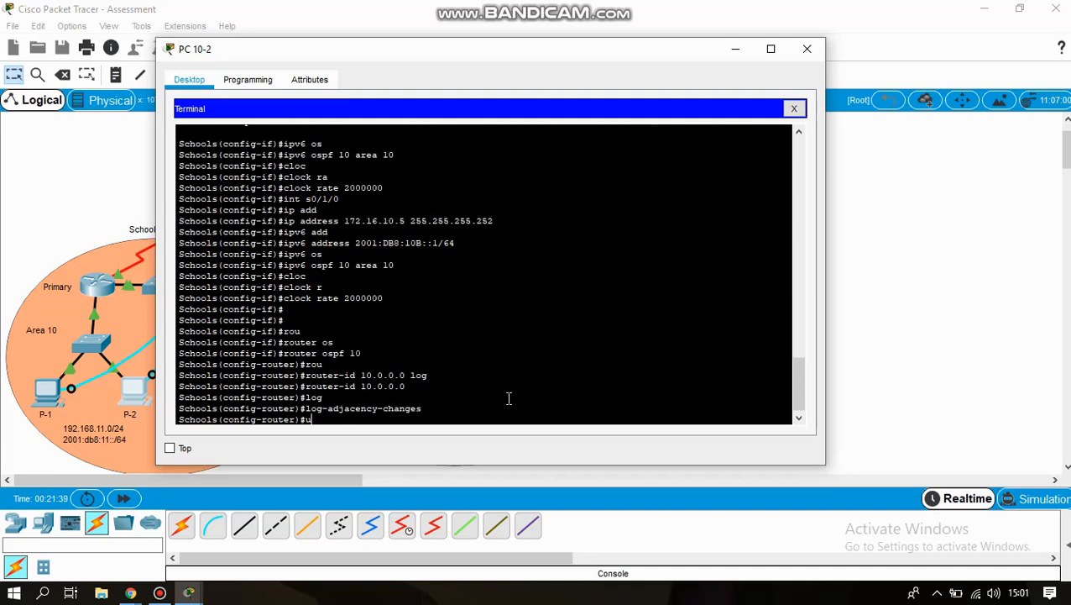
- Set the OSPF auto-cost reference bandwidth to 1000
{"action": "type", "text": "au"}
{"action": "key", "text": "Tab"}
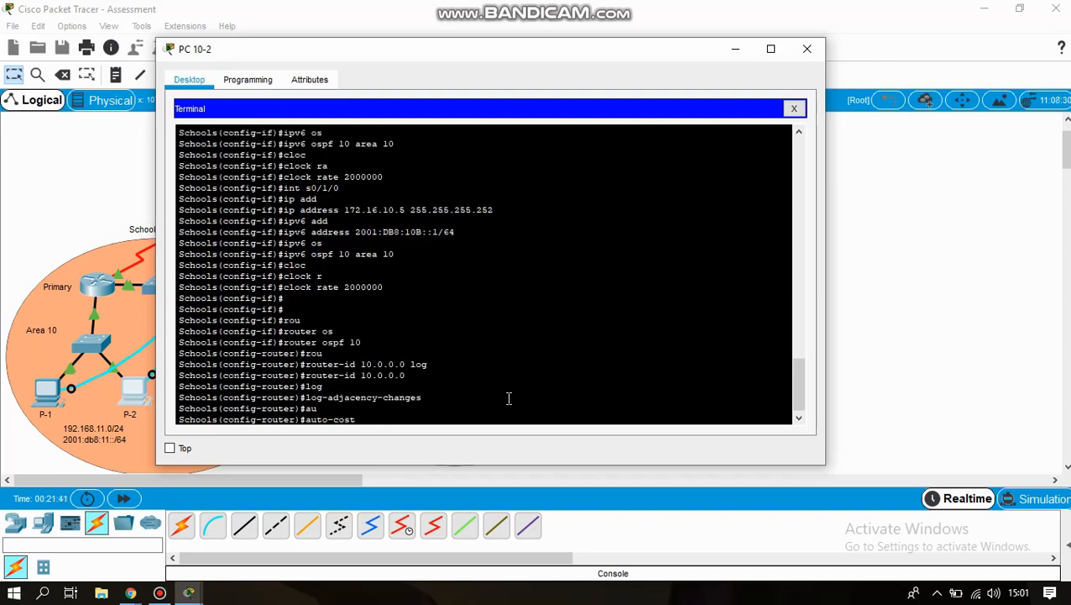
{"action": "type", "text": "re"}
{"action": "key", "text": "Tab"}
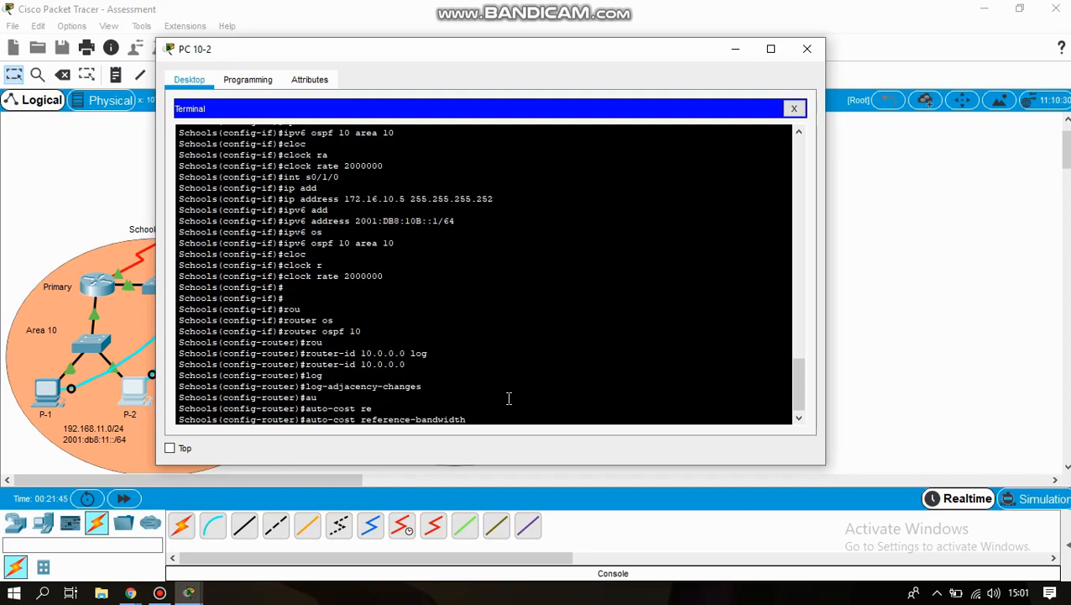
{"action": "type", "text": "1000"}
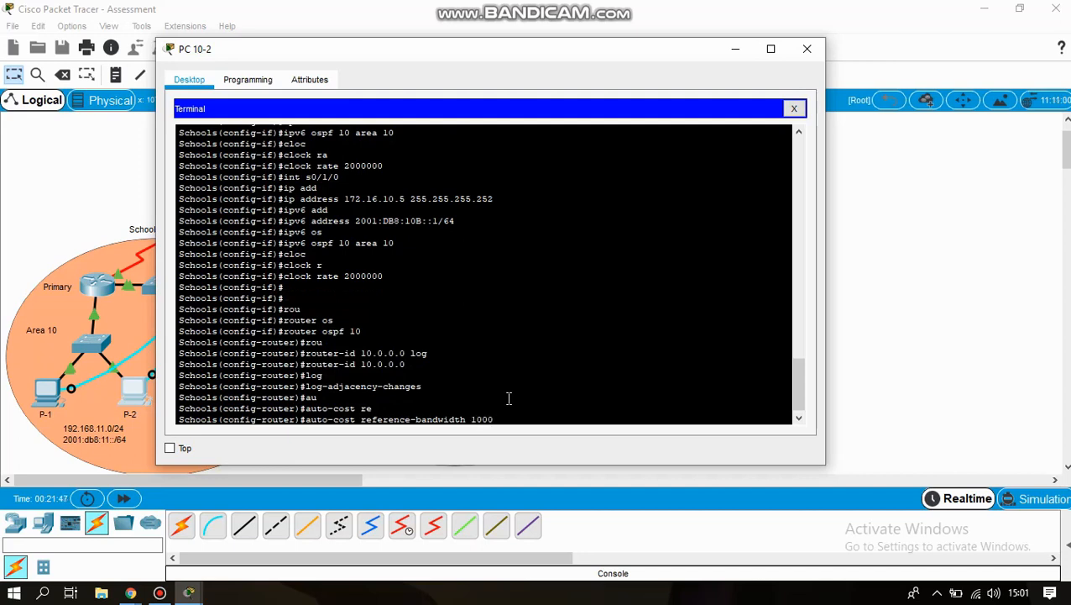
{"action": "key", "text": "Return"}
- Advertise network 10.10.10.0 with wildcard mask 0.0.0.3 in OSPF area 0
{"action": "type", "text": "net"}
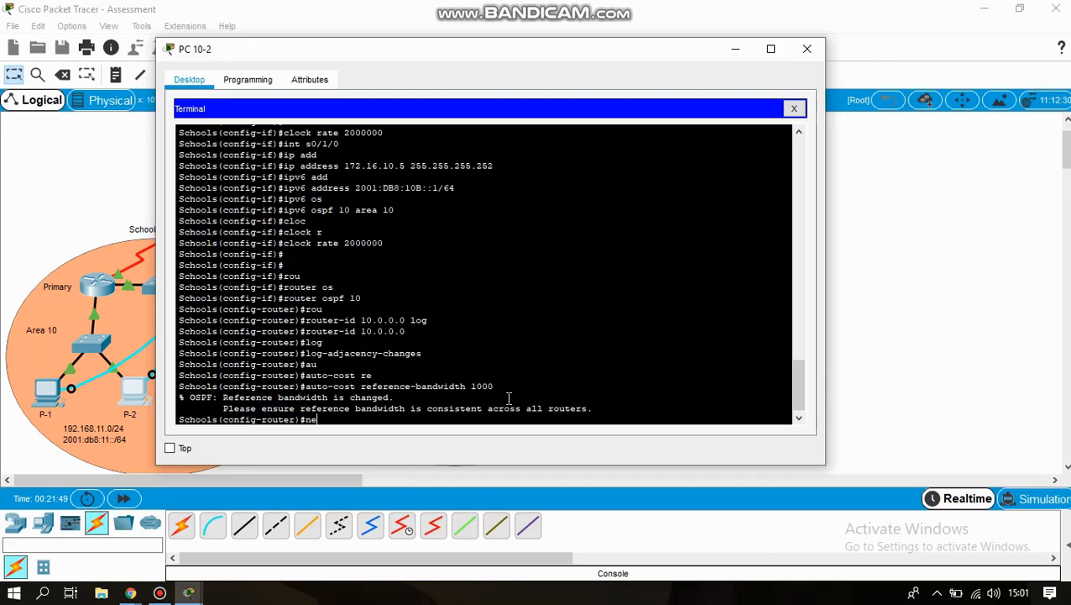
{"action": "key", "text": "Tab"}
{"action": "type", "text": "10.0"}
{"action": "key", "text": "BackSpace"}
{"action": "type", "text": "10.10"}
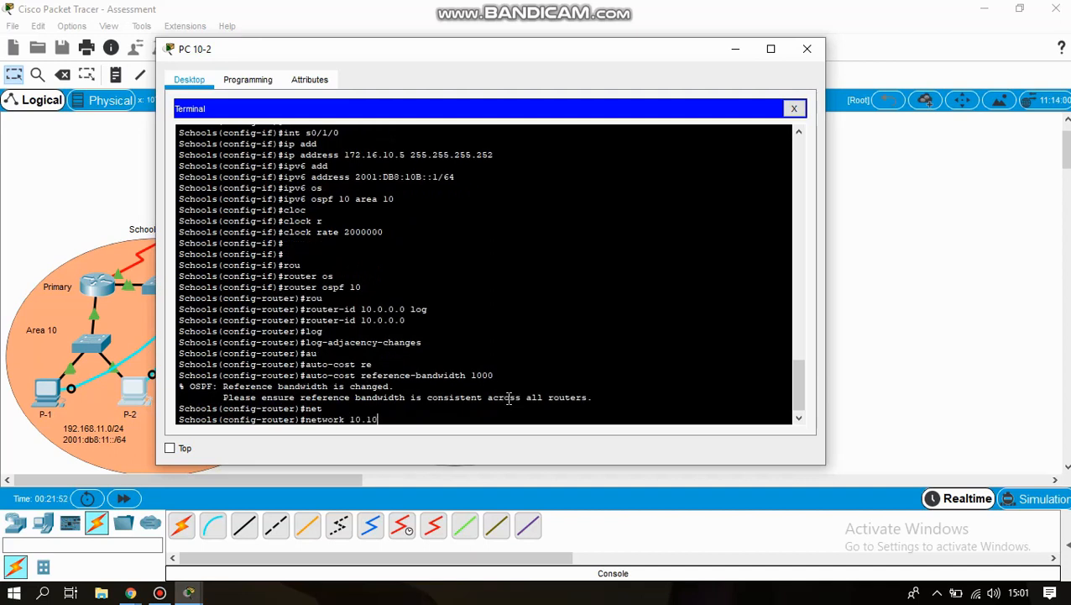
{"action": "type", "text": ".1"}
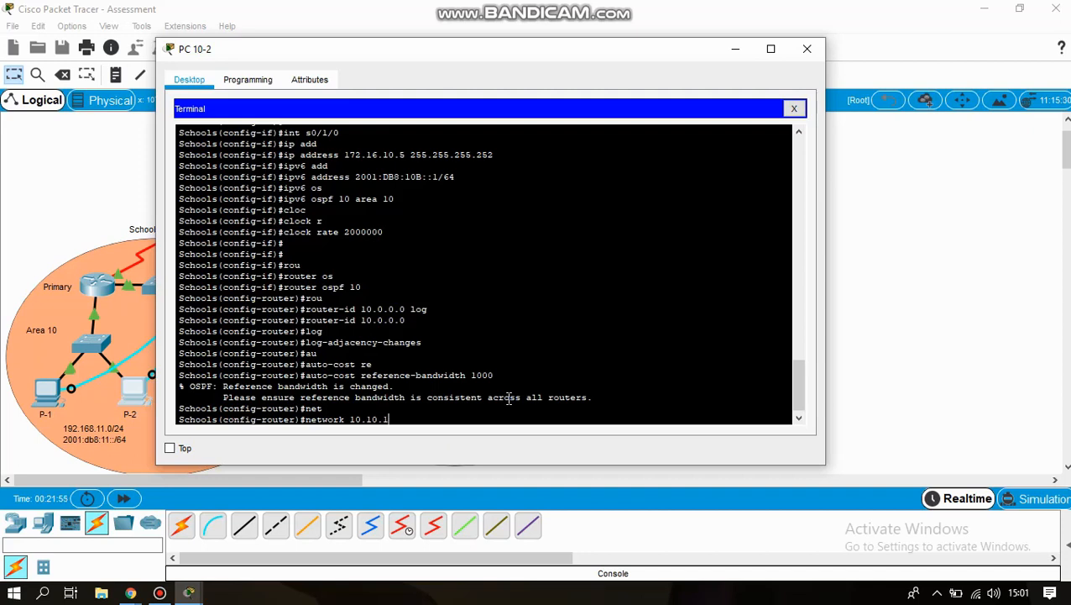
{"action": "type", "text": "0 0.0.0.3 area 0"}
{"action": "key", "text": "Return"}
{"action": "key", "text": "Up"}
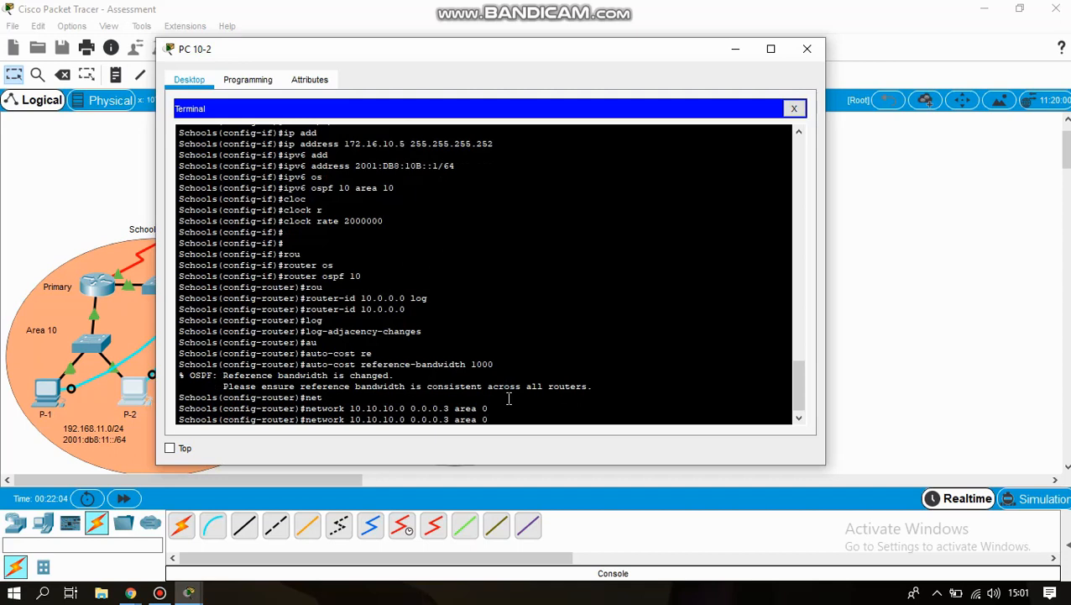
{"action": "key", "text": "Left"}
{"action": "key", "text": "Left"}
{"action": "key", "text": "Left"}
{"action": "key", "text": "Left"}
{"action": "key", "text": "Left"}
{"action": "key", "text": "Left"}
{"action": "key", "text": "Left"}
{"action": "key", "text": "Left"}
{"action": "key", "text": "BackSpace"}
{"action": "key", "text": "BackSpace"}
{"action": "key", "text": "BackSpace"}
{"action": "key", "text": "BackSpace"}
{"action": "key", "text": "BackSpace"}
{"action": "key", "text": "BackSpace"}
{"action": "key", "text": "BackSpace"}
{"action": "key", "text": "BackSpace"}
{"action": "key", "text": "BackSpace"}
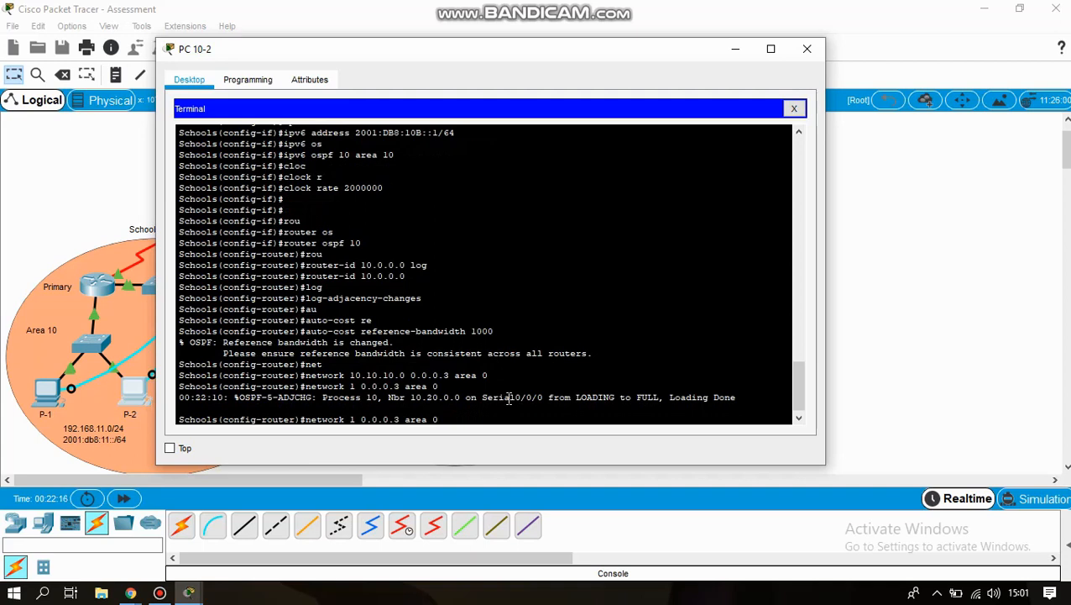
- Reuse the previous network command to advertise 172.16.10.0 with wildcard mask 0.0.0.3 in OSPF area 10
{"action": "key", "text": "Down"}
{"action": "key", "text": "Up"}
{"action": "key", "text": "Up"}
{"action": "key", "text": "Down"}
{"action": "key", "text": "Left"}
{"action": "key", "text": "Left"}
{"action": "key", "text": "Left"}
{"action": "key", "text": "Left"}
{"action": "key", "text": "Left"}
{"action": "key", "text": "Left"}
{"action": "key", "text": "Left"}
{"action": "key", "text": "Left"}
{"action": "key", "text": "Left"}
{"action": "key", "text": "Left"}
{"action": "key", "text": "Left"}
{"action": "key", "text": "Left"}
{"action": "key", "text": "Left"}
{"action": "key", "text": "Left"}
{"action": "key", "text": "Left"}
{"action": "key", "text": "Left"}
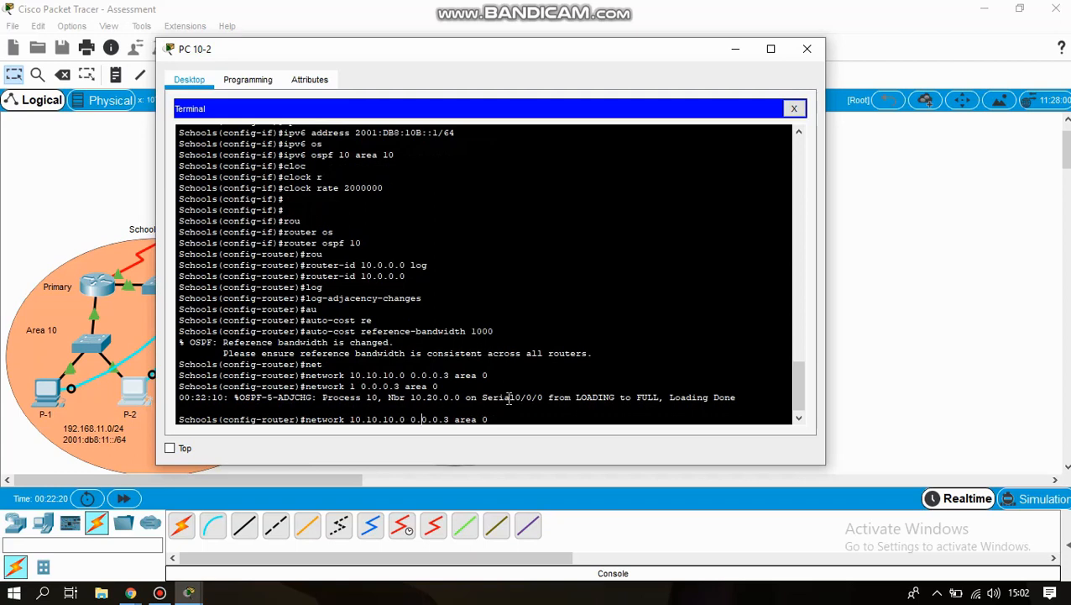
{"action": "key", "text": "BackSpace"}
{"action": "key", "text": "BackSpace"}
{"action": "key", "text": "BackSpace"}
{"action": "key", "text": "BackSpace"}
{"action": "key", "text": "BackSpace"}
{"action": "key", "text": "BackSpace"}
{"action": "key", "text": "BackSpace"}
{"action": "key", "text": "BackSpace"}
{"action": "key", "text": "BackSpace"}
{"action": "type", "text": "72."}
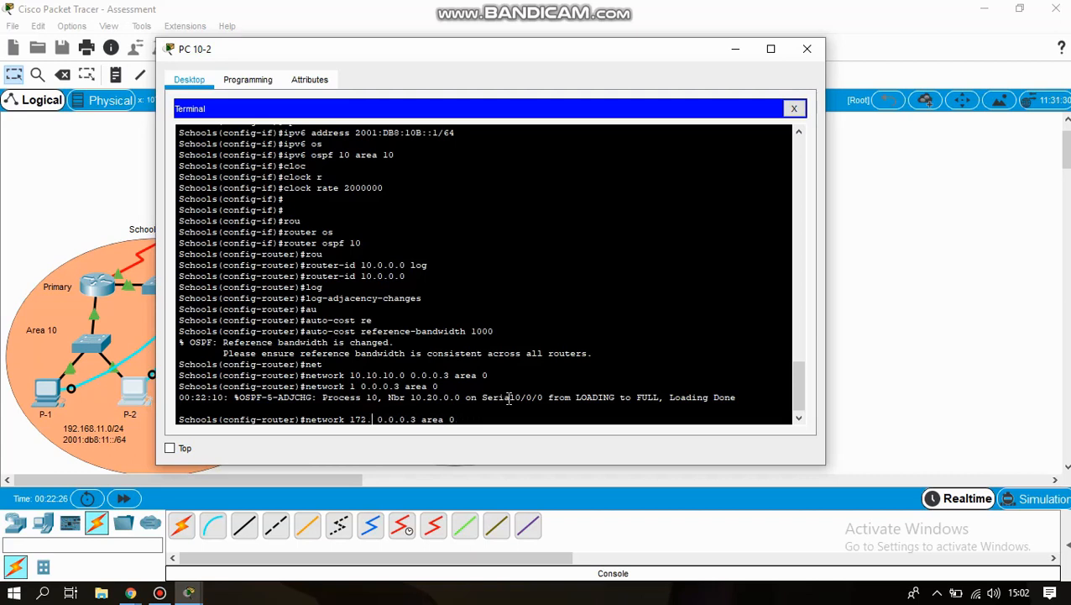
{"action": "type", "text": "16.10.0"}
{"action": "key", "text": "Right"}
{"action": "key", "text": "Right"}
{"action": "key", "text": "Right"}
{"action": "key", "text": "Right"}
{"action": "key", "text": "Right"}
{"action": "key", "text": "Right"}
{"action": "key", "text": "Right"}
{"action": "key", "text": "Right"}
{"action": "key", "text": "Right"}
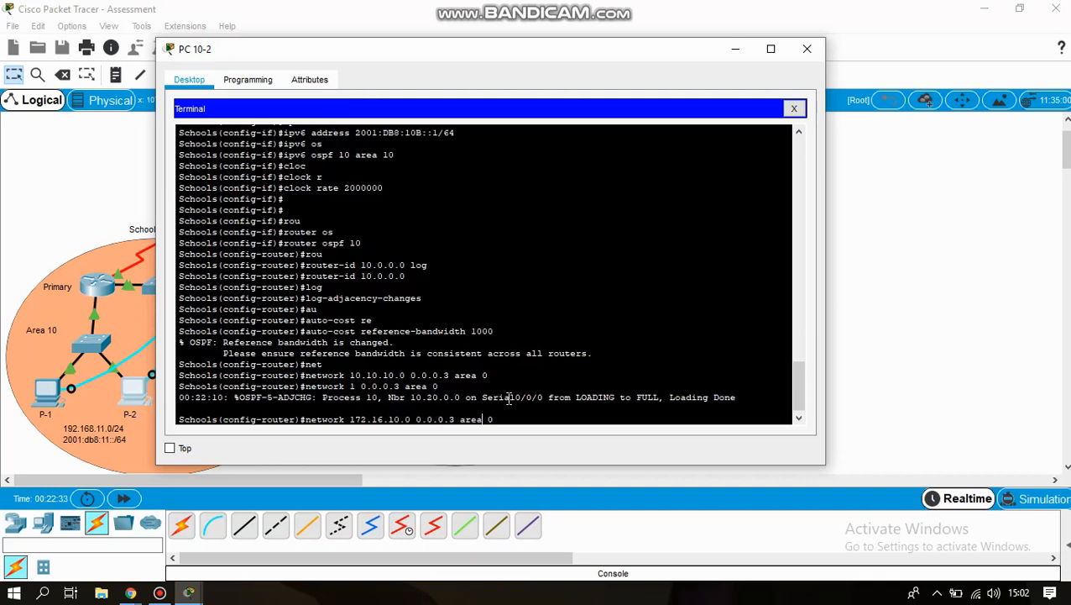
{"action": "type", "text": "1"}
{"action": "key", "text": "Return"}
- Advertise network 172.16.10.4 with wildcard mask 0.0.0.3 in OSPF area 10 on Schools
{"action": "key", "text": "Up"}
{"action": "key", "text": "Left"}
{"action": "key", "text": "BackSpace"}
{"action": "type", "text": "4"}
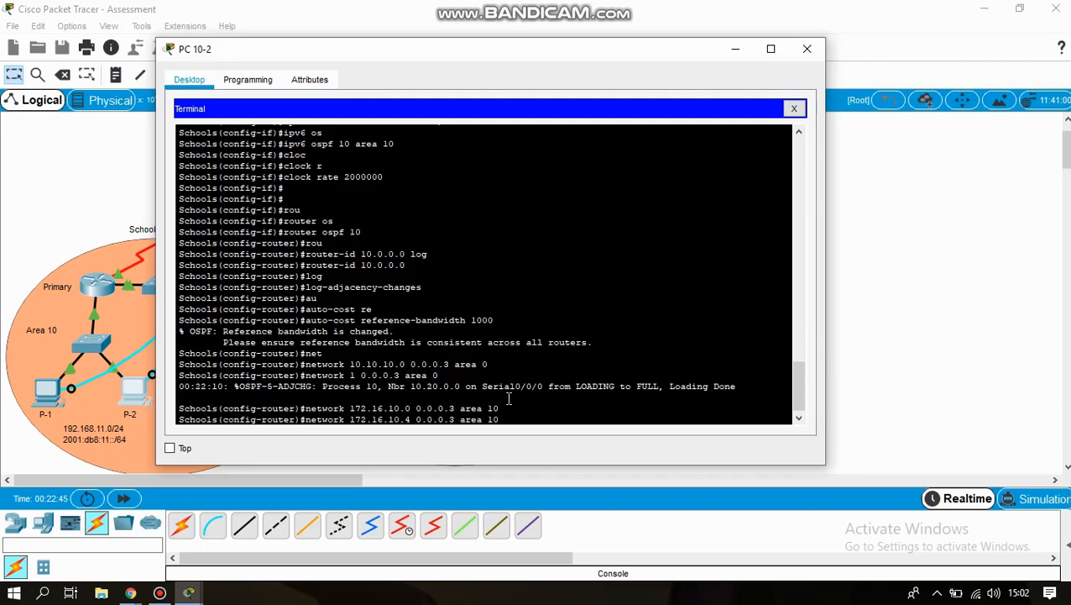
{"action": "key", "text": "Return"}
{"action": "key", "text": "Return"}
{"action": "key", "text": "Return"}
{"action": "key", "text": "Return"}
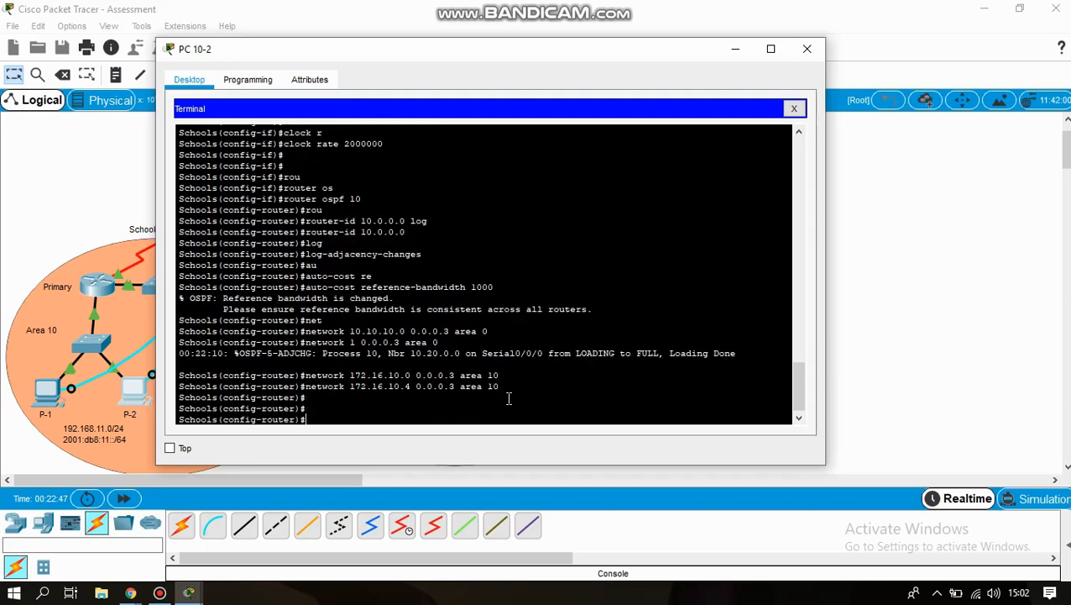
- Start IPv6 OSPF process 10 on Schools and set its router ID to 10.0.0.0
{"action": "type", "text": "ipv6"}
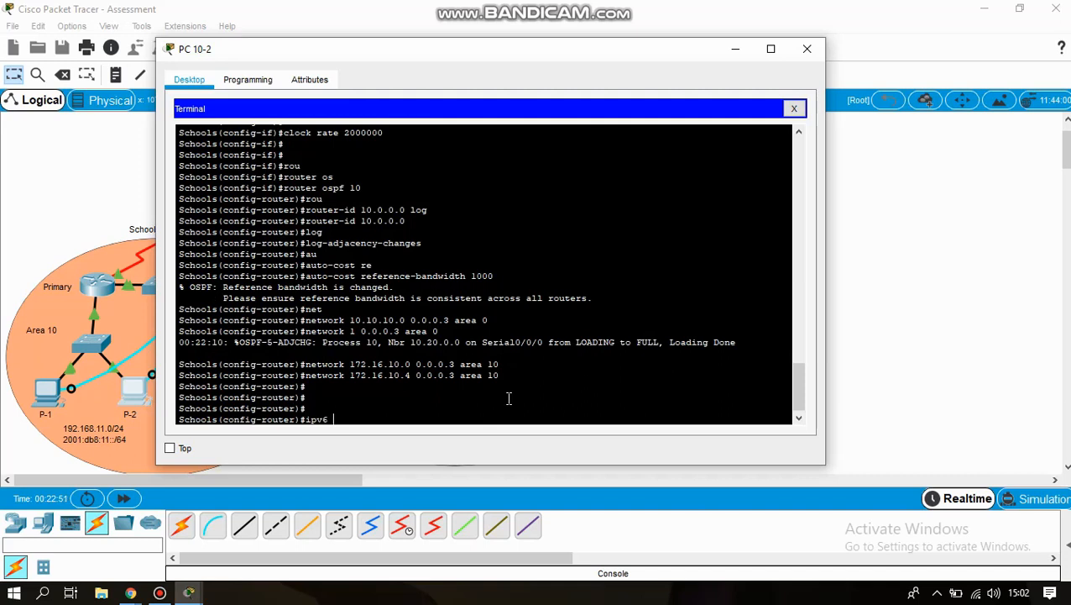
{"action": "type", "text": " router os"}
{"action": "key", "text": "Tab"}
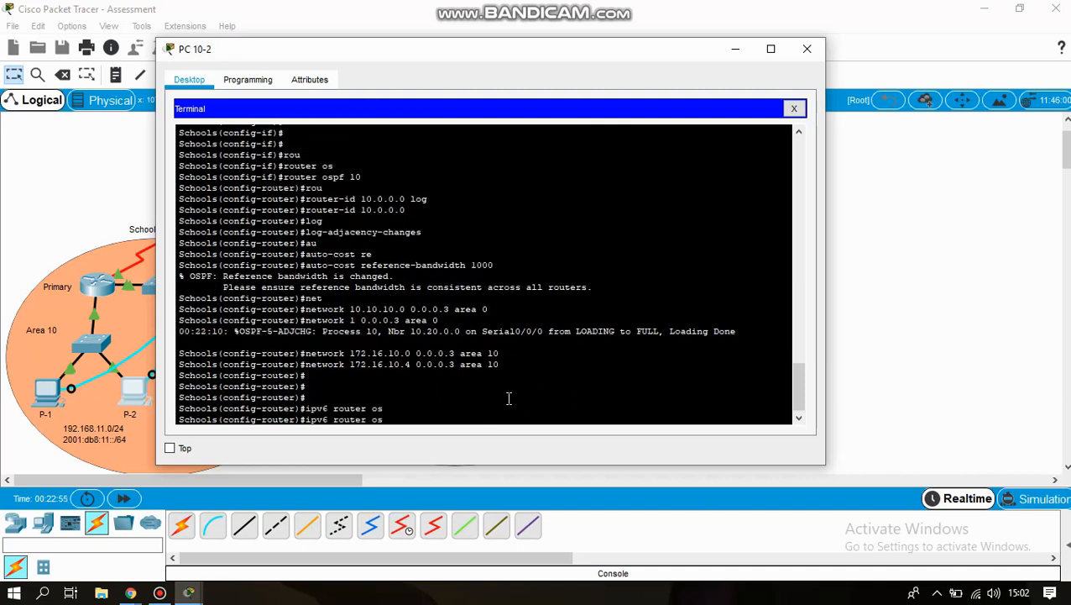
{"action": "type", "text": "pf 10"}
{"action": "key", "text": "Return"}
{"action": "type", "text": "rou"}
{"action": "key", "text": "Tab"}
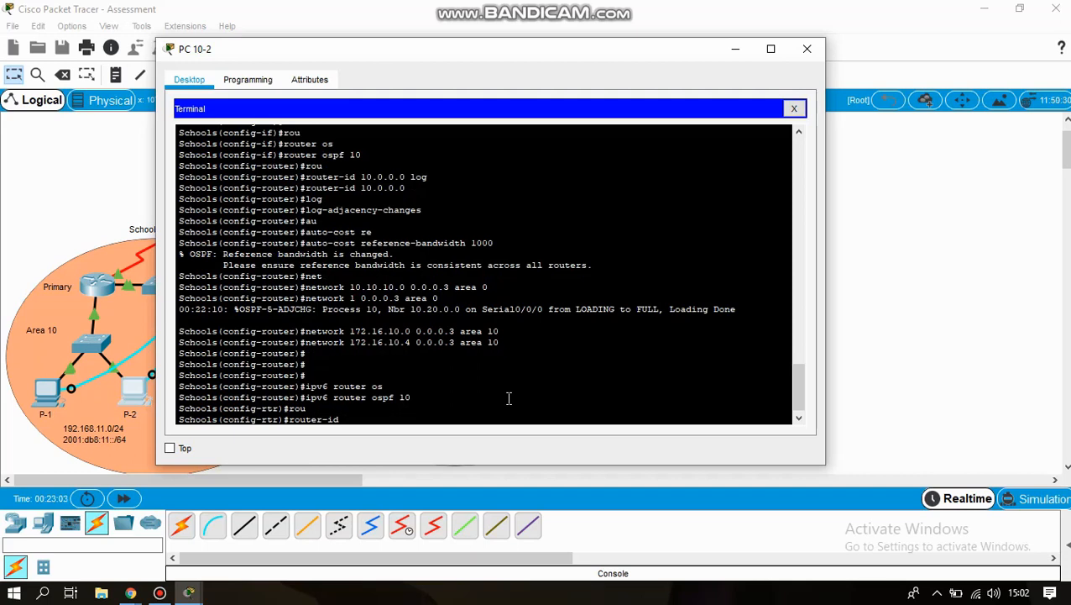
{"action": "type", "text": "10.0.0.0"}
{"action": "key", "text": "Return"}
- Enable logging of adjacency changes for the IPv6 OSPF process on Schools
{"action": "type", "text": "lo"}
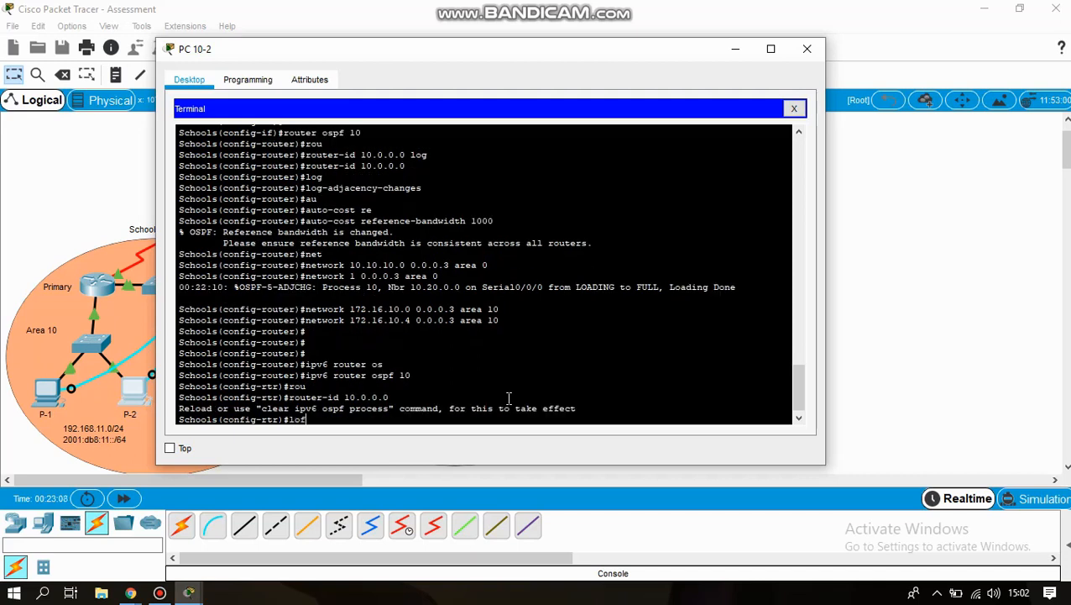
{"action": "type", "text": "g"}
{"action": "key", "text": "Return"}
{"action": "type", "text": "log"}
{"action": "key", "text": "Return"}
{"action": "type", "text": "log"}
{"action": "key", "text": "Tab"}
{"action": "key", "text": "Return"}
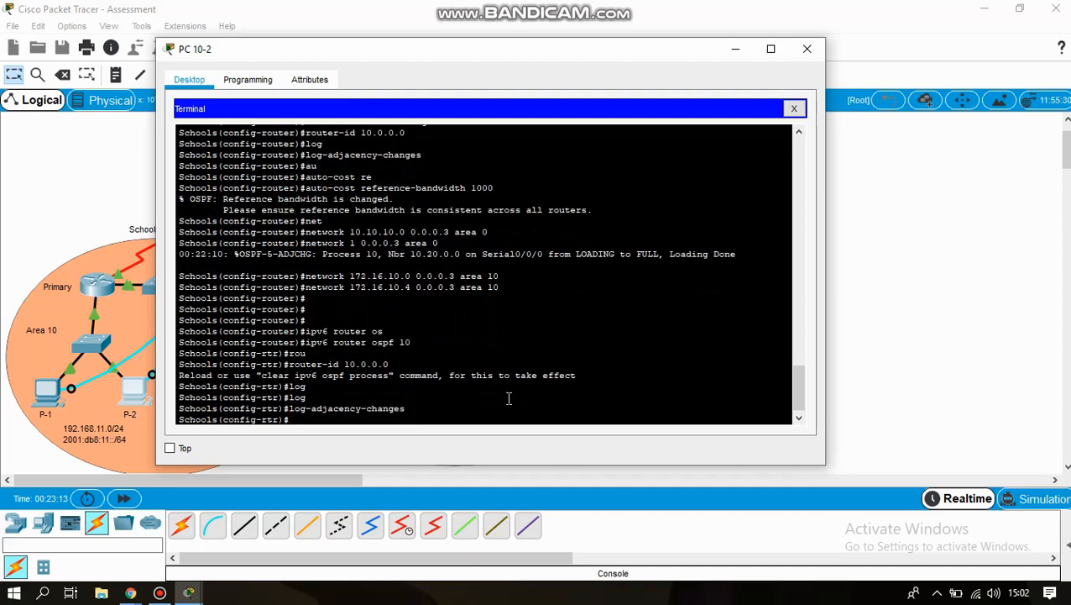
- Set the IPv6 OSPF auto-cost reference bandwidth to 1000 on Schools
{"action": "type", "text": "au"}
{"action": "key", "text": "Tab"}
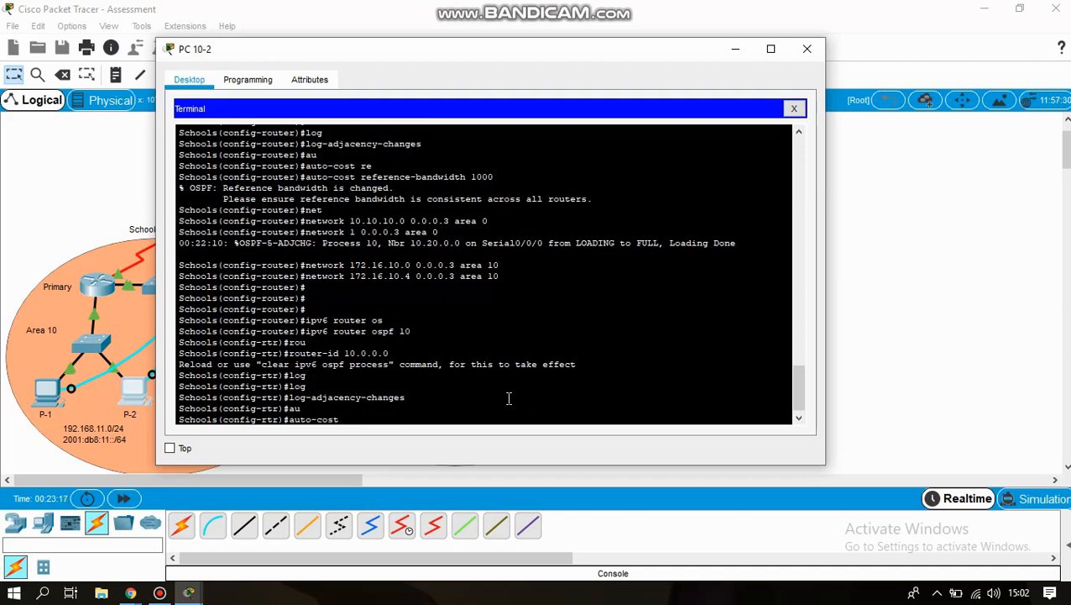
{"action": "type", "text": "r"}
{"action": "key", "text": "Tab"}
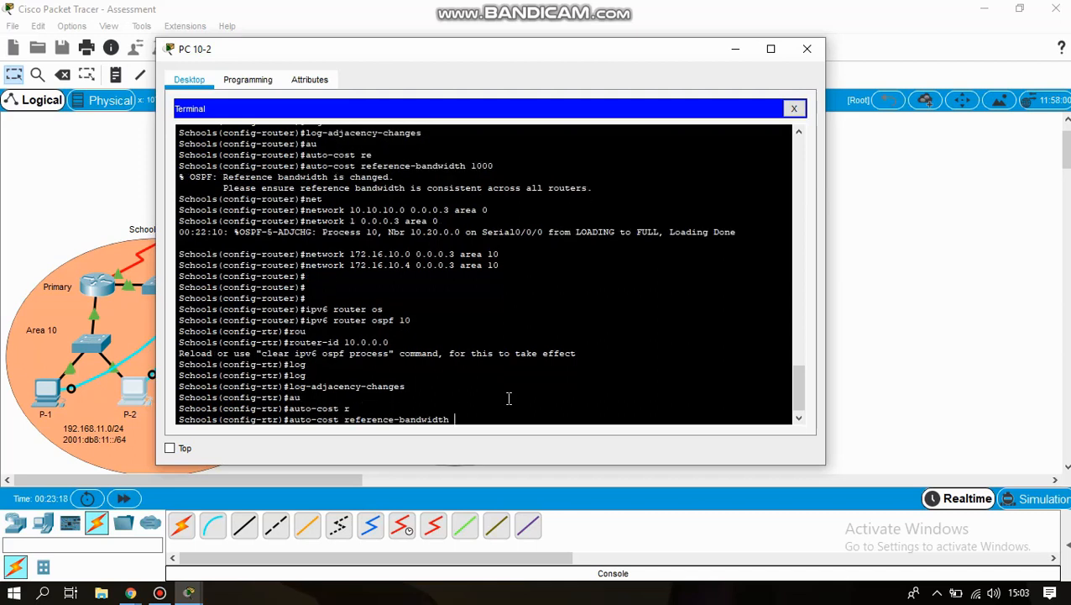
{"action": "type", "text": "1000"}
{"action": "key", "text": "Return"}
- Set the exec-timeout of console line 0 on Schools to 1000 minutes 0 seconds
{"action": "type", "text": "lin"}
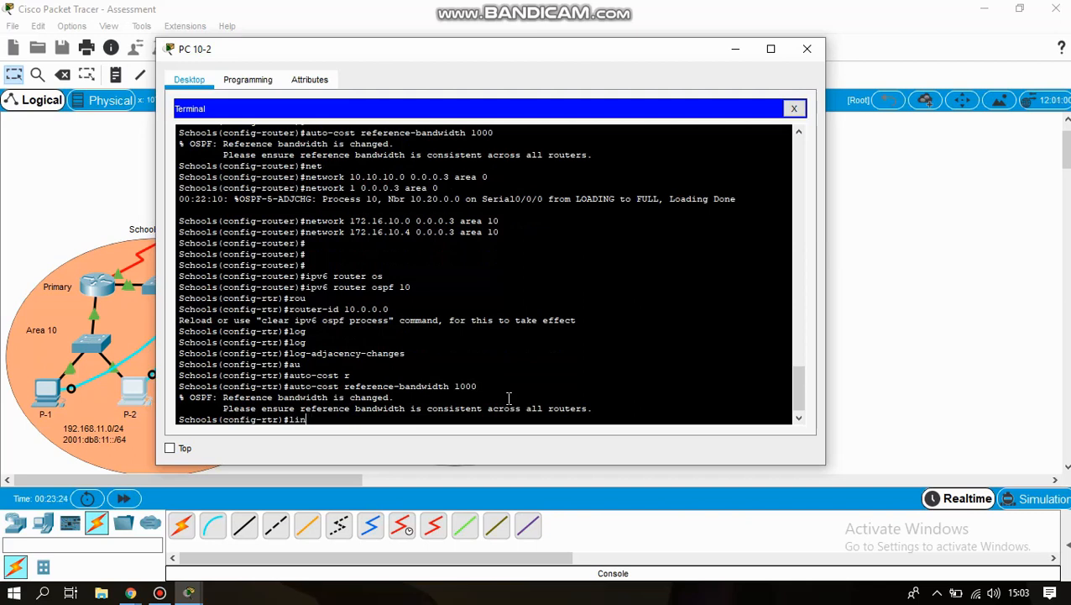
{"action": "type", "text": "e con 0"}
{"action": "key", "text": "Return"}
{"action": "key", "text": "Return"}
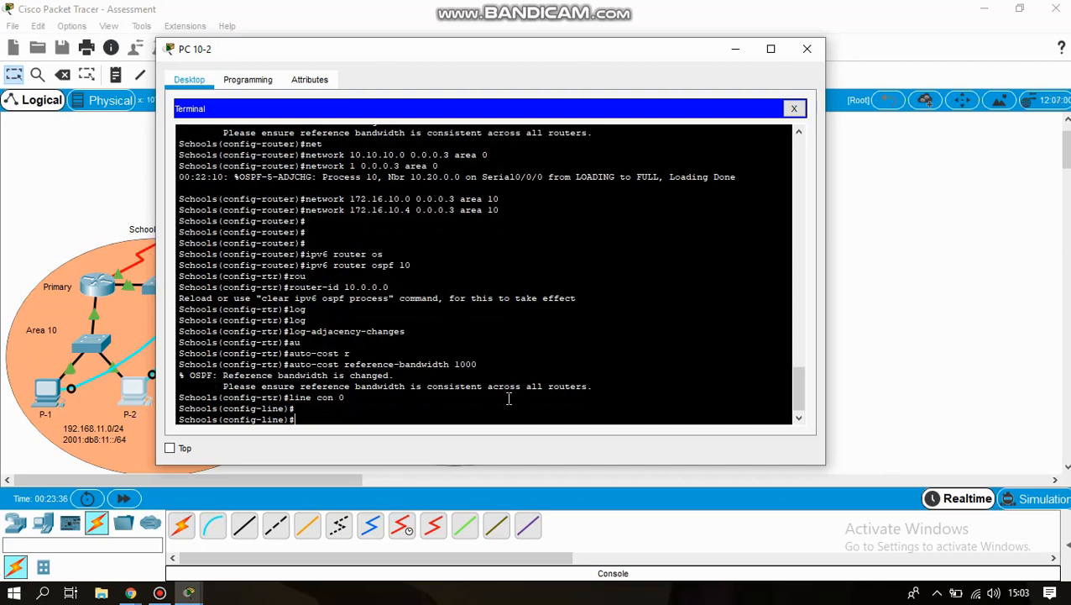
{"action": "type", "text": "exec time"}
{"action": "key", "text": "Tab"}
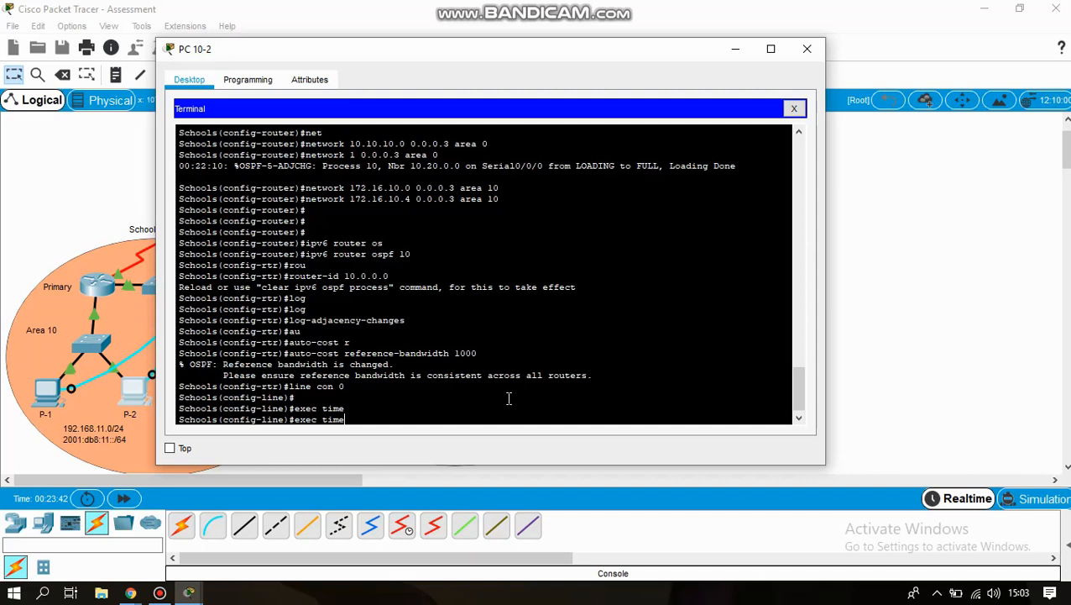
{"action": "key", "text": "BackSpace"}
{"action": "key", "text": "BackSpace"}
{"action": "key", "text": "BackSpace"}
{"action": "key", "text": "BackSpace"}
{"action": "key", "text": "BackSpace"}
{"action": "key", "text": "Tab"}
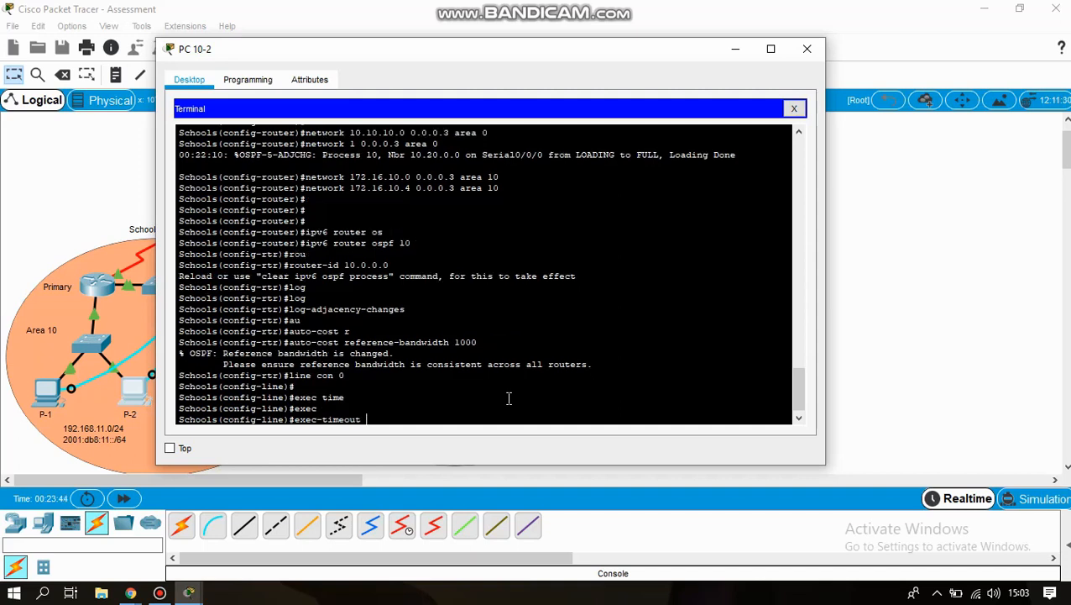
{"action": "type", "text": "1000 0"}
{"action": "key", "text": "Return"}
- Enable synchronous logging on console line 0 of Schools
{"action": "type", "text": "logg"}
{"action": "key", "text": "Tab"}
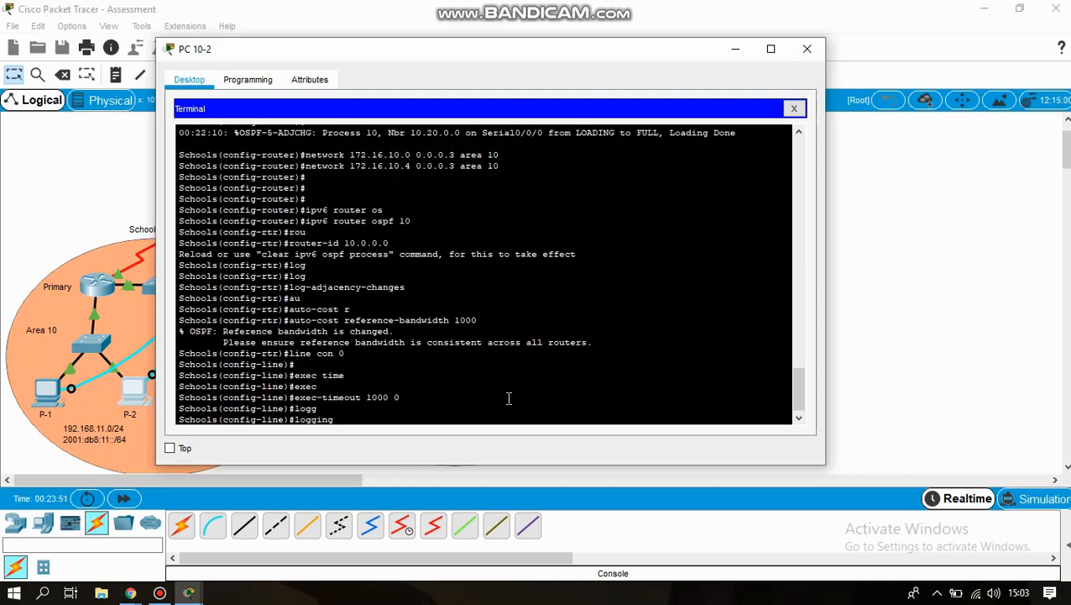
{"action": "type", "text": "sy"}
{"action": "key", "text": "Tab"}
{"action": "key", "text": "Return"}
{"action": "key", "text": "Return"}
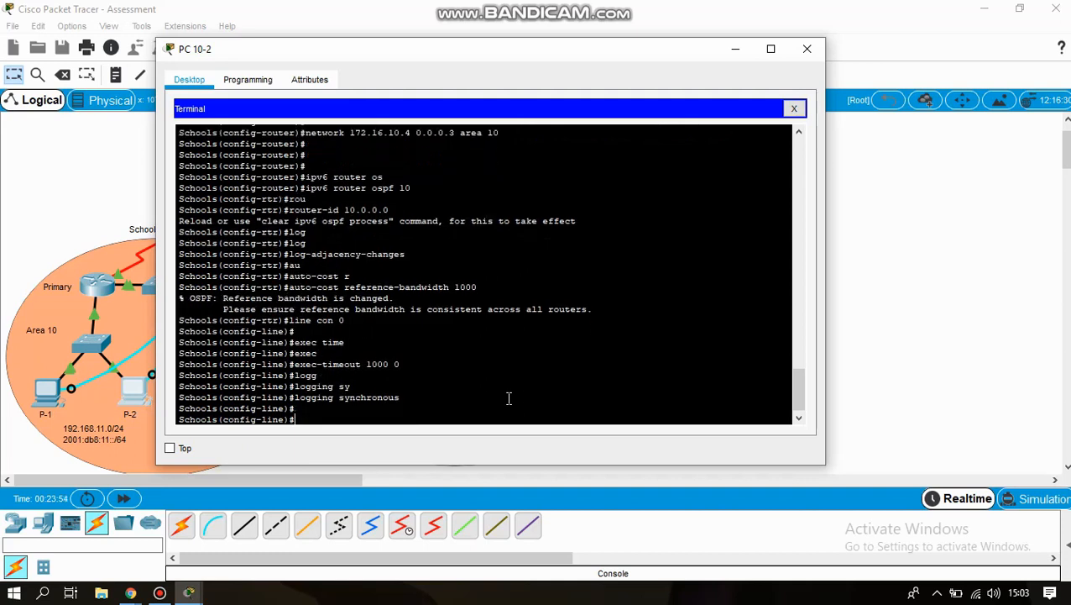
- Leave configuration mode on Schools and close the P-2 terminal window
{"action": "type", "text": "end"}
{"action": "key", "text": "Return"}
{"action": "key", "text": "Return"}
{"action": "key", "text": "Return"}
{"action": "key", "text": "Return"}
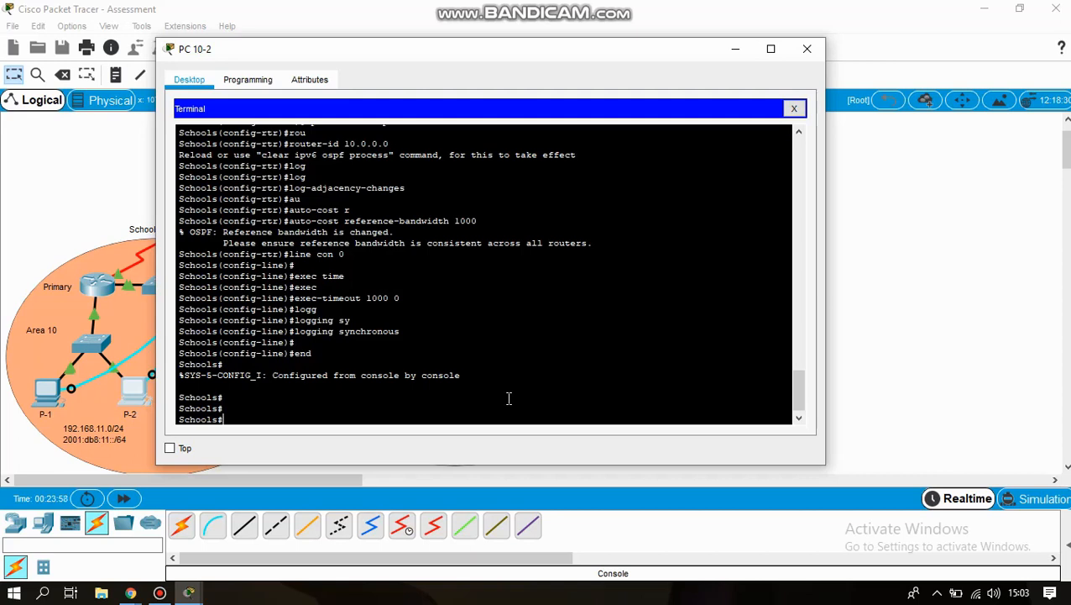
{"action": "left_click", "coordinate": [807, 48]}
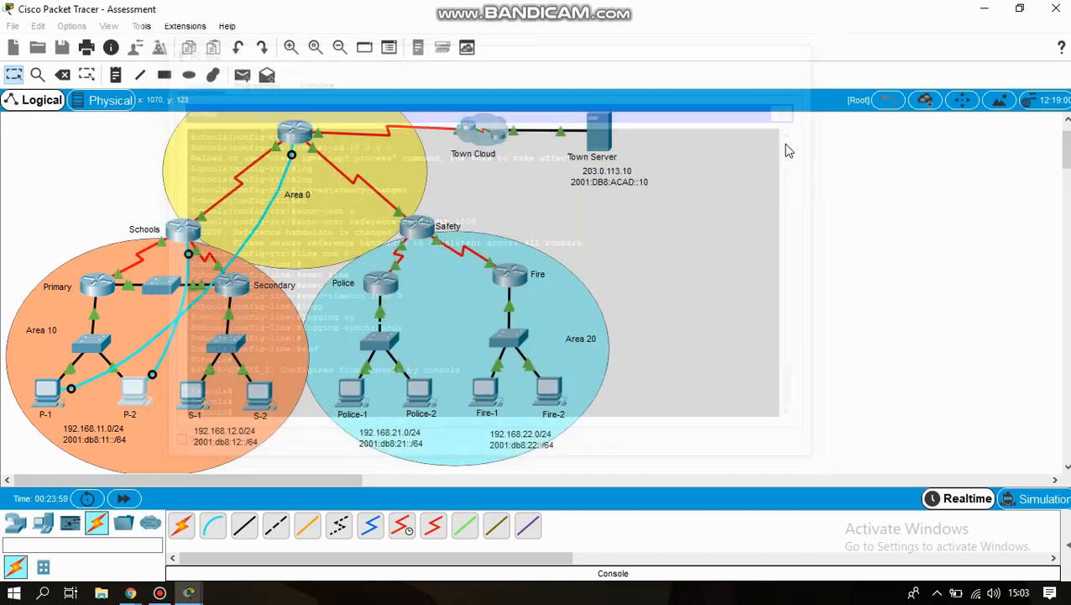
- Review the activity instructions for the OSPF requirements of the Primary, Secondary, Safety, Police and Fire routers
{"action": "mouse_move", "coordinate": [188, 593]}
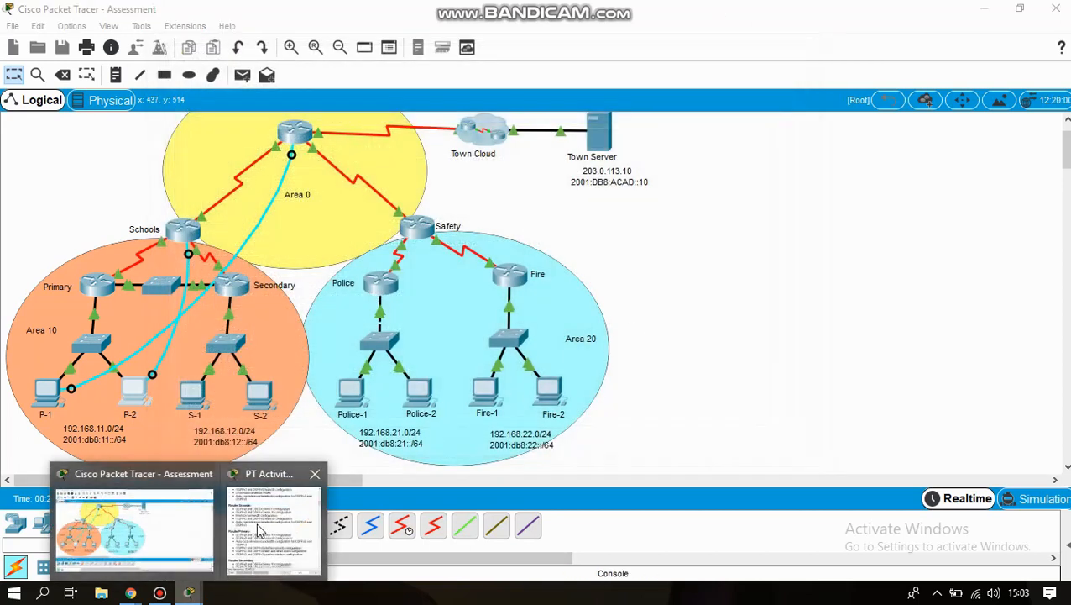
{"action": "left_click", "coordinate": [261, 530]}
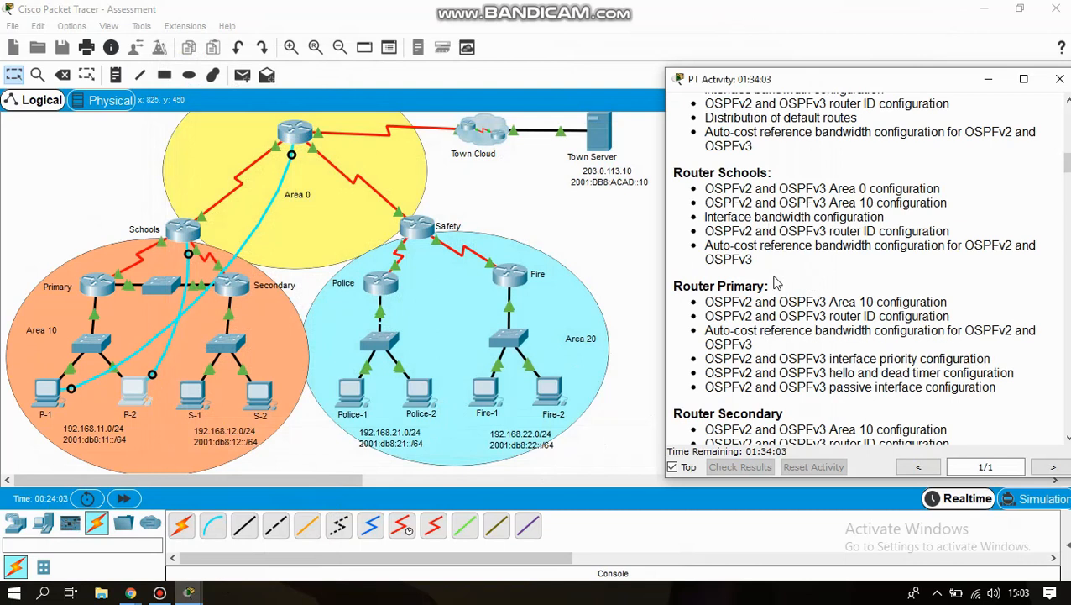
{"action": "scroll", "coordinate": [776, 284], "scroll_direction": "down", "scroll_amount": 2}
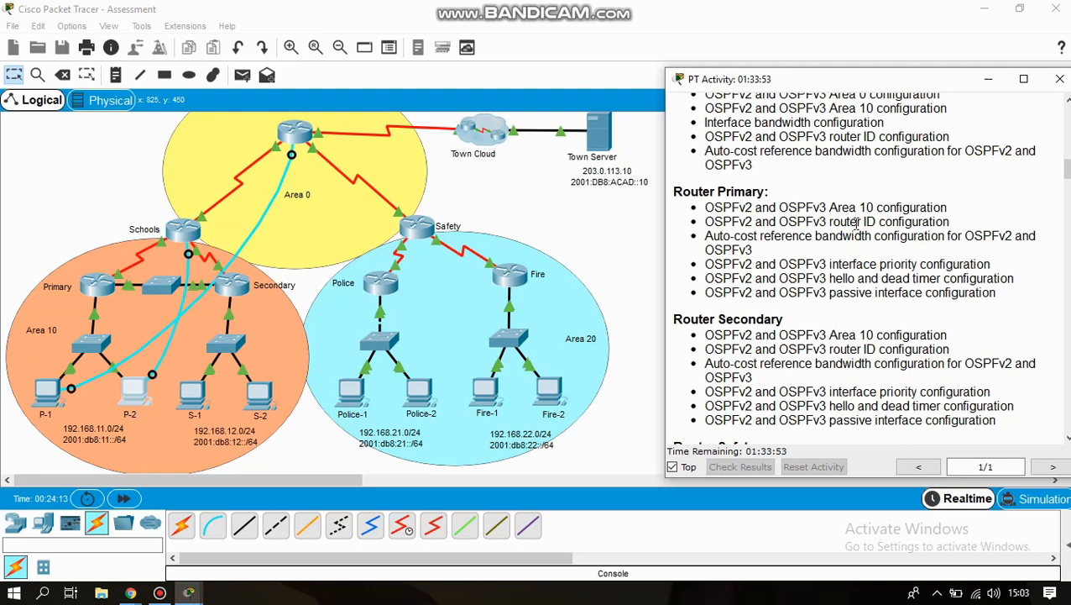
{"action": "scroll", "coordinate": [873, 220], "scroll_direction": "down", "scroll_amount": 1}
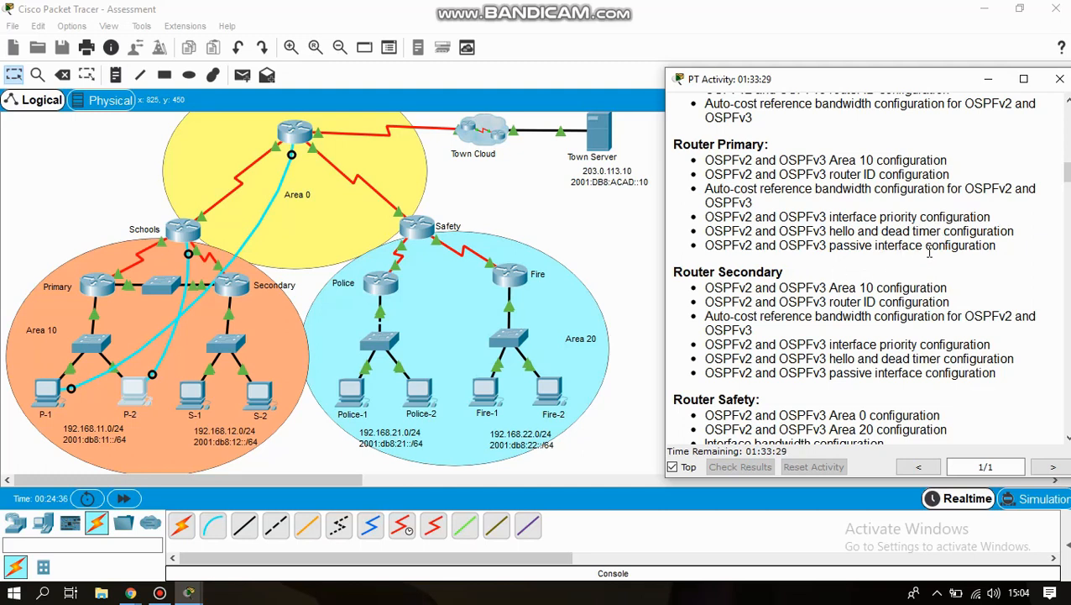
{"action": "scroll", "coordinate": [930, 252], "scroll_direction": "down", "scroll_amount": 1}
{"action": "scroll", "coordinate": [919, 252], "scroll_direction": "down", "scroll_amount": 1}
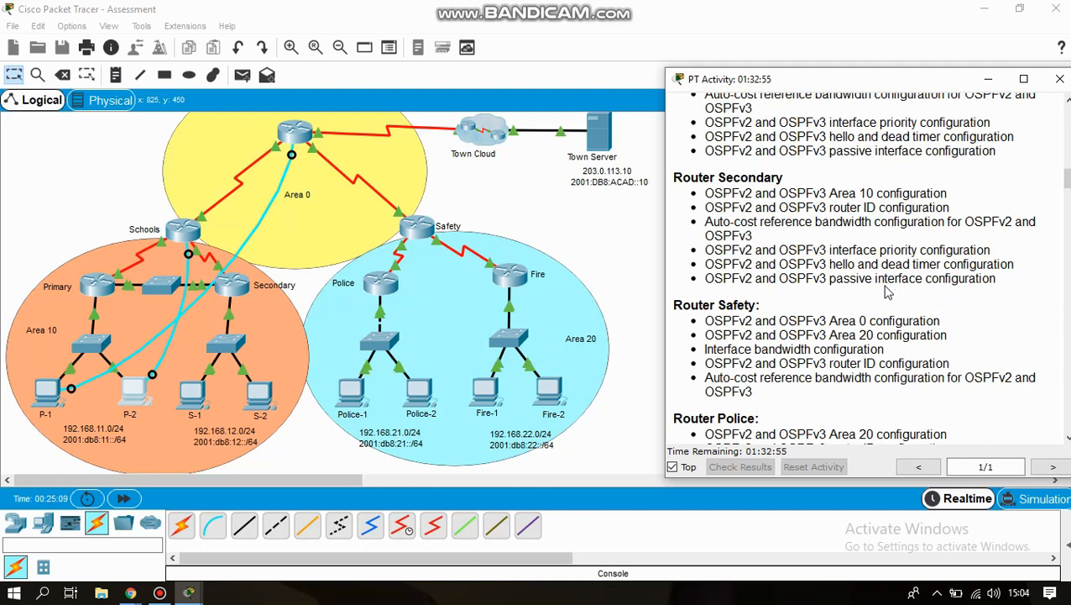
{"action": "scroll", "coordinate": [920, 299], "scroll_direction": "down", "scroll_amount": 3}
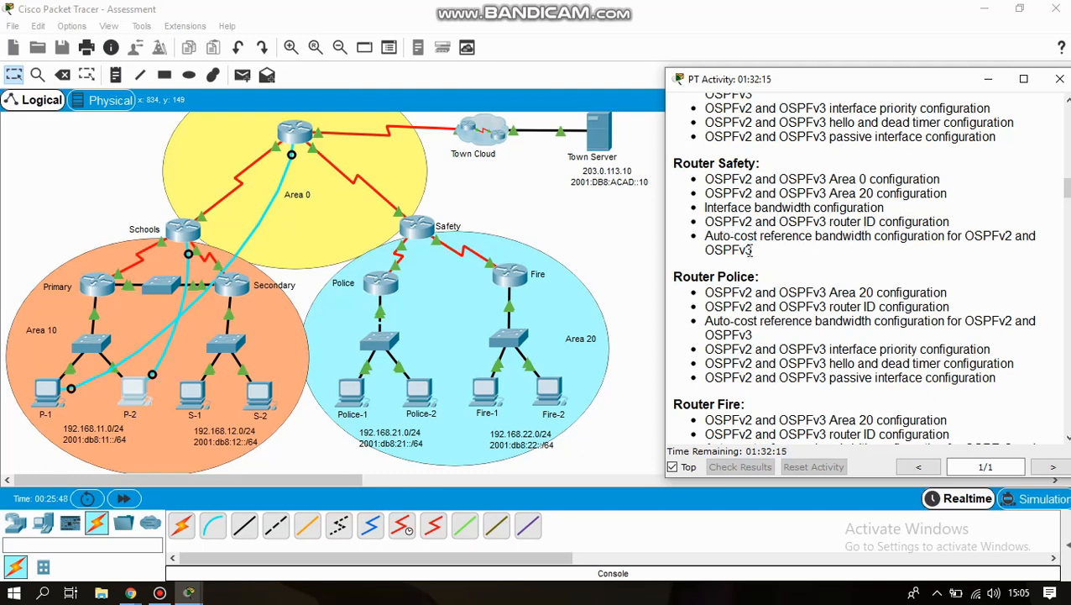
{"action": "scroll", "coordinate": [891, 255], "scroll_direction": "down", "scroll_amount": 2}
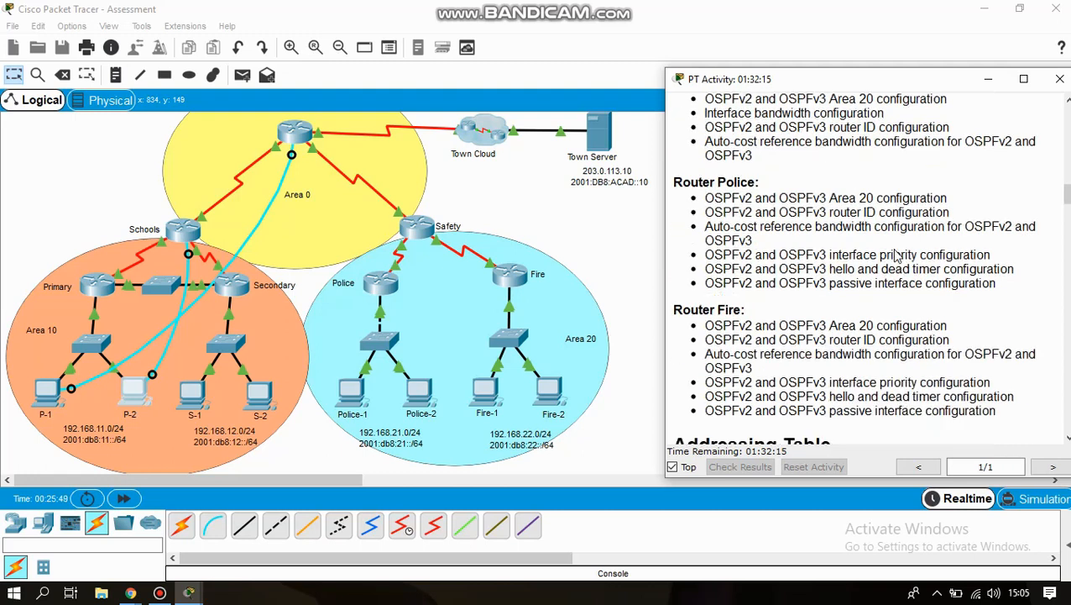
{"action": "scroll", "coordinate": [749, 213], "scroll_direction": "down", "scroll_amount": 2}
{"action": "scroll", "coordinate": [748, 210], "scroll_direction": "up", "scroll_amount": 2}
{"action": "scroll", "coordinate": [691, 186], "scroll_direction": "down", "scroll_amount": 1}
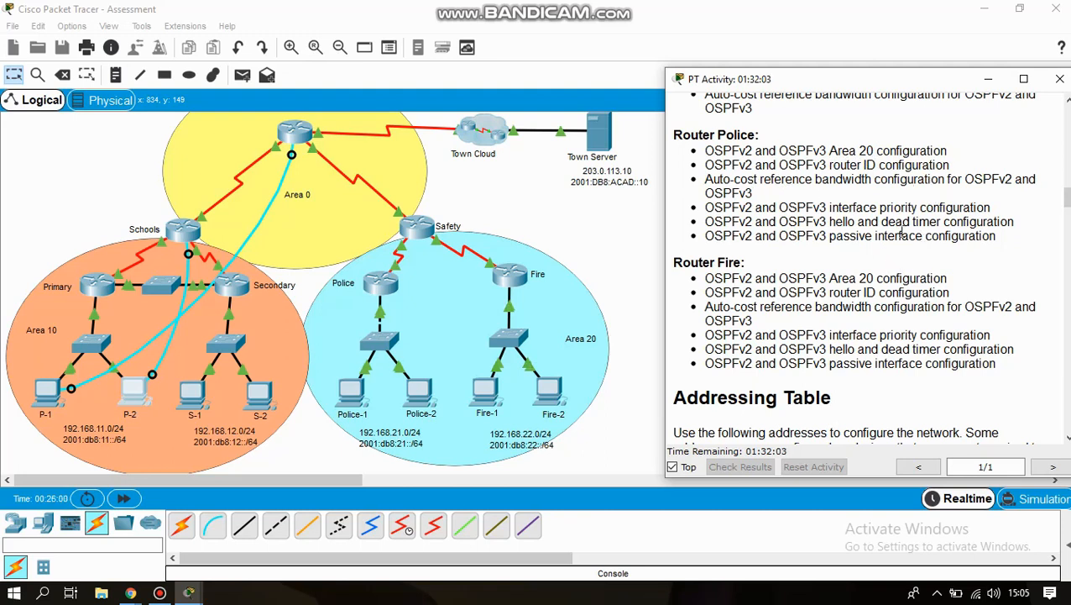
{"action": "scroll", "coordinate": [881, 240], "scroll_direction": "down", "scroll_amount": 1}
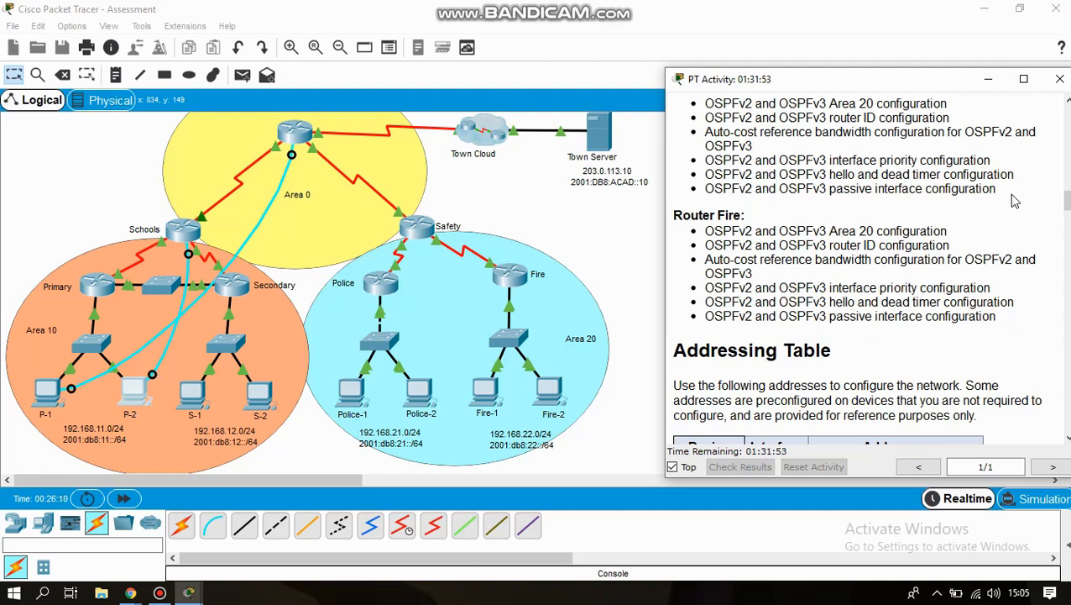
{"action": "left_click", "coordinate": [989, 78]}
- Connect a console cable from the Primary router's Console port to the RS 232 port of S-1
{"action": "scroll", "coordinate": [740, 284], "scroll_direction": "up", "scroll_amount": 1}
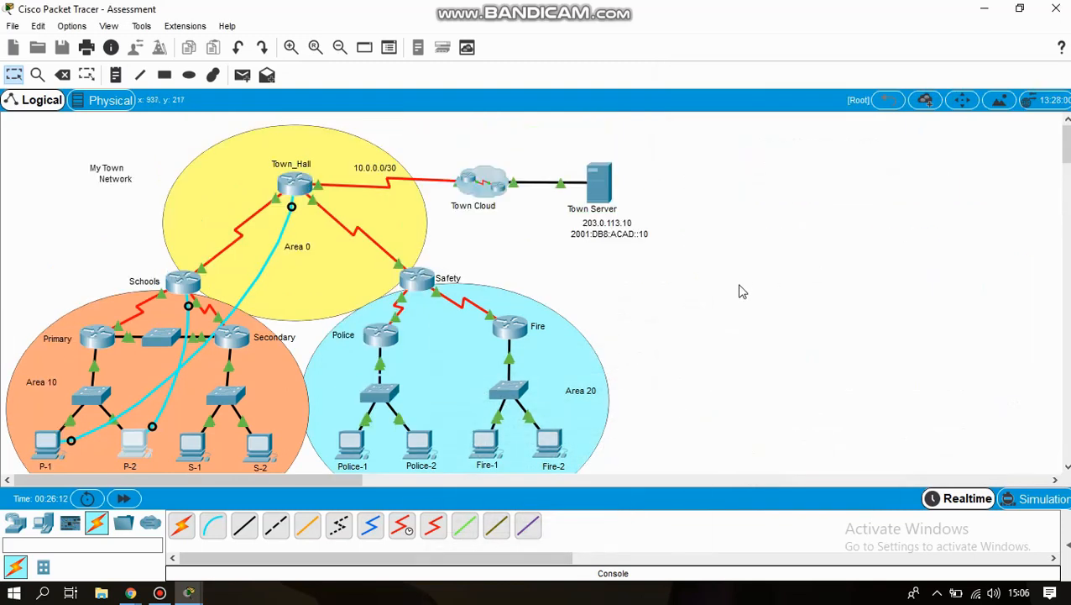
{"action": "scroll", "coordinate": [740, 289], "scroll_direction": "down", "scroll_amount": 1}
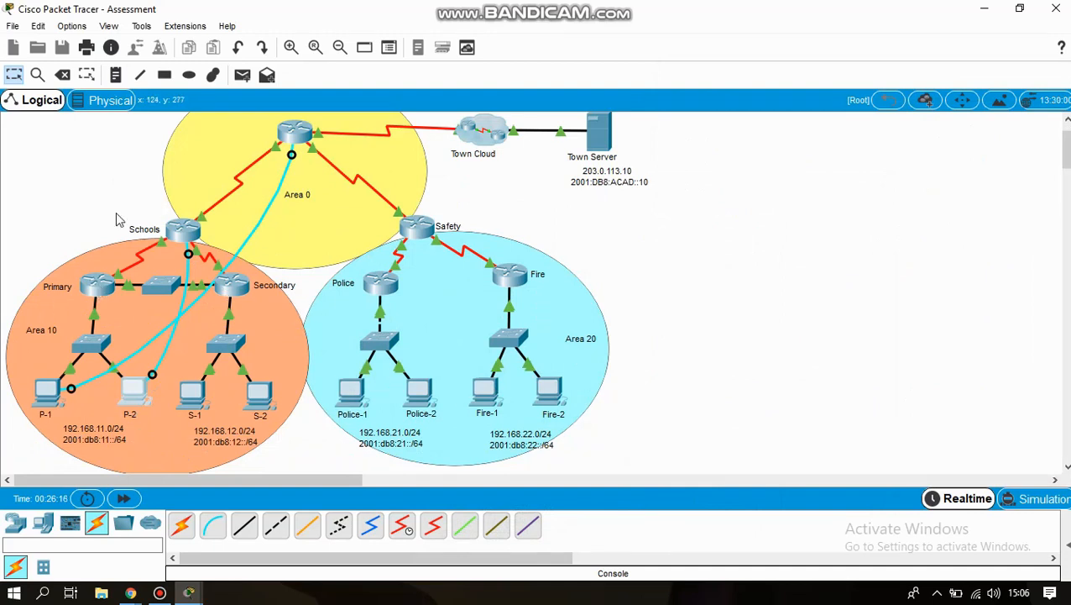
{"action": "left_click", "coordinate": [213, 525]}
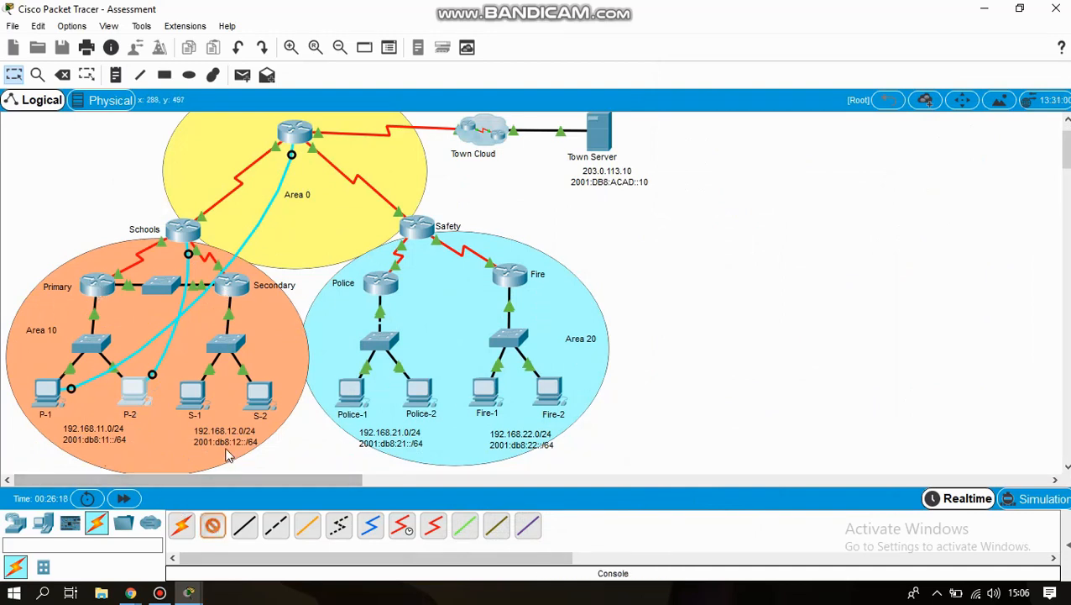
{"action": "left_click", "coordinate": [101, 283]}
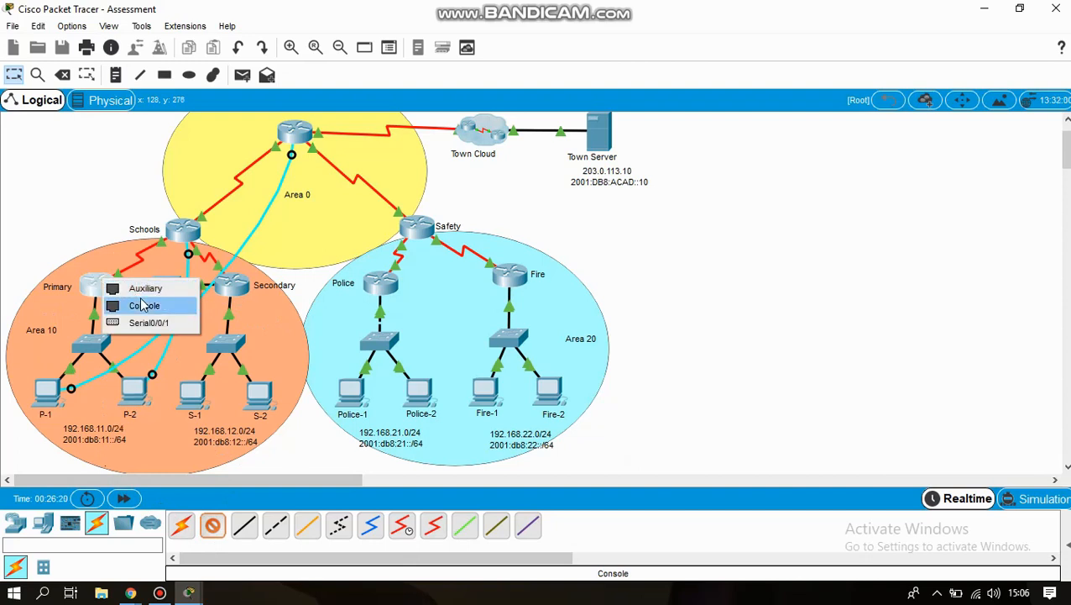
{"action": "left_click", "coordinate": [144, 305]}
{"action": "left_click", "coordinate": [197, 395]}
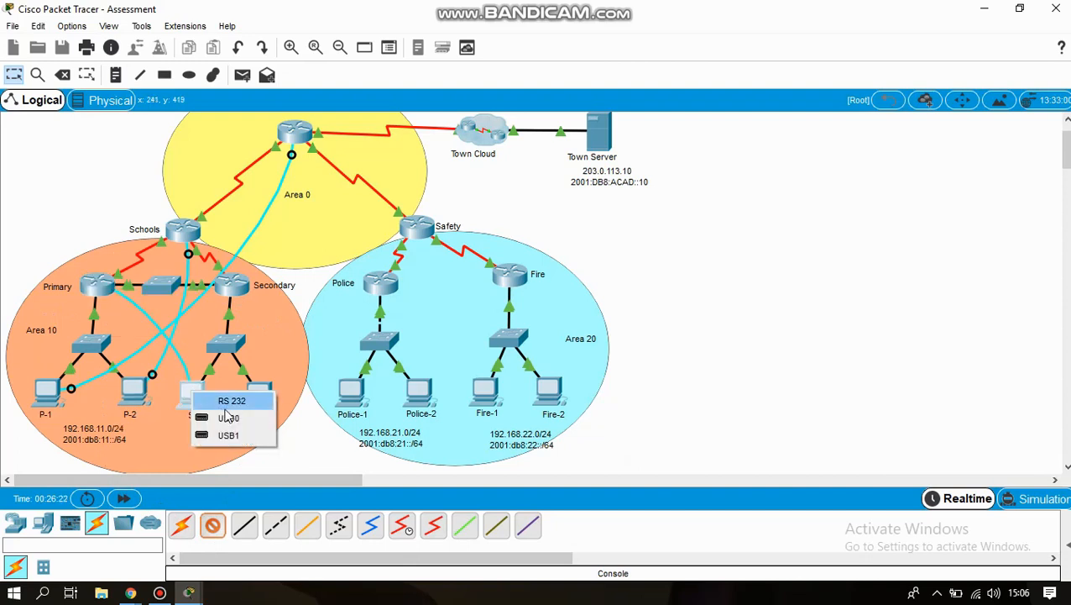
{"action": "left_click", "coordinate": [225, 400]}
- Open a terminal session on S-1 to reach the Primary router's console
{"action": "left_click", "coordinate": [194, 401]}
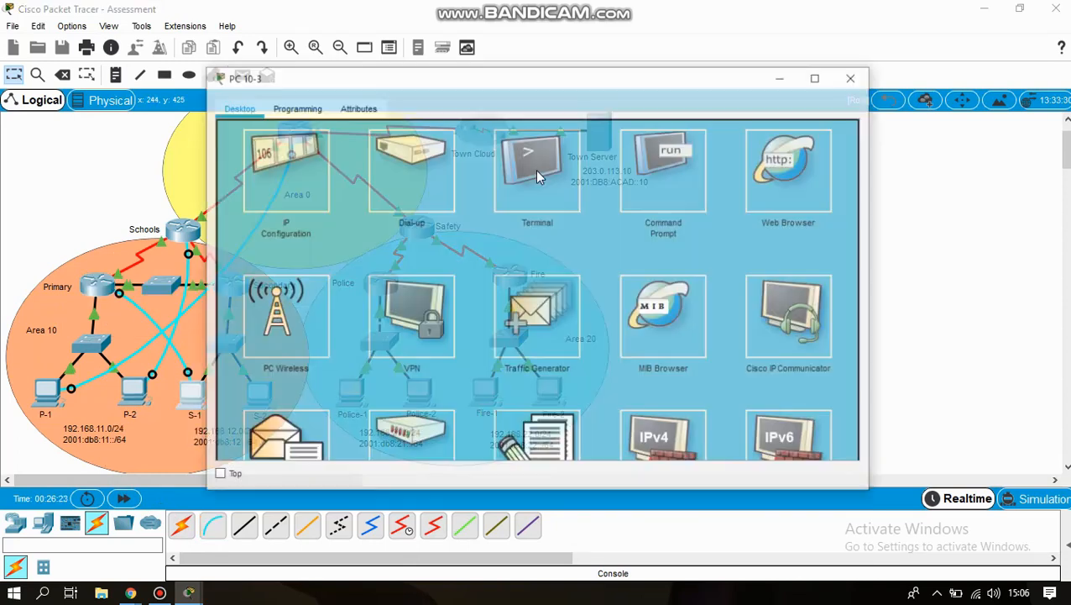
{"action": "left_click", "coordinate": [524, 186]}
{"action": "left_click", "coordinate": [825, 288]}
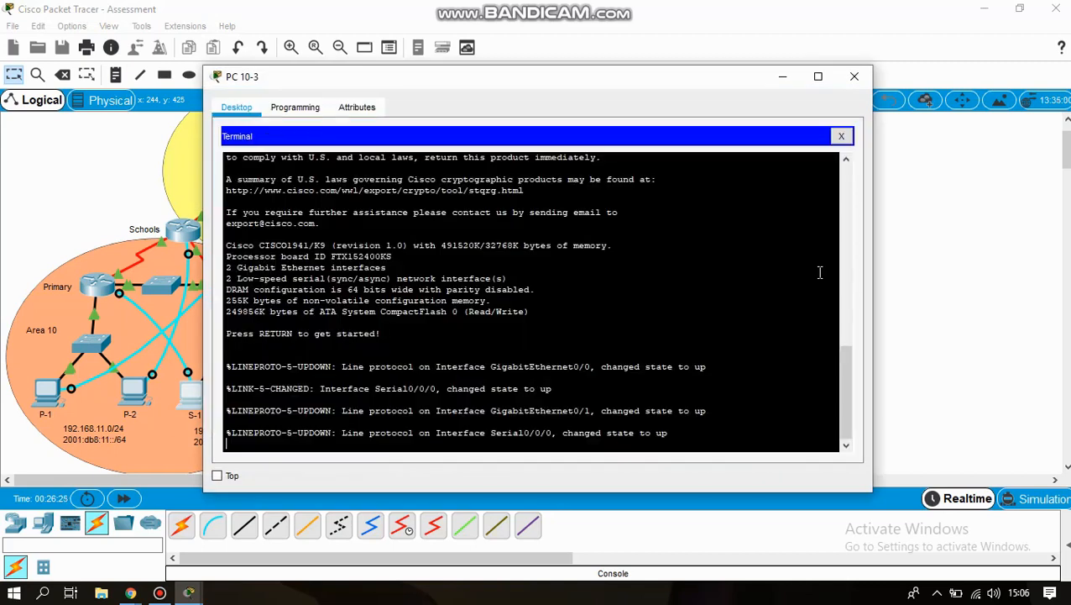
- Enter privileged EXEC mode and then global configuration mode on the Primary router
{"action": "key", "text": "Return"}
{"action": "type", "text": "en"}
{"action": "key", "text": "Return"}
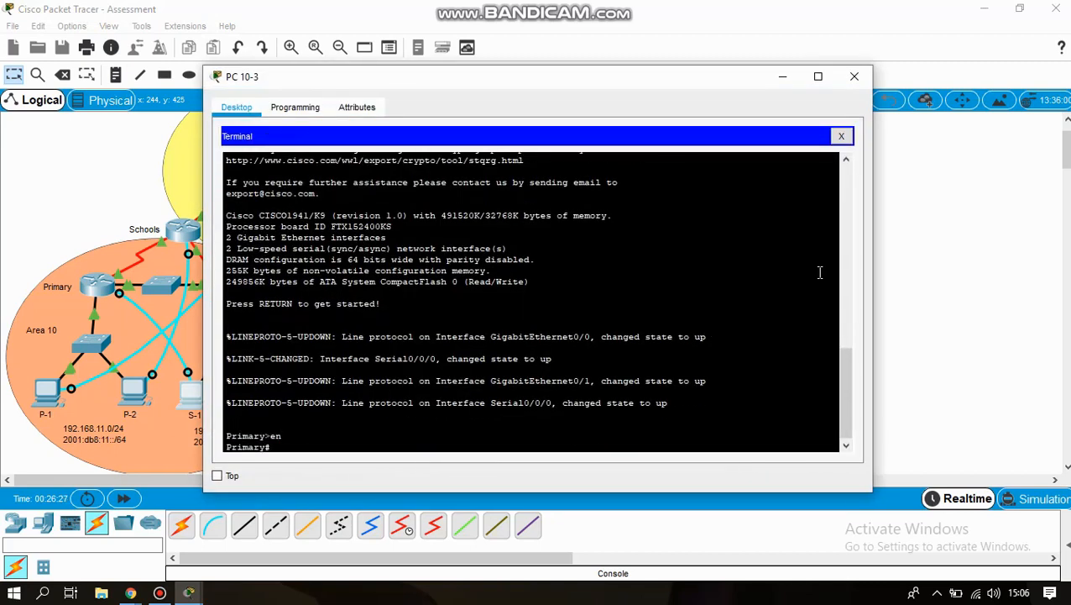
{"action": "type", "text": "ocnf t"}
{"action": "key", "text": "Return"}
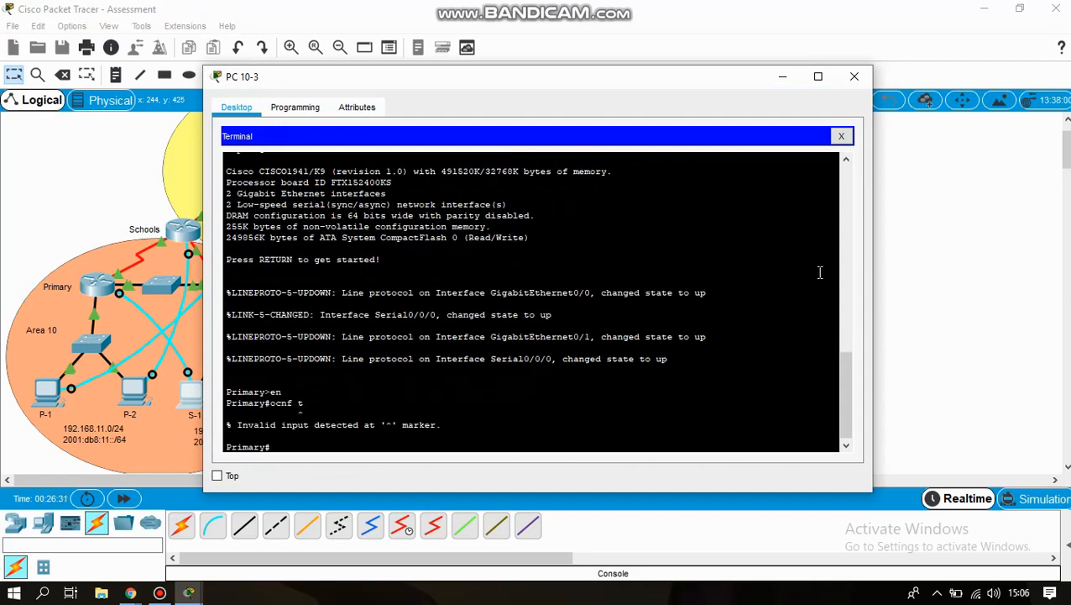
{"action": "type", "text": "conf t"}
{"action": "key", "text": "Return"}
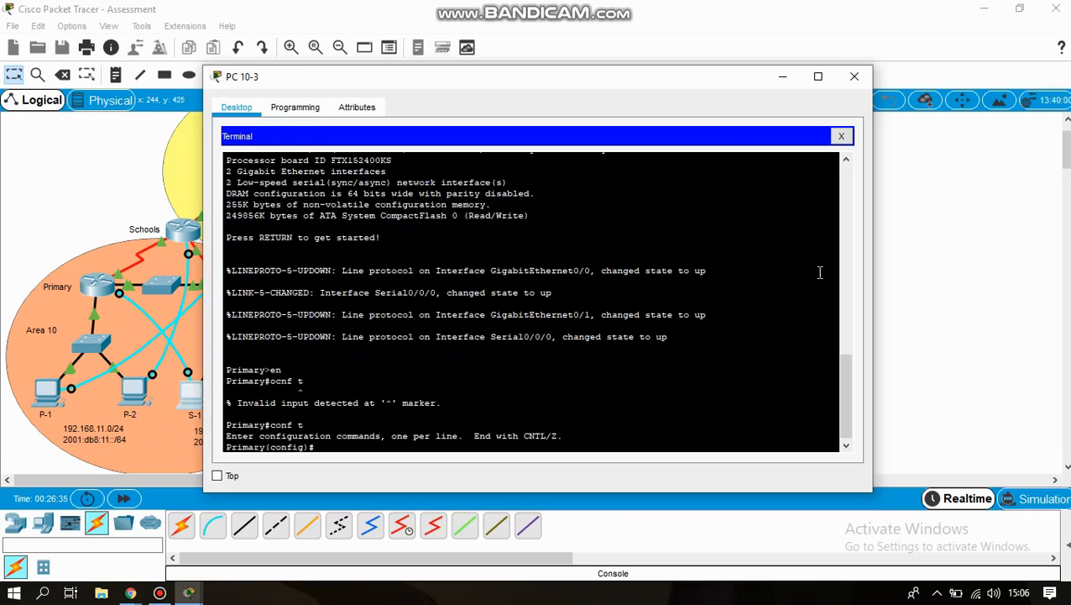
- Enable IPv6 unicast routing on the Primary router
{"action": "type", "text": "ipv6 un"}
{"action": "key", "text": "Tab"}
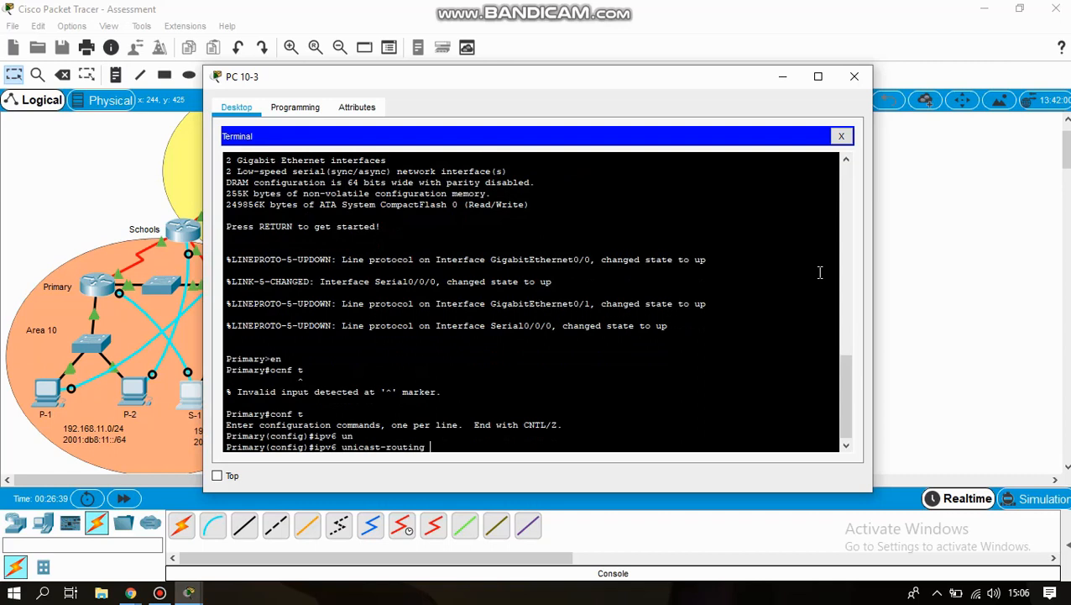
{"action": "key", "text": "Return"}
- Assign the IPv4 address 192.168.11.1 with mask 255.255.255.0 to Primary's g0/0 interface
{"action": "type", "text": "i"}
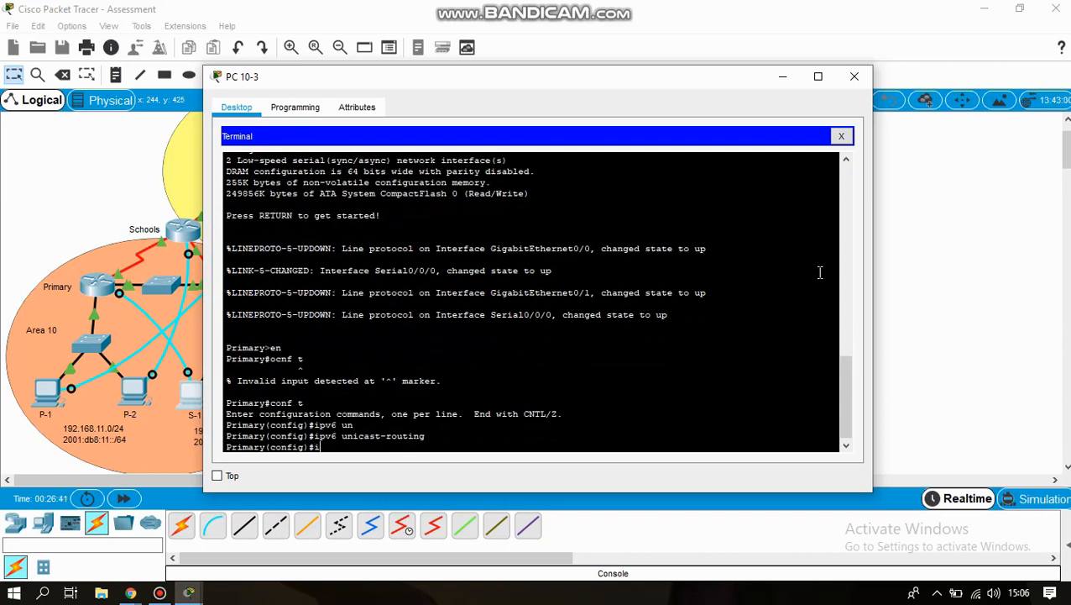
{"action": "type", "text": "nt g0/0"}
{"action": "key", "text": "Return"}
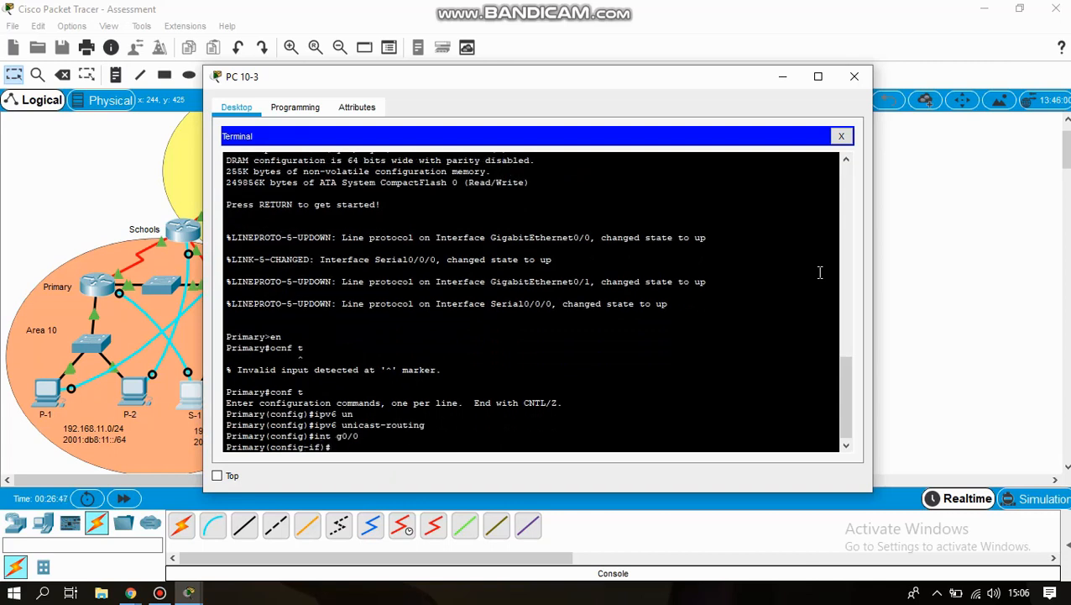
{"action": "type", "text": "ip add"}
{"action": "key", "text": "Tab"}
{"action": "type", "text": "1"}
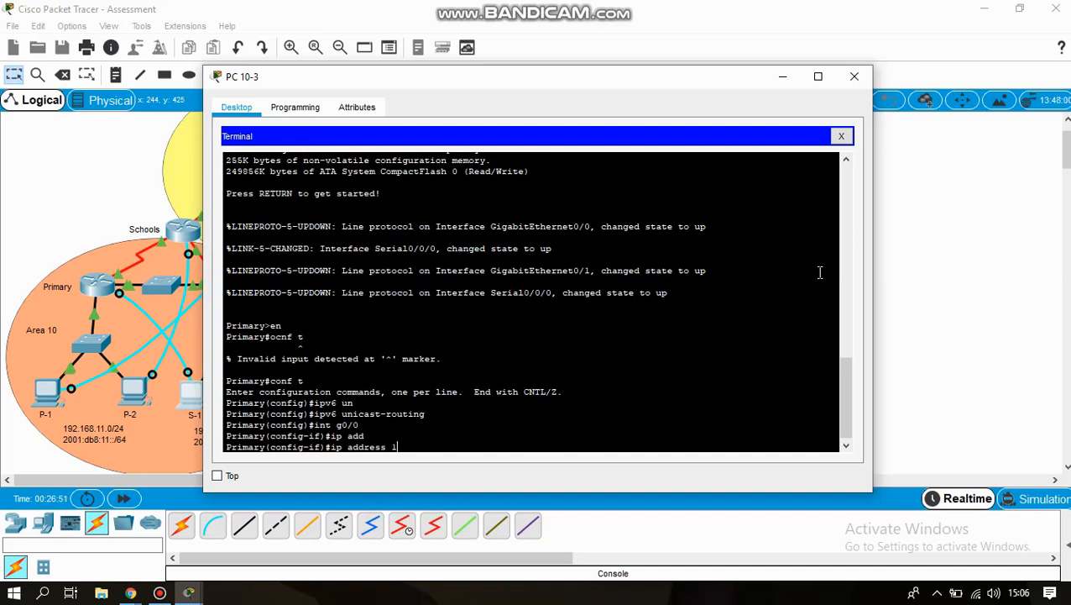
{"action": "type", "text": "92.168.11.1 255.255."}
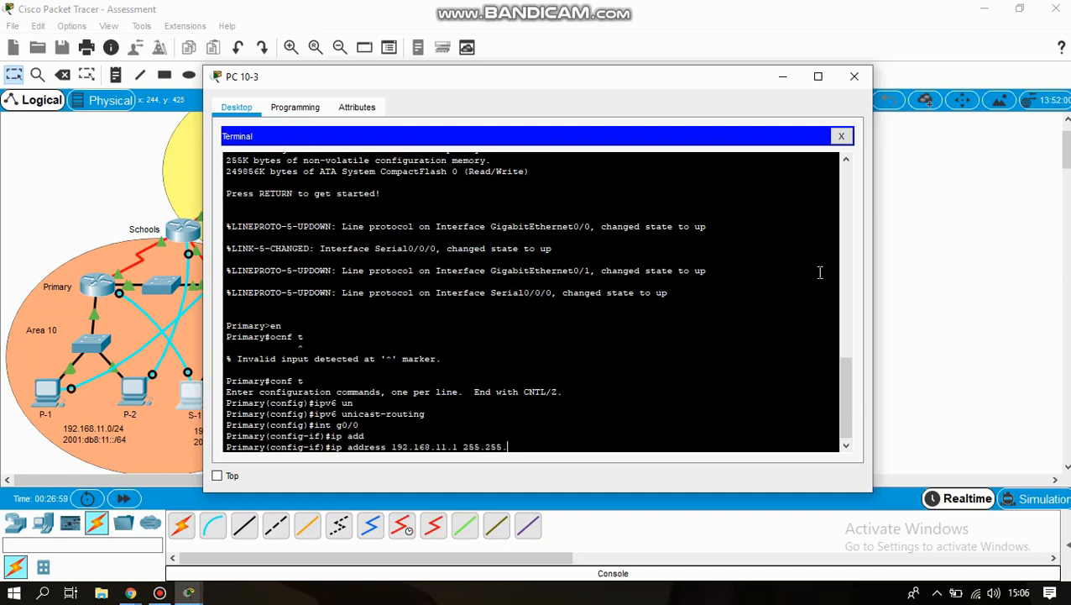
{"action": "type", "text": "255.0"}
{"action": "key", "text": "Return"}
- Set both the duplex and the speed of Primary's g0/0 interface to auto
{"action": "type", "text": "du"}
{"action": "key", "text": "Tab"}
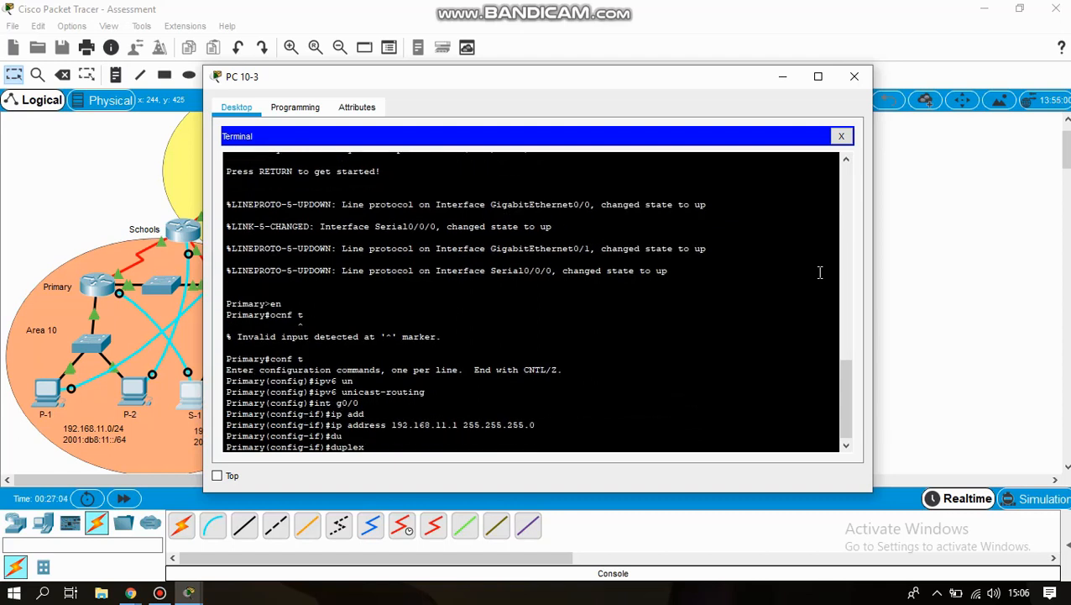
{"action": "type", "text": "a"}
{"action": "key", "text": "Tab"}
{"action": "key", "text": "Return"}
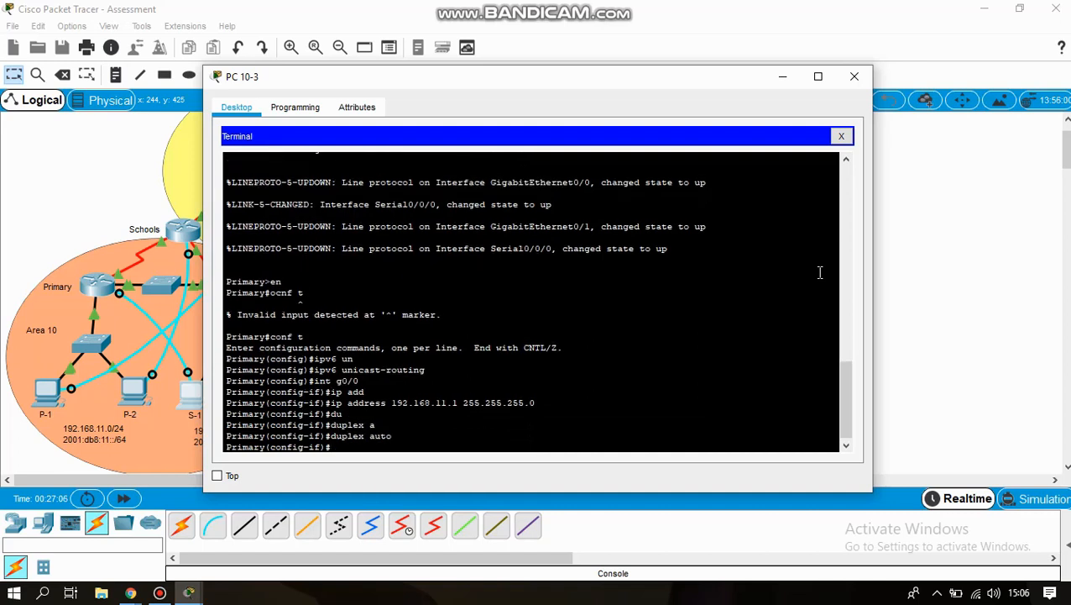
{"action": "type", "text": "sp"}
{"action": "key", "text": "Tab"}
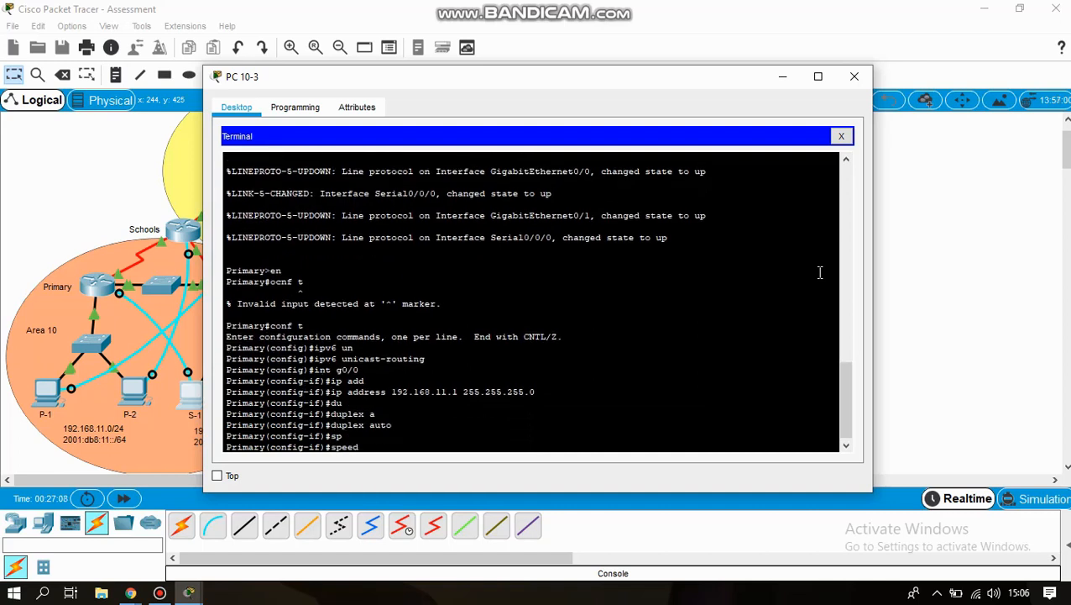
{"action": "type", "text": "au"}
{"action": "key", "text": "Tab"}
{"action": "key", "text": "Return"}
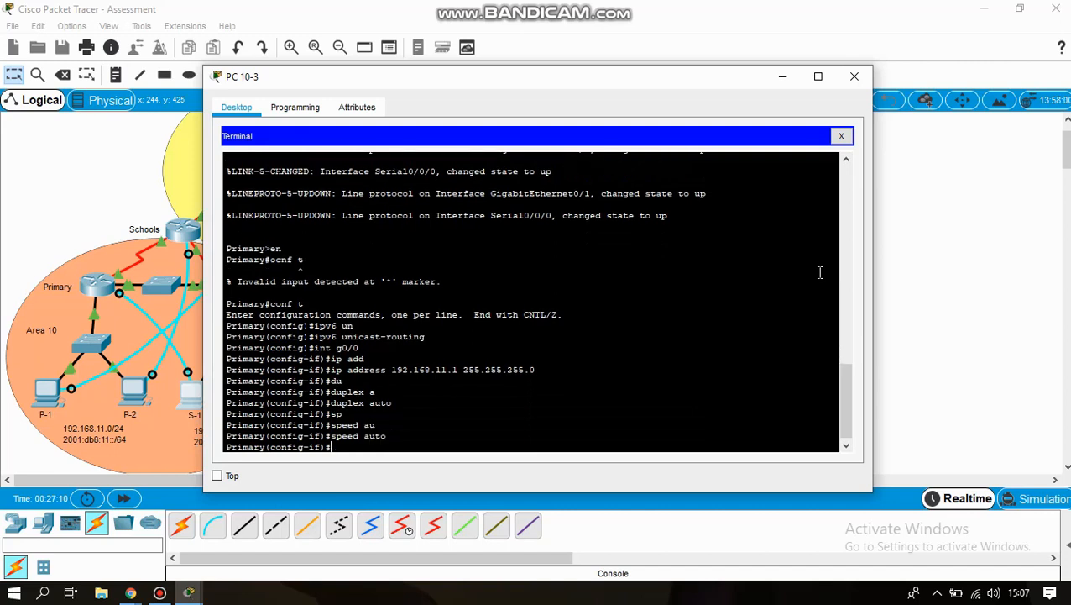
- Configure FE80::101 as the IPv6 link-local address of Primary's g0/0 interface
{"action": "type", "text": "ipv6 add"}
{"action": "key", "text": "Tab"}
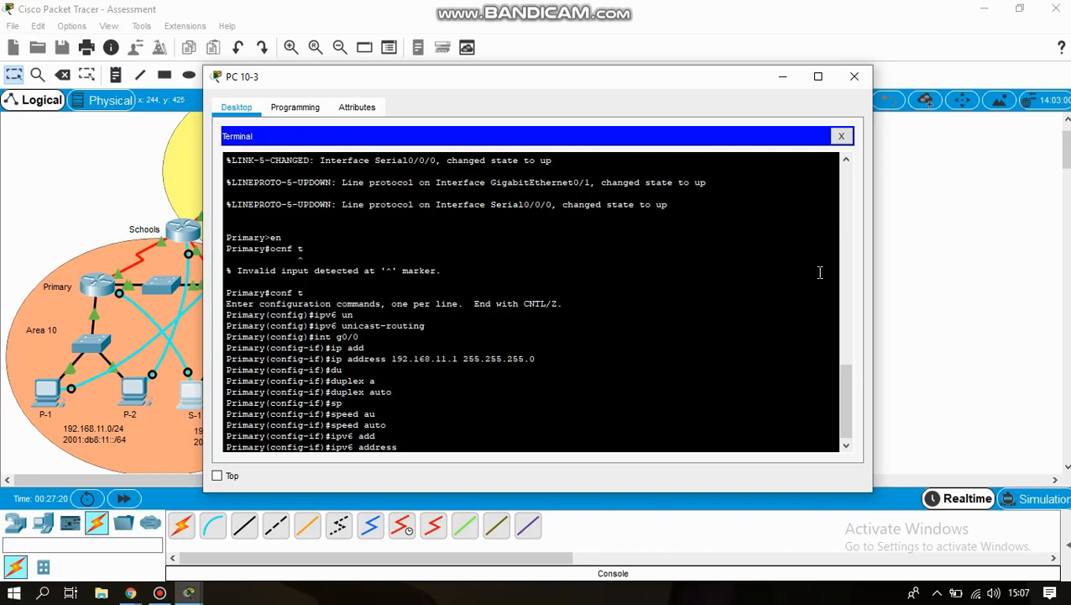
{"action": "type", "text": "FE80::101 link"}
{"action": "key", "text": "Tab"}
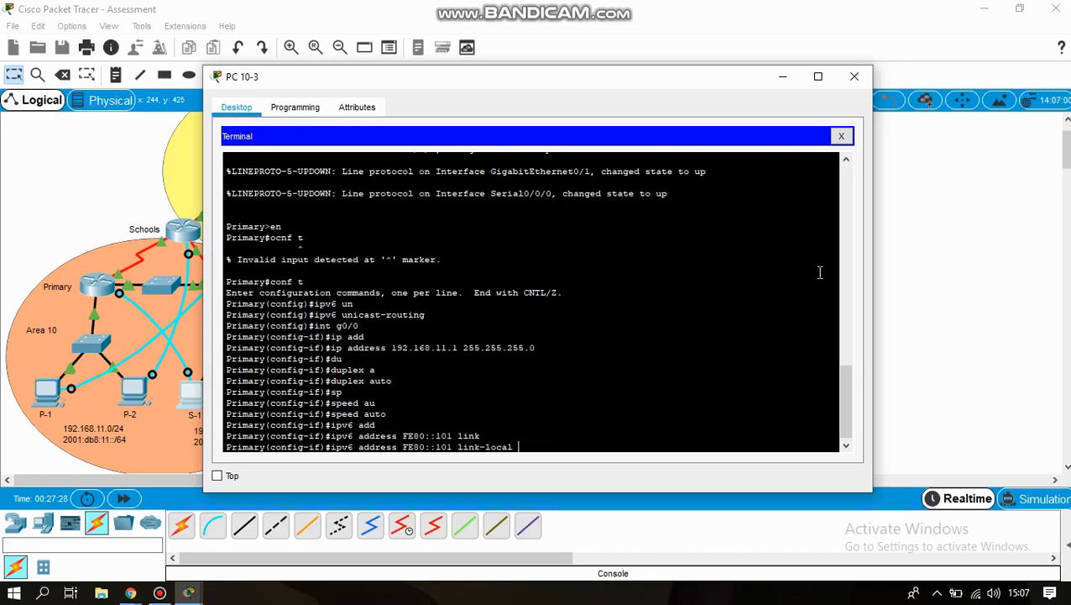
{"action": "key", "text": "Return"}
- Assign the global IPv6 address 2001:DB8:11::1/64 to Primary's g0/0 interface
{"action": "type", "text": "ipv6"}
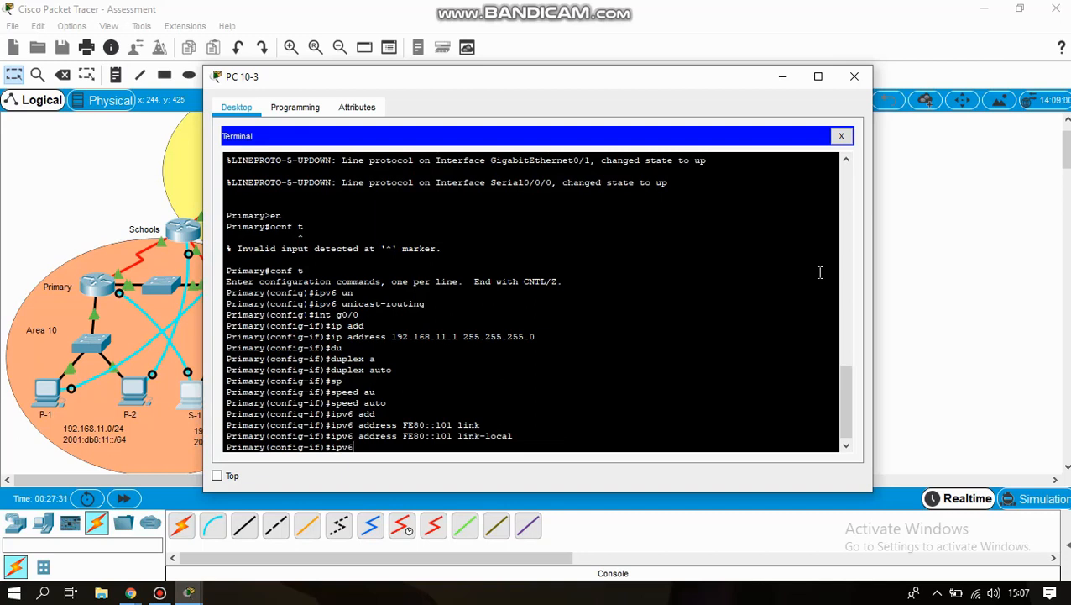
{"action": "type", "text": " add"}
{"action": "key", "text": "Tab"}
{"action": "type", "text": "200"}
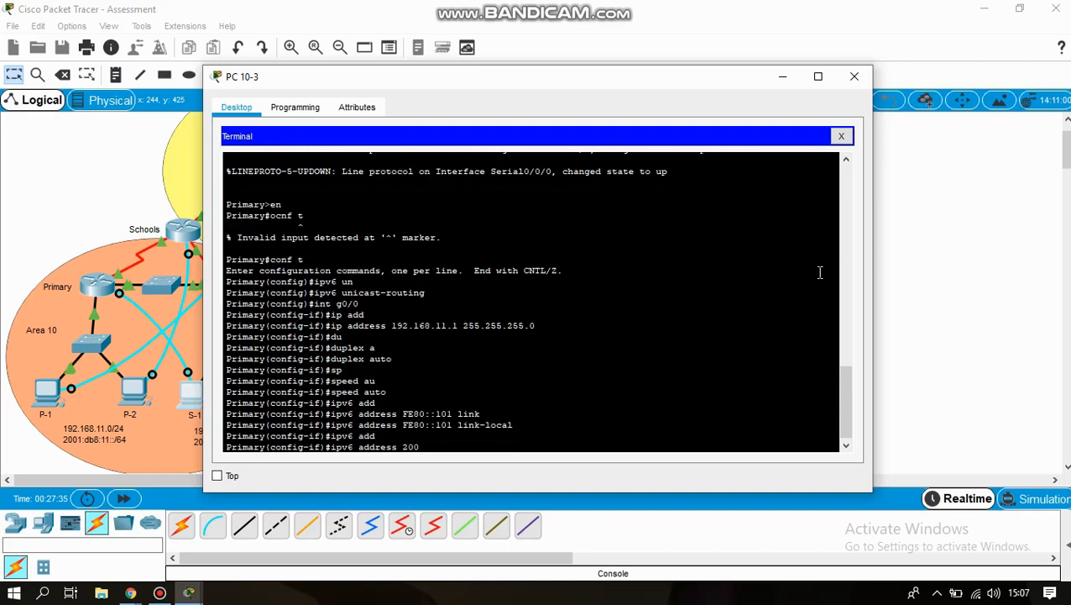
{"action": "type", "text": "1:DB8:11::1/64"}
{"action": "key", "text": "Return"}
- Enable IPv6 OSPF process 10 in area 10 on Primary's g0/0 interface
{"action": "type", "text": "IP"}
{"action": "key", "text": "BackSpace"}
{"action": "key", "text": "BackSpace"}
{"action": "type", "text": "ipv6 "}
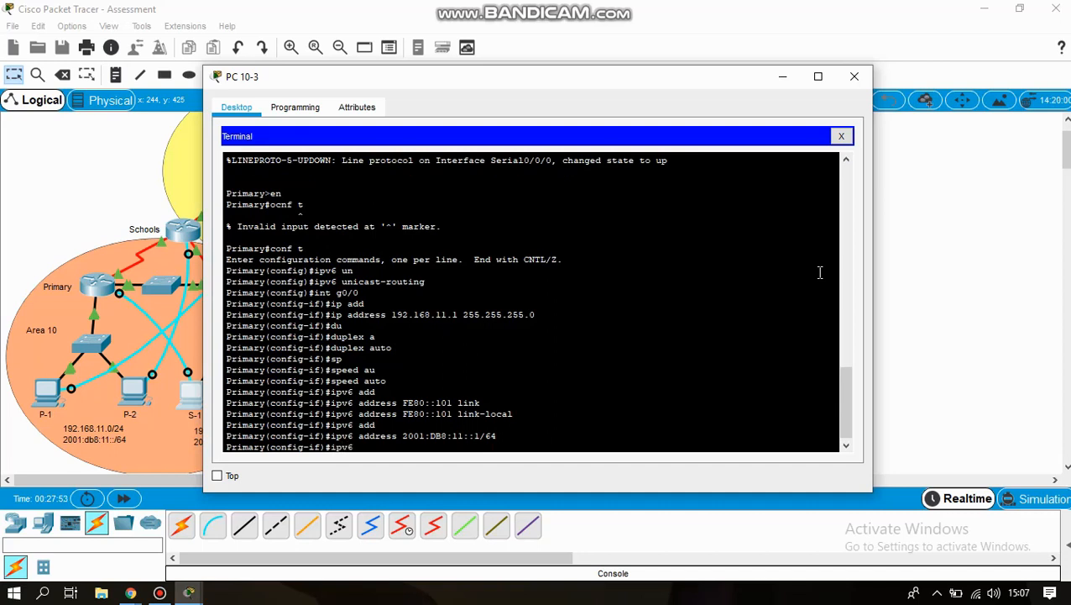
{"action": "type", "text": "os"}
{"action": "key", "text": "Tab"}
{"action": "type", "text": "10"}
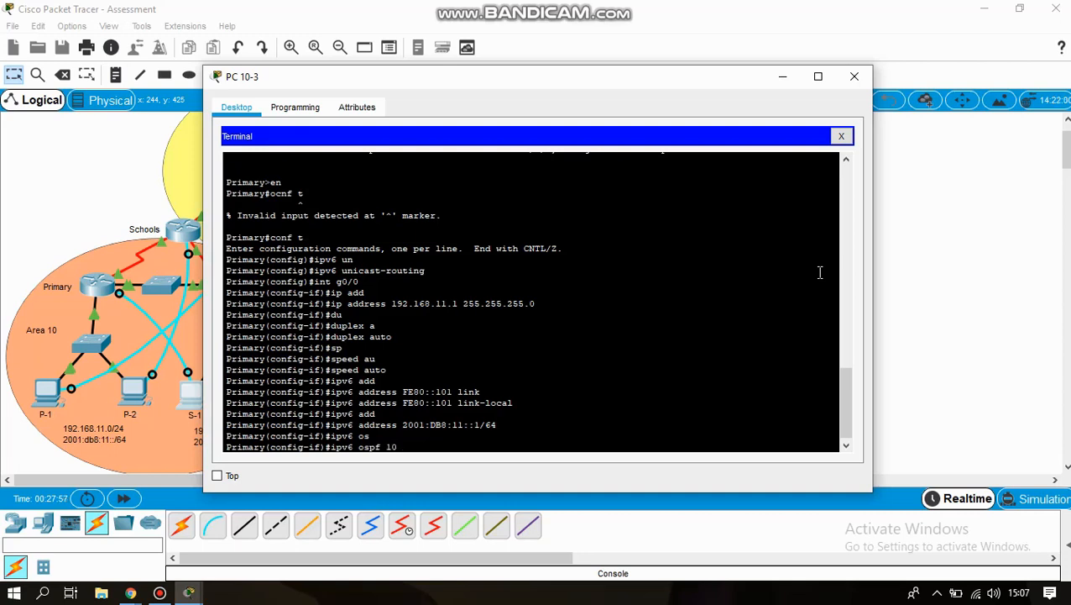
{"action": "type", "text": " area 10"}
{"action": "key", "text": "Return"}
{"action": "key", "text": "Return"}
{"action": "key", "text": "Return"}
{"action": "key", "text": "Return"}
{"action": "key", "text": "Return"}
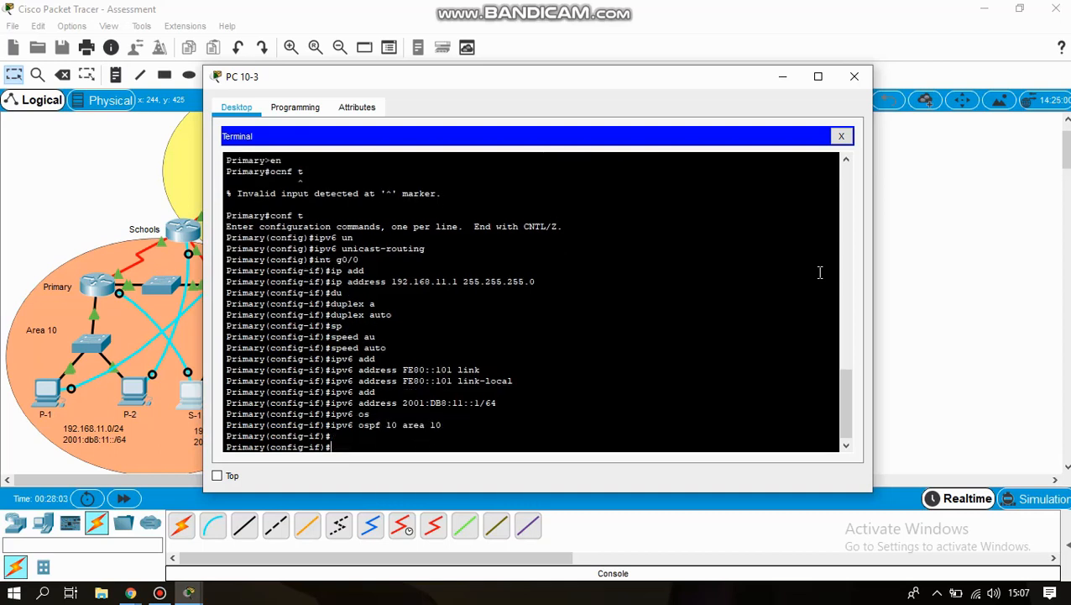
- Assign the IPv4 address 172.16.10.9 with mask 255.255.255.252 to Primary's g0/1 interface
{"action": "type", "text": "int"}
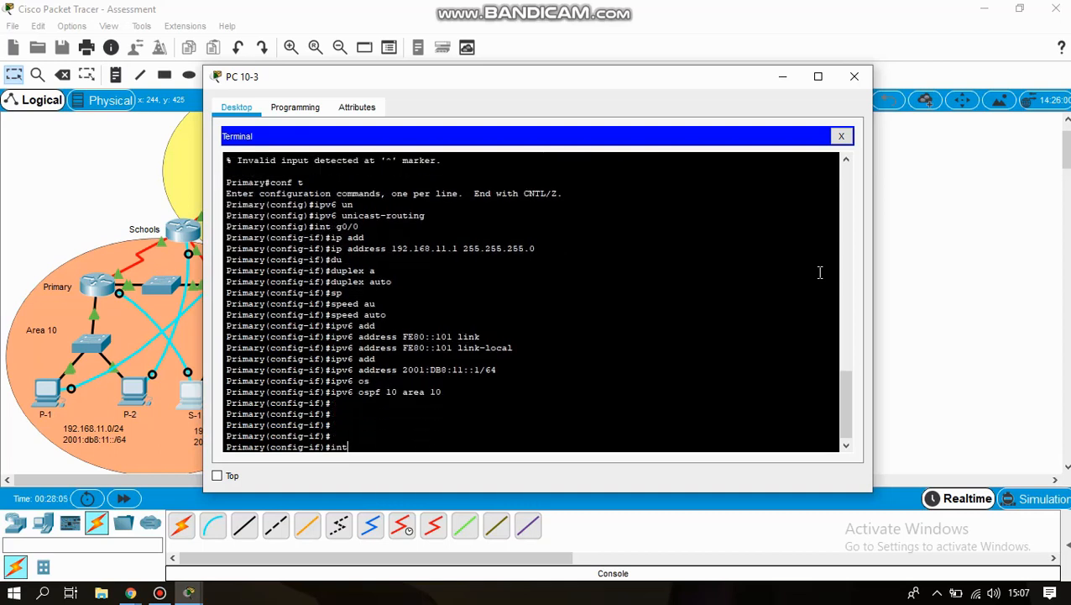
{"action": "type", "text": " g0/1"}
{"action": "key", "text": "Return"}
{"action": "type", "text": "ip add"}
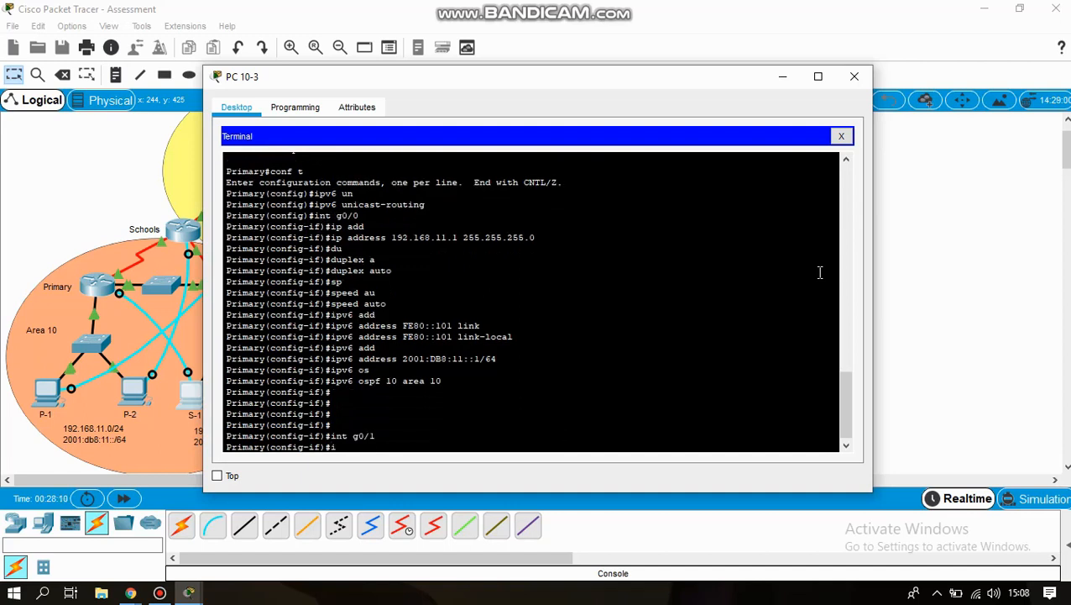
{"action": "key", "text": "Tab"}
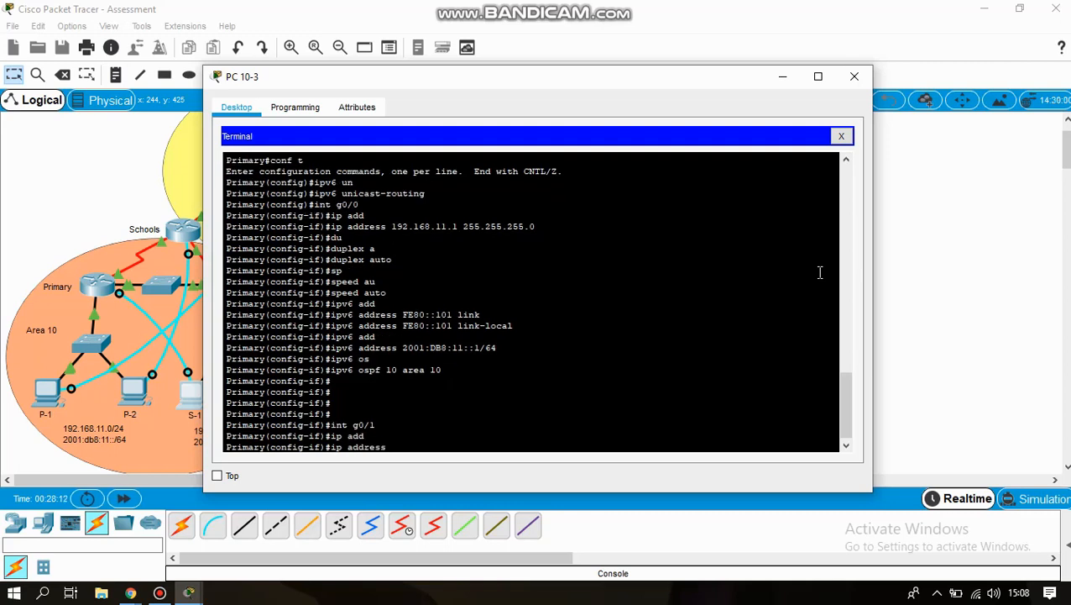
{"action": "type", "text": "172.16.10.9 255.255.255.252"}
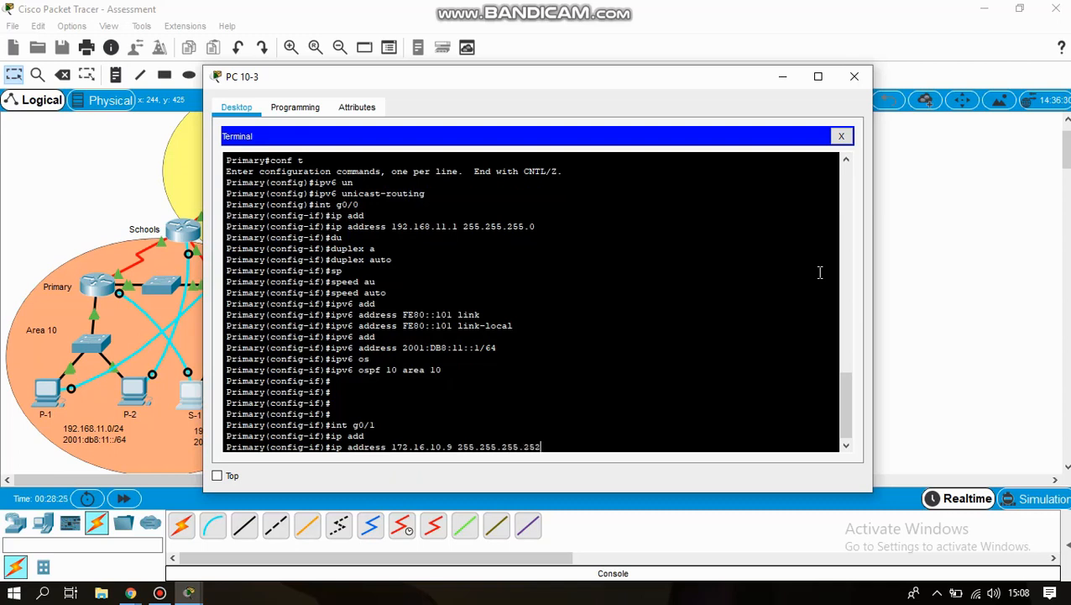
{"action": "key", "text": "Return"}
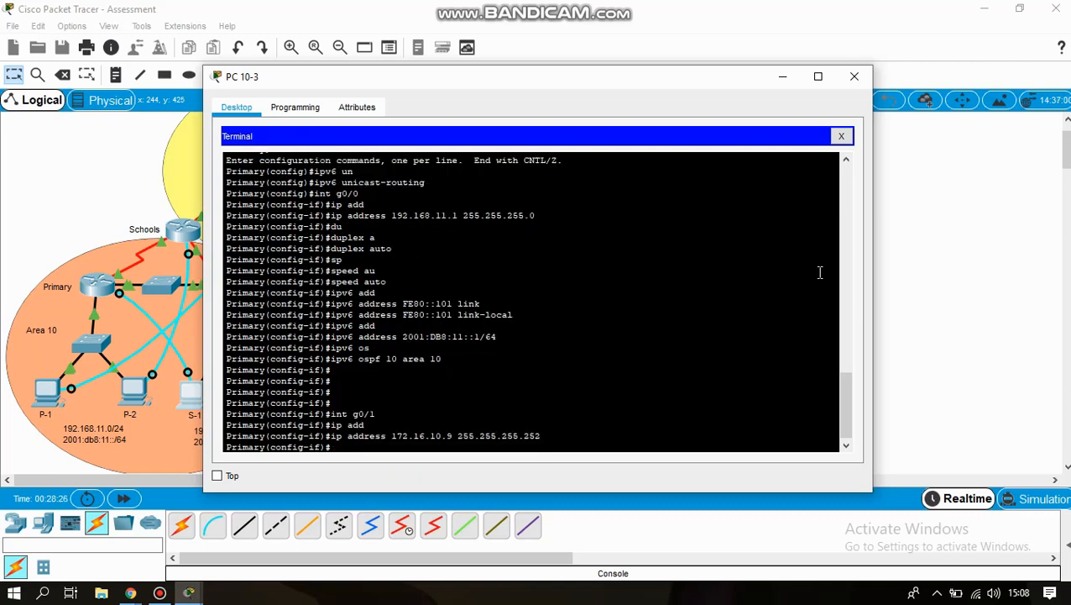
- Set the OSPF hello interval on Primary's g0/1 interface to 5
{"action": "type", "text": "ip os"}
{"action": "key", "text": "Tab"}
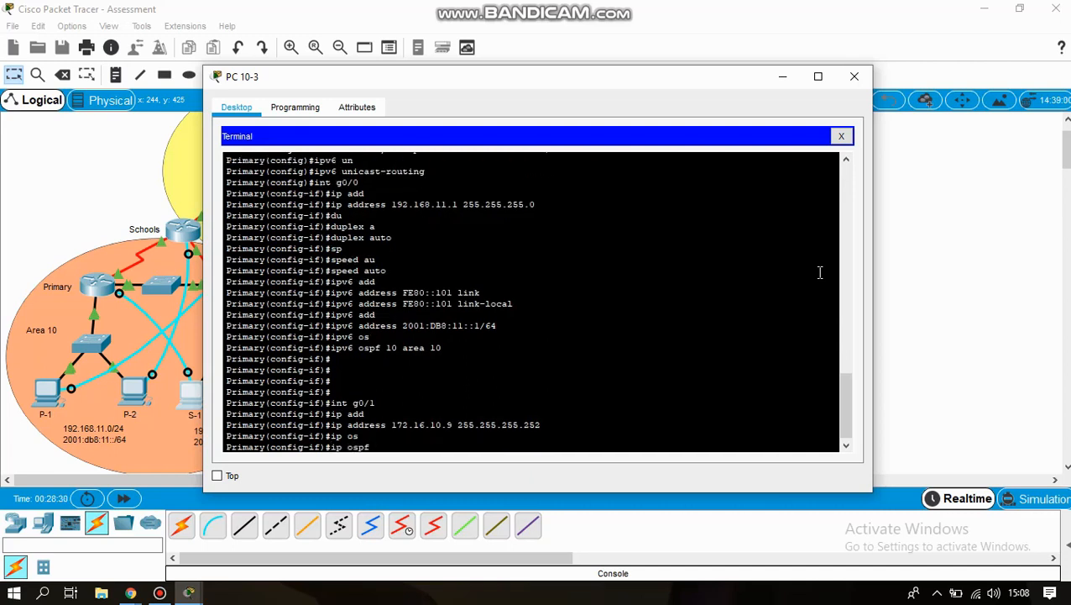
{"action": "type", "text": "hell"}
{"action": "key", "text": "Tab"}
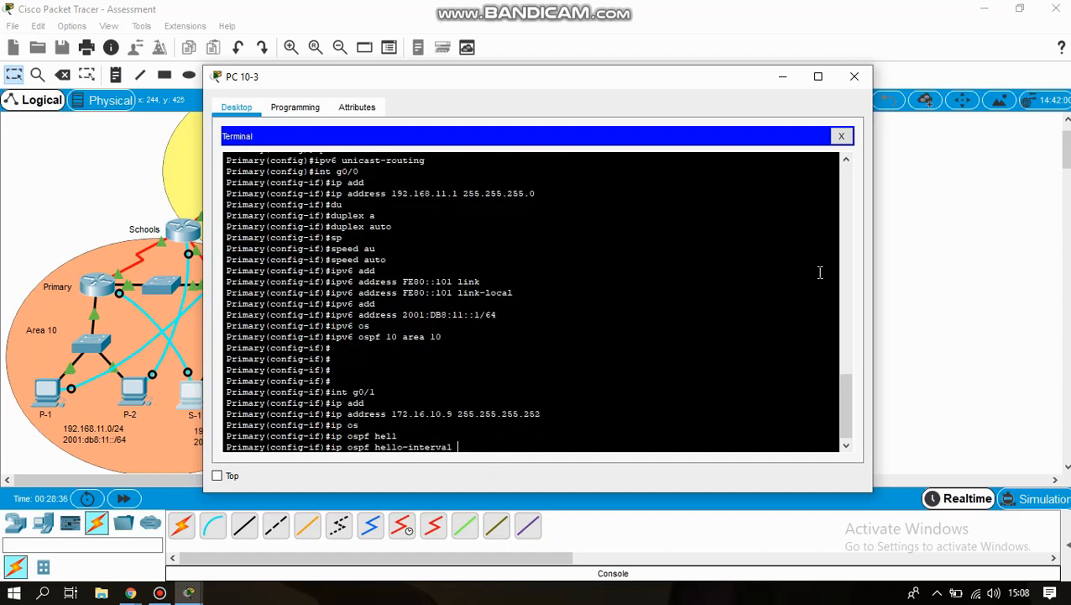
{"action": "type", "text": "5"}
{"action": "key", "text": "Return"}
- Set the OSPF dead interval on Primary's g0/1 interface to 20
{"action": "type", "text": "ip os"}
{"action": "key", "text": "Tab"}
{"action": "type", "text": "de"}
{"action": "key", "text": "Tab"}
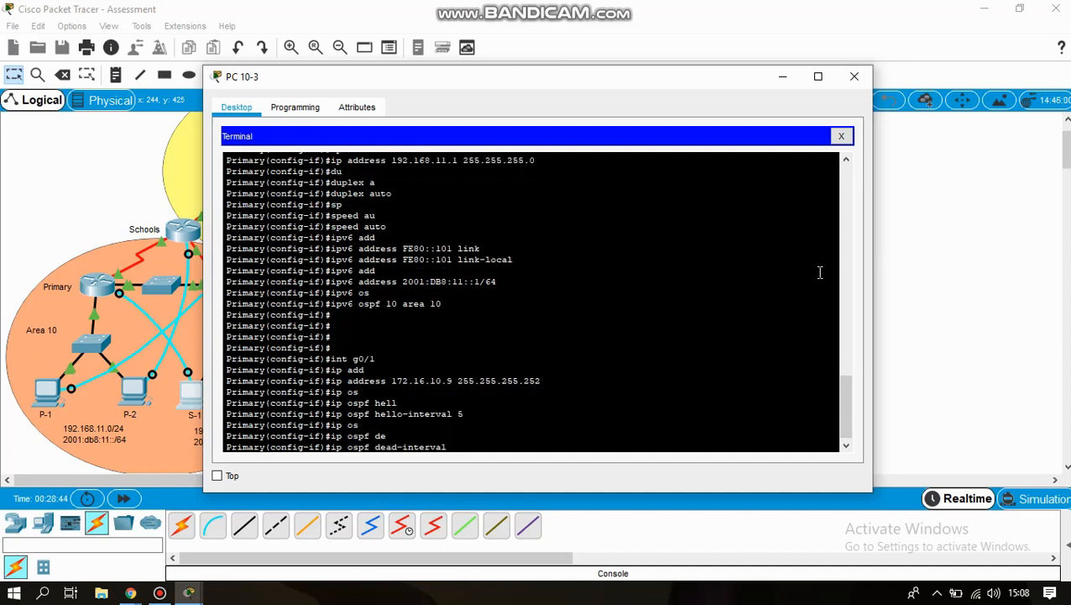
{"action": "type", "text": "20"}
{"action": "key", "text": "Return"}
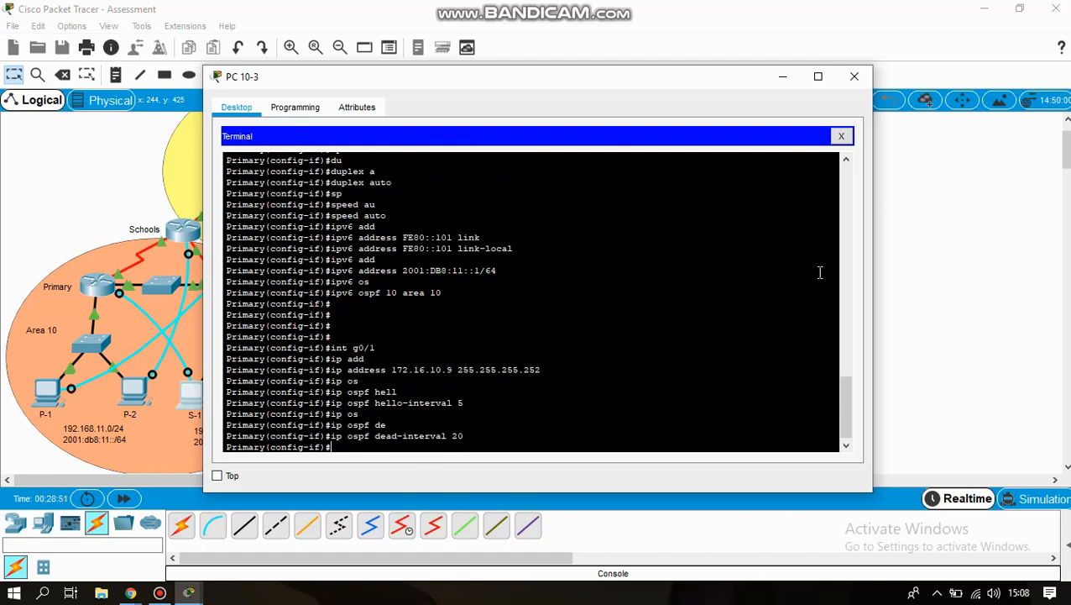
- Set the OSPF priority of Primary's g0/1 interface to 255
{"action": "type", "text": "ip os"}
{"action": "key", "text": "Tab"}
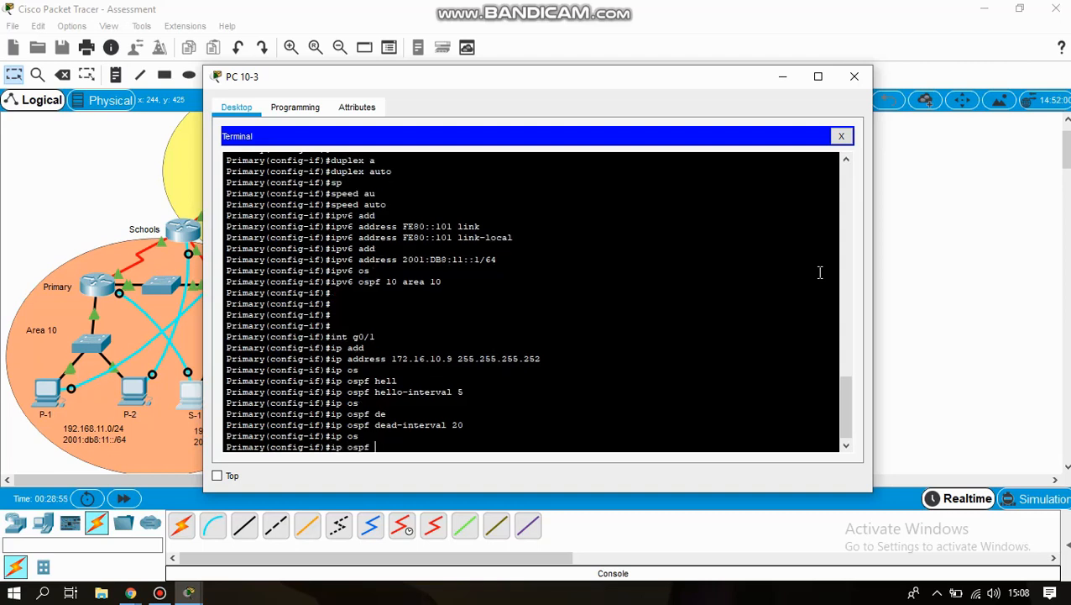
{"action": "type", "text": "p"}
{"action": "key", "text": "Tab"}
{"action": "type", "text": "255"}
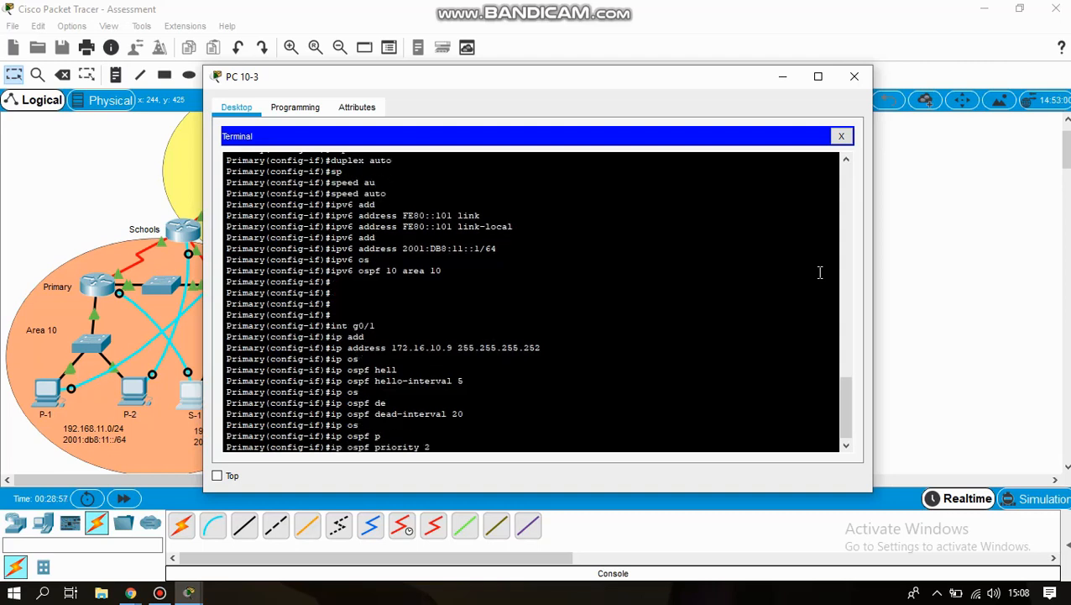
{"action": "key", "text": "Return"}
- Set the duplex mode of Primary's g0/1 interface to auto
{"action": "type", "text": "d"}
{"action": "key", "text": "Tab"}
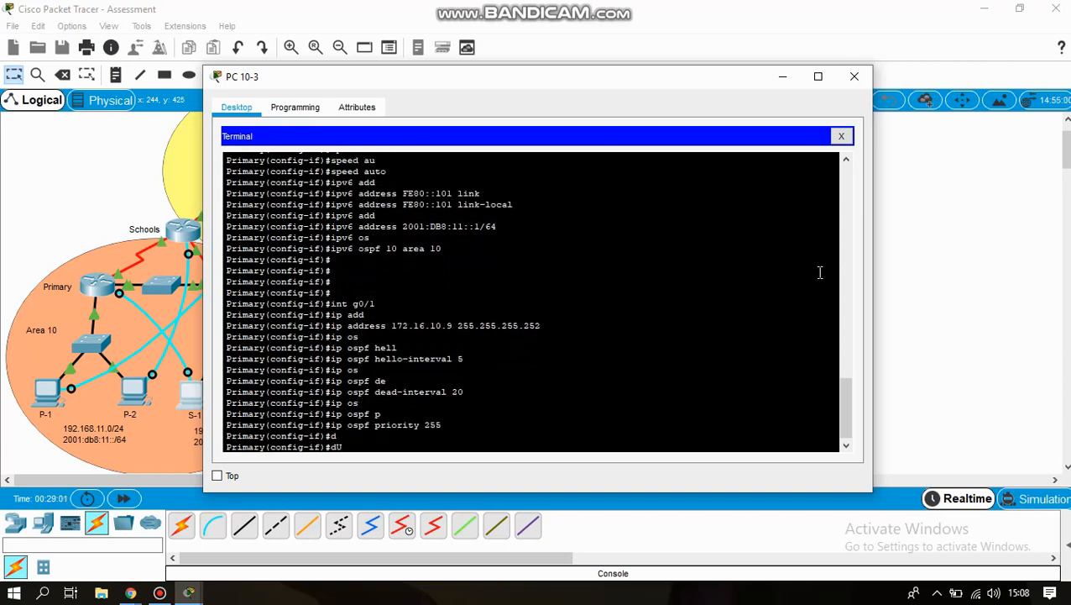
{"action": "type", "text": "UP"}
{"action": "key", "text": "Tab"}
{"action": "key", "text": "BackSpace"}
{"action": "key", "text": "BackSpace"}
{"action": "key", "text": "BackSpace"}
{"action": "key", "text": "BackSpace"}
{"action": "key", "text": "BackSpace"}
{"action": "key", "text": "BackSpace"}
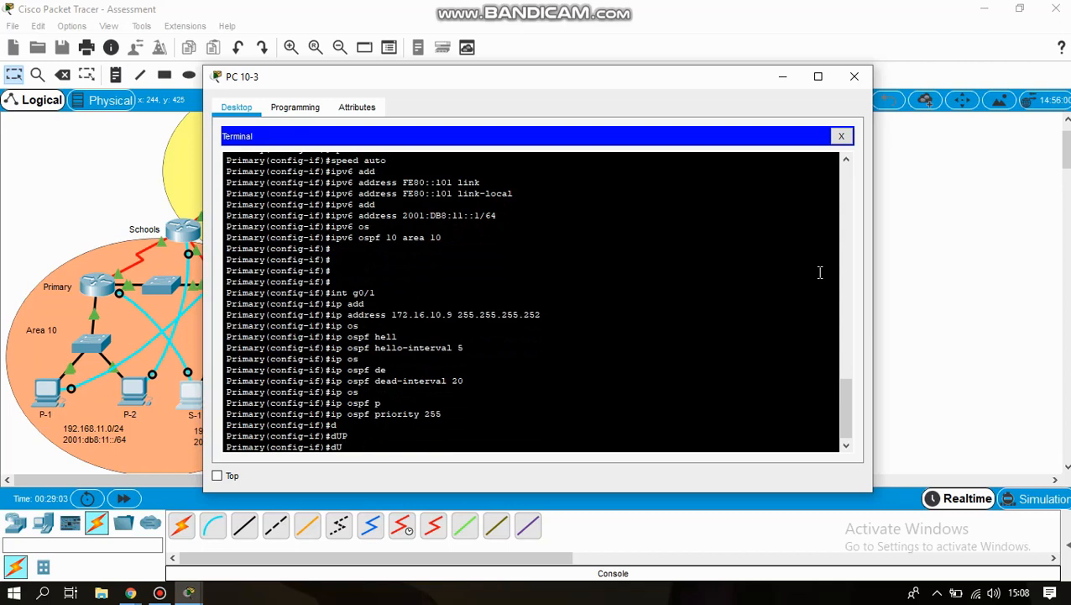
{"action": "type", "text": "UP"}
{"action": "key", "text": "BackSpace"}
{"action": "key", "text": "BackSpace"}
{"action": "key", "text": "BackSpace"}
{"action": "type", "text": "dup"}
{"action": "key", "text": "Tab"}
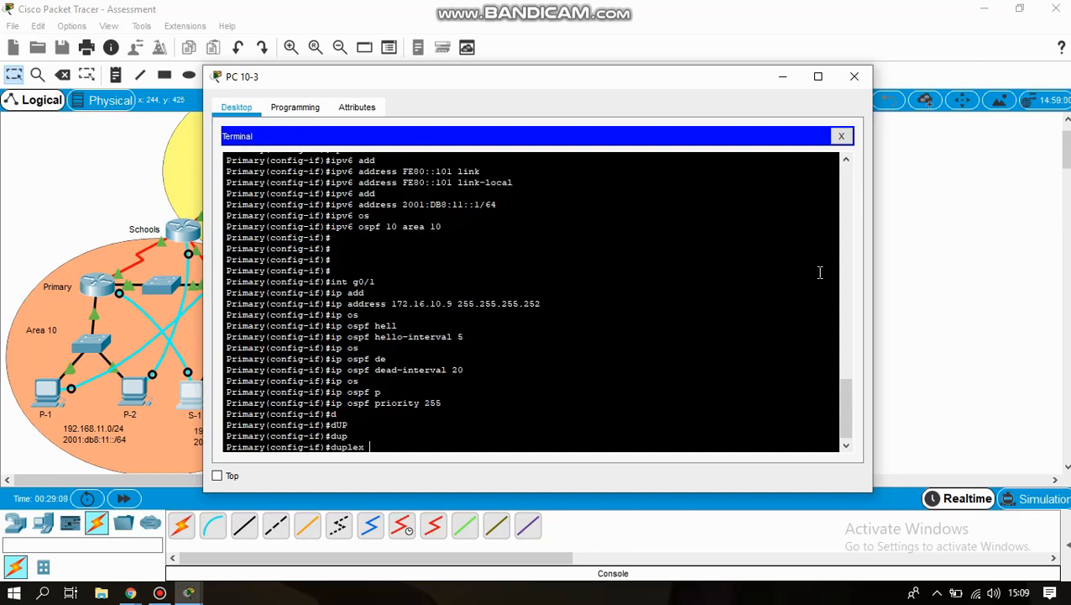
{"action": "type", "text": "a"}
{"action": "key", "text": "Tab"}
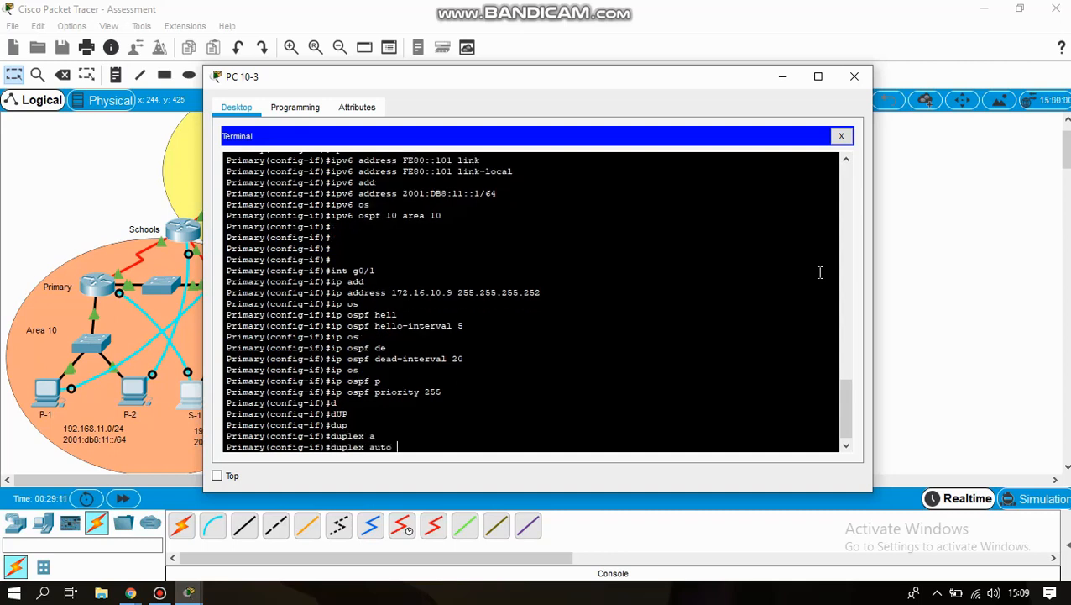
{"action": "key", "text": "Return"}
- Set the speed of Primary's g0/1 interface to auto
{"action": "type", "text": "sp"}
{"action": "key", "text": "Tab"}
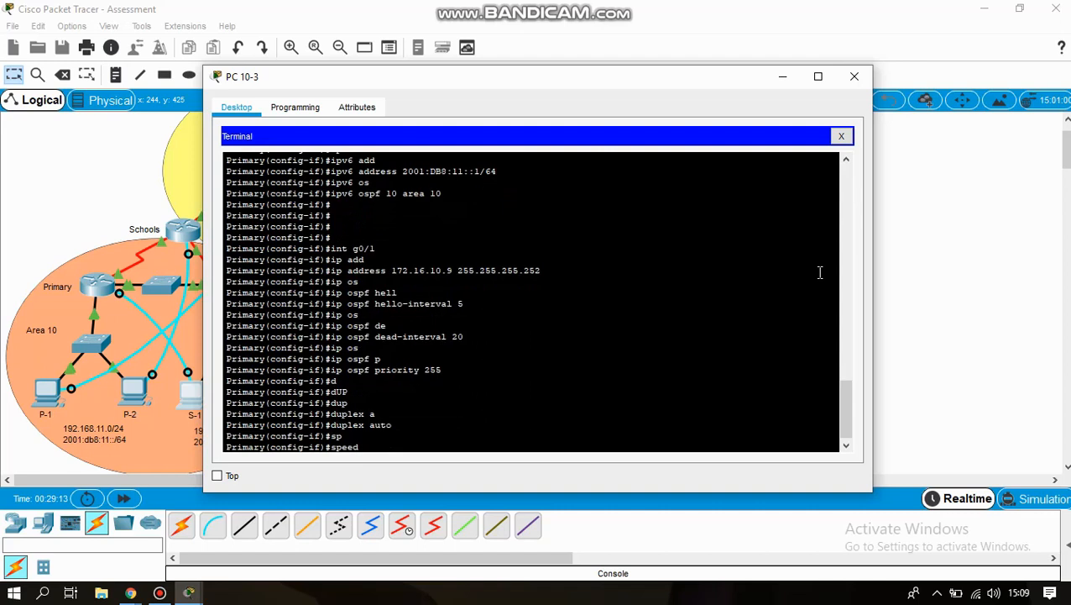
{"action": "key", "text": "Tab"}
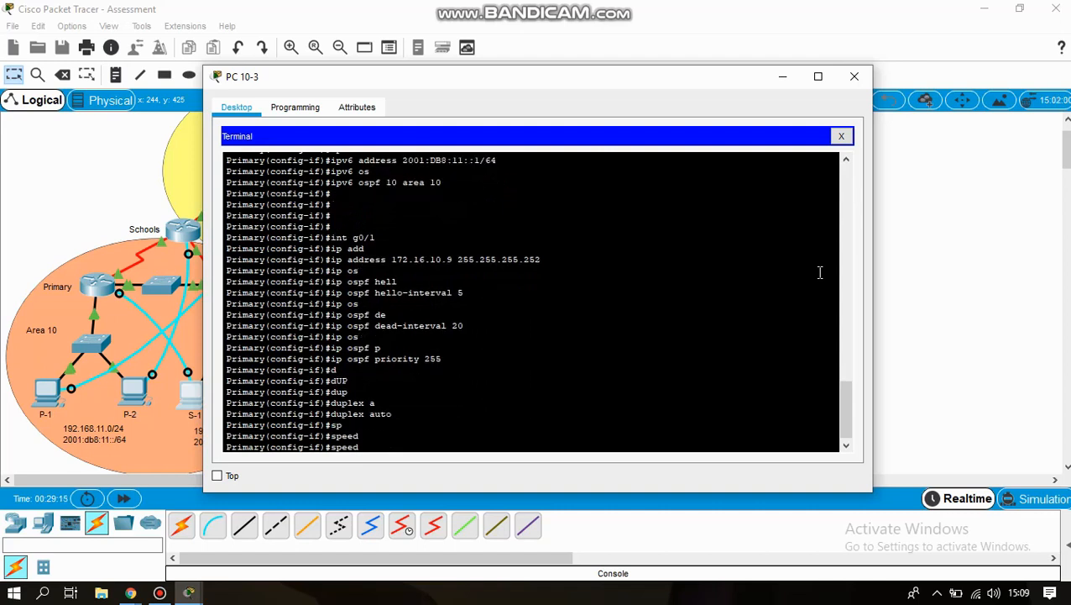
{"action": "type", "text": "a"}
{"action": "key", "text": "Tab"}
{"action": "key", "text": "Return"}
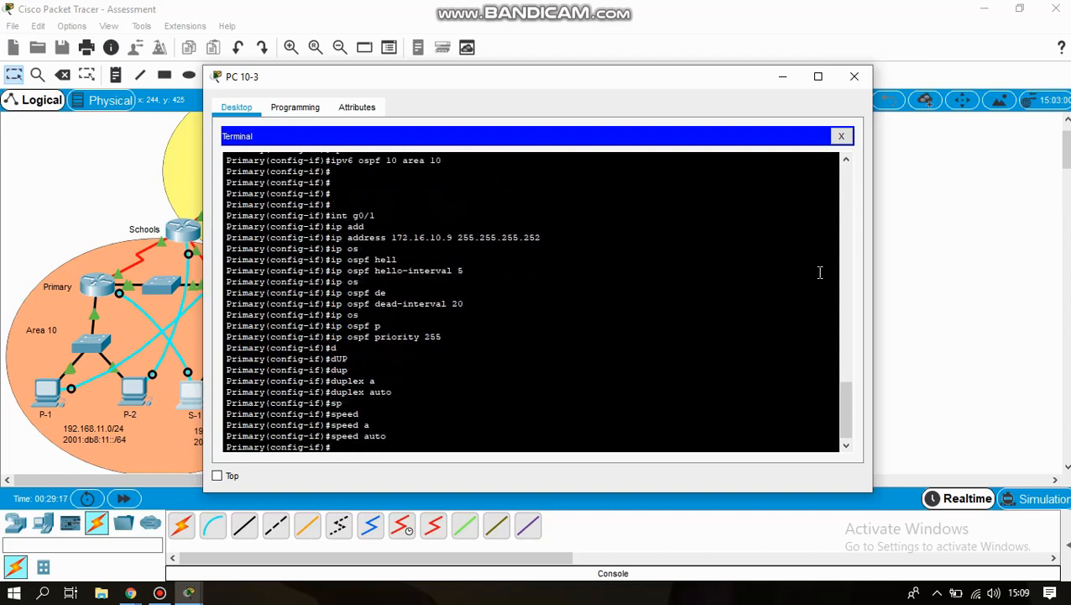
- Assign the IPv6 link-local address FE80::101 to Primary's g0/1 interface
{"action": "type", "text": "ipv6 add"}
{"action": "key", "text": "Tab"}
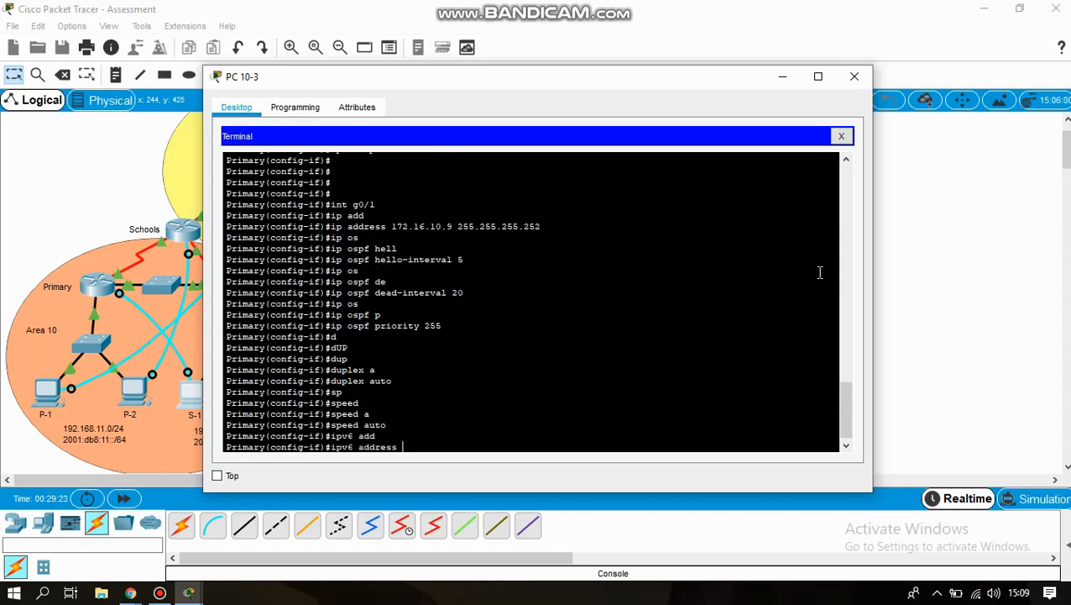
{"action": "type", "text": "FE80::101 link"}
{"action": "key", "text": "Tab"}
{"action": "key", "text": "Return"}
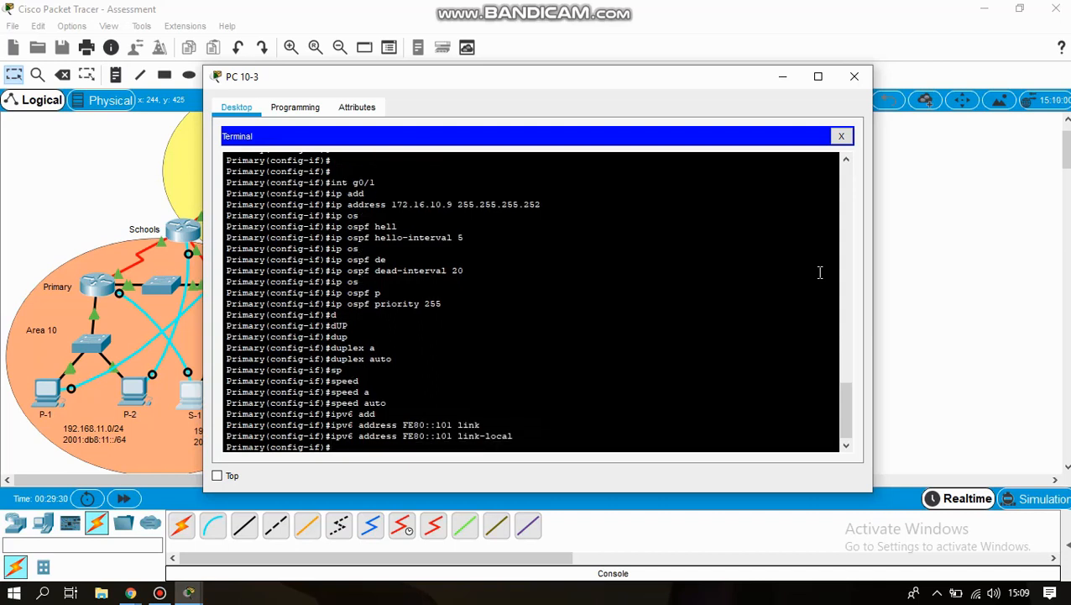
- Assign the IPv6 address 2001:DB8:10C::1/64 to Primary's g0/1 interface
{"action": "type", "text": "ipv6 add"}
{"action": "key", "text": "Tab"}
{"action": "type", "text": "2001"}
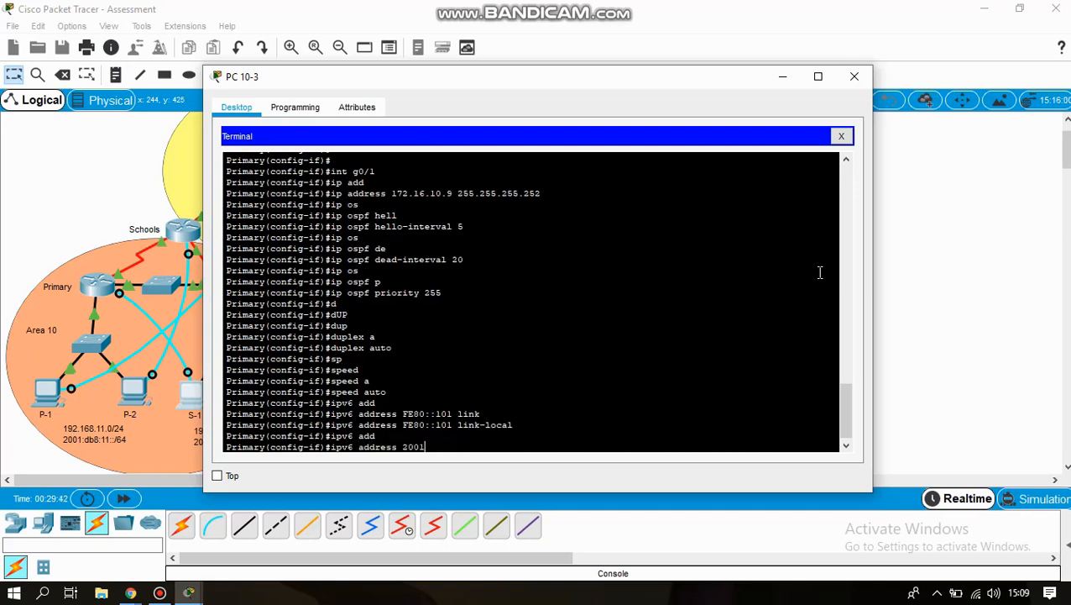
{"action": "type", "text": ":DB8:10C::1/64"}
{"action": "key", "text": "Return"}
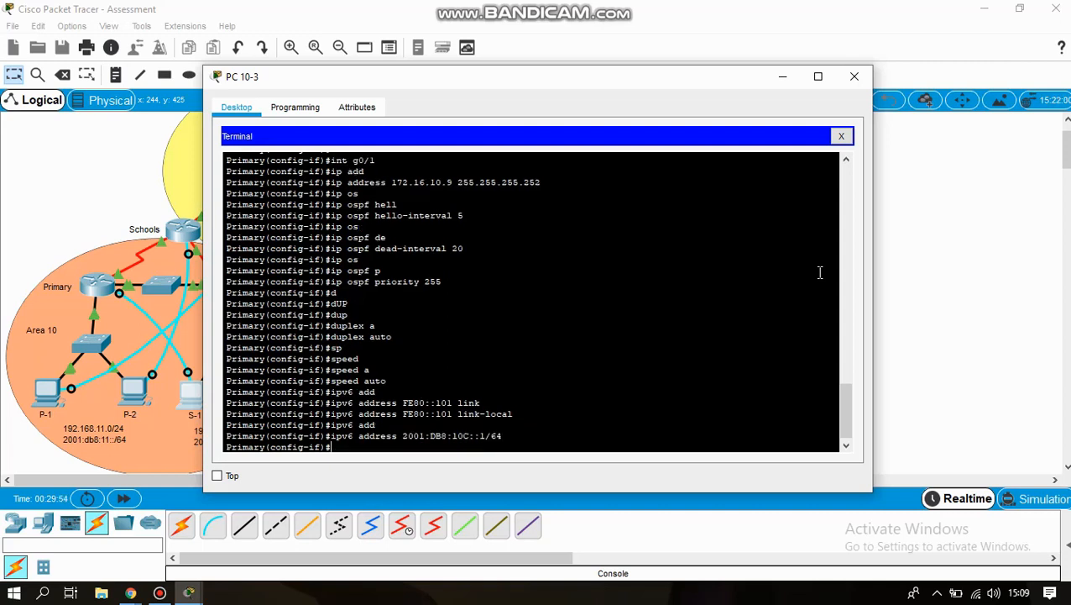
- Set the IPv6 OSPF hello interval on Primary's g0/1 interface to 5
{"action": "type", "text": "ipv6 os"}
{"action": "key", "text": "Tab"}
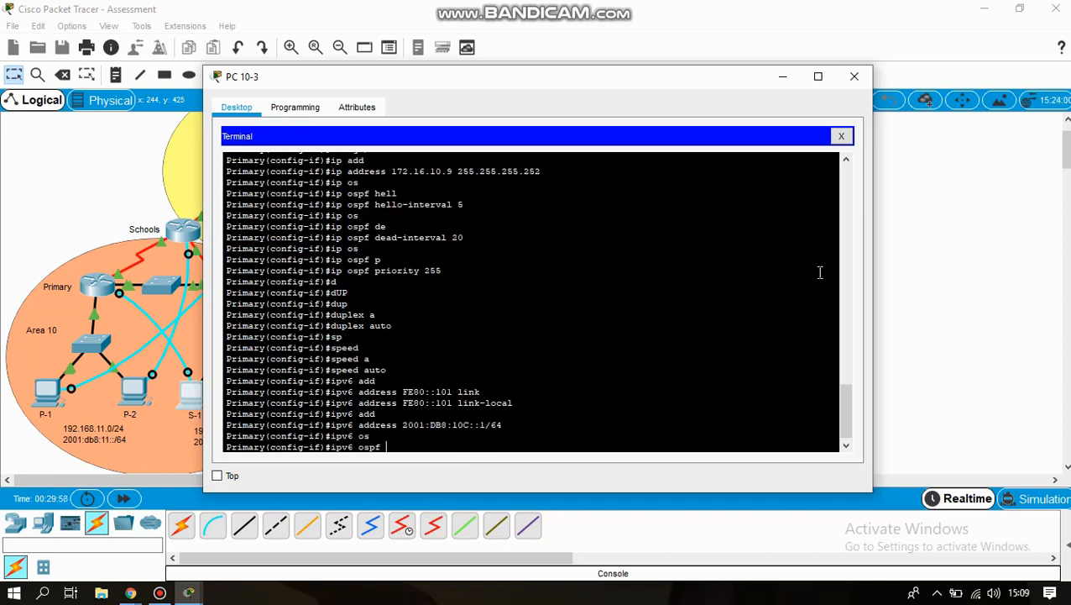
{"action": "type", "text": "h"}
{"action": "key", "text": "Tab"}
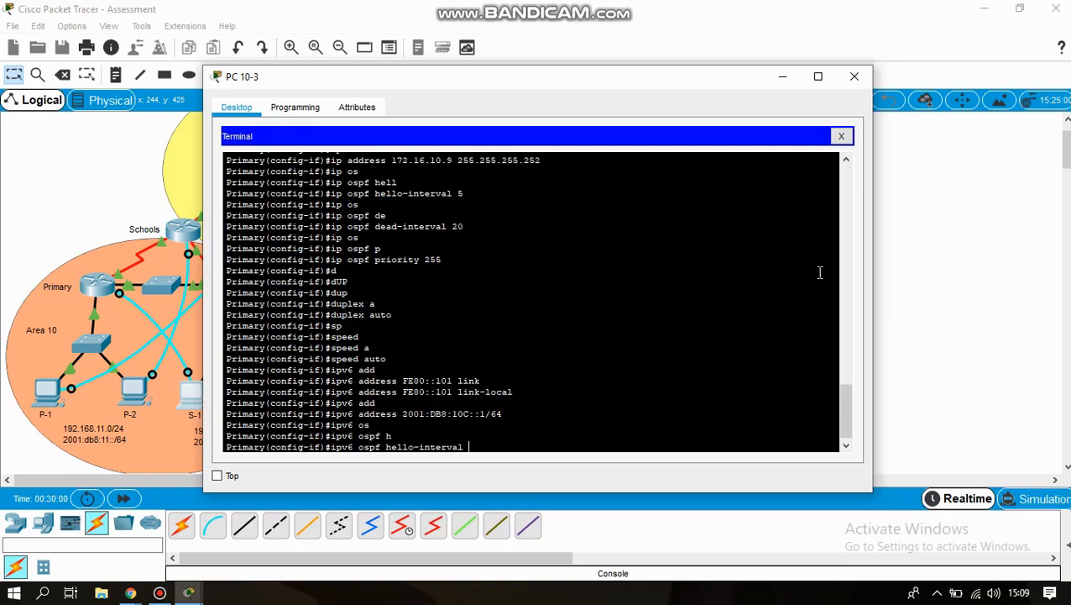
{"action": "type", "text": "5"}
{"action": "key", "text": "Return"}
- Set the IPv6 OSPF dead interval on Primary's g0/1 interface to 20
{"action": "type", "text": "ipv6 os"}
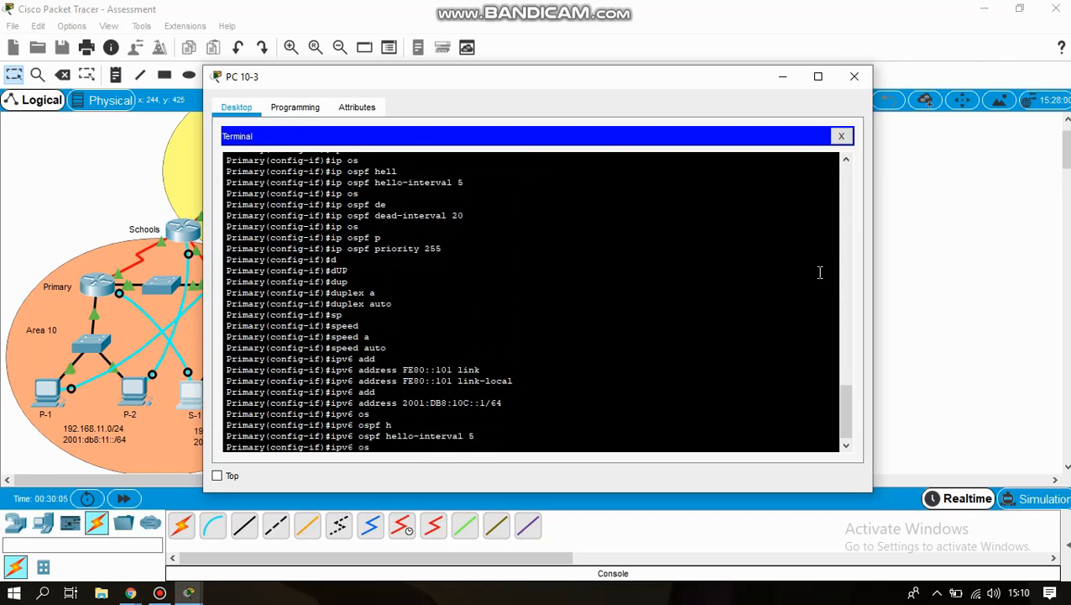
{"action": "key", "text": "Tab"}
{"action": "type", "text": "d"}
{"action": "key", "text": "Tab"}
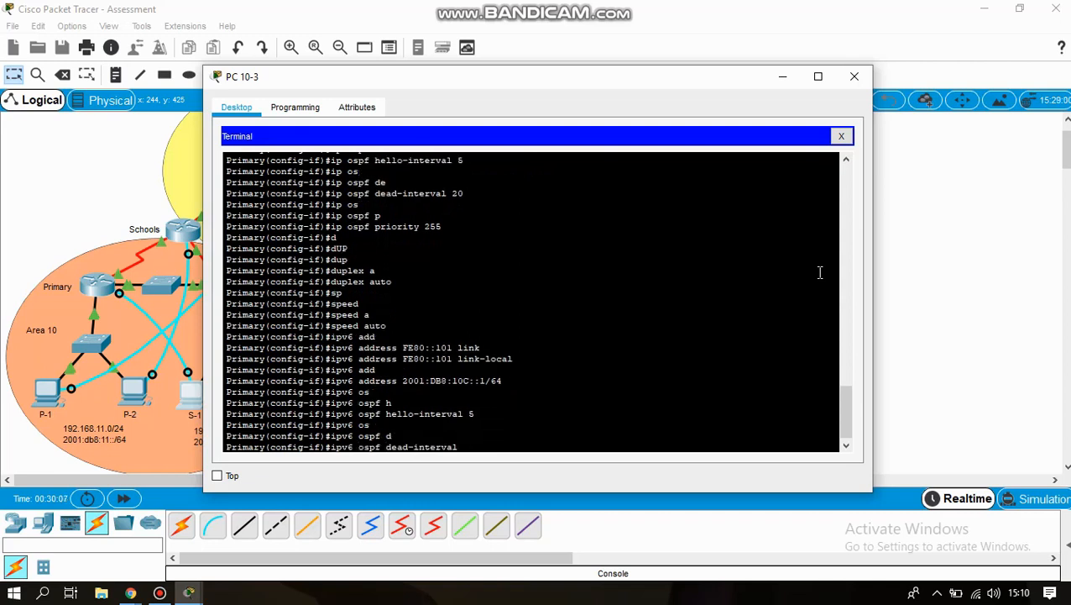
{"action": "type", "text": "20"}
{"action": "key", "text": "Return"}
- Set the IPv6 OSPF priority of Primary's g0/1 interface to 255
{"action": "type", "text": "ipv6 os"}
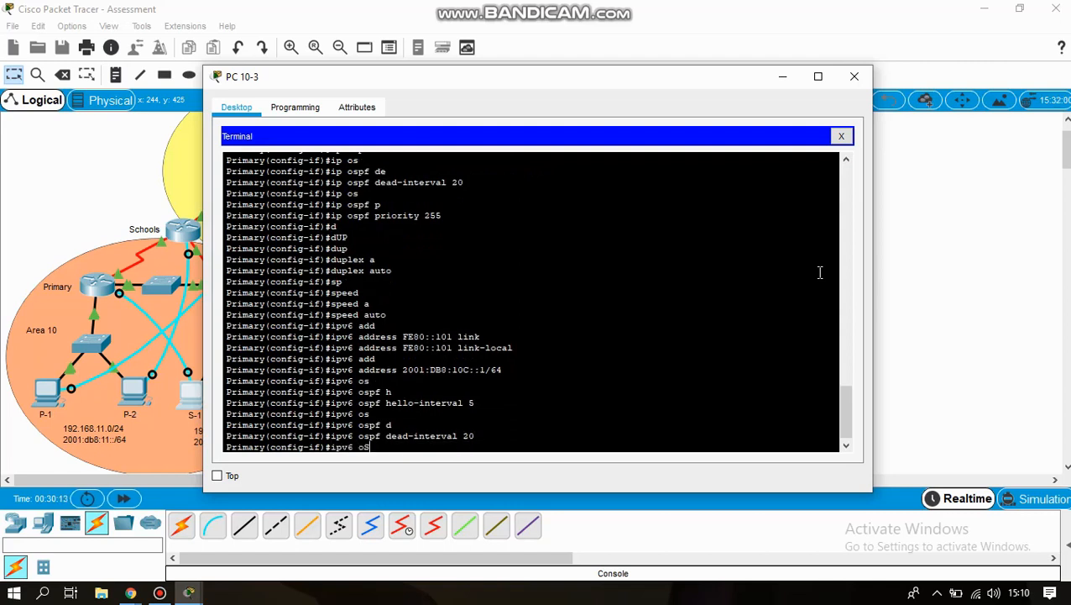
{"action": "key", "text": "Tab"}
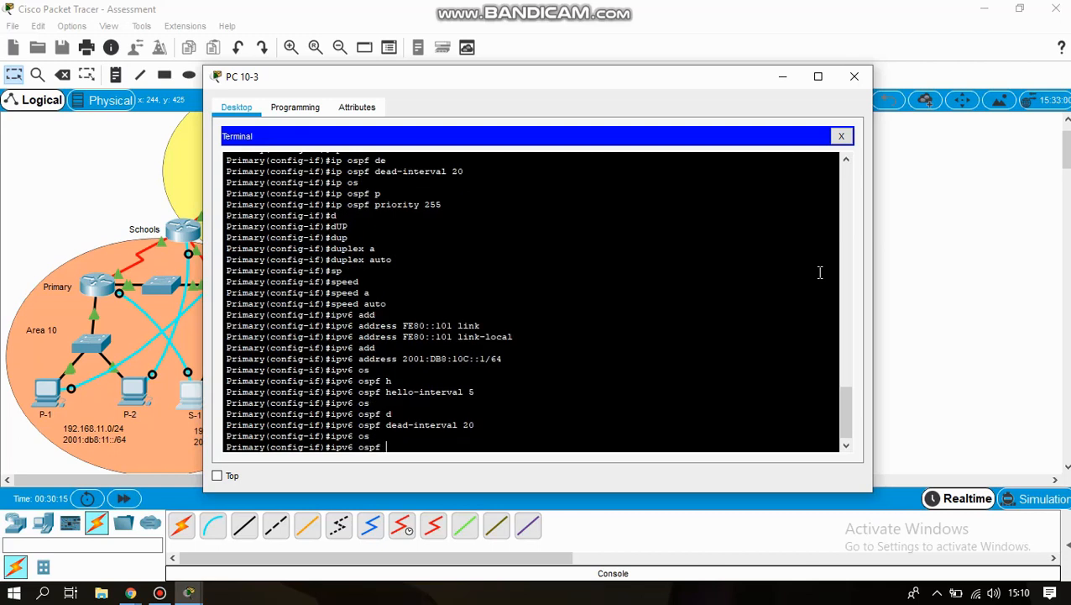
{"action": "type", "text": "p"}
{"action": "key", "text": "Tab"}
{"action": "type", "text": "255"}
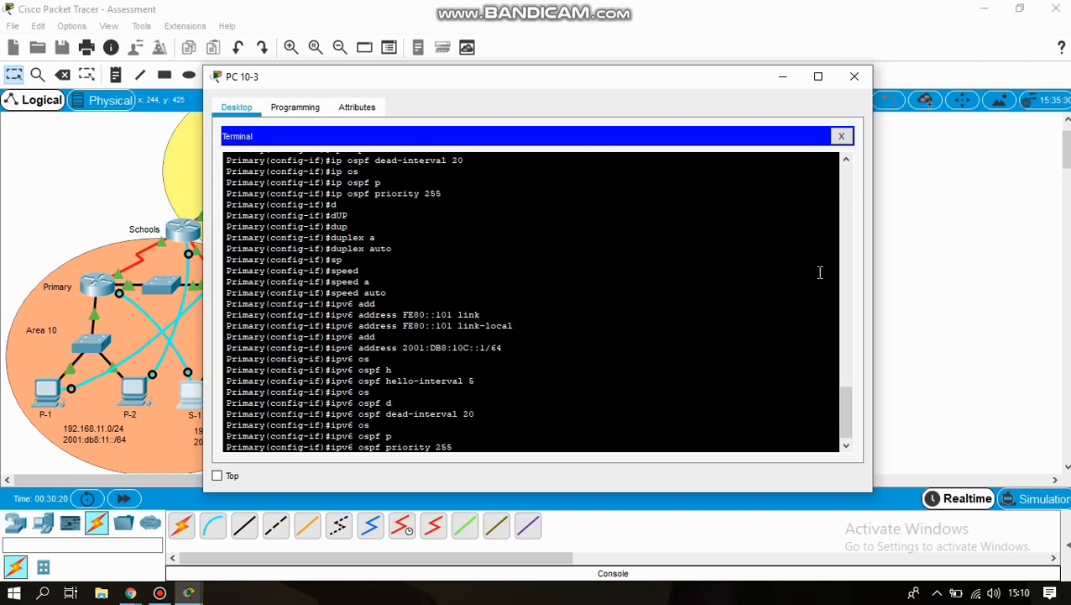
{"action": "key", "text": "Return"}
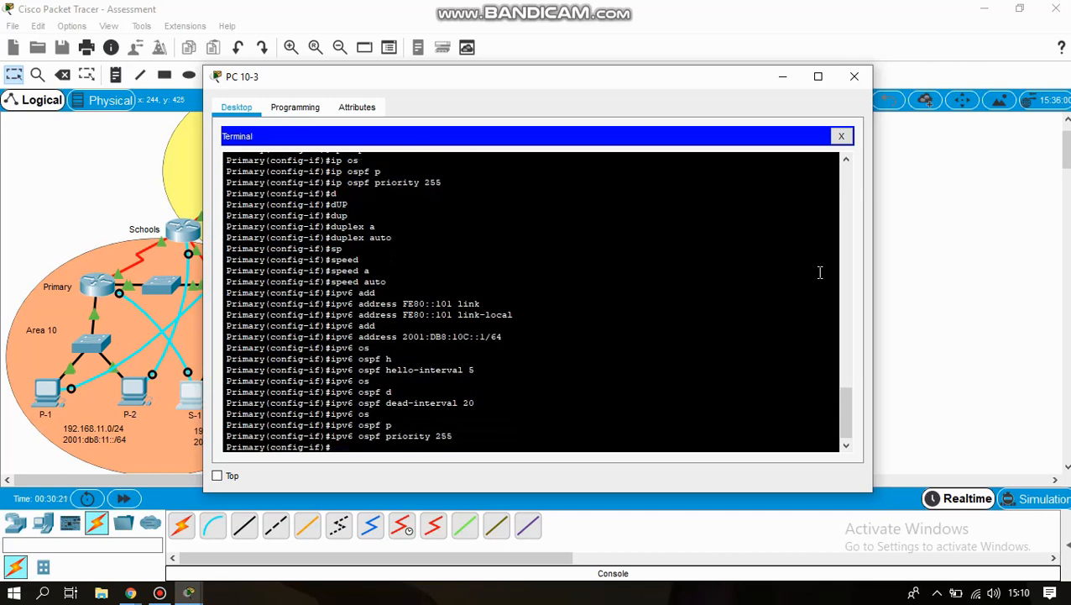
- Enable IPv6 OSPF process 10 in area 10 on Primary's g0/1 interface
{"action": "type", "text": "ipv6 os"}
{"action": "key", "text": "Tab"}
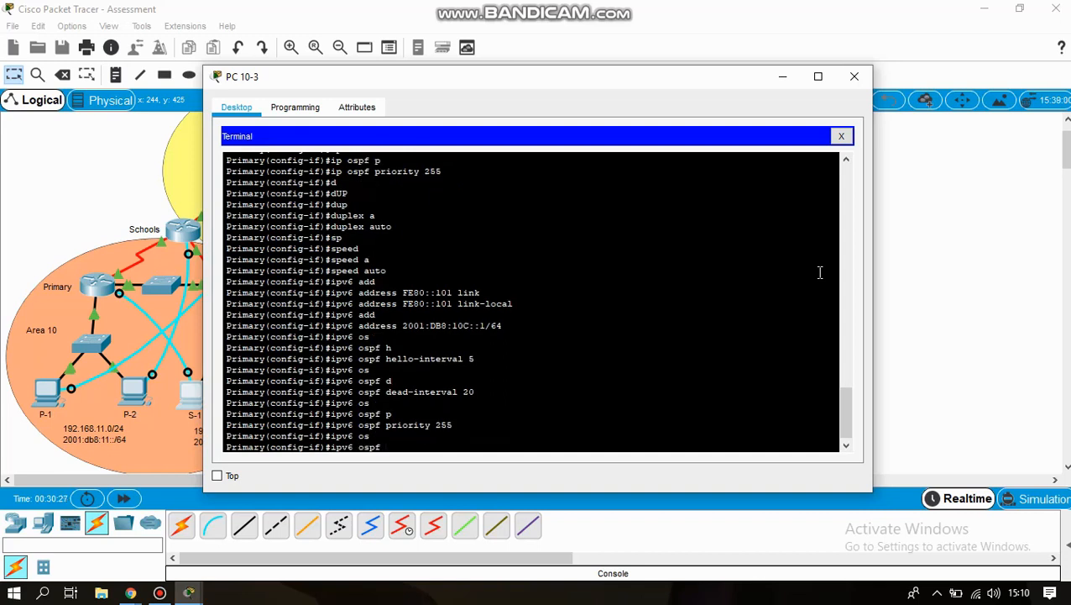
{"action": "type", "text": "10 area 10"}
{"action": "key", "text": "Return"}
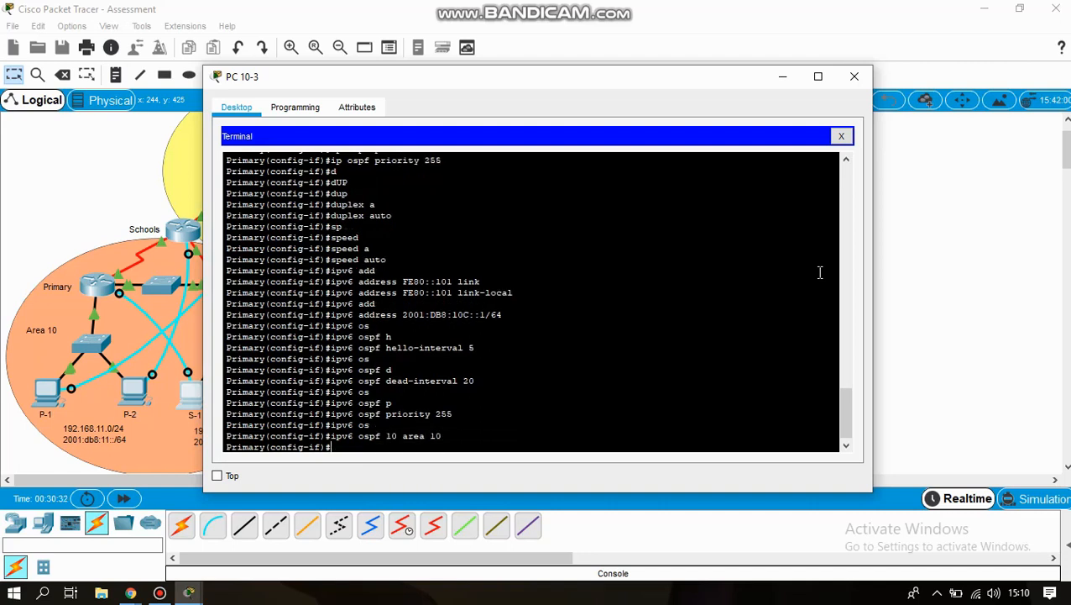
{"action": "key", "text": "Return"}
{"action": "key", "text": "Return"}
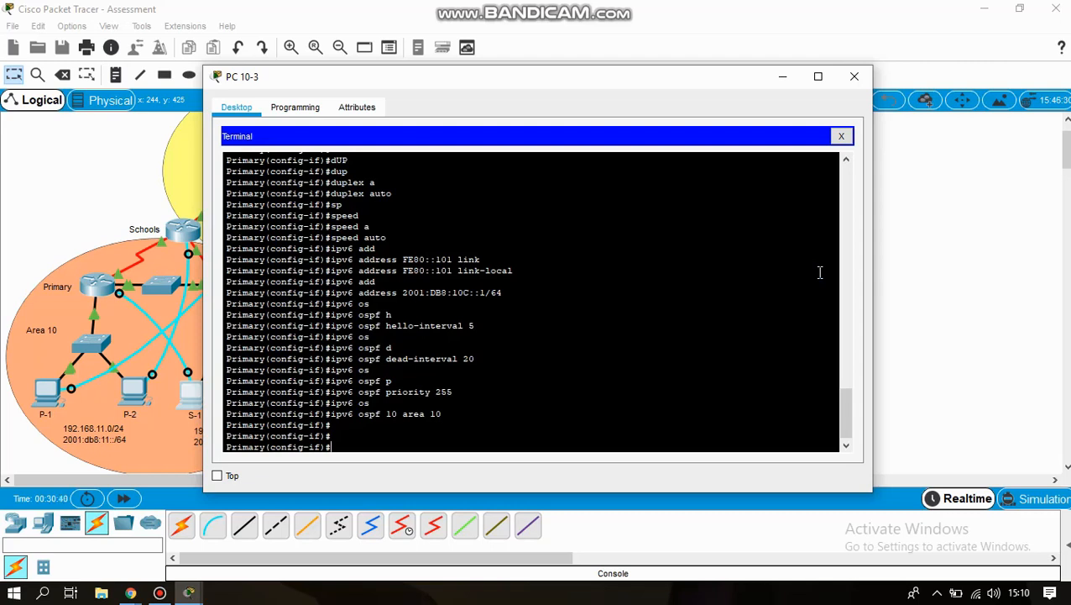
- Assign the IPv4 address 172.16.10.2 with mask 255.255.255.252 to Primary's s0/0/0 interface
{"action": "type", "text": "int s0/0/0"}
{"action": "key", "text": "Return"}
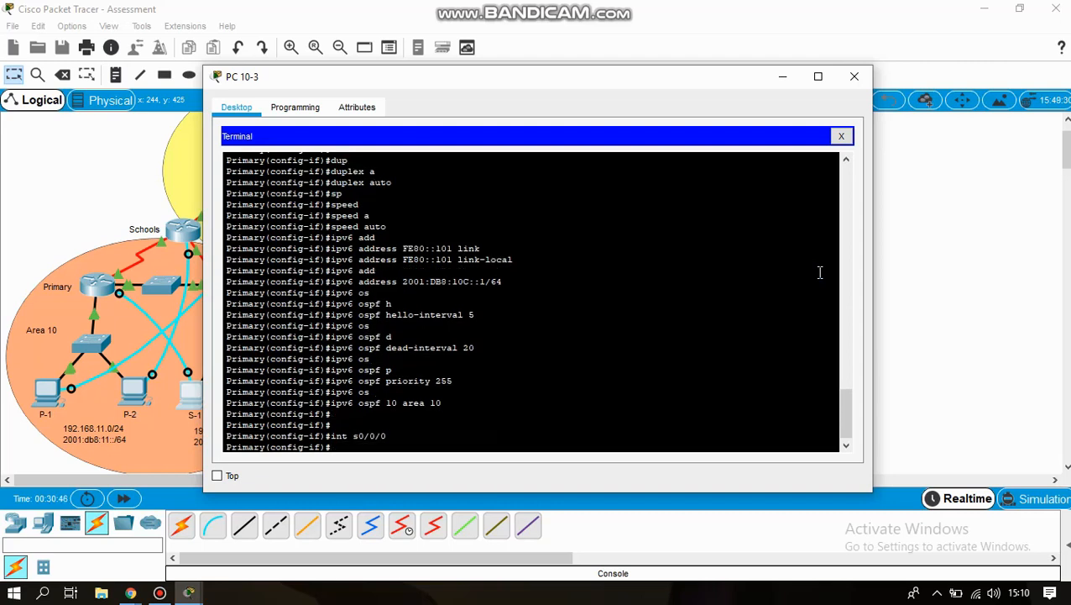
{"action": "type", "text": "ip add"}
{"action": "key", "text": "Tab"}
{"action": "type", "text": "172."}
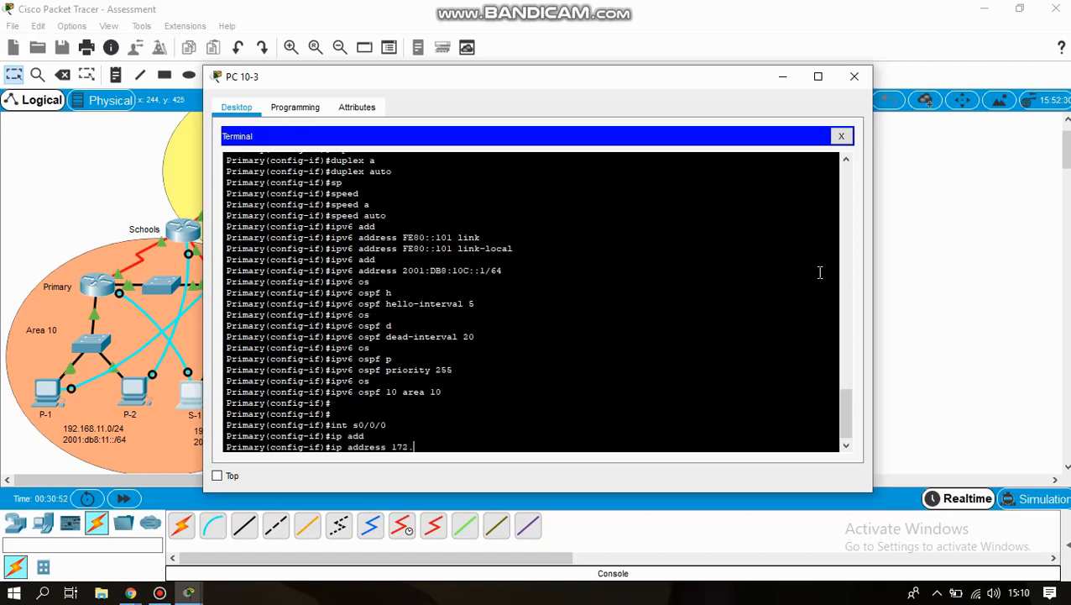
{"action": "type", "text": "16.10.2 255.255.255.252"}
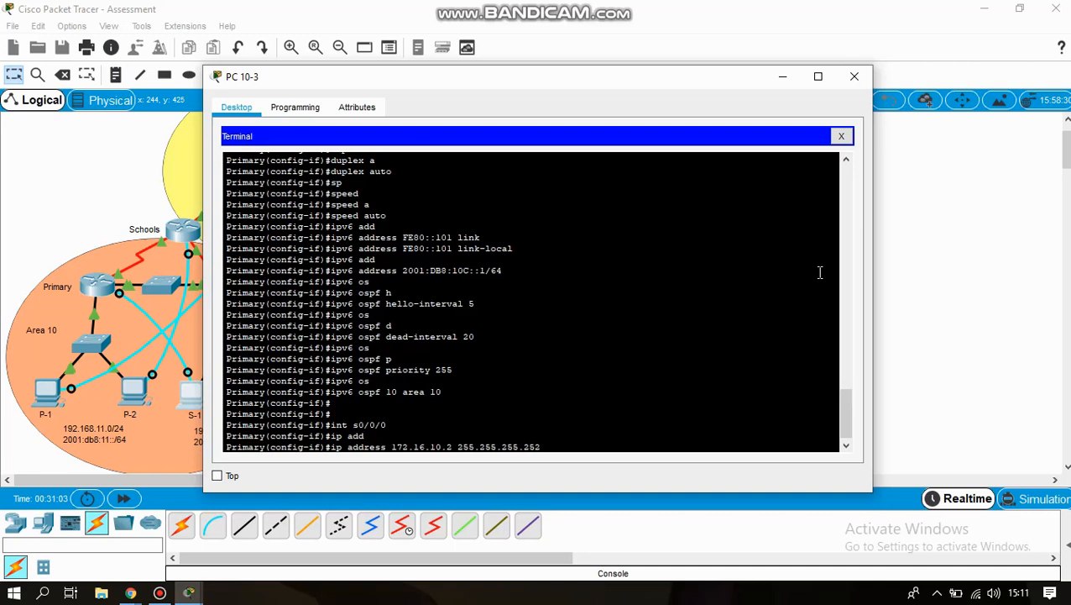
{"action": "key", "text": "Return"}
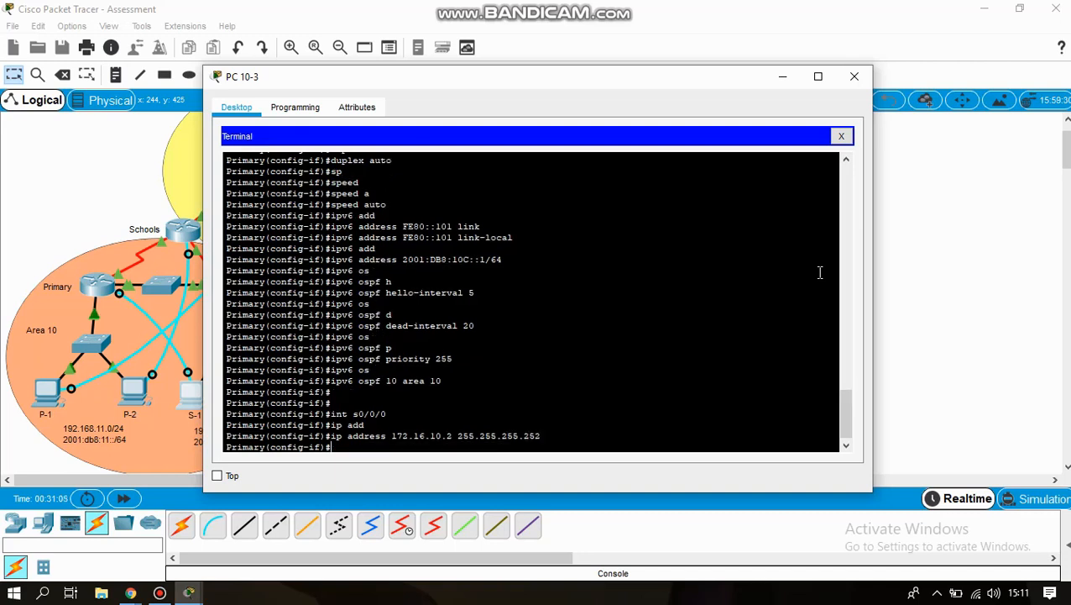
- Assign the IPv6 address 2001:DB8:10A::2/64 to Primary's s0/0/0 interface
{"action": "type", "text": "ipv6"}
{"action": "key", "text": "Tab"}
{"action": "type", "text": "add"}
{"action": "key", "text": "Tab"}
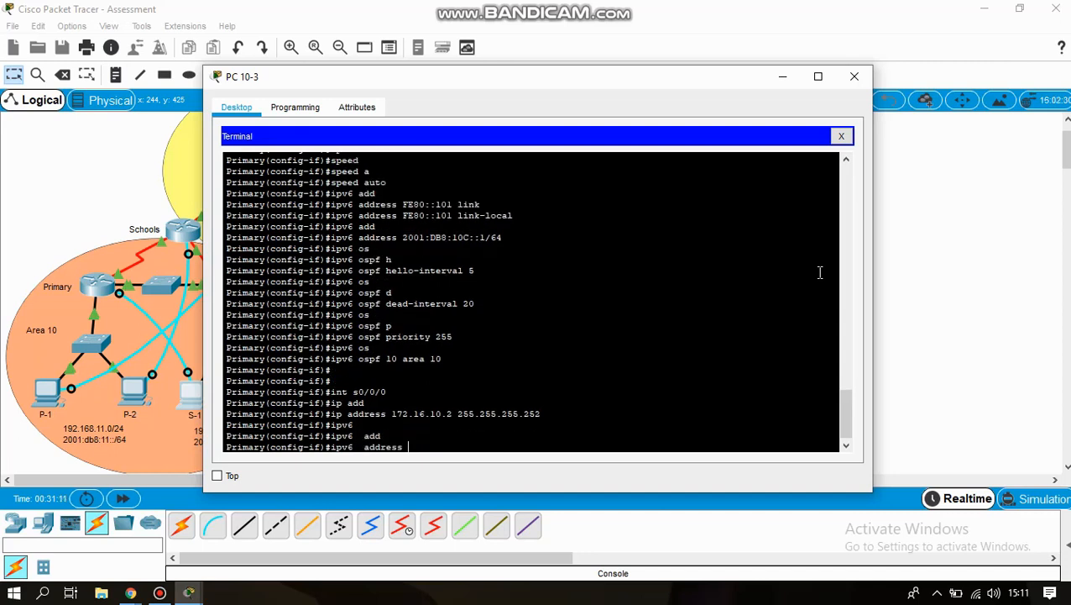
{"action": "type", "text": "2001:DB8:10A"}
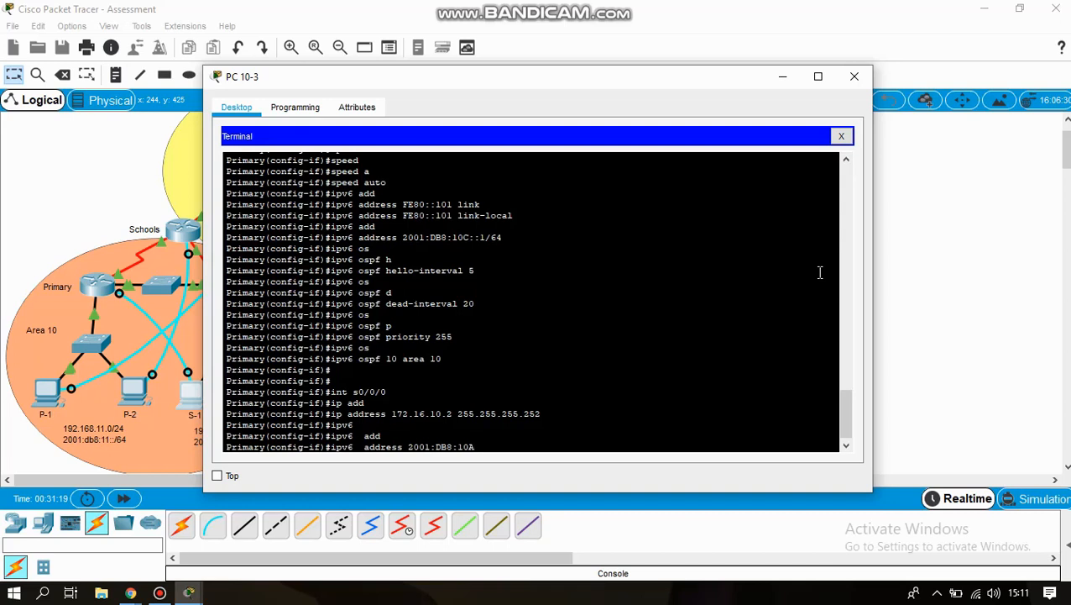
{"action": "type", "text": "::2/64"}
{"action": "key", "text": "Return"}
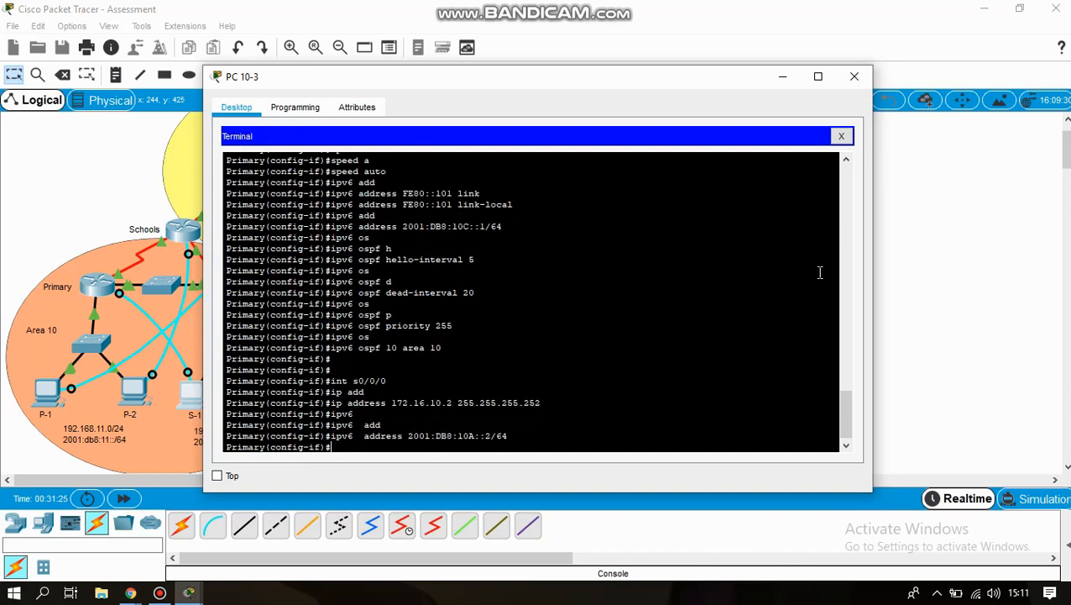
- Begin an IPv6 OSPF configuration command for Primary's s0/0/0 interface
{"action": "type", "text": "ipv6 os"}
{"action": "key", "text": "Tab"}
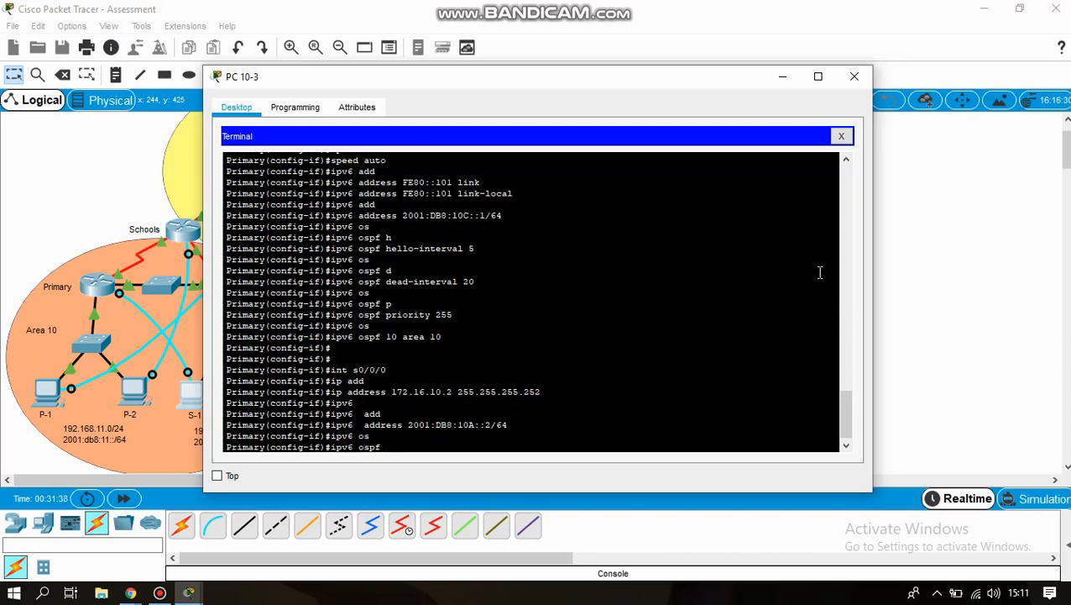
- Assign serial interface s0/0/0 to IPv6 OSPF process 10 in area 10
{"action": "type", "text": "10 area 10"}
{"action": "key", "text": "Return"}
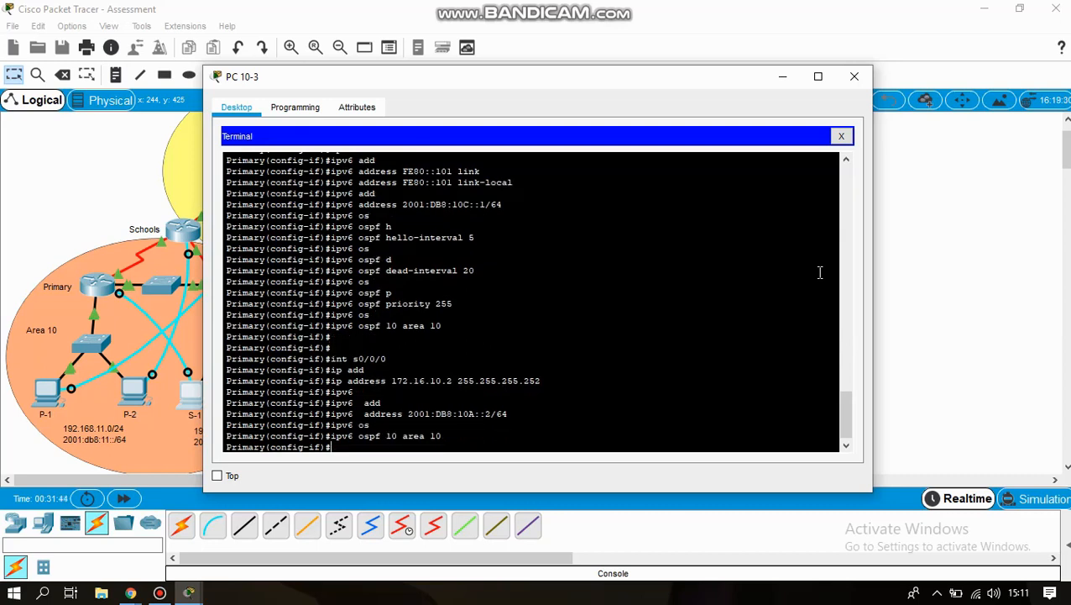
{"action": "key", "text": "Return"}
{"action": "key", "text": "Return"}
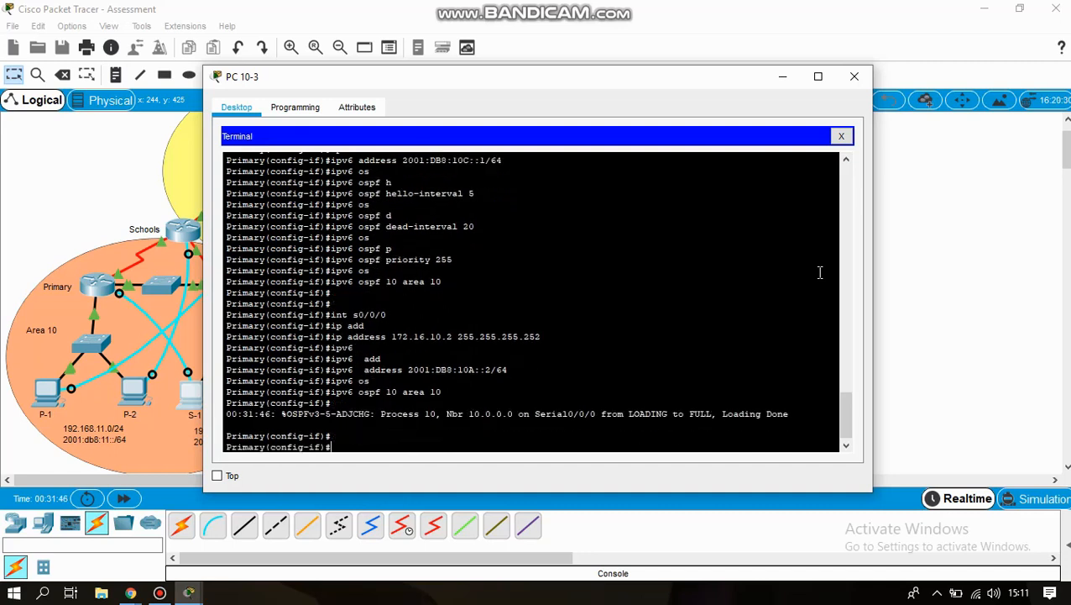
{"action": "key", "text": "Return"}
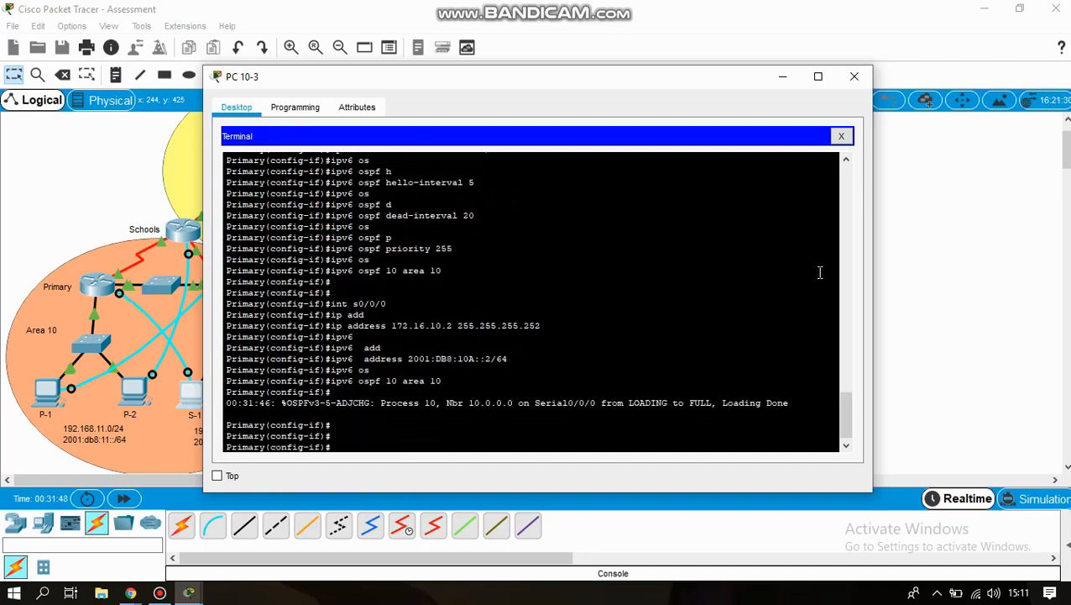
- Start IPv4 OSPF routing process 10 on the Primary router
{"action": "type", "text": "rou"}
{"action": "key", "text": "Tab"}
{"action": "type", "text": "tr"}
{"action": "key", "text": "BackSpace"}
{"action": "type", "text": "er ospf"}
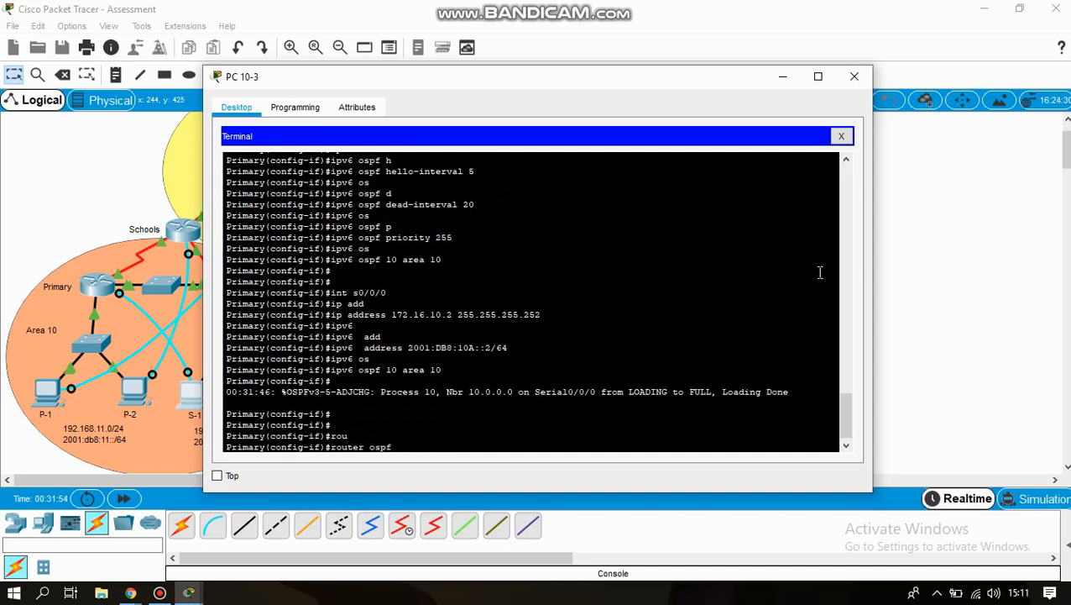
{"action": "type", "text": " 10"}
{"action": "key", "text": "Return"}
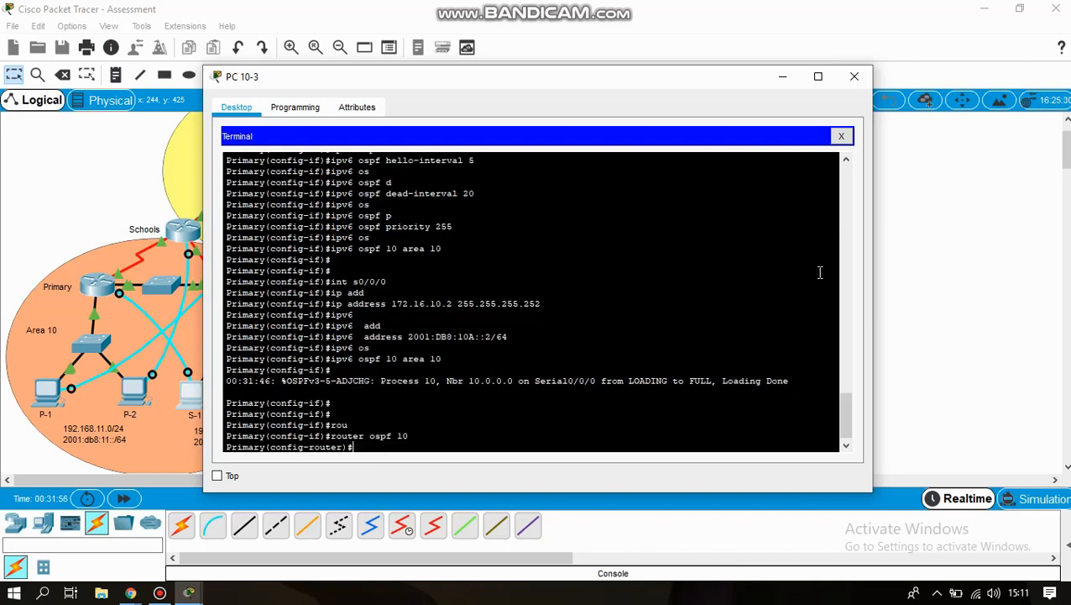
- Set the router ID of the IPv4 OSPF process to 10.1.1.1
{"action": "type", "text": "r"}
{"action": "key", "text": "Tab"}
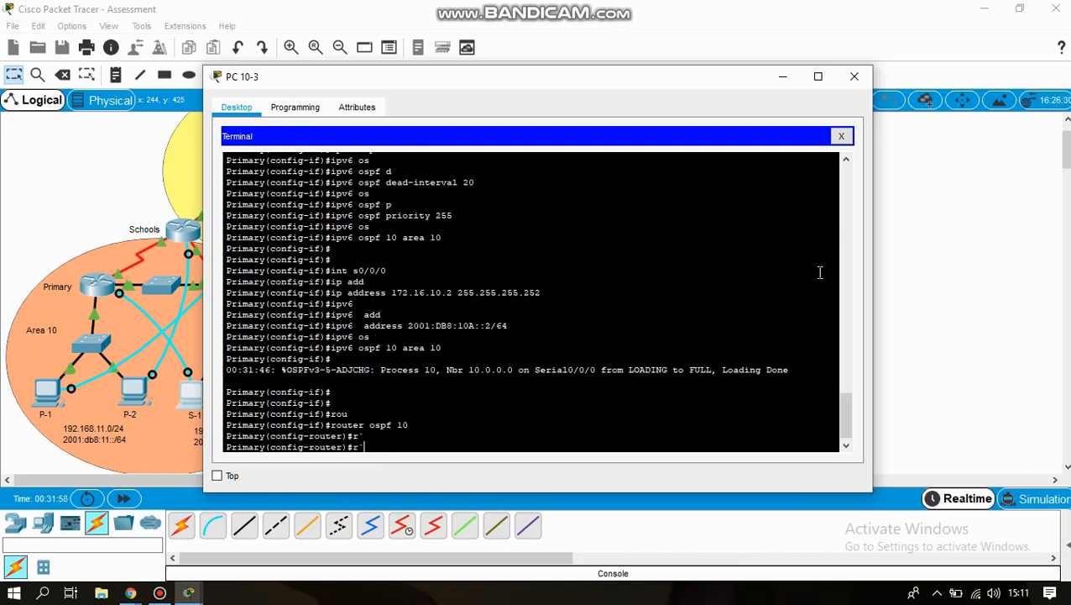
{"action": "key", "text": "Tab"}
{"action": "type", "text": "ou"}
{"action": "key", "text": "Tab"}
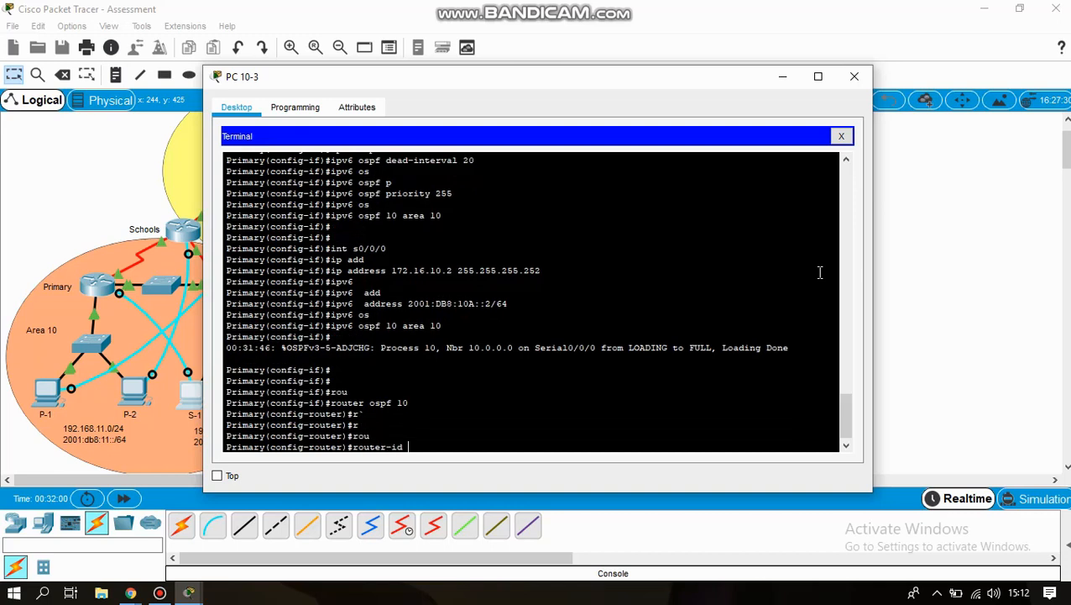
{"action": "type", "text": "10.1.1.1"}
{"action": "key", "text": "Return"}
- Enable adjacency-change logging for the IPv4 OSPF process and make interface g0/0 passive
{"action": "type", "text": "log"}
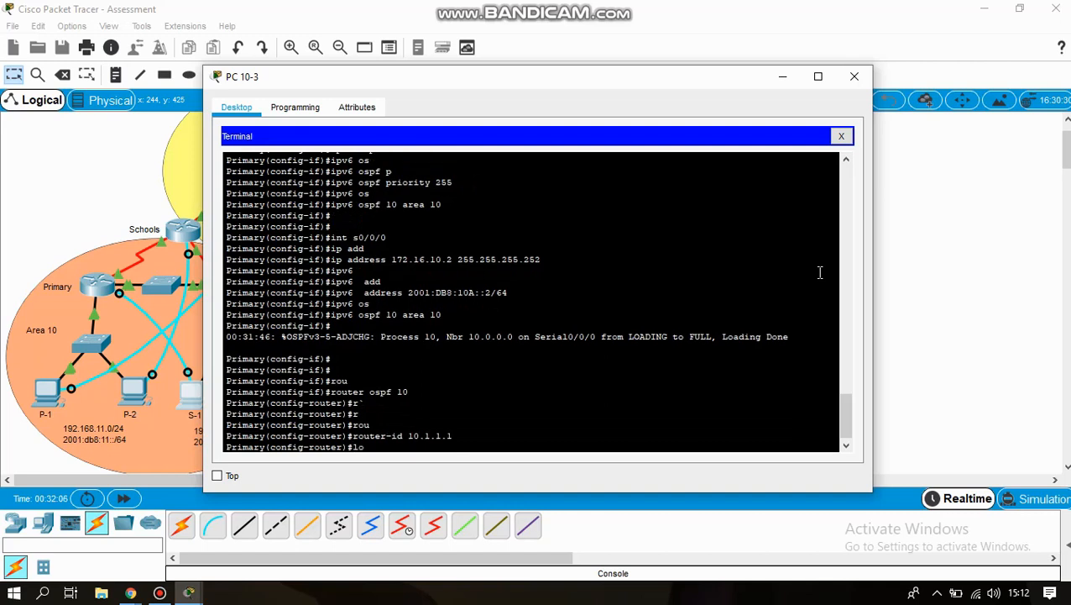
{"action": "key", "text": "Tab"}
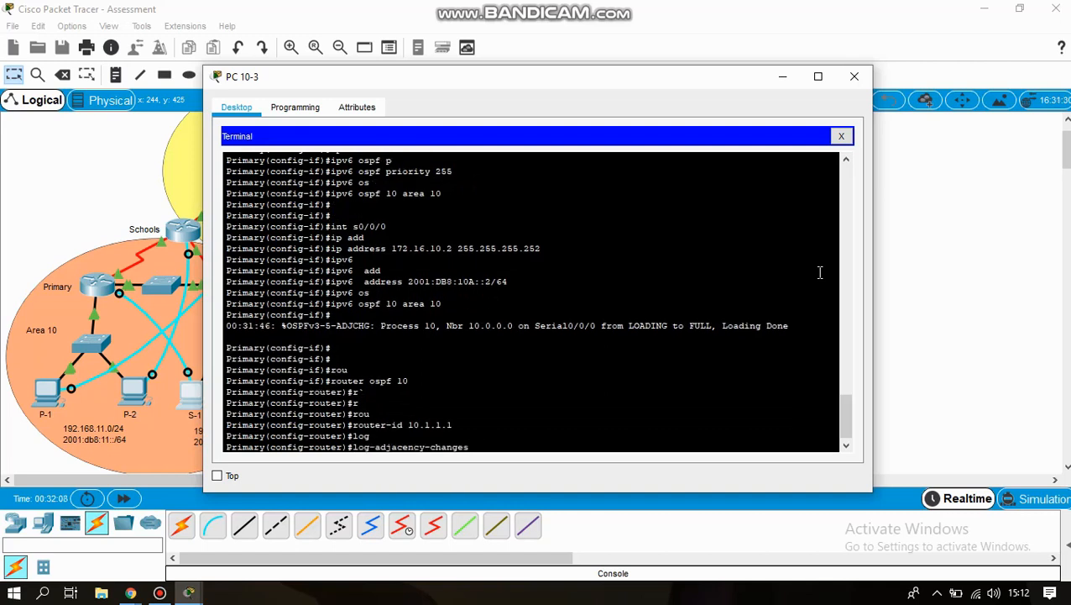
{"action": "key", "text": "Return"}
{"action": "type", "text": "pass"}
{"action": "key", "text": "Tab"}
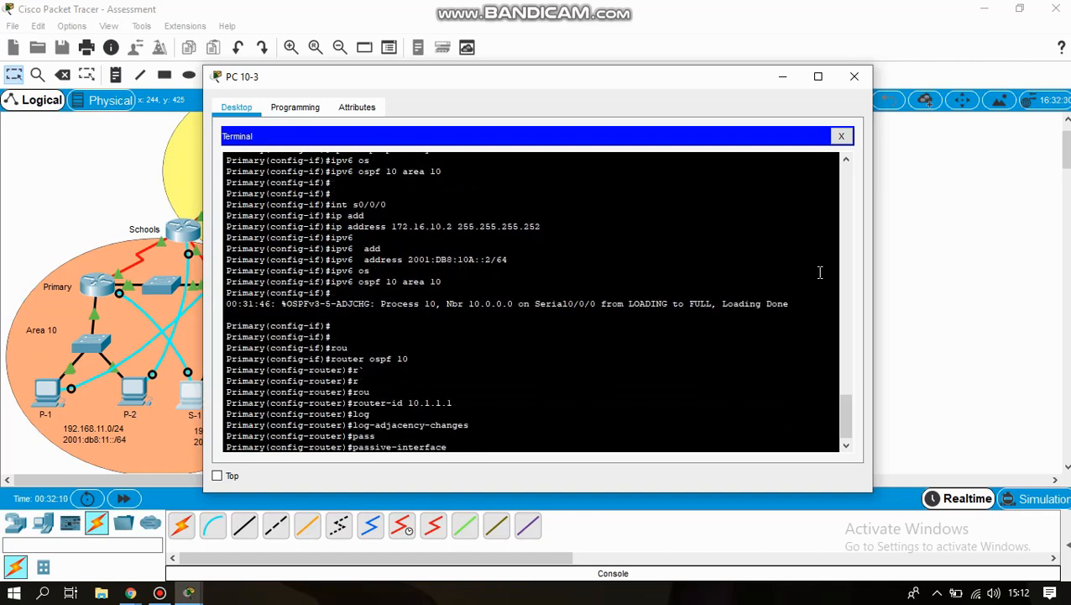
{"action": "type", "text": "g0/0"}
{"action": "key", "text": "Return"}
- Set the auto-cost reference bandwidth of the IPv4 OSPF process to 1000
{"action": "type", "text": "aut"}
{"action": "key", "text": "Tab"}
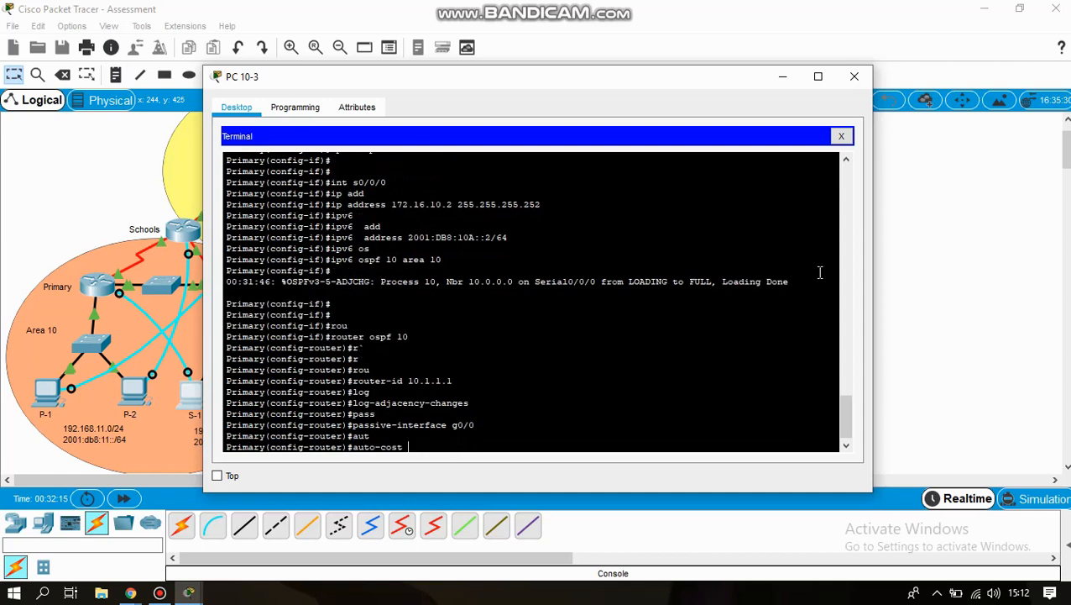
{"action": "type", "text": "r"}
{"action": "key", "text": "Tab"}
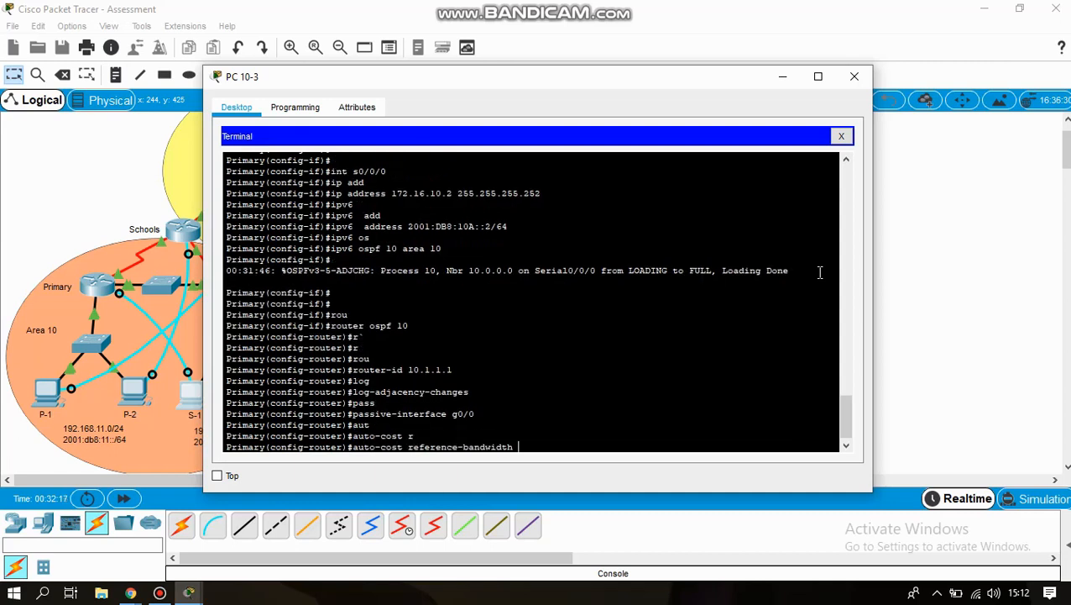
{"action": "type", "text": "1000"}
{"action": "key", "text": "Return"}
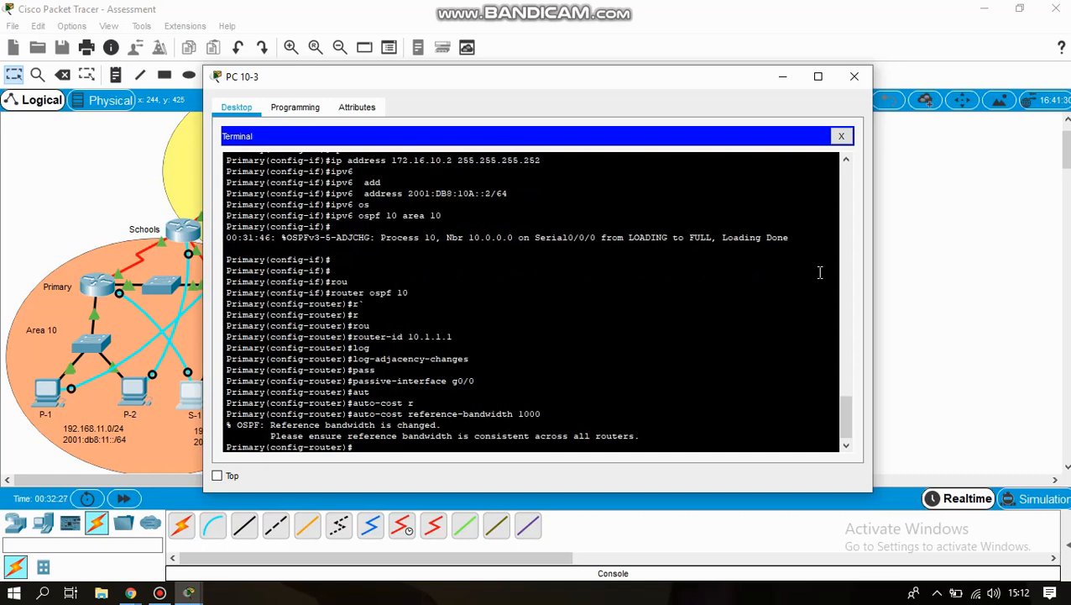
- Advertise network 172.16.10.8 with wildcard mask 0.0.0.3 in OSPF area 10
{"action": "type", "text": "net"}
{"action": "key", "text": "Tab"}
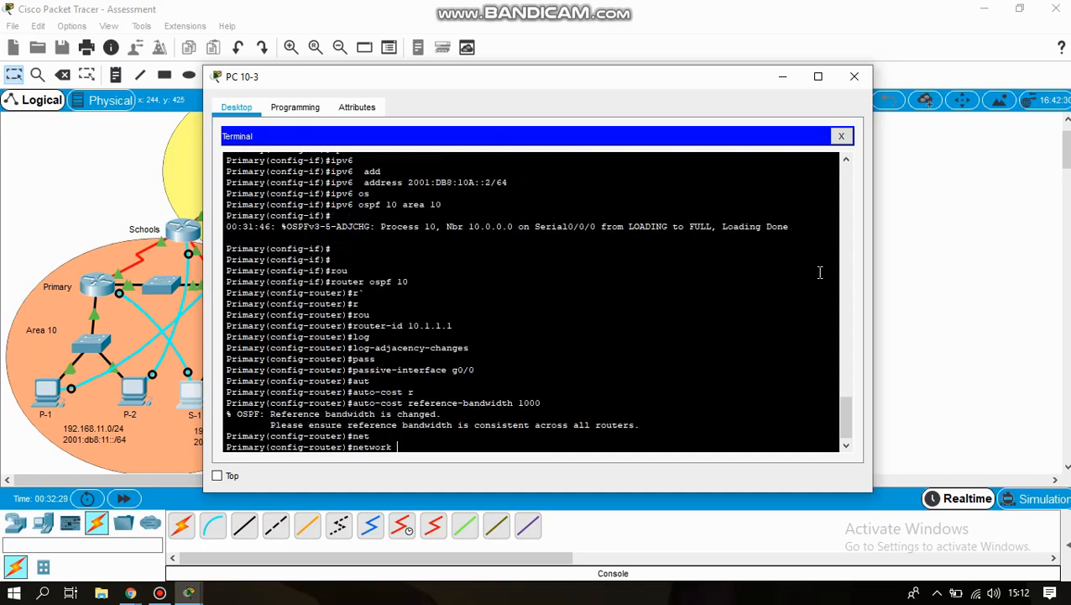
{"action": "type", "text": "172.1"}
{"action": "type", "text": "6"}
{"action": "type", "text": ","}
{"action": "type", "text": ".10"}
{"action": "type", "text": ".8"}
{"action": "type", "text": " 9"}
{"action": "key", "text": "BackSpace"}
{"action": "type", "text": "0.0.0.3 area"}
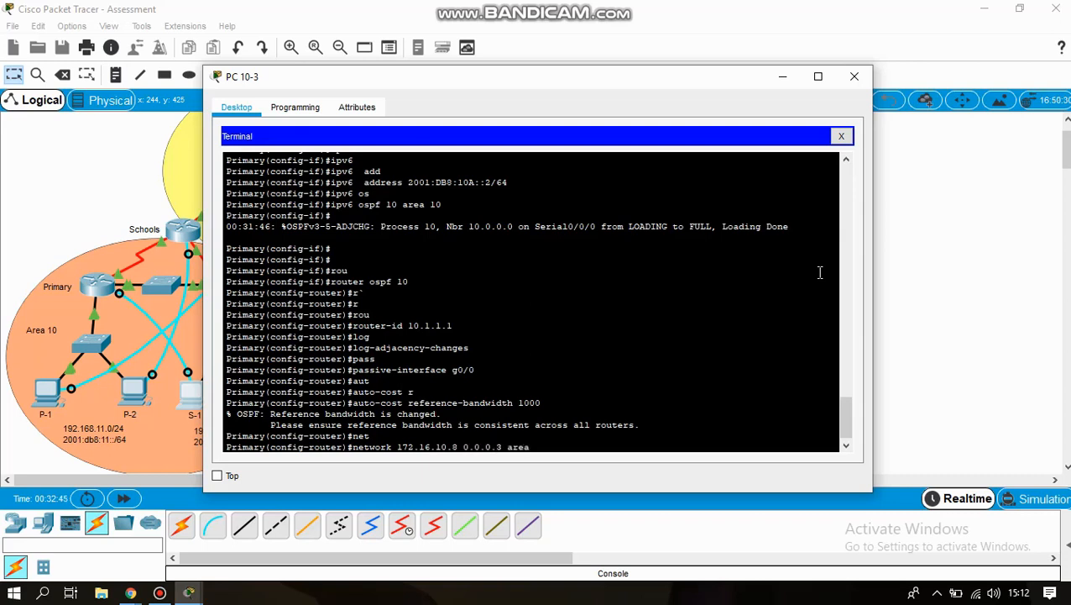
{"action": "type", "text": " 10"}
{"action": "key", "text": "Return"}
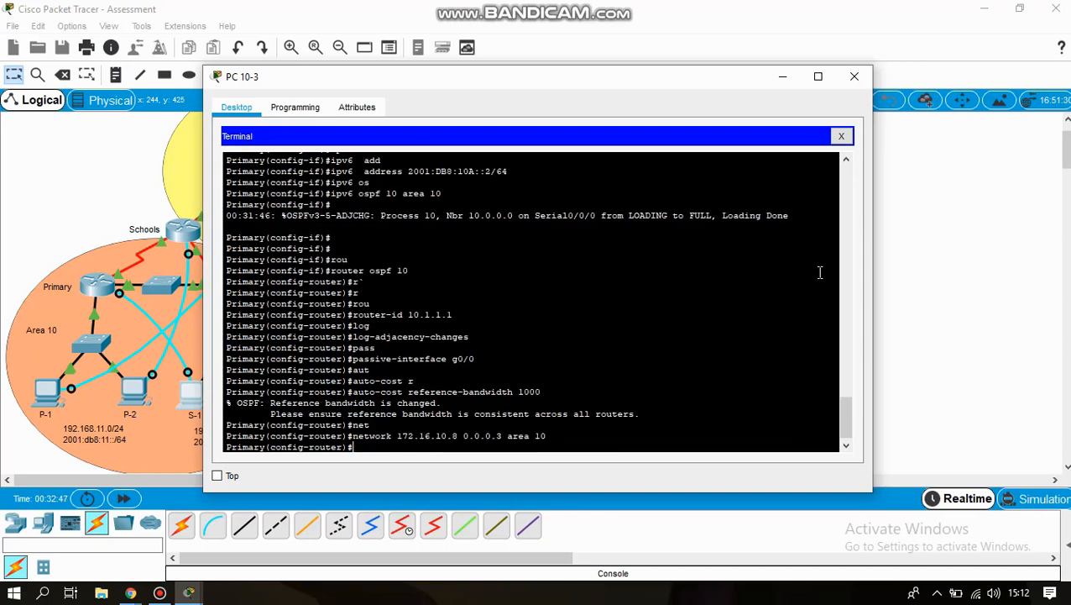
- Advertise network 172.16.10.0 with wildcard mask 0.0.0.3 in OSPF area 10
{"action": "key", "text": "Up"}
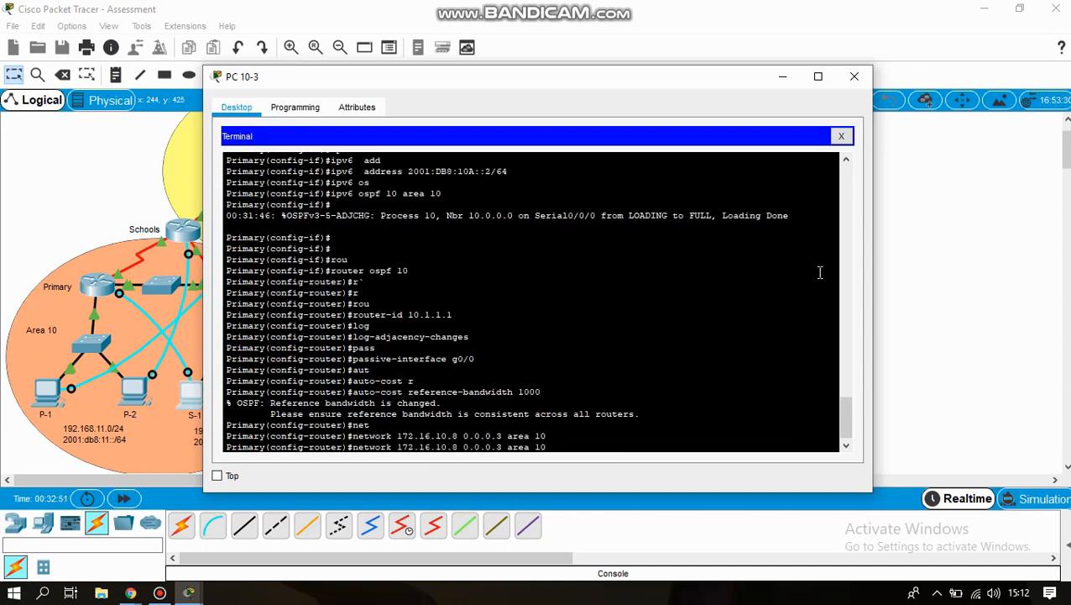
{"action": "key", "text": "BackSpace"}
{"action": "type", "text": "0"}
{"action": "key", "text": "Right"}
{"action": "key", "text": "Right"}
{"action": "key", "text": "Right"}
{"action": "key", "text": "Right"}
{"action": "key", "text": "Right"}
{"action": "key", "text": "Right"}
{"action": "key", "text": "Right"}
{"action": "key", "text": "Right"}
{"action": "key", "text": "Right"}
{"action": "key", "text": "Right"}
{"action": "key", "text": "Return"}
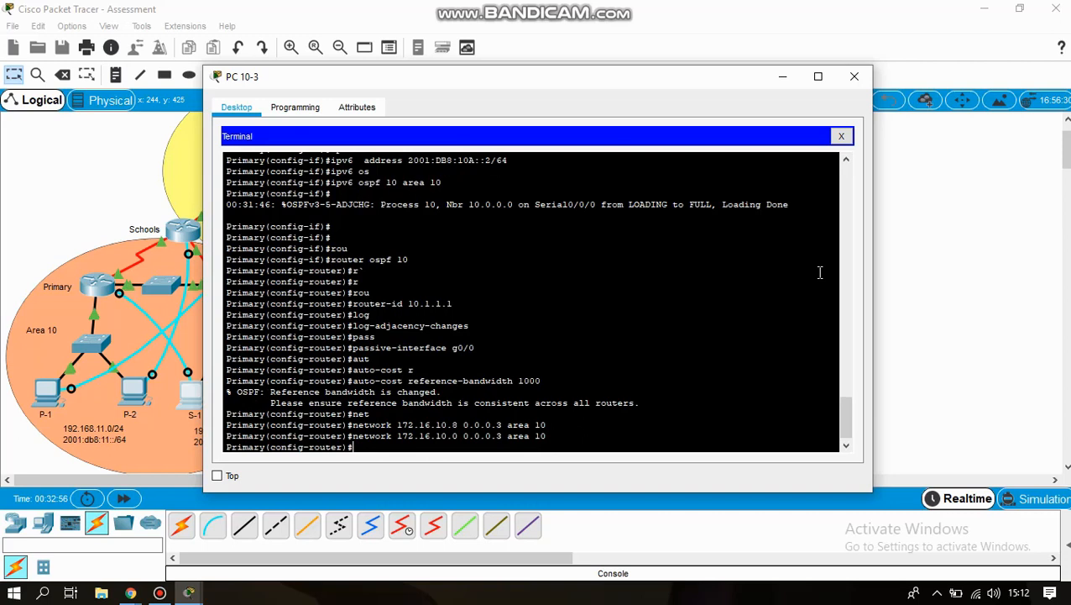
{"action": "key", "text": "Up"}
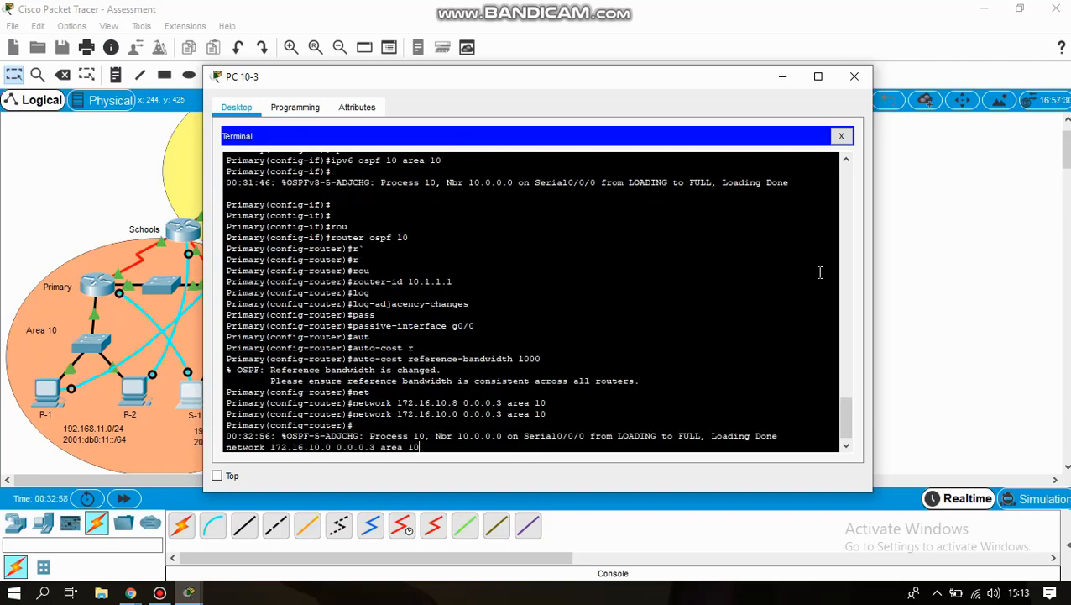
{"action": "key", "text": "Down"}
{"action": "key", "text": "Return"}
{"action": "key", "text": "Up"}
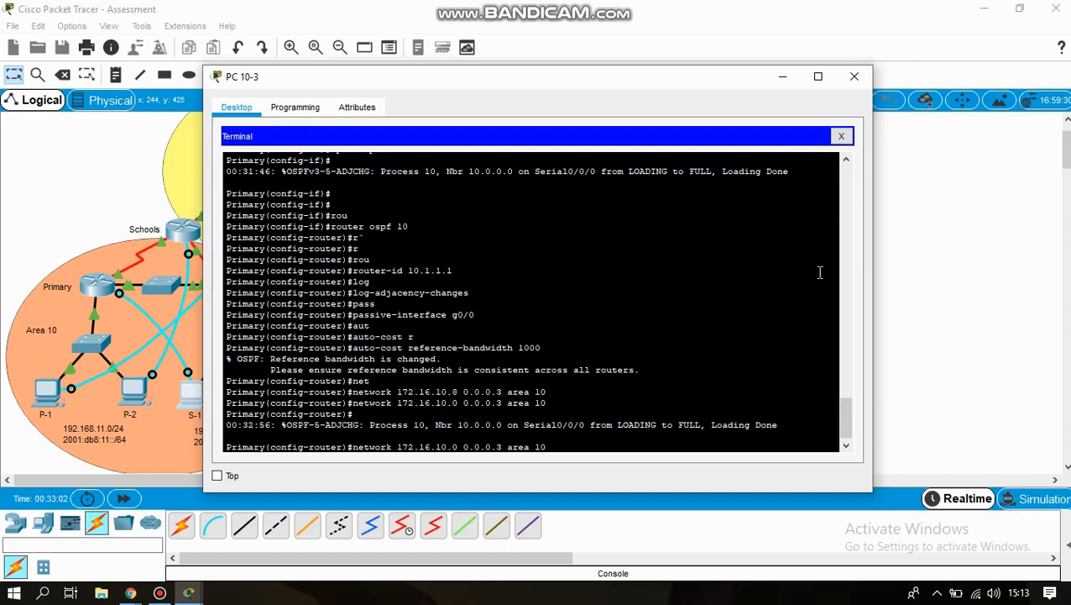
{"action": "key", "text": "Down"}
- Advertise network 192.168.11.0 with wildcard mask 0.0.0.255 in OSPF area 10
{"action": "type", "text": "ne"}
{"action": "key", "text": "Tab"}
{"action": "type", "text": "t"}
{"action": "key", "text": "Tab"}
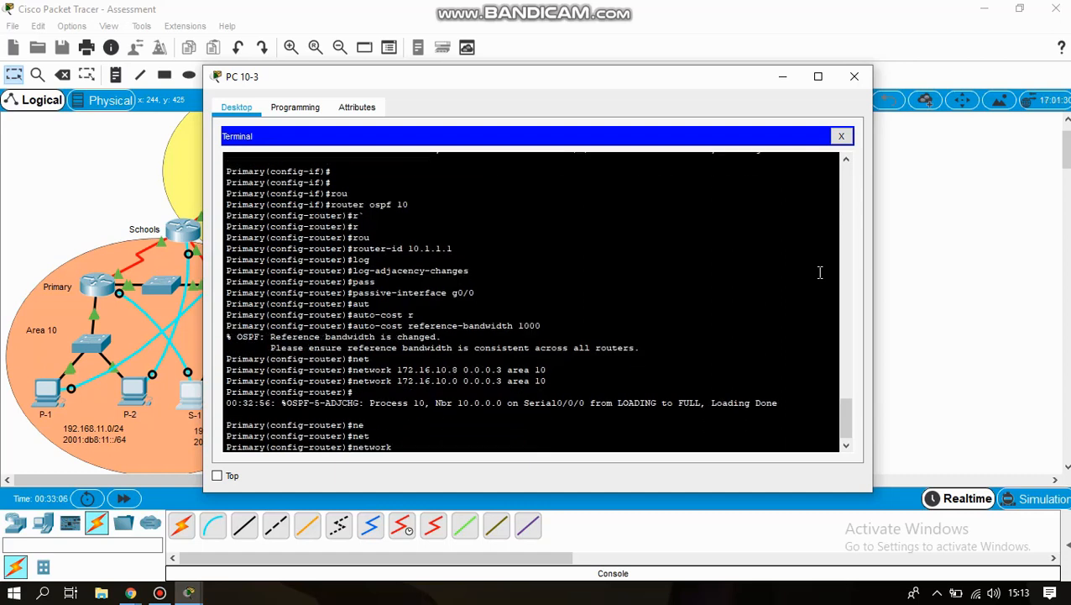
{"action": "type", "text": "192.168.11.0 0.0.0.255"}
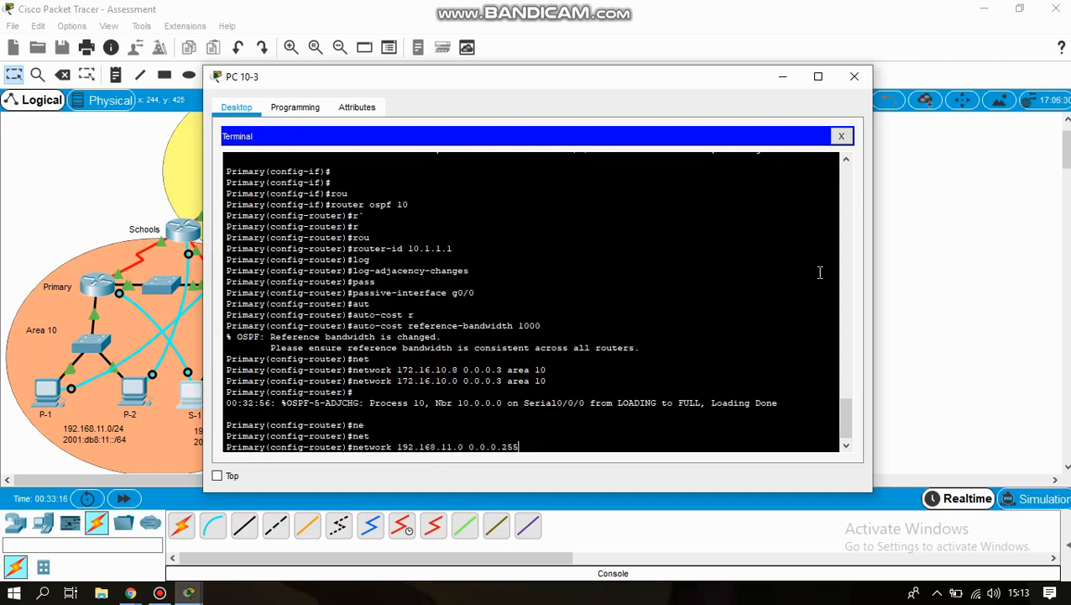
{"action": "type", "text": " area 10"}
{"action": "key", "text": "Return"}
{"action": "key", "text": "Return"}
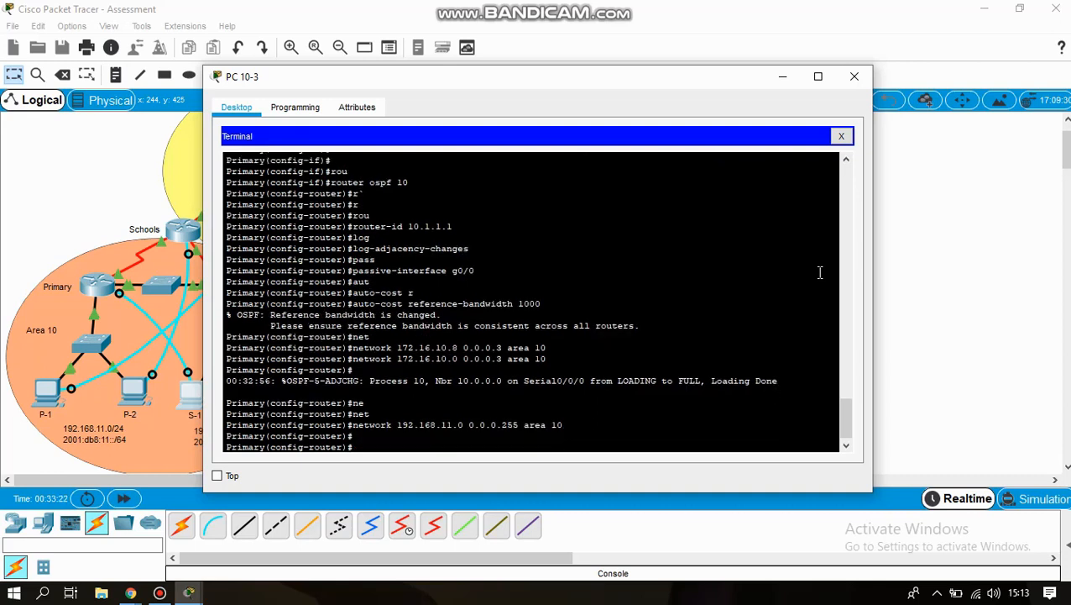
{"action": "key", "text": "Return"}
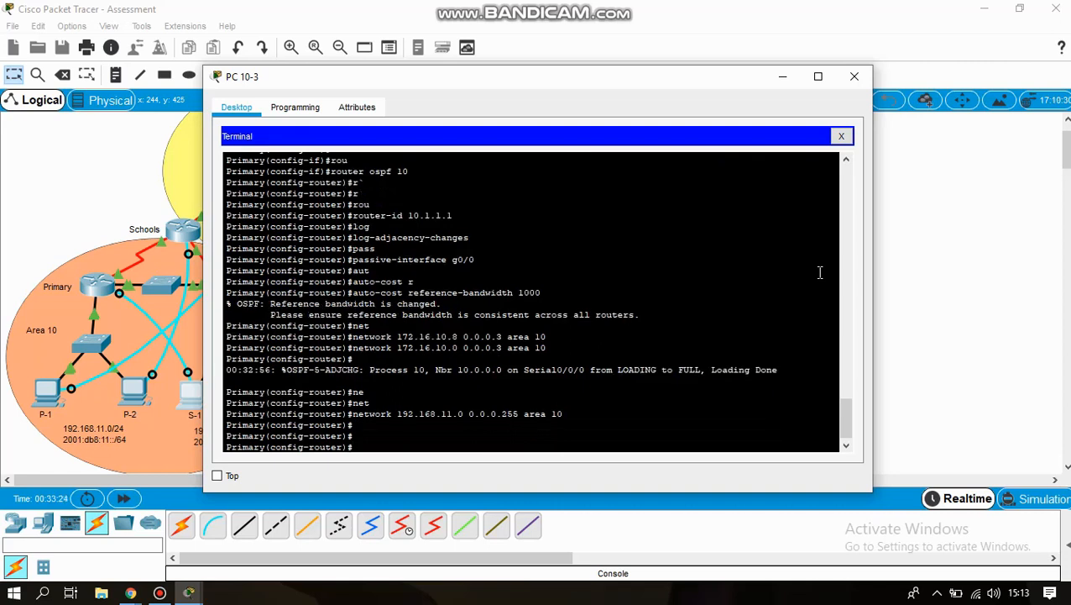
- Enter the configuration of IPv6 OSPF process 10 and set its router ID to 10.1.1.1
{"action": "type", "text": "ipv6 rout"}
{"action": "key", "text": "Tab"}
{"action": "type", "text": "e"}
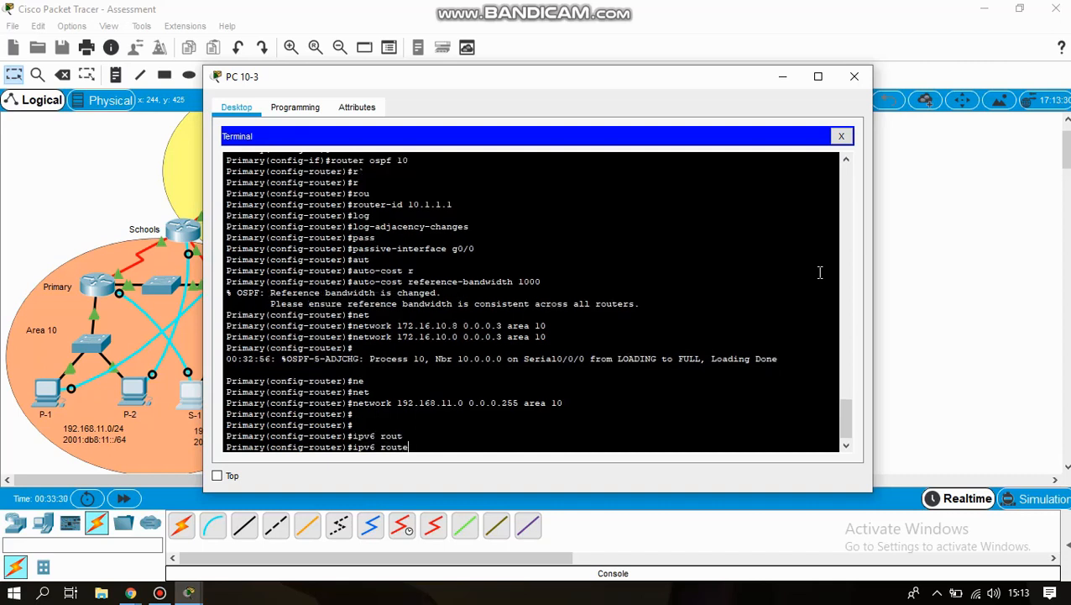
{"action": "type", "text": "r ospf 10"}
{"action": "key", "text": "Return"}
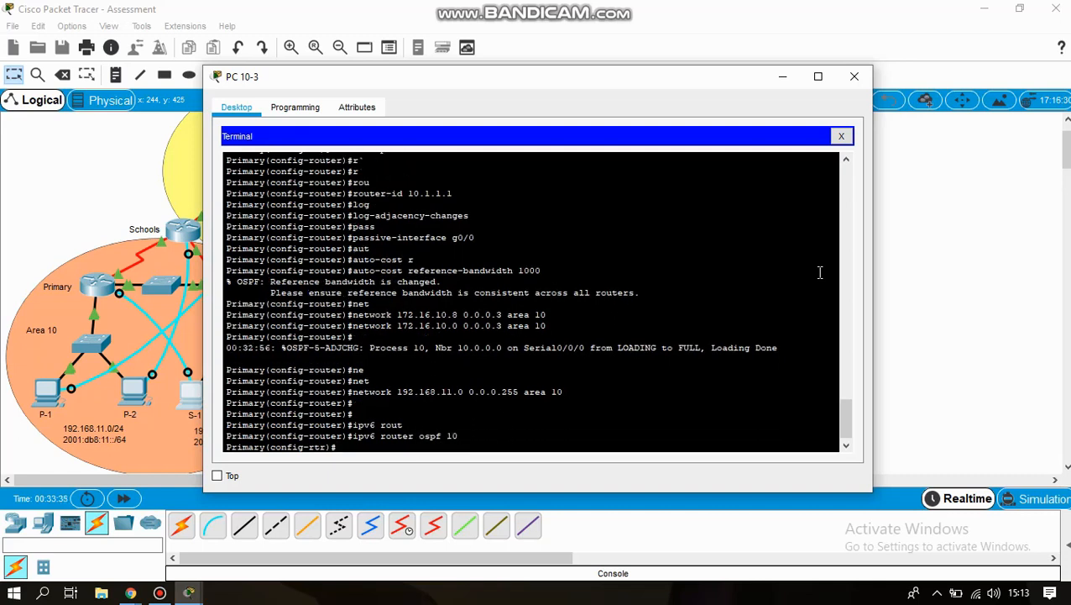
{"action": "type", "text": "rou"}
{"action": "key", "text": "Tab"}
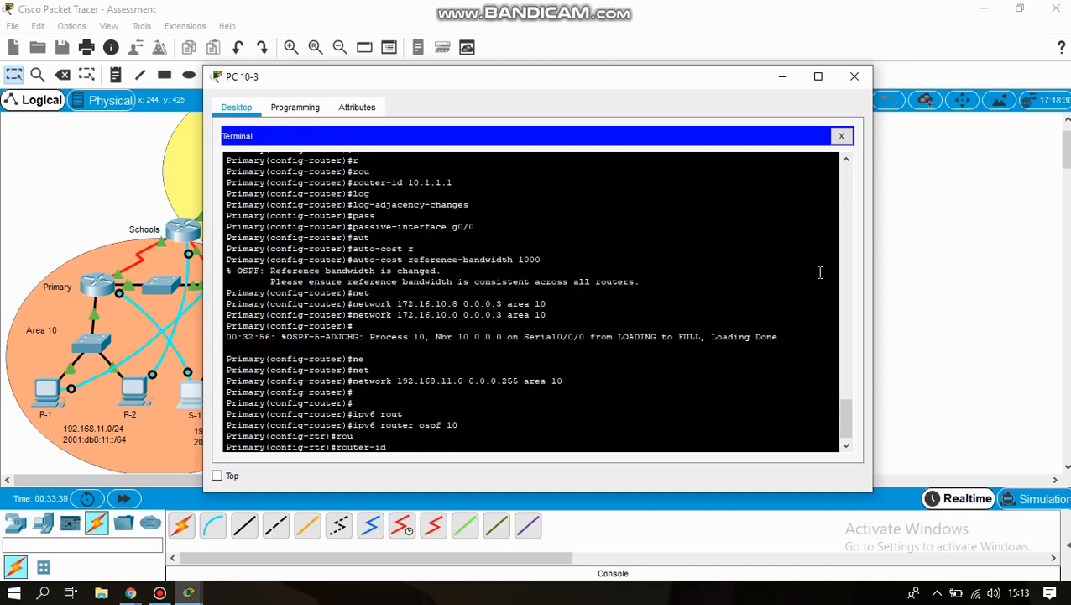
{"action": "type", "text": "10.1.1.1"}
{"action": "key", "text": "Return"}
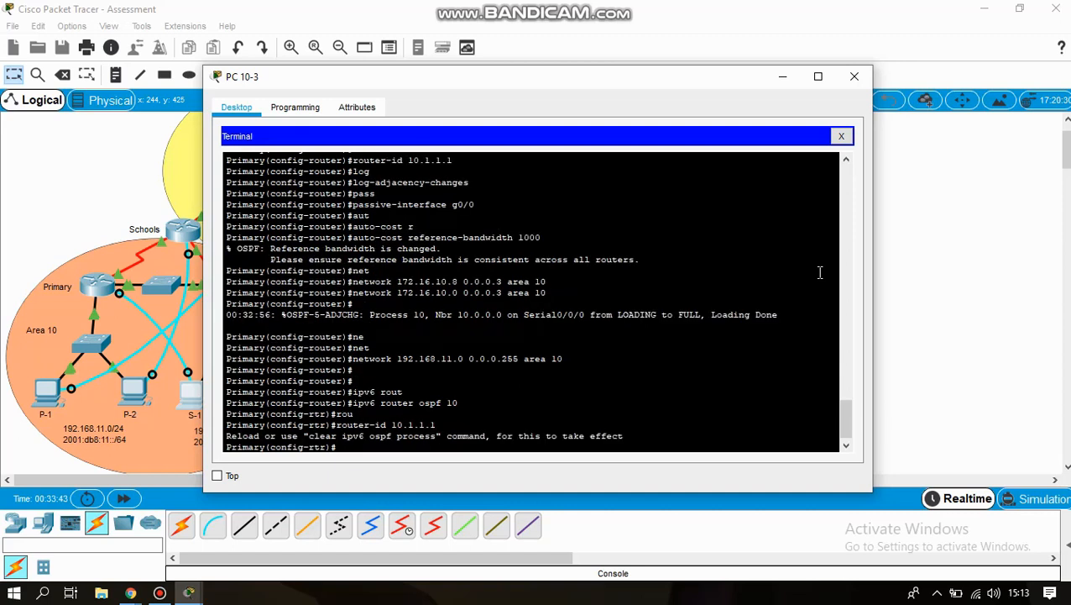
- Enable adjacency-change logging for the IPv6 OSPF process and make interface g0/0 passive
{"action": "type", "text": "log"}
{"action": "key", "text": "Tab"}
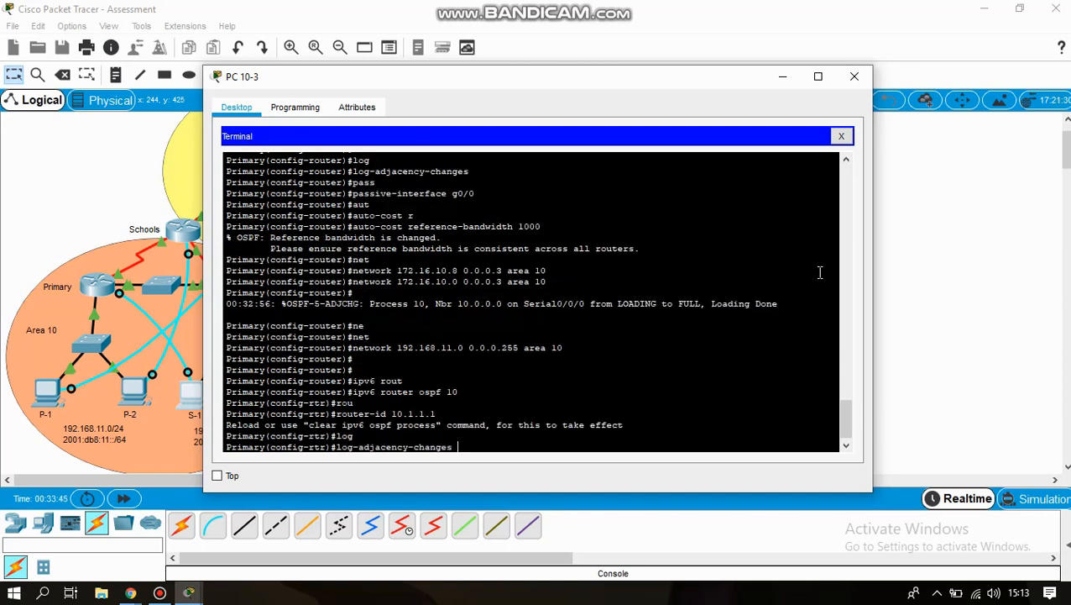
{"action": "key", "text": "Return"}
{"action": "type", "text": "pass"}
{"action": "key", "text": "Tab"}
{"action": "type", "text": "g0/0"}
{"action": "key", "text": "Return"}
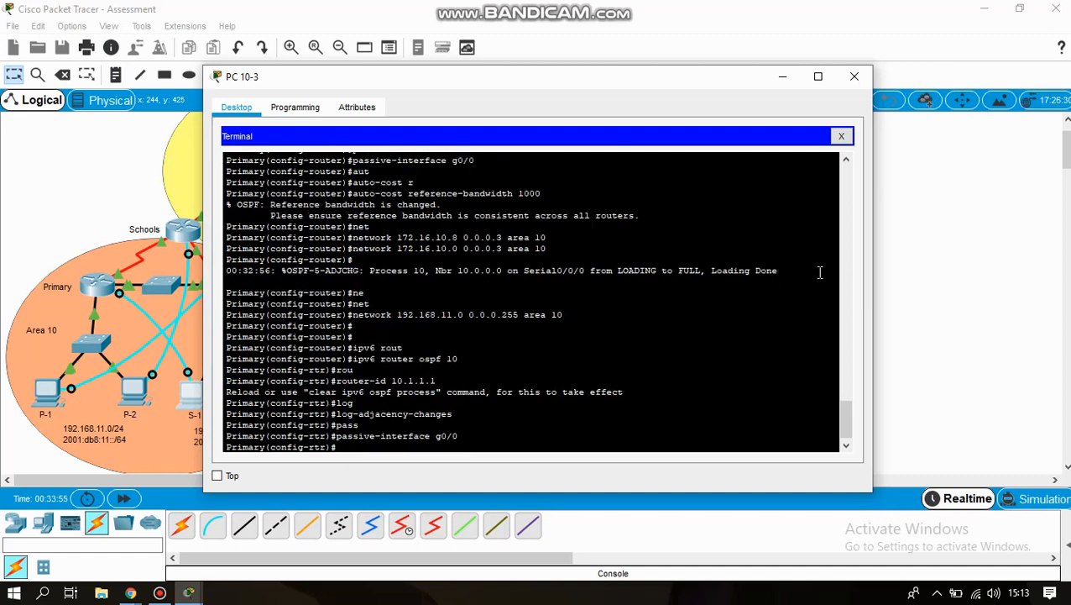
- Set the auto-cost reference bandwidth of the IPv6 OSPF process to 1000
{"action": "type", "text": "au"}
{"action": "key", "text": "Tab"}
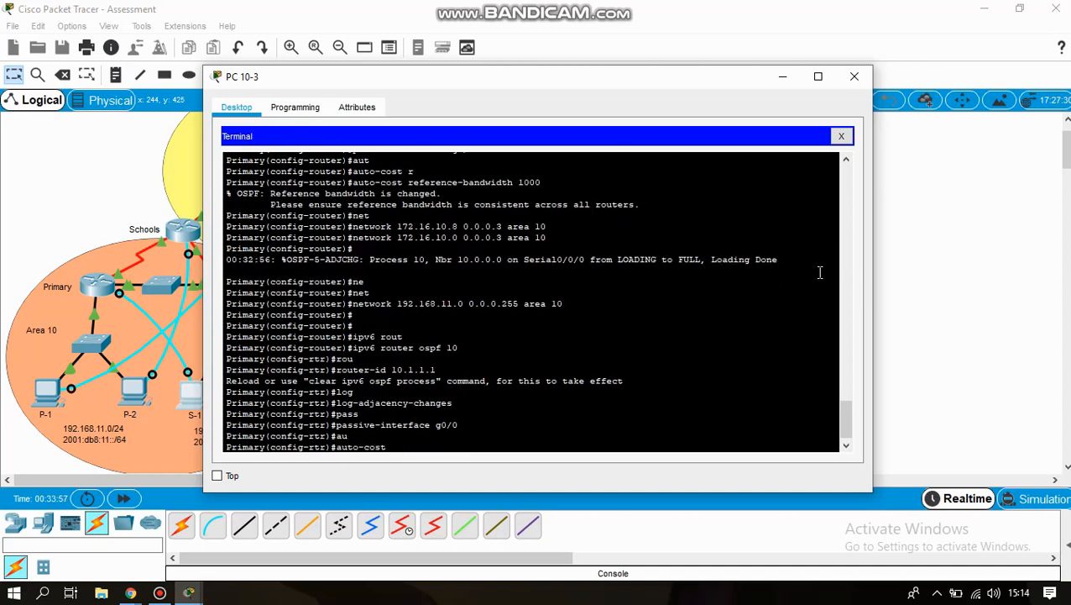
{"action": "type", "text": "r"}
{"action": "key", "text": "Tab"}
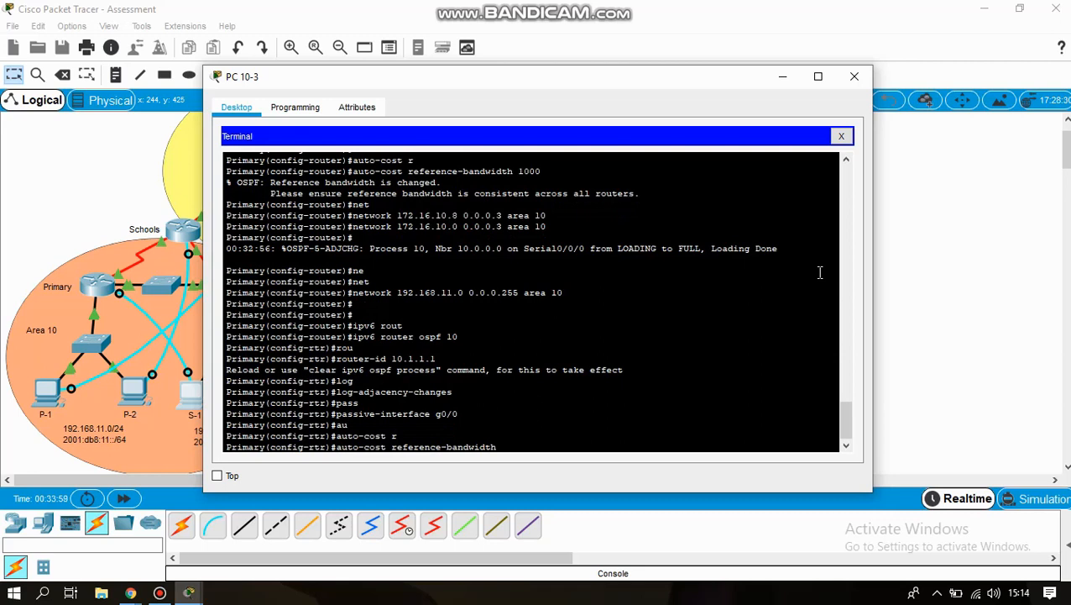
{"action": "type", "text": "1000"}
{"action": "key", "text": "Return"}
{"action": "key", "text": "Return"}
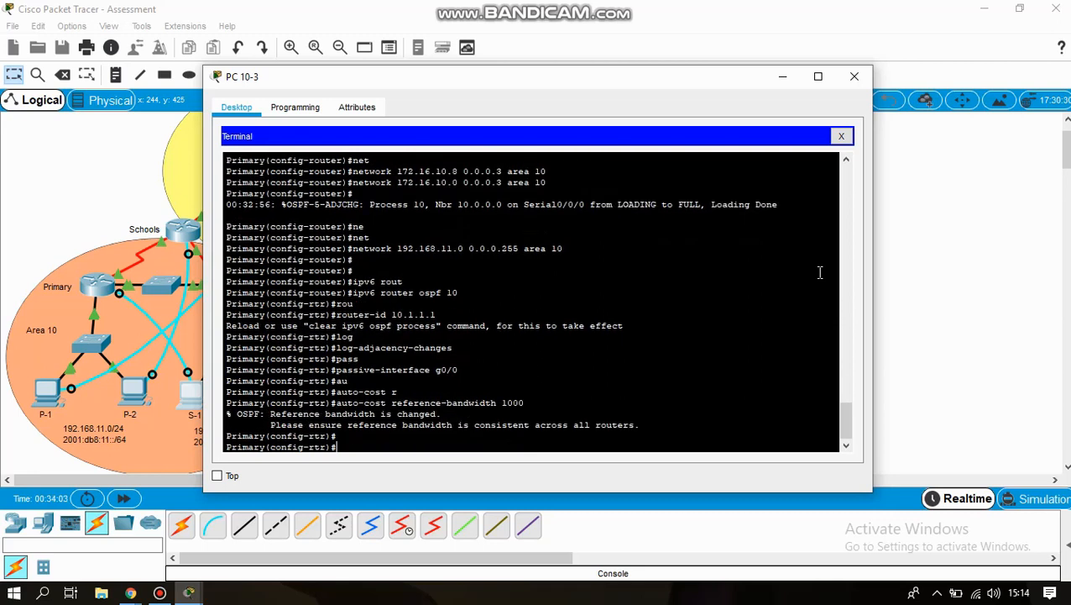
- Set the Primary router's console line 0 exec timeout to 1000 0, leave configuration mode and close its terminal
{"action": "type", "text": "line con 0"}
{"action": "key", "text": "Return"}
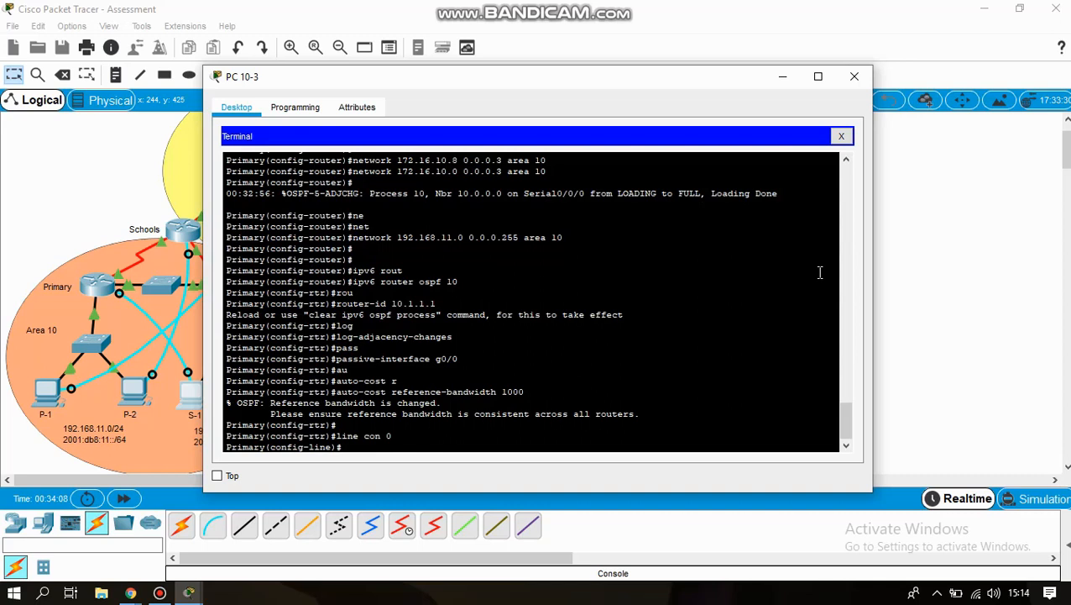
{"action": "type", "text": "ex"}
{"action": "key", "text": "Tab"}
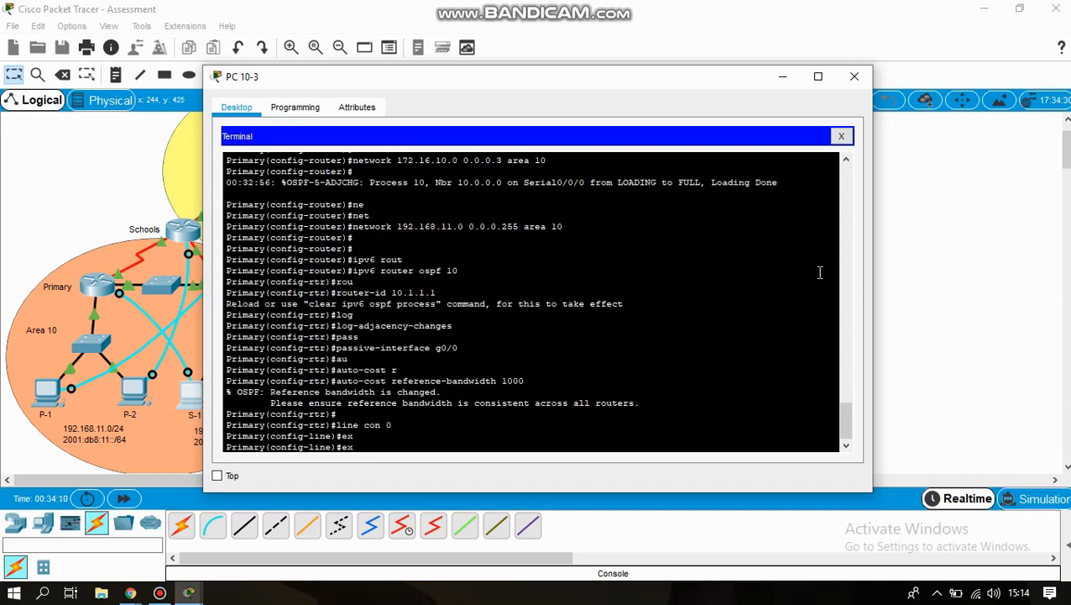
{"action": "type", "text": "ec"}
{"action": "key", "text": "Tab"}
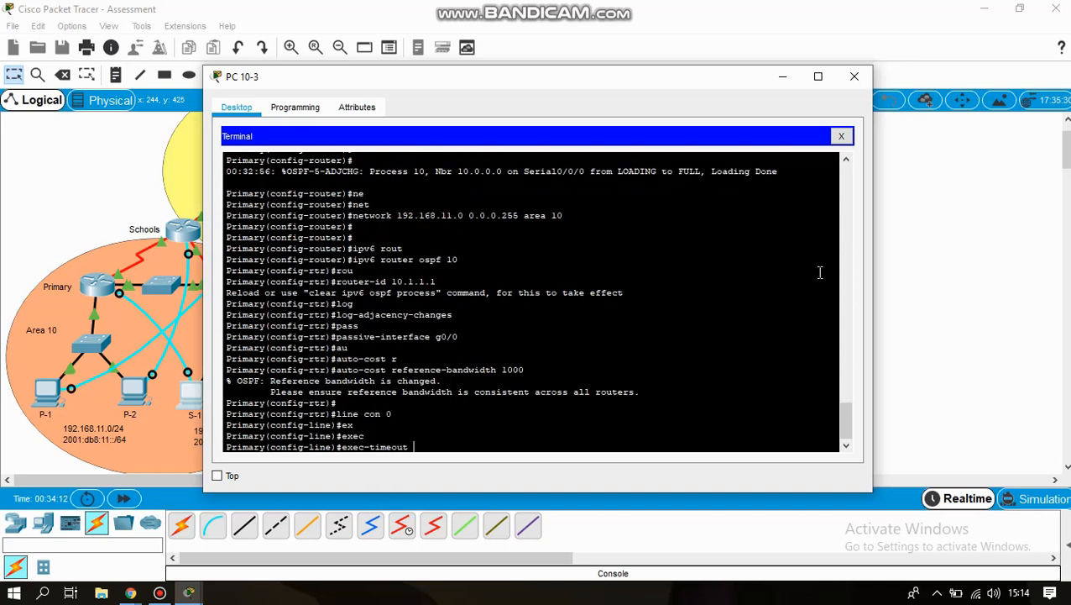
{"action": "type", "text": "1000 0"}
{"action": "key", "text": "Return"}
{"action": "key", "text": "Return"}
{"action": "type", "text": "end"}
{"action": "key", "text": "Return"}
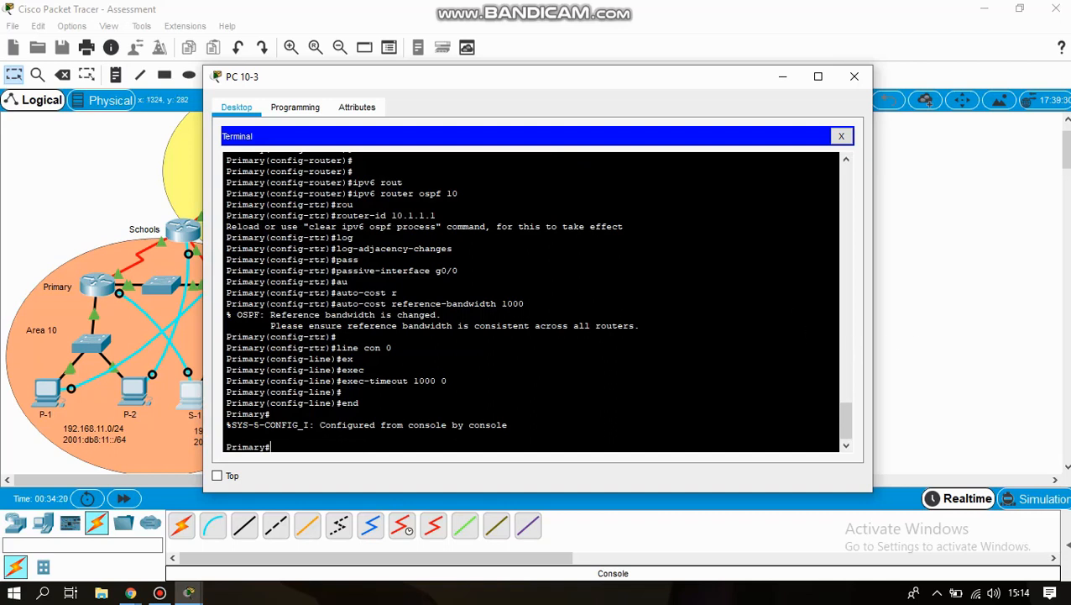
{"action": "left_click", "coordinate": [854, 77]}
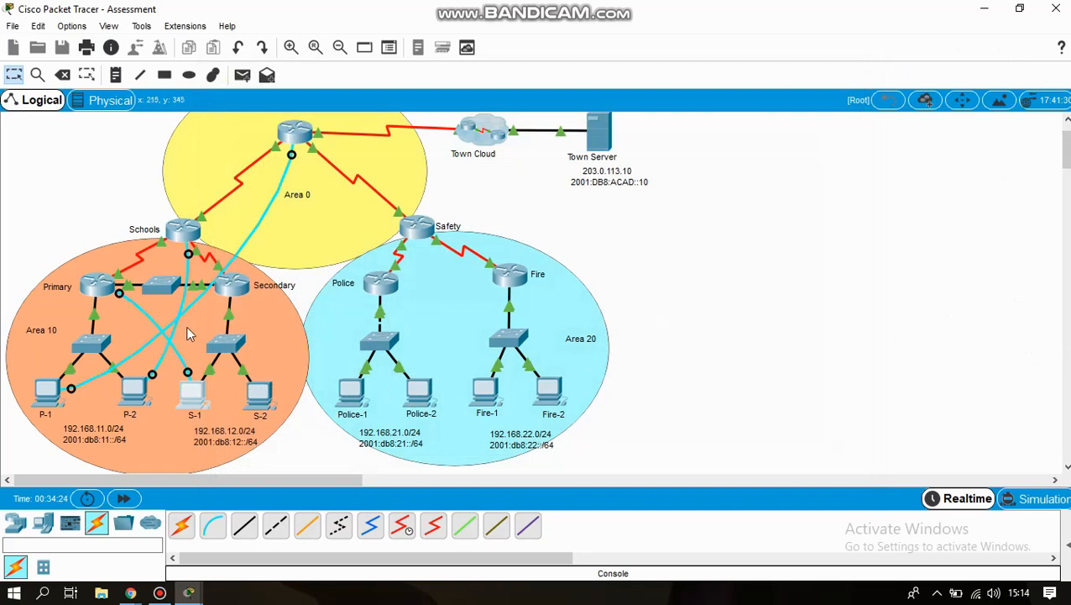
- Connect a console cable from the Secondary router to the RS 232 port of PC S-2
{"action": "left_click", "coordinate": [237, 289]}
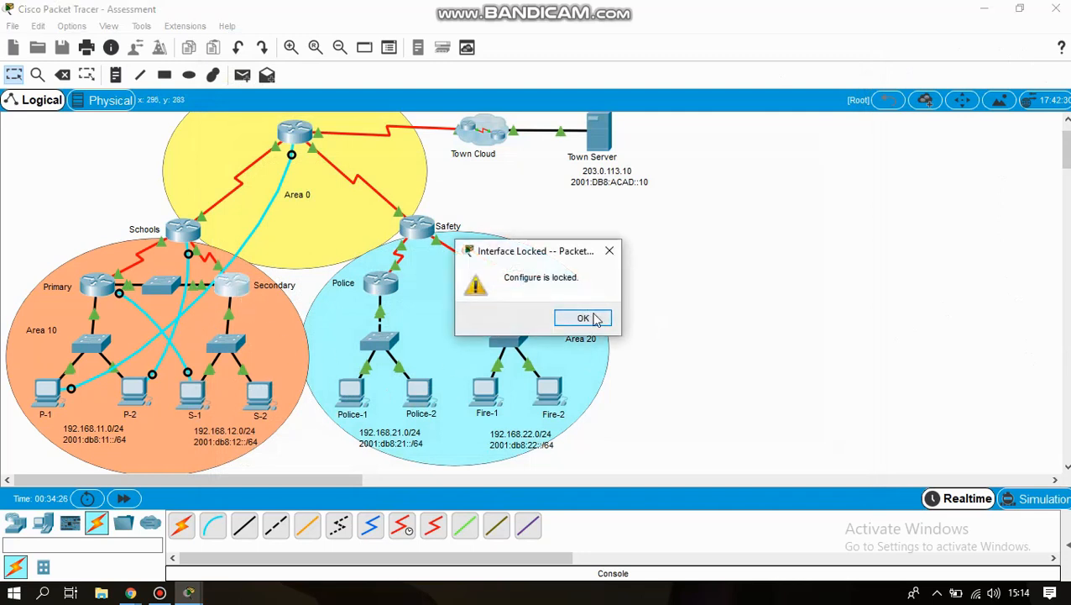
{"action": "left_click", "coordinate": [611, 248]}
{"action": "left_click", "coordinate": [212, 525]}
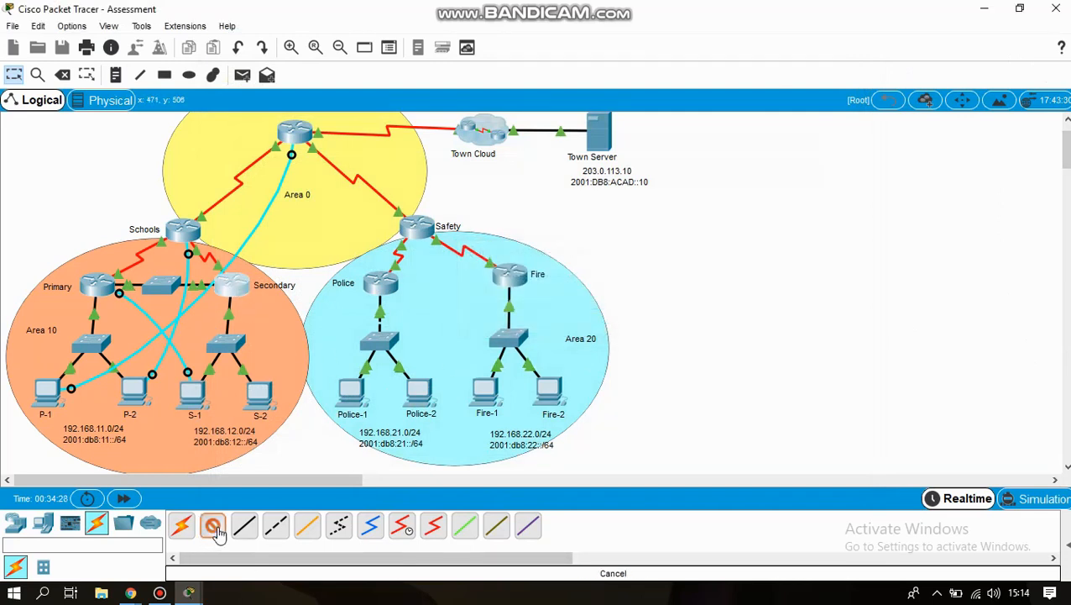
{"action": "left_click", "coordinate": [237, 288]}
{"action": "left_click", "coordinate": [267, 305]}
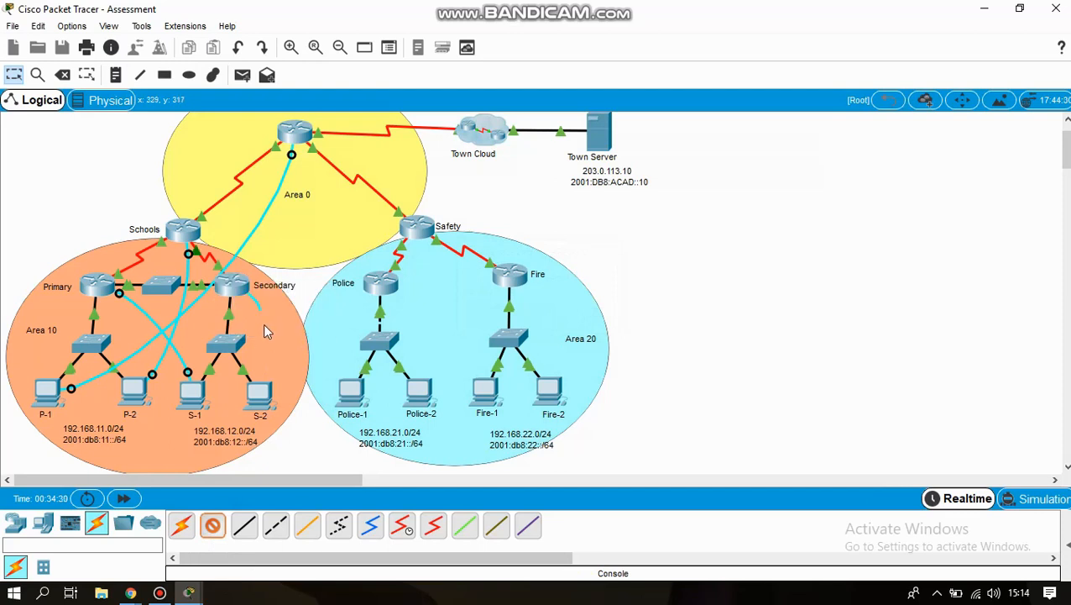
{"action": "left_click", "coordinate": [260, 400]}
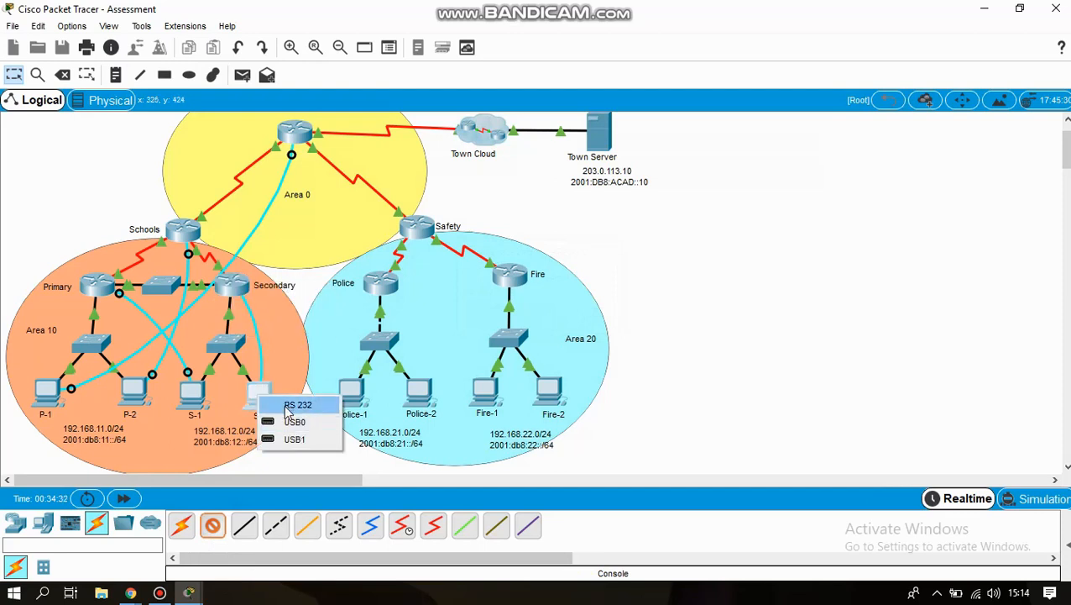
{"action": "left_click", "coordinate": [287, 403]}
- Open a terminal session from PC S-2 to the Secondary router and enter global configuration mode
{"action": "left_click", "coordinate": [260, 395]}
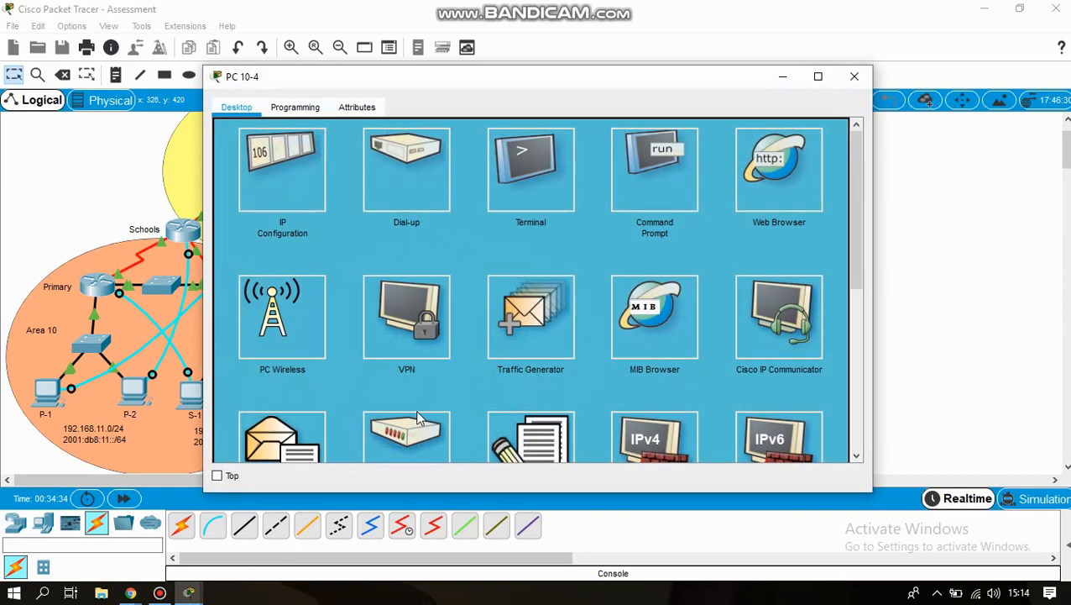
{"action": "left_click", "coordinate": [519, 189]}
{"action": "left_click", "coordinate": [815, 286]}
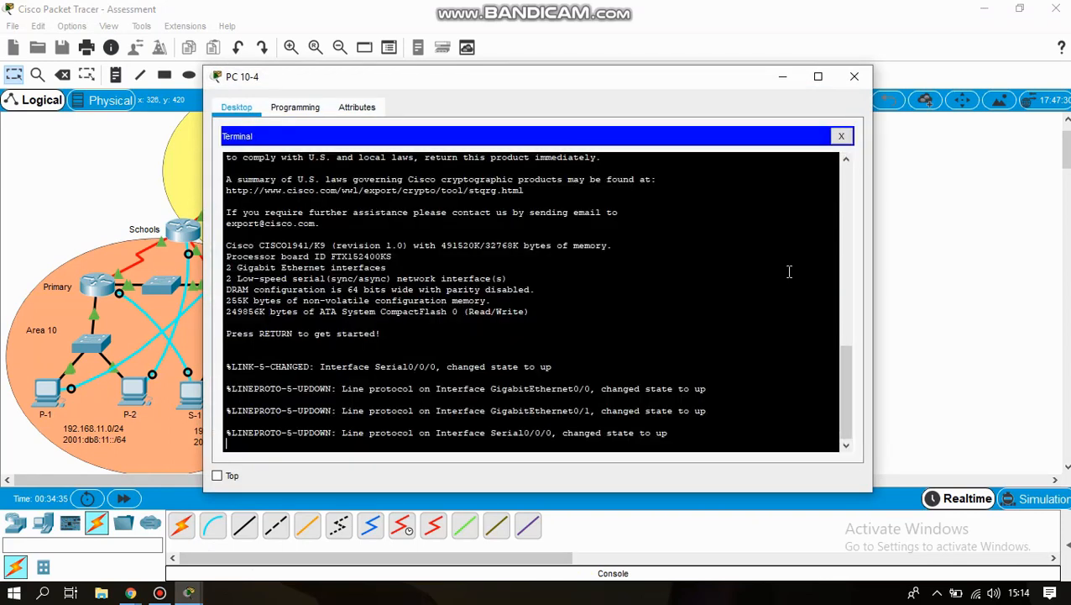
{"action": "key", "text": "Return"}
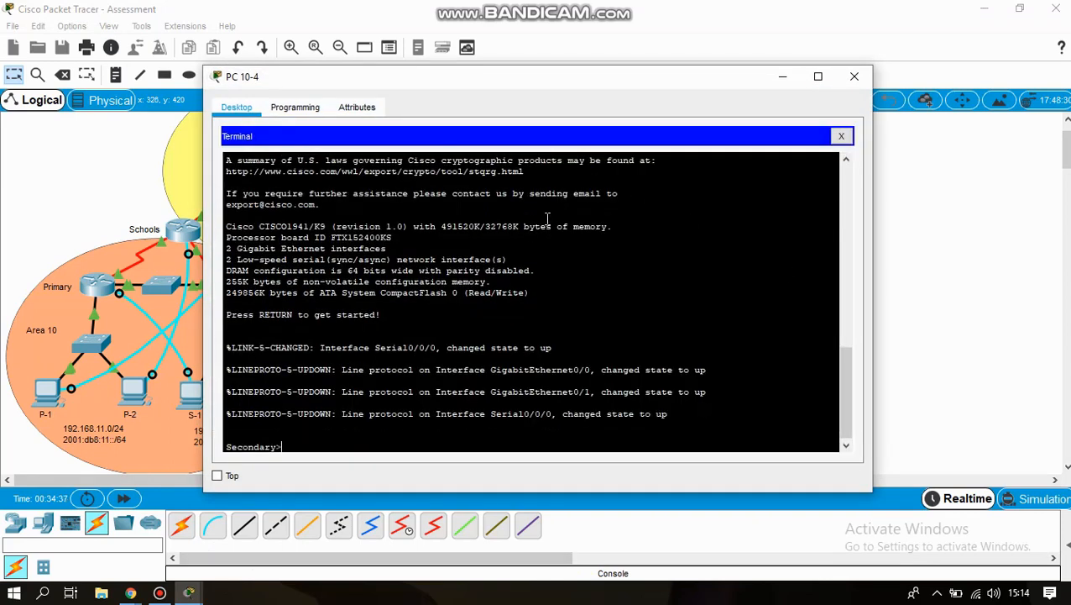
{"action": "type", "text": "en"}
{"action": "key", "text": "Return"}
{"action": "type", "text": "co"}
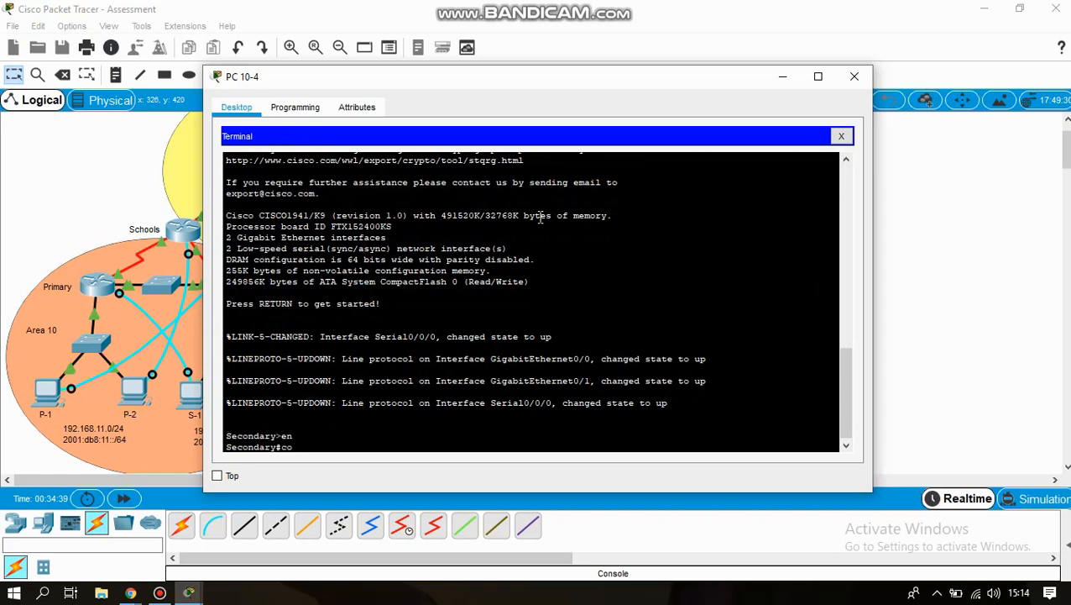
{"action": "type", "text": "nf t"}
{"action": "key", "text": "Return"}
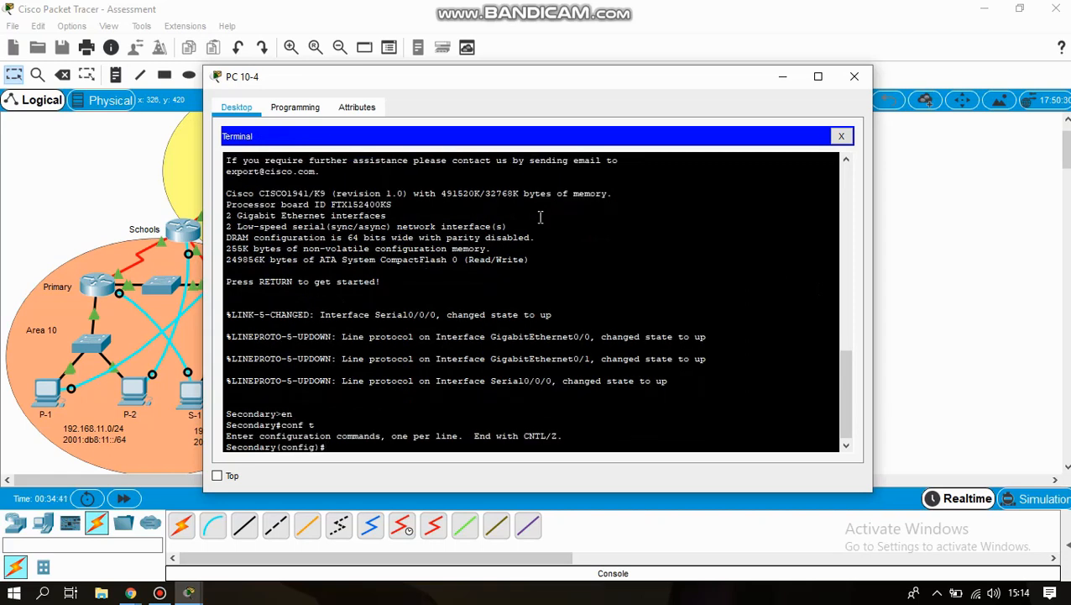
- Enable IPv6 unicast routing on the Secondary router
{"action": "type", "text": "ipv6 un"}
{"action": "key", "text": "Tab"}
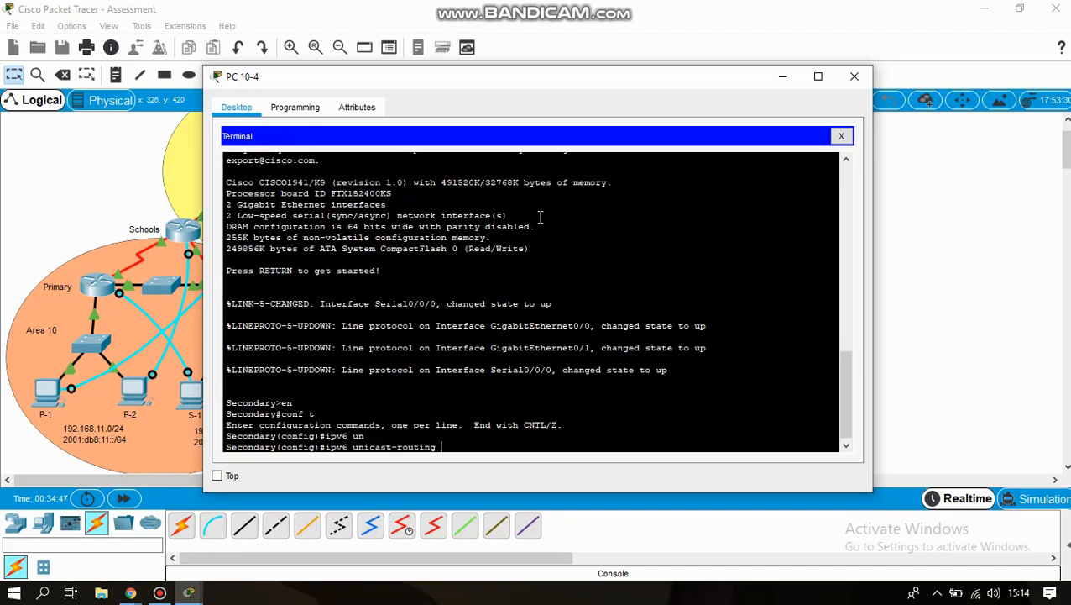
{"action": "key", "text": "Return"}
- Assign IPv4 address 192.168.12.1 with mask 255.255.255.0 to the Secondary router's interface g0/0
{"action": "type", "text": "int"}
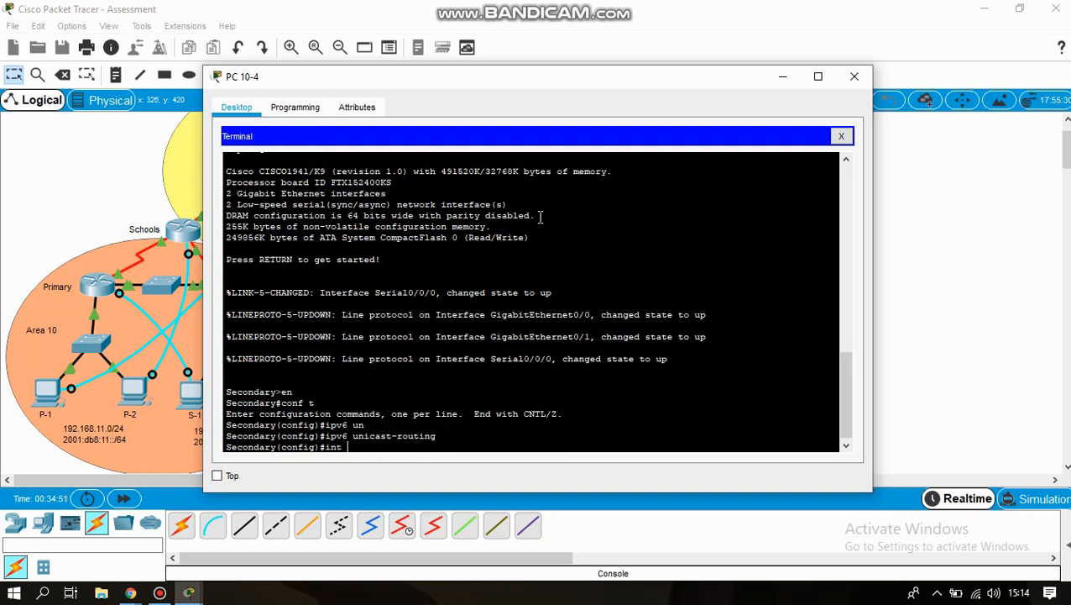
{"action": "type", "text": " g0/0"}
{"action": "key", "text": "Return"}
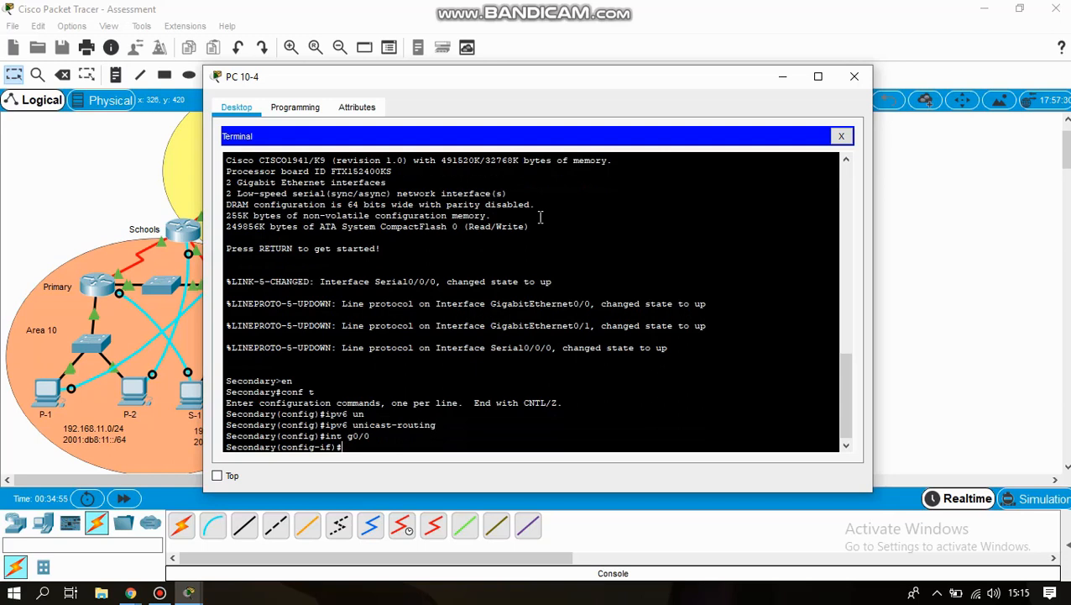
{"action": "type", "text": "ip add"}
{"action": "key", "text": "Tab"}
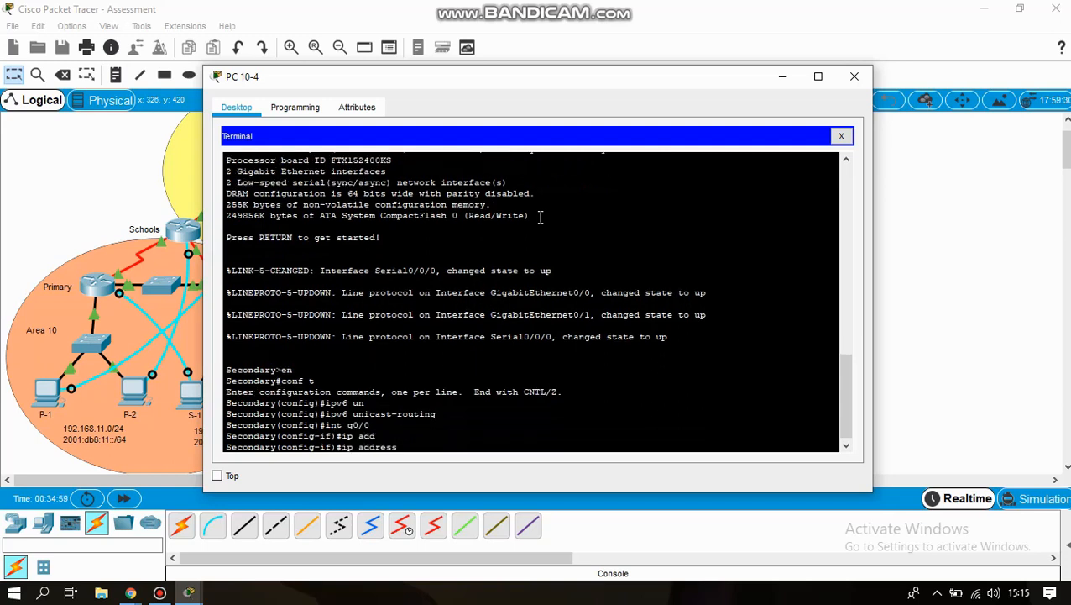
{"action": "type", "text": "192.168.12.1 255.255.255.0"}
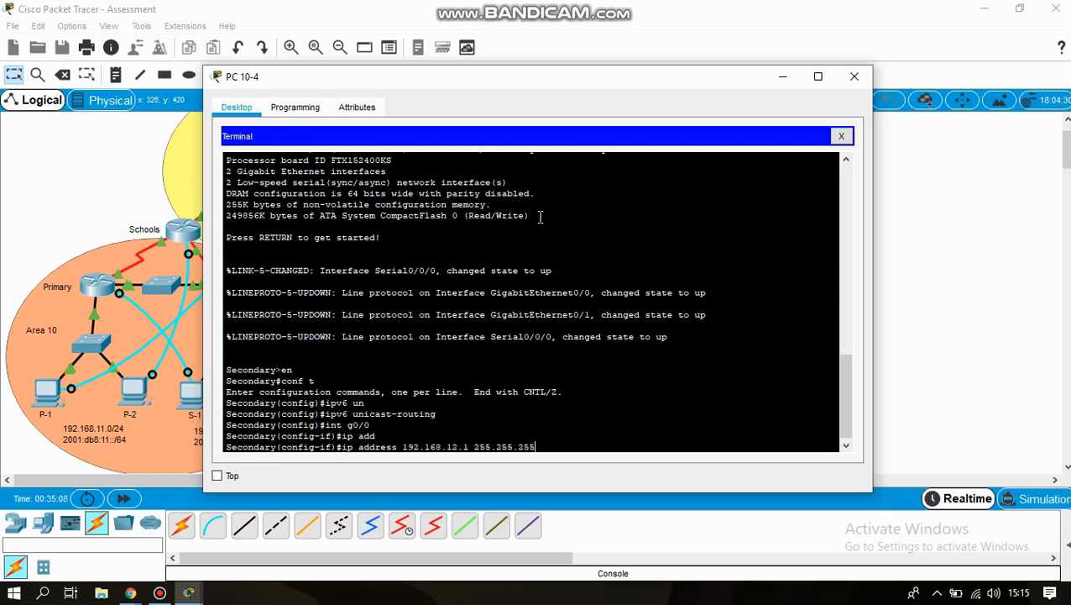
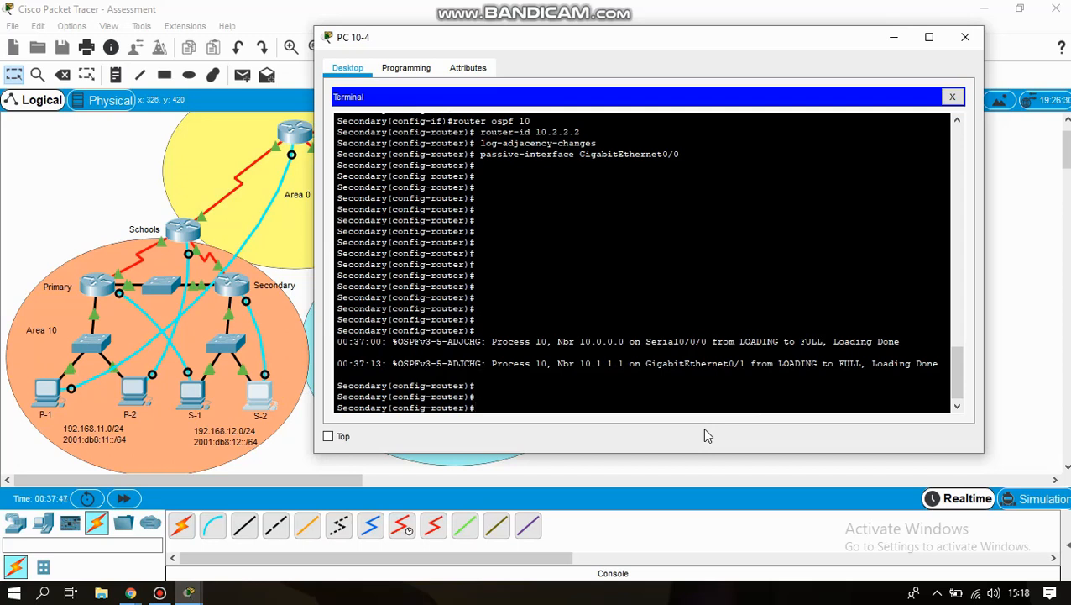
- Set the auto-cost reference bandwidth of the Secondary router's IPv4 OSPF process 10 to 1000
{"action": "type", "text": "au"}
{"action": "key", "text": "Tab"}
{"action": "type", "text": "r"}
{"action": "key", "text": "Tab"}
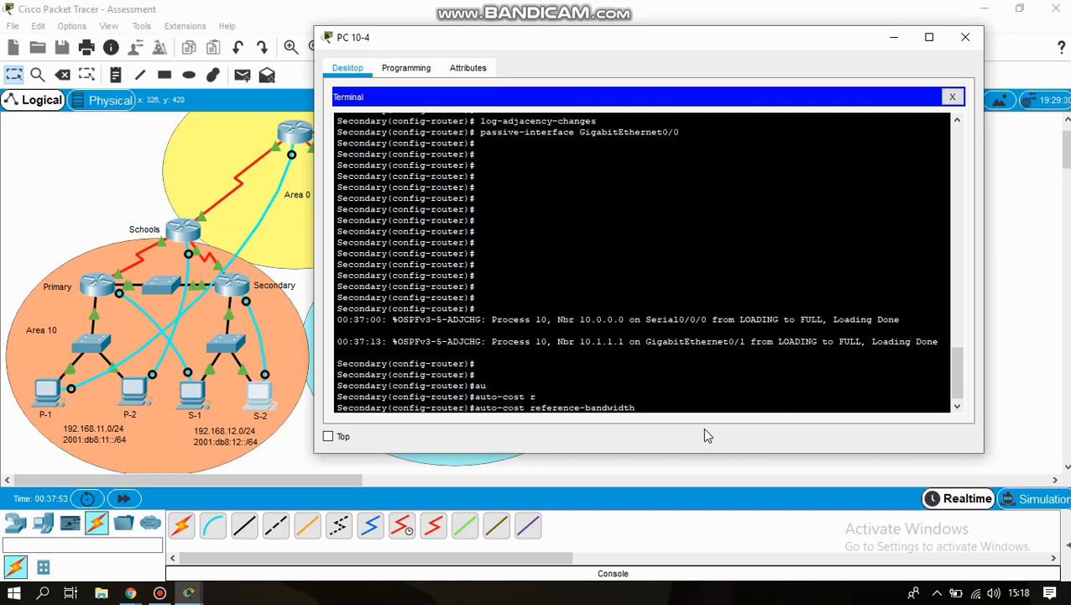
{"action": "type", "text": "1000"}
{"action": "key", "text": "Return"}
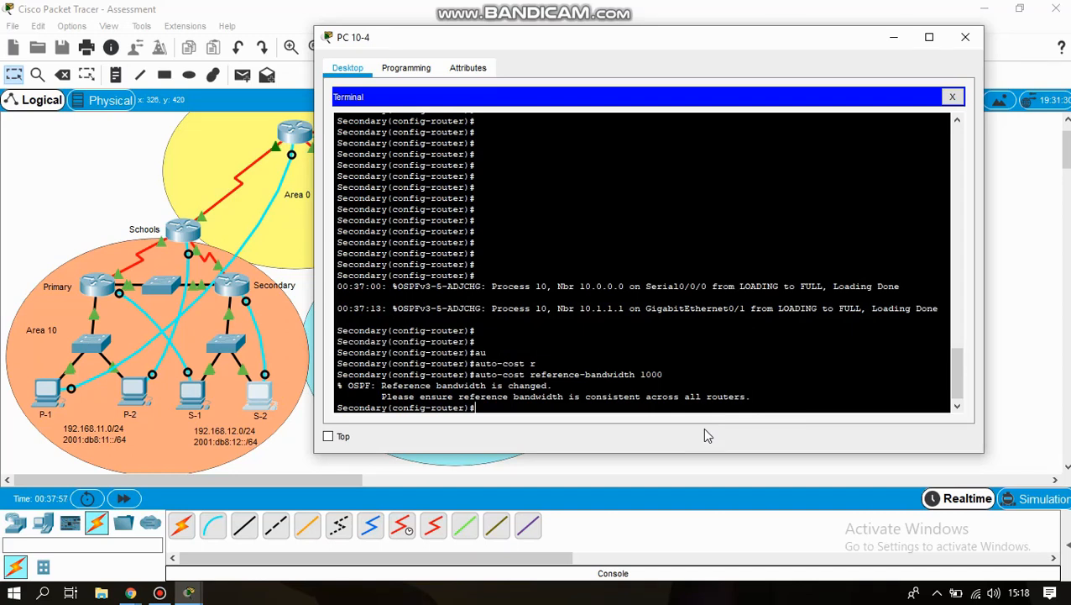
- Advertise network 192.168.12.0 with wildcard mask 0.0.0.255 in OSPF area 10
{"action": "type", "text": "network"}
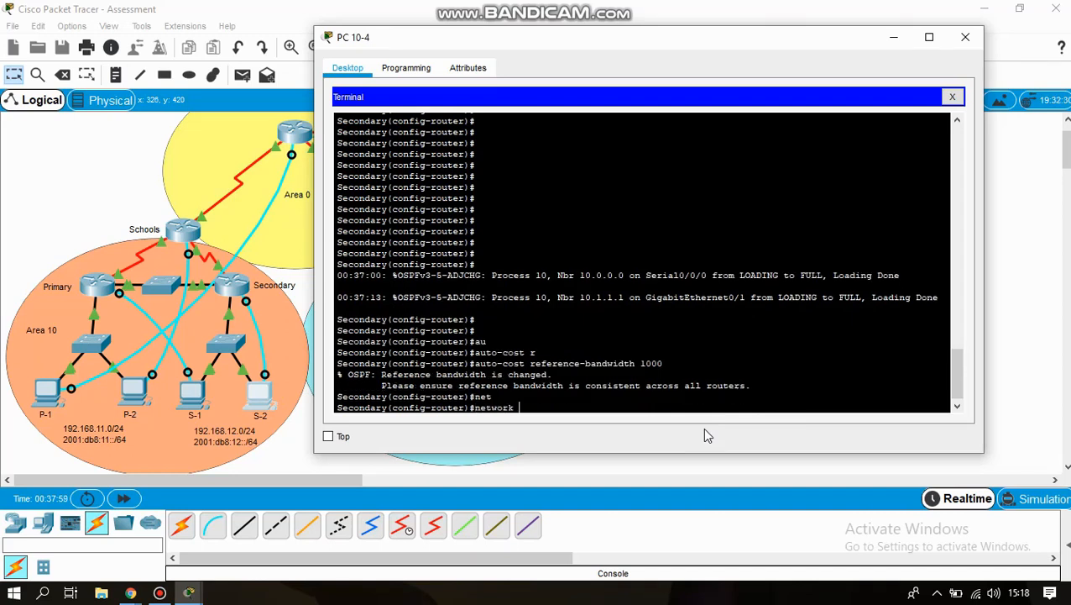
{"action": "type", "text": "192.168.12.0 0.0.0.255"}
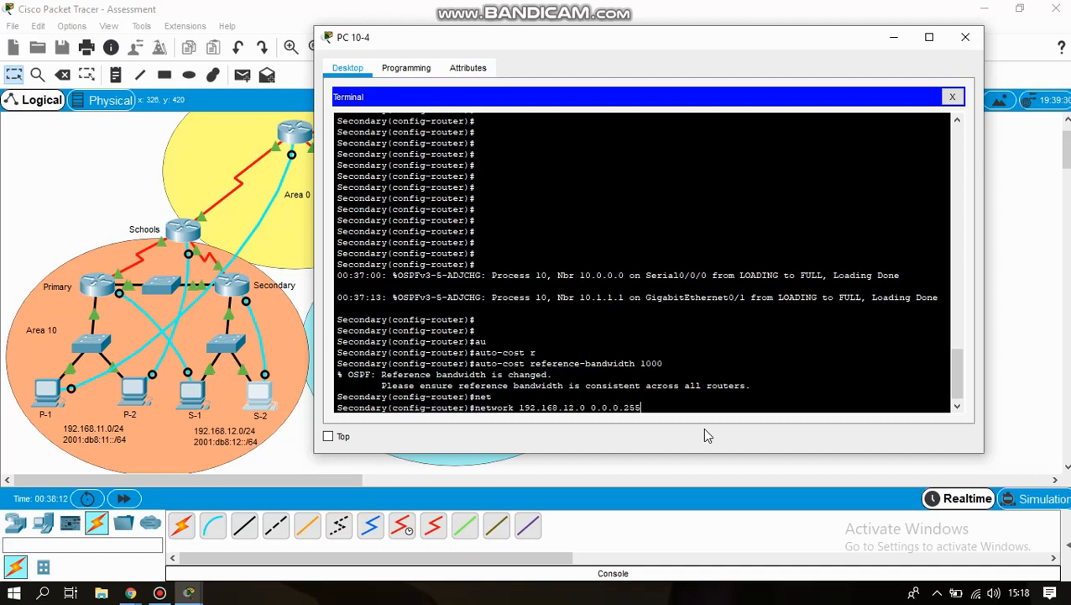
{"action": "type", "text": " area 10"}
{"action": "key", "text": "Return"}
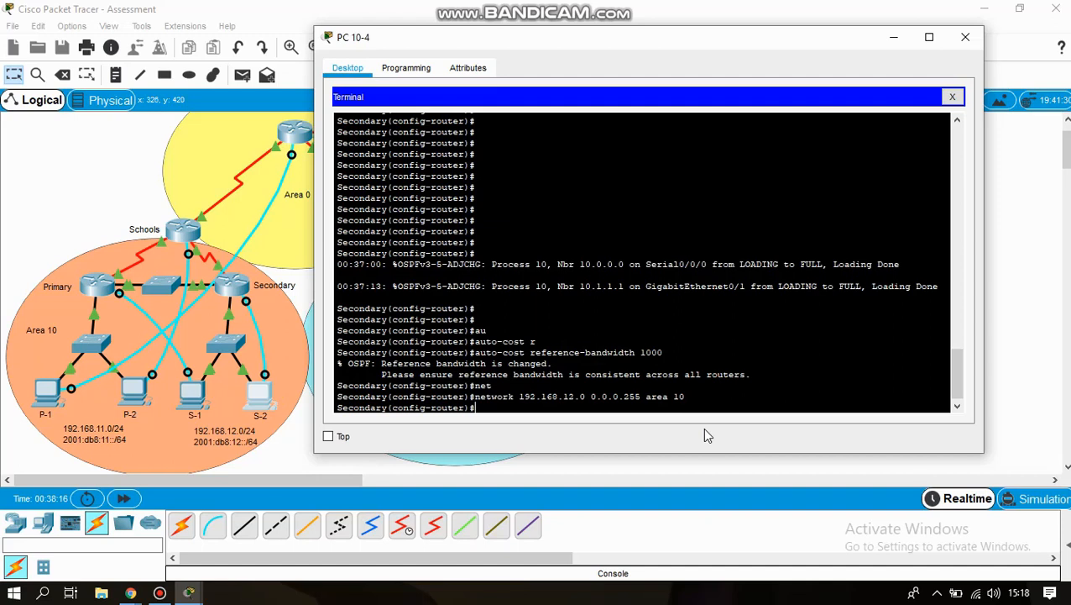
- Advertise network 172.16.10.4 with wildcard mask 0.0.0.3 in OSPF area 10
{"action": "type", "text": "net"}
{"action": "key", "text": "Tab"}
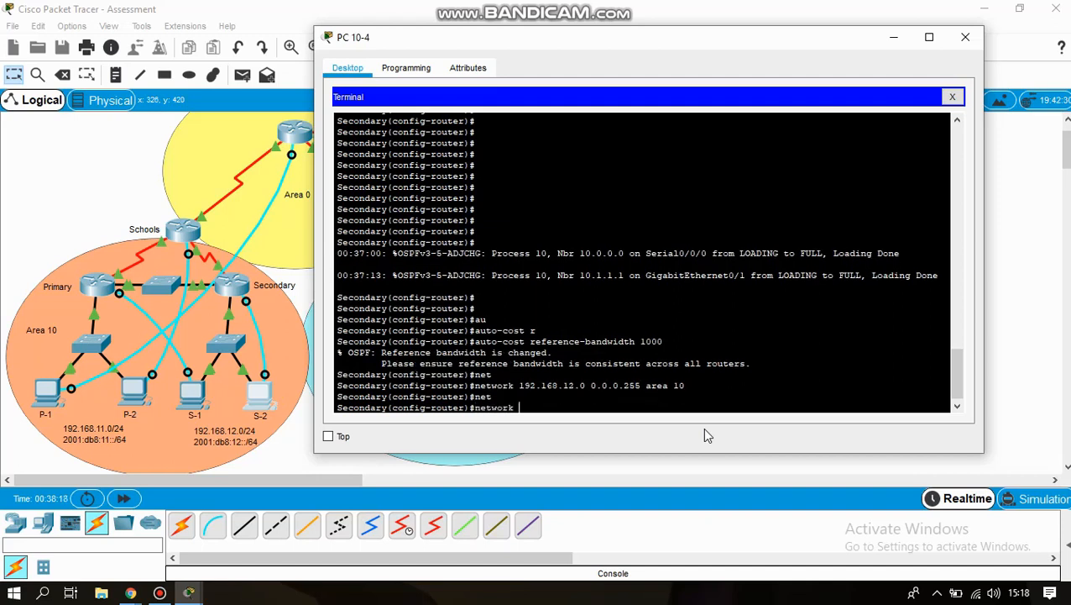
{"action": "type", "text": "172.16.10.4 0.0.0.3 area 10"}
{"action": "key", "text": "Return"}
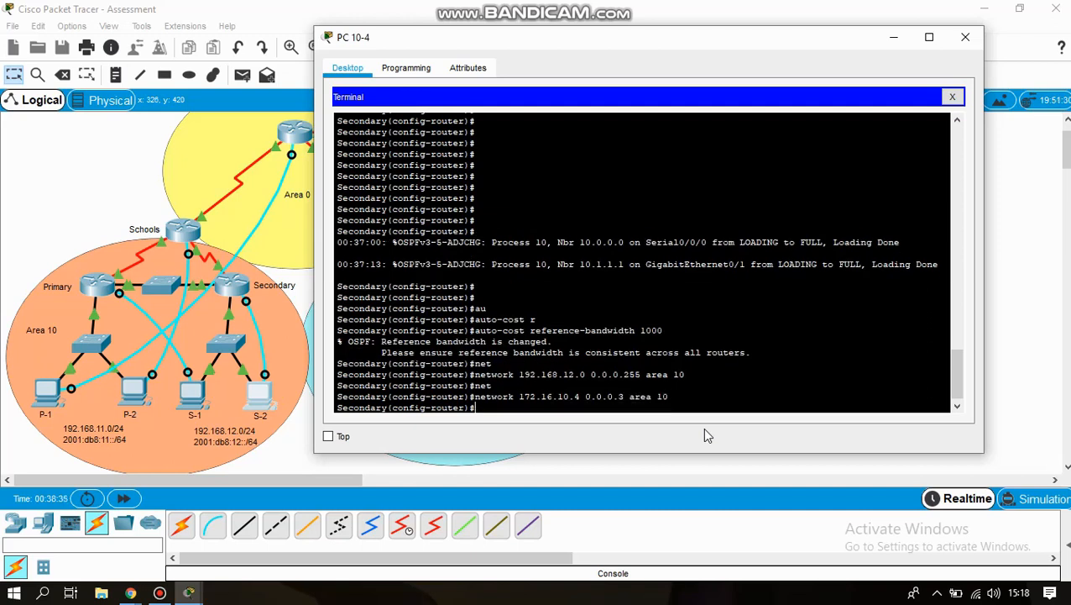
{"action": "key", "text": "Up"}
{"action": "key", "text": "Down"}
{"action": "key", "text": "Return"}
{"action": "key", "text": "Up"}
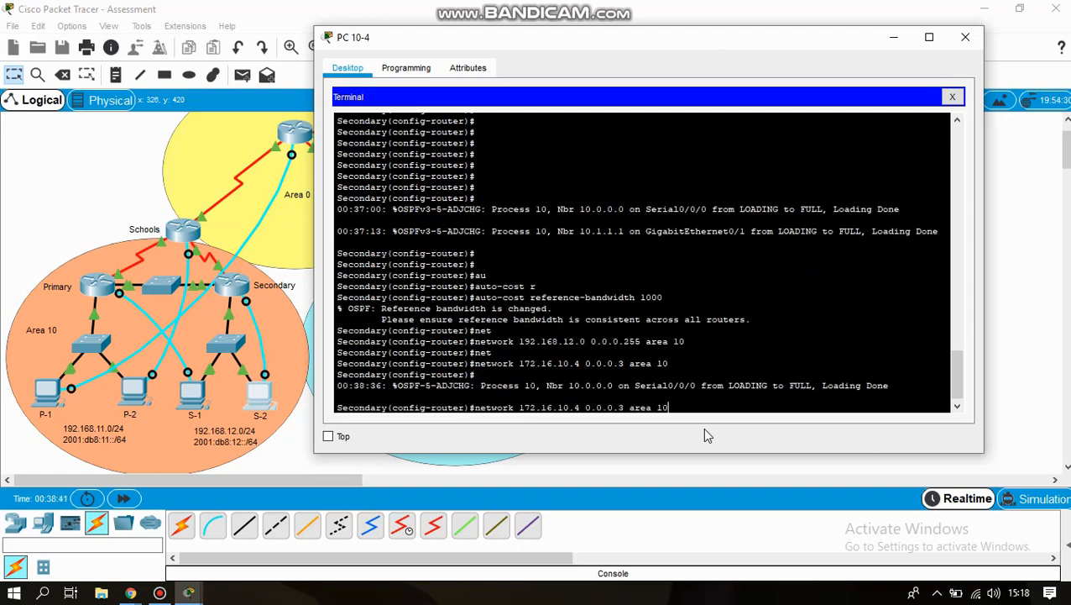
{"action": "key", "text": "Left"}
{"action": "key", "text": "Left"}
{"action": "key", "text": "Left"}
{"action": "key", "text": "Down"}
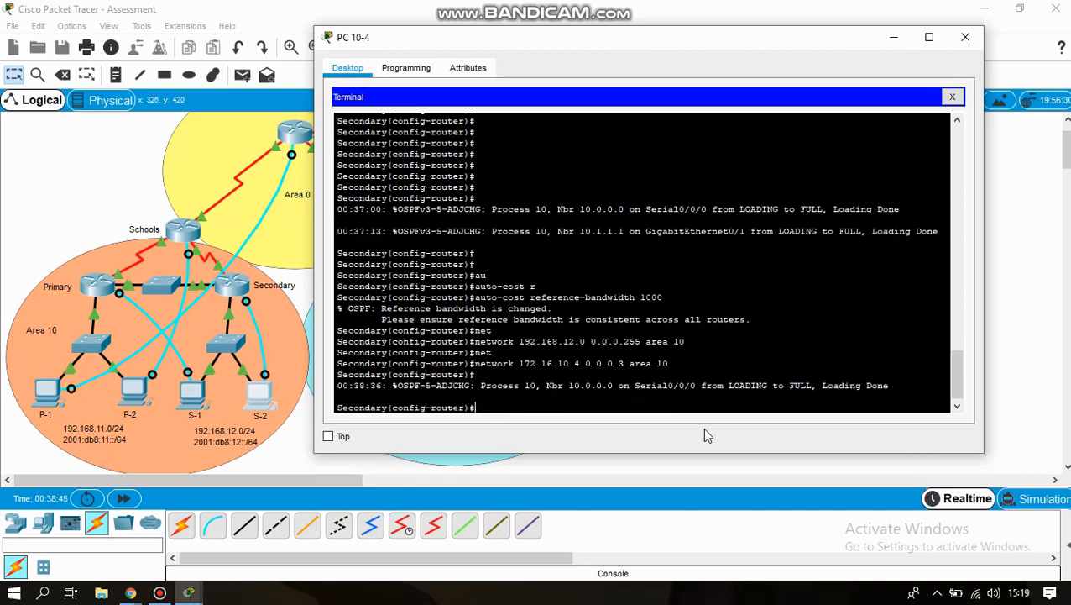
- Advertise network 172.16.10.8 with wildcard mask 0.0.0.3 in OSPF area 10 by adapting the previous network command
{"action": "key", "text": "Up"}
{"action": "key", "text": "Left"}
{"action": "key", "text": "Left"}
{"action": "key", "text": "Left"}
{"action": "key", "text": "Left"}
{"action": "key", "text": "Left"}
{"action": "key", "text": "Left"}
{"action": "key", "text": "Left"}
{"action": "key", "text": "Left"}
{"action": "key", "text": "Left"}
{"action": "key", "text": "Left"}
{"action": "key", "text": "Left"}
{"action": "key", "text": "Left"}
{"action": "key", "text": "Left"}
{"action": "key", "text": "Left"}
{"action": "key", "text": "Left"}
{"action": "key", "text": "Left"}
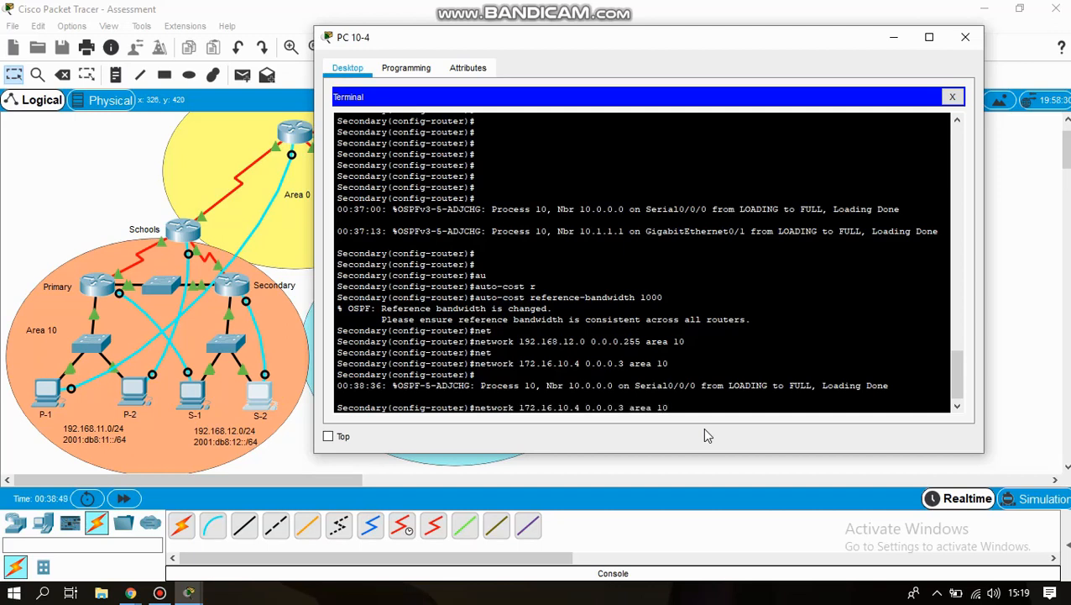
{"action": "key", "text": "BackSpace"}
{"action": "type", "text": "8"}
{"action": "key", "text": "Return"}
{"action": "key", "text": "Return"}
{"action": "key", "text": "Return"}
{"action": "key", "text": "Return"}
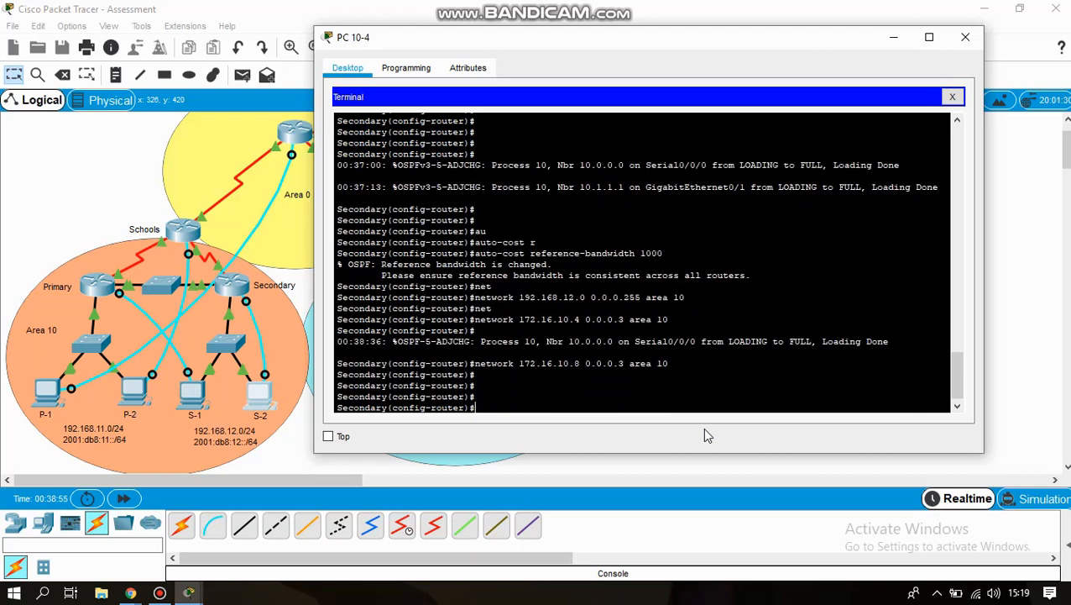
- Set the router ID of the Secondary router's IPv6 OSPF process 10 to 10.2.2.2
{"action": "type", "text": "ipv6 router"}
{"action": "key", "text": "Tab"}
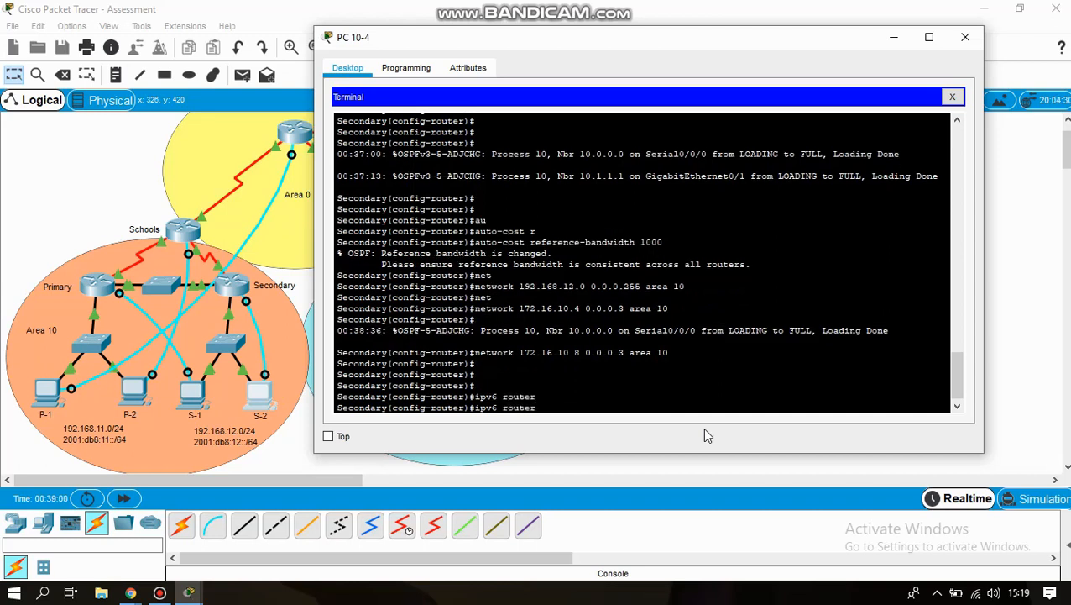
{"action": "type", "text": "osp"}
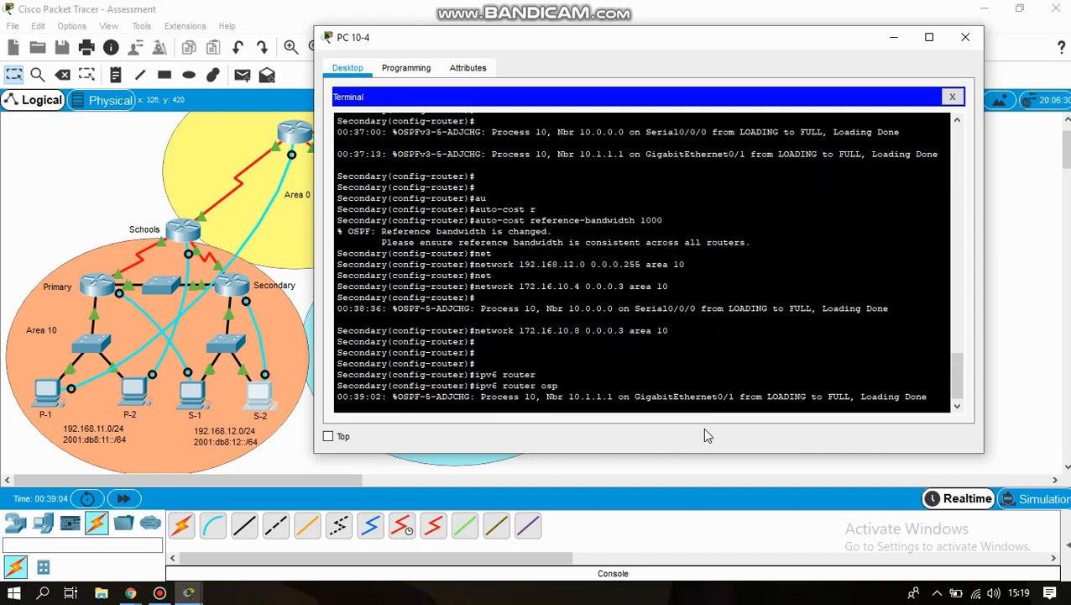
{"action": "key", "text": "Return"}
{"action": "key", "text": "Up"}
{"action": "type", "text": "f"}
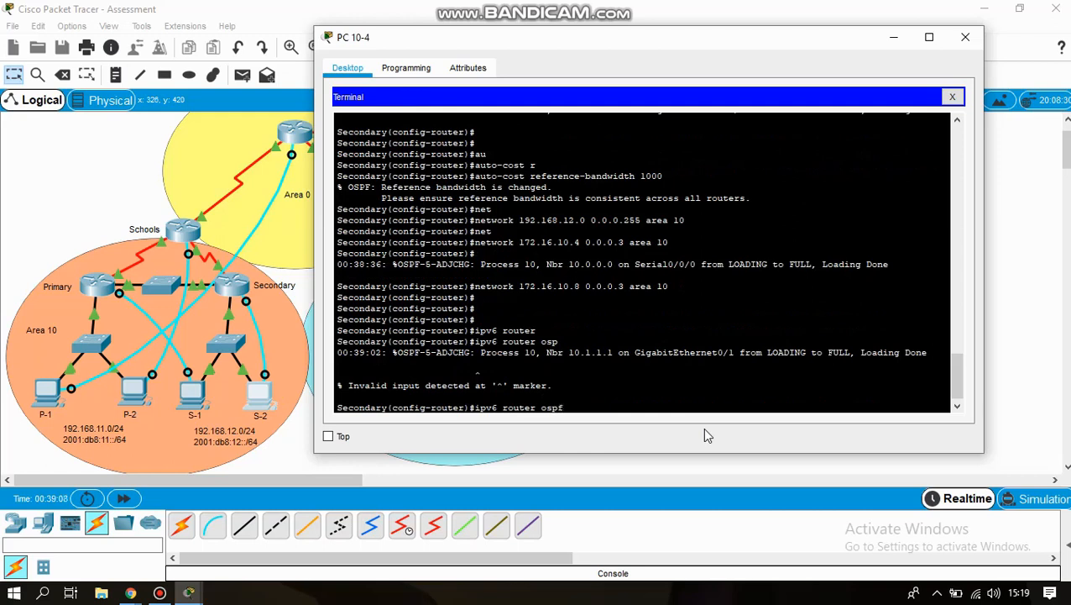
{"action": "type", "text": " 10"}
{"action": "key", "text": "Return"}
{"action": "type", "text": "ro"}
{"action": "key", "text": "Tab"}
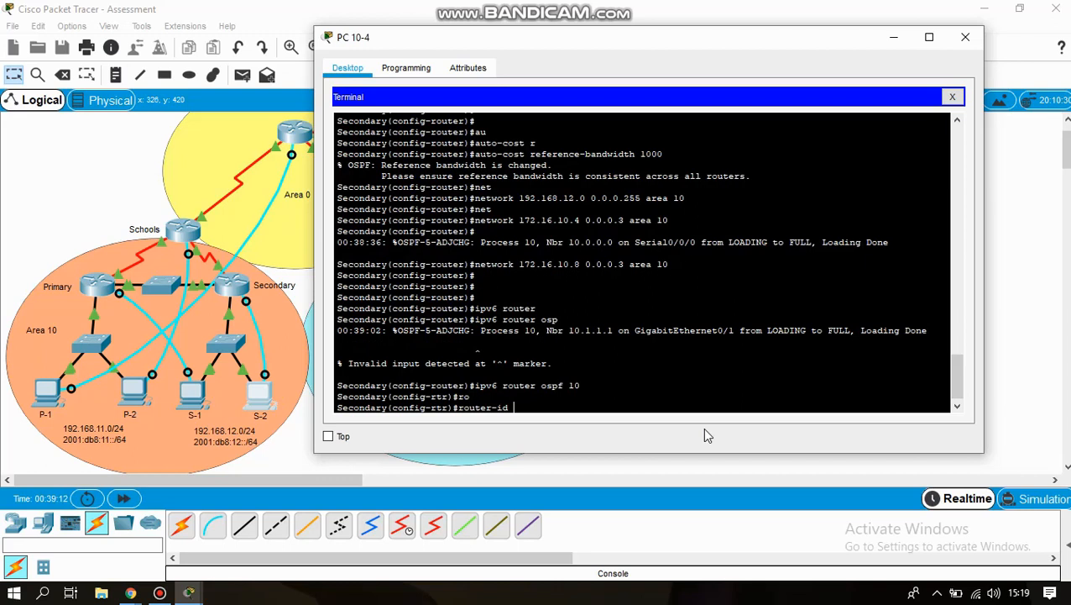
{"action": "type", "text": "10.2.2.2"}
{"action": "key", "text": "Return"}
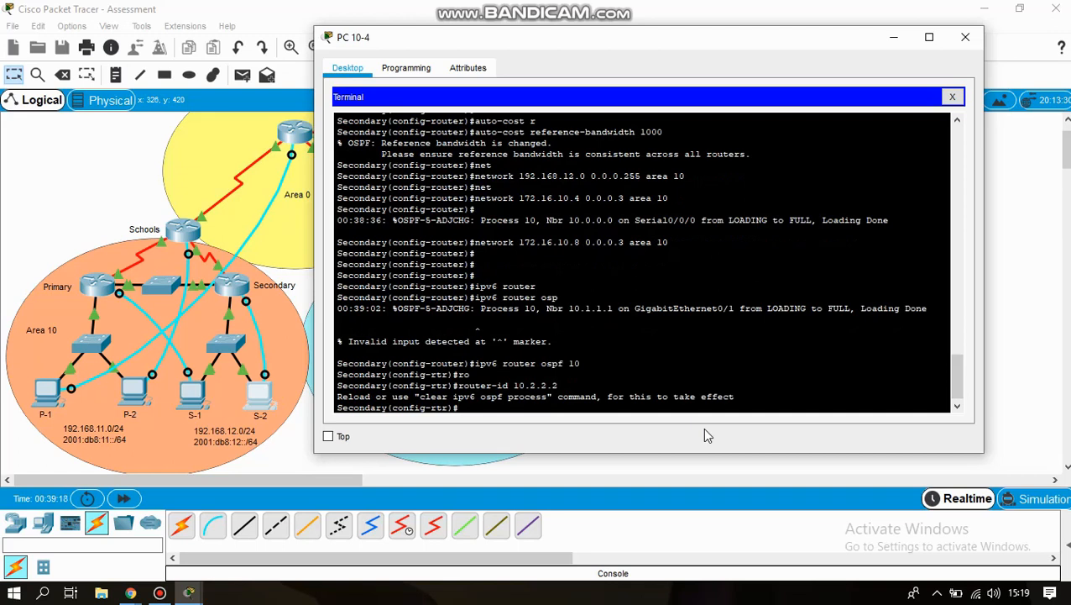
- Enable adjacency-change logging in the Secondary router's IPv6 OSPF process and make interface gi0/0 passive
{"action": "type", "text": "log"}
{"action": "key", "text": "Tab"}
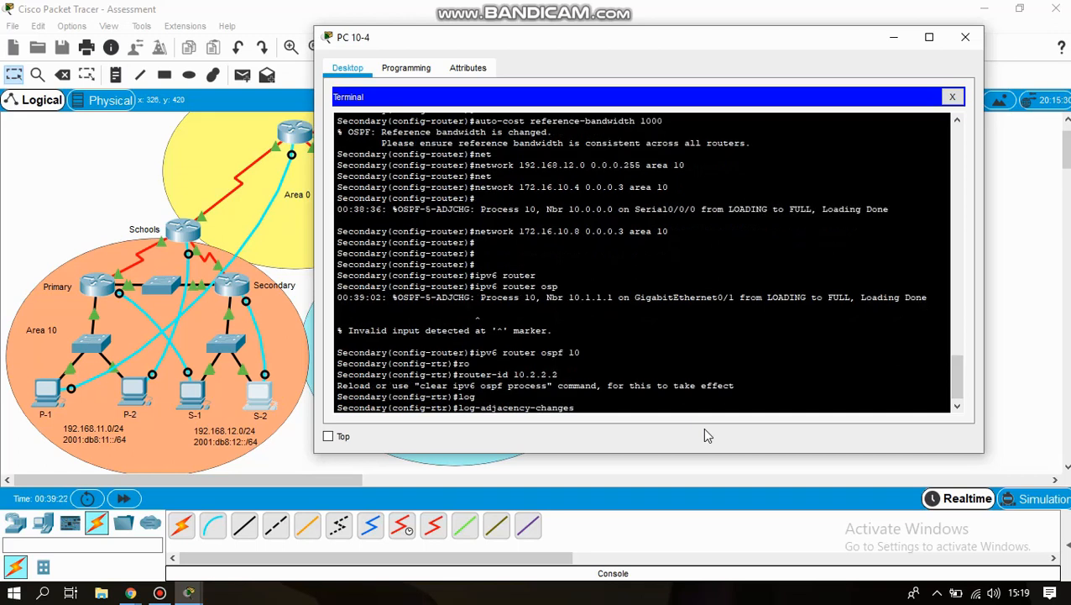
{"action": "key", "text": "Return"}
{"action": "type", "text": "pass"}
{"action": "key", "text": "Tab"}
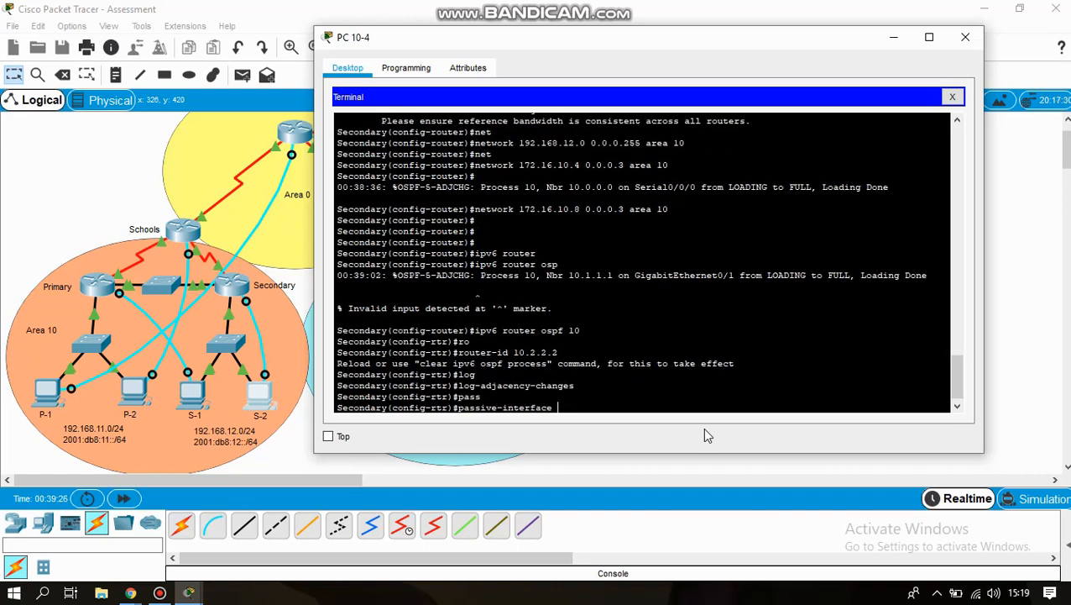
{"action": "type", "text": "gi0/0"}
{"action": "key", "text": "Return"}
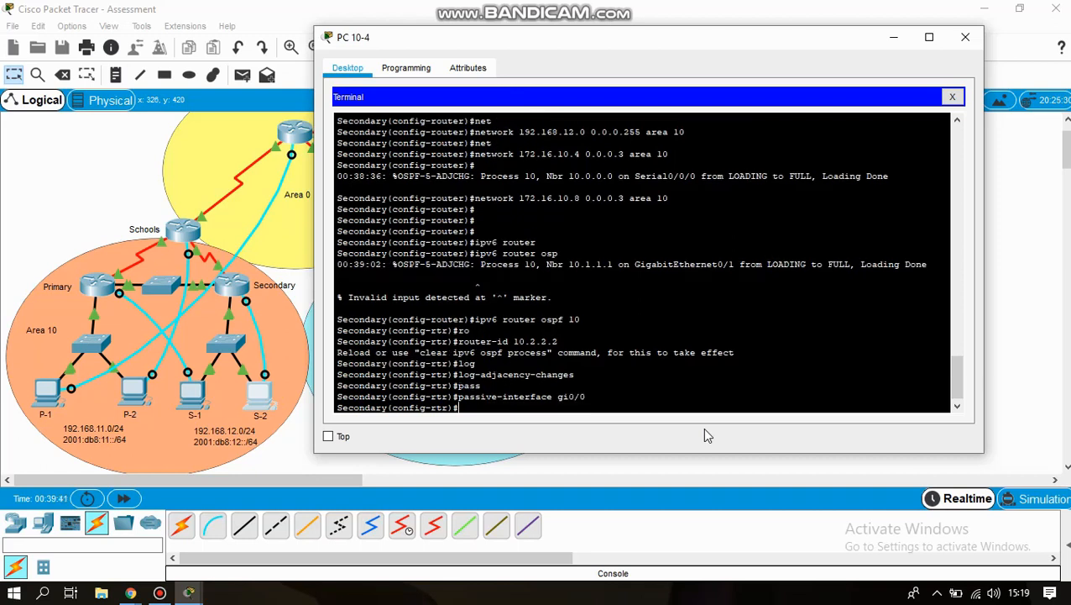
- Set the auto-cost reference bandwidth of the Secondary router's IPv6 OSPF process 10 to 1000
{"action": "type", "text": "au"}
{"action": "key", "text": "Tab"}
{"action": "type", "text": "r"}
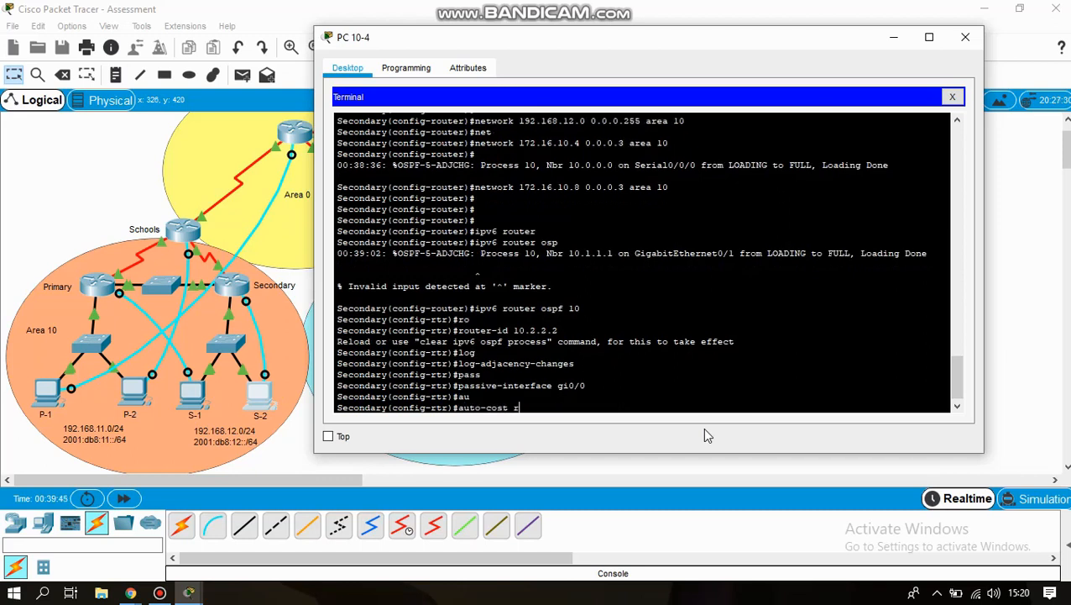
{"action": "key", "text": "Tab"}
{"action": "type", "text": "1000"}
{"action": "key", "text": "Return"}
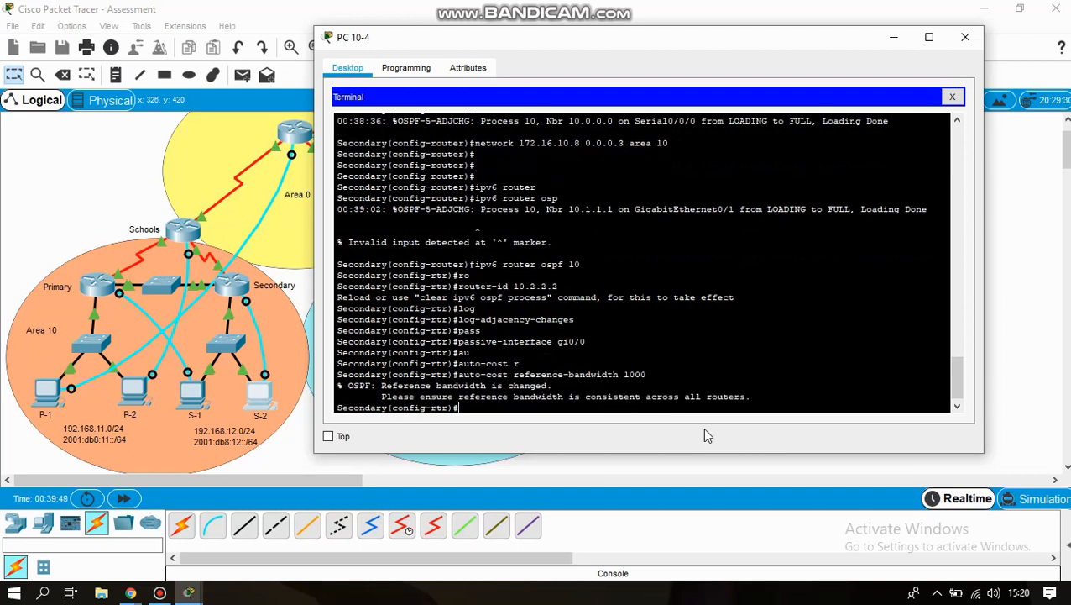
{"action": "key", "text": "Return"}
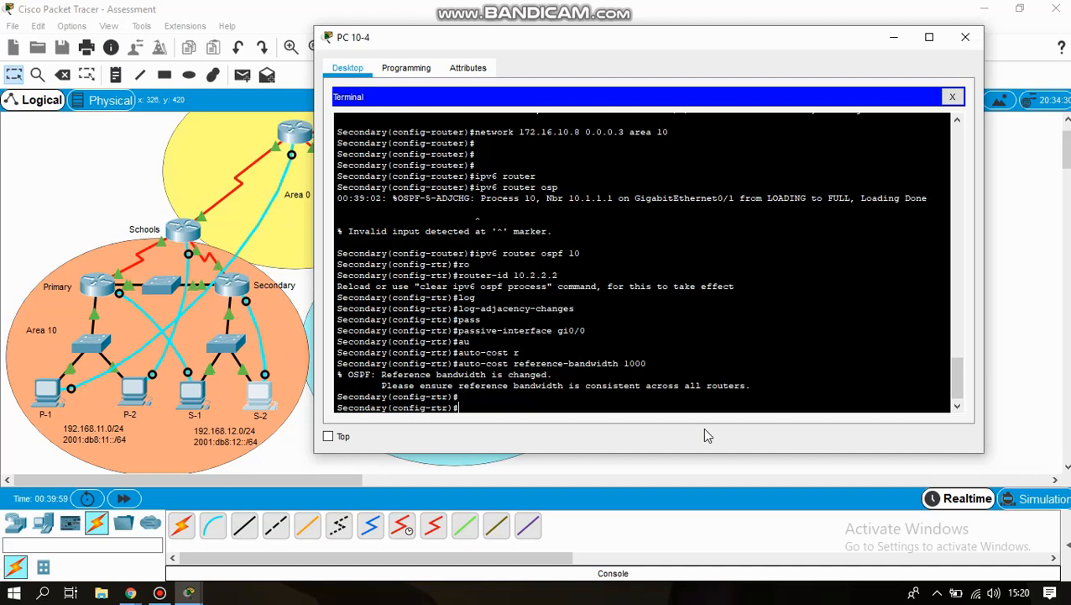
- Disable CDP globally on the Secondary router, exit to privileged mode and close its terminal window
{"action": "type", "text": "no cdp run"}
{"action": "key", "text": "Return"}
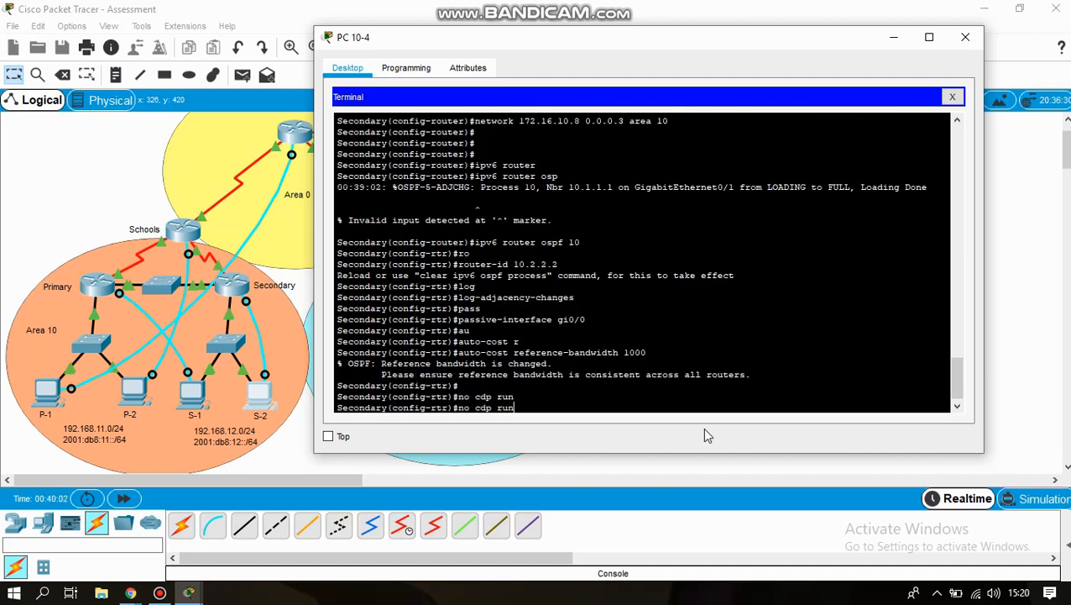
{"action": "type", "text": "end"}
{"action": "key", "text": "Return"}
{"action": "key", "text": "Return"}
{"action": "key", "text": "Return"}
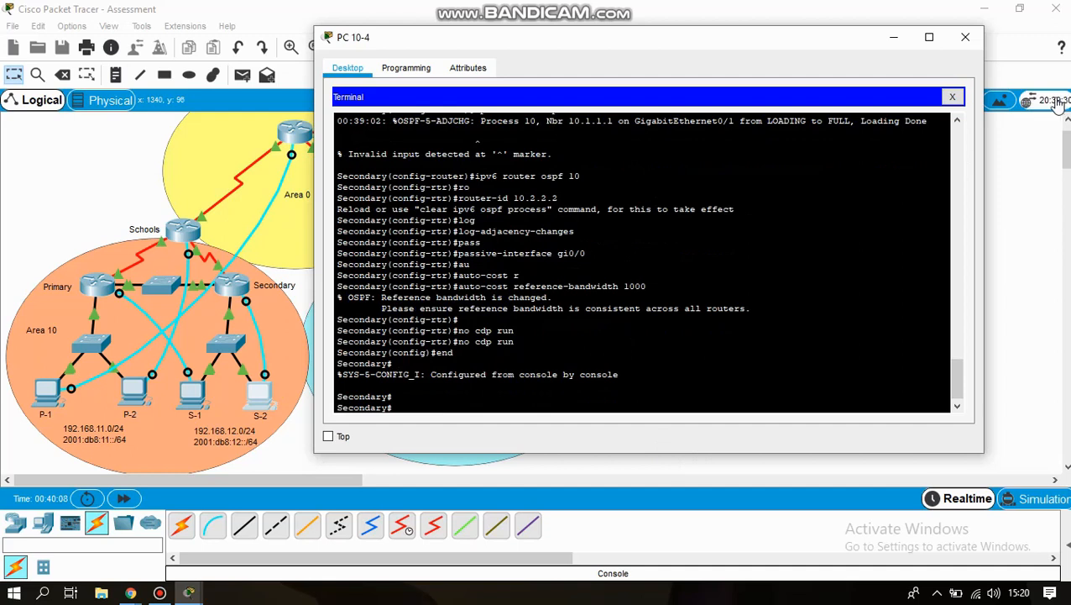
{"action": "left_click", "coordinate": [965, 38]}
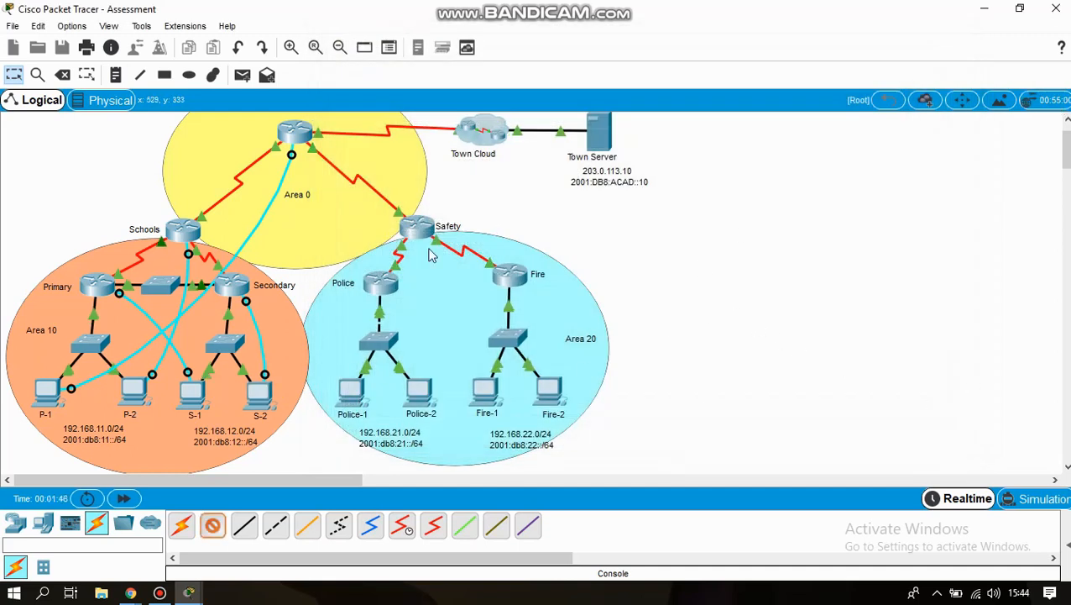
- Connect a console cable from the Safety router's console port to the RS 232 port of Police-1
{"action": "left_click", "coordinate": [409, 238]}
{"action": "left_click", "coordinate": [461, 260]}
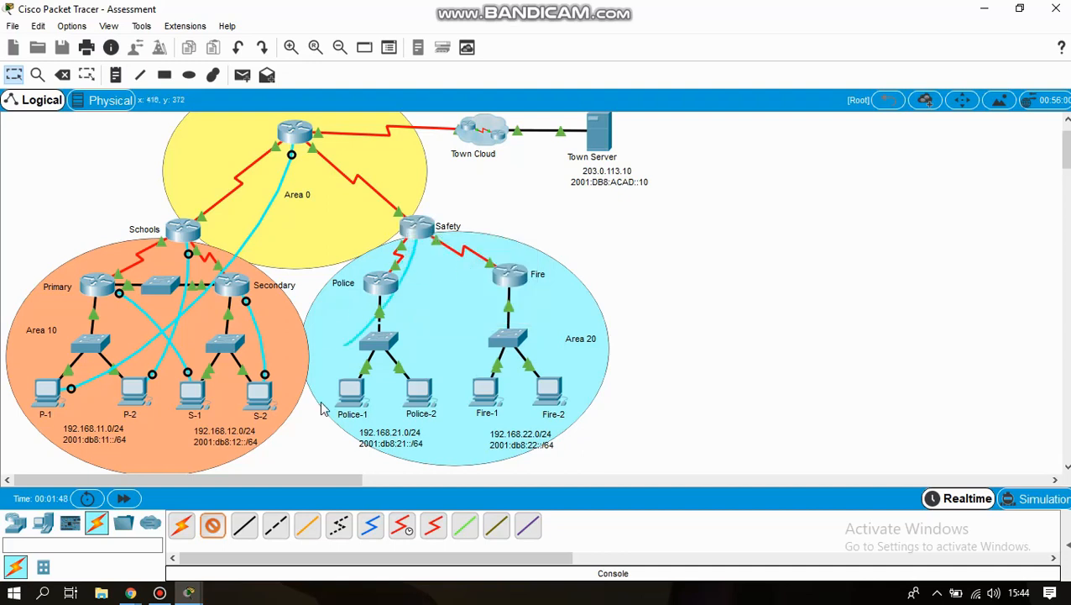
{"action": "left_click", "coordinate": [361, 401]}
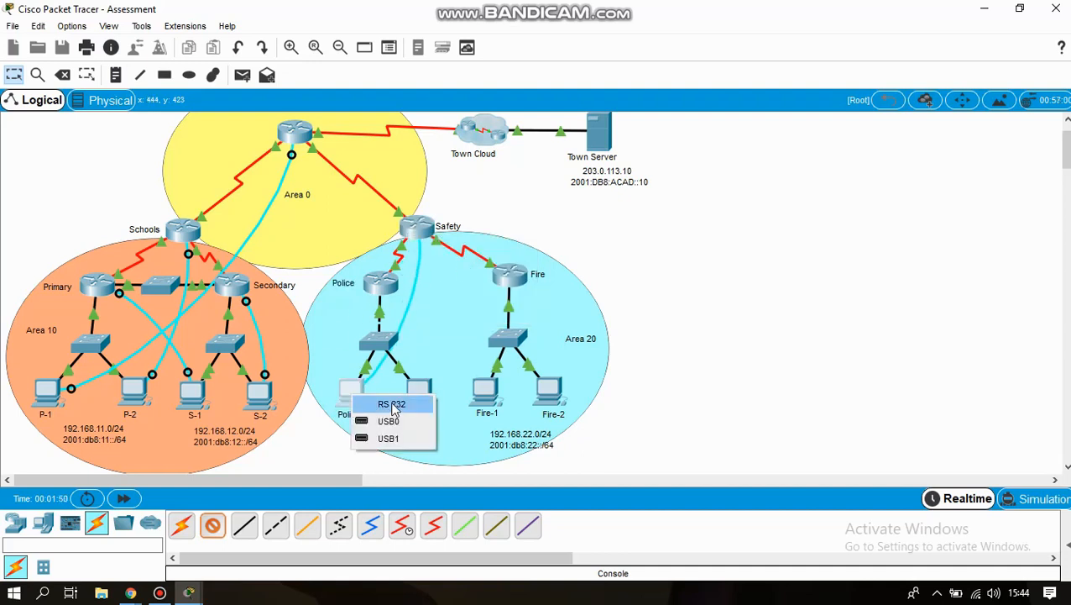
{"action": "left_click", "coordinate": [370, 401]}
- Open a terminal session from Police-1 to the Safety router and enter privileged mode
{"action": "left_click", "coordinate": [353, 393]}
{"action": "left_click", "coordinate": [521, 163]}
{"action": "left_click", "coordinate": [815, 283]}
{"action": "key", "text": "Return"}
{"action": "type", "text": "ena"}
{"action": "key", "text": "Return"}
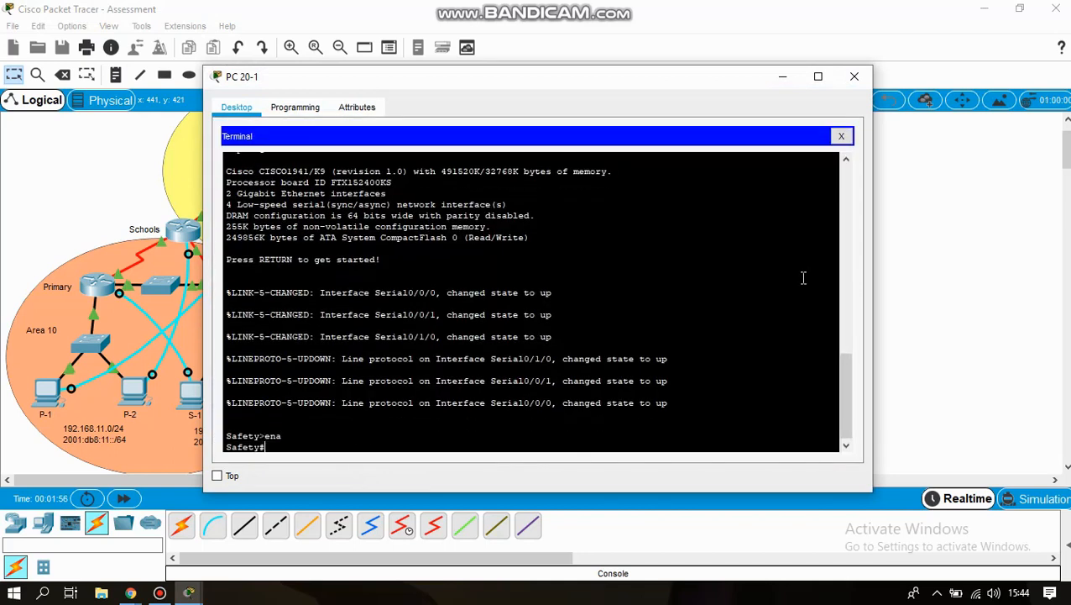
- Enable IPv6 unicast routing on the Safety router in global configuration mode
{"action": "type", "text": "conf t"}
{"action": "key", "text": "Return"}
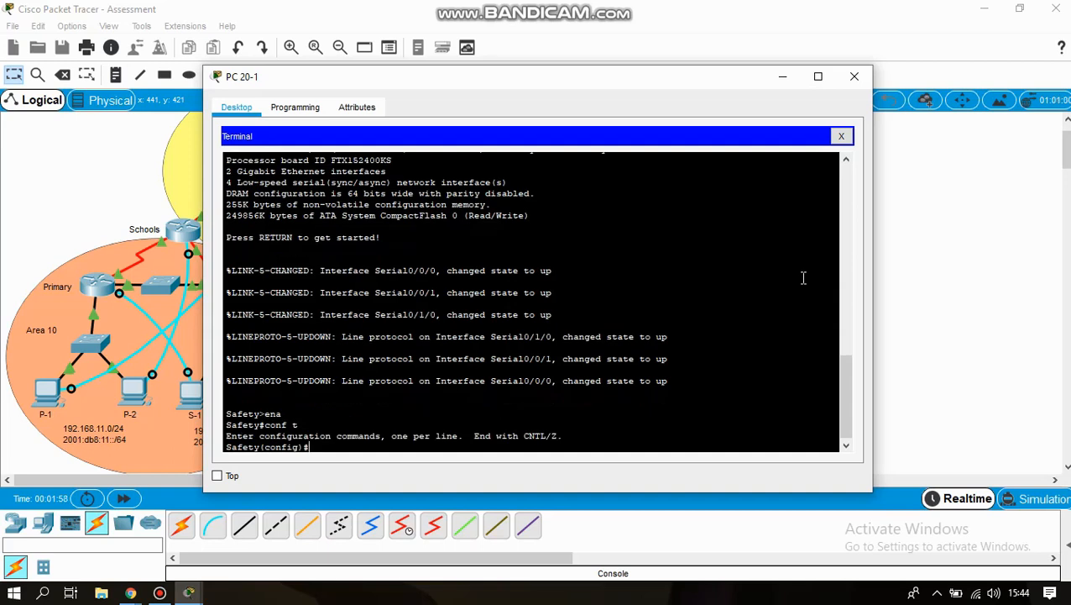
{"action": "type", "text": "ipv6 un"}
{"action": "key", "text": "Tab"}
{"action": "key", "text": "Return"}
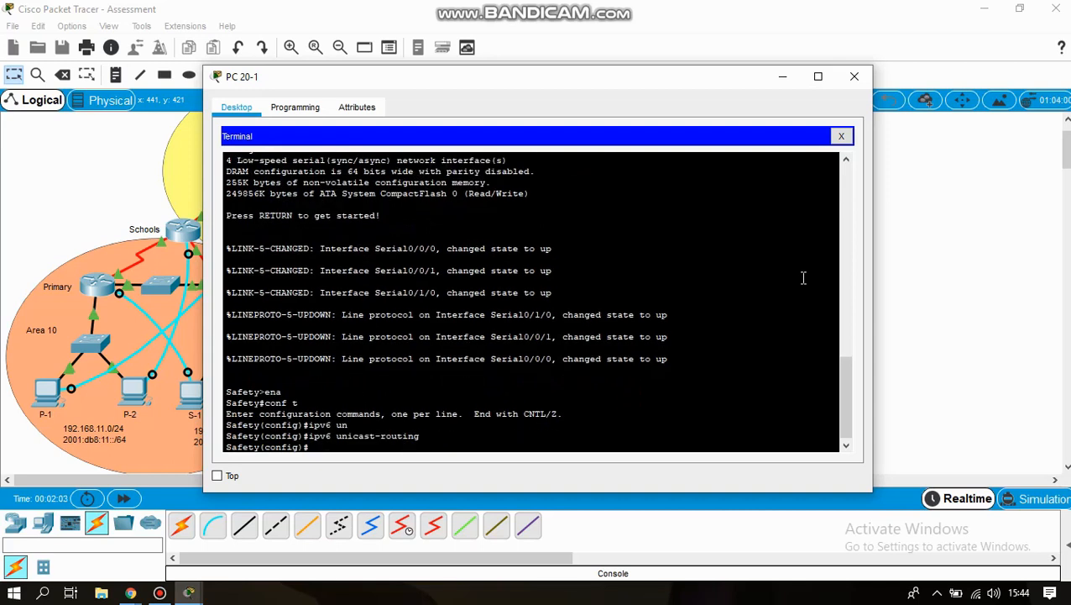
- Set the bandwidth of the Safety router's serial interface s0/0/0 to 128
{"action": "type", "text": "int s0/0/0"}
{"action": "key", "text": "Return"}
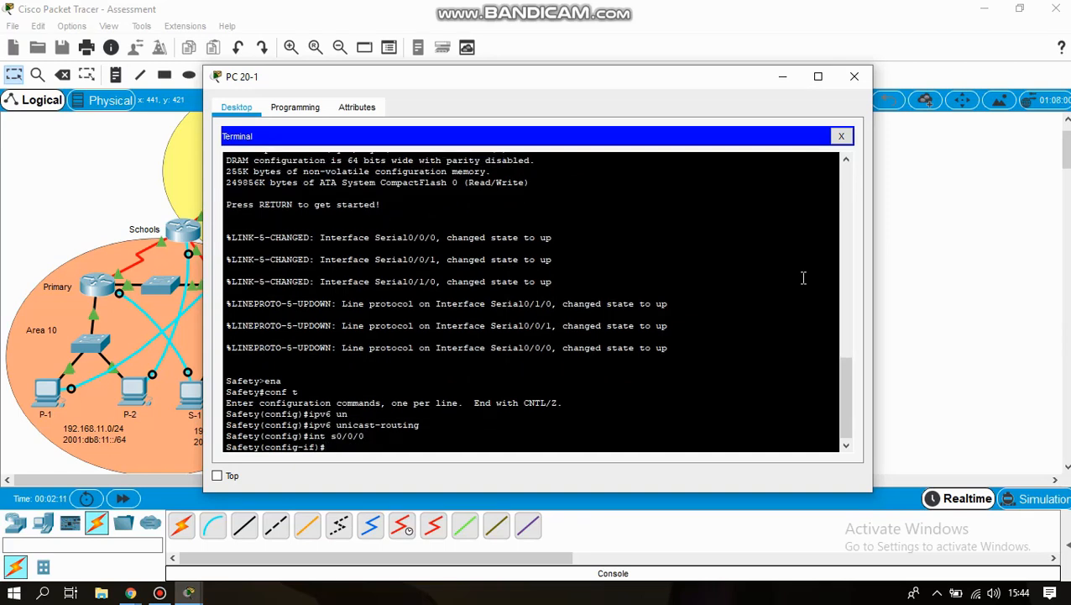
{"action": "type", "text": "band"}
{"action": "key", "text": "Tab"}
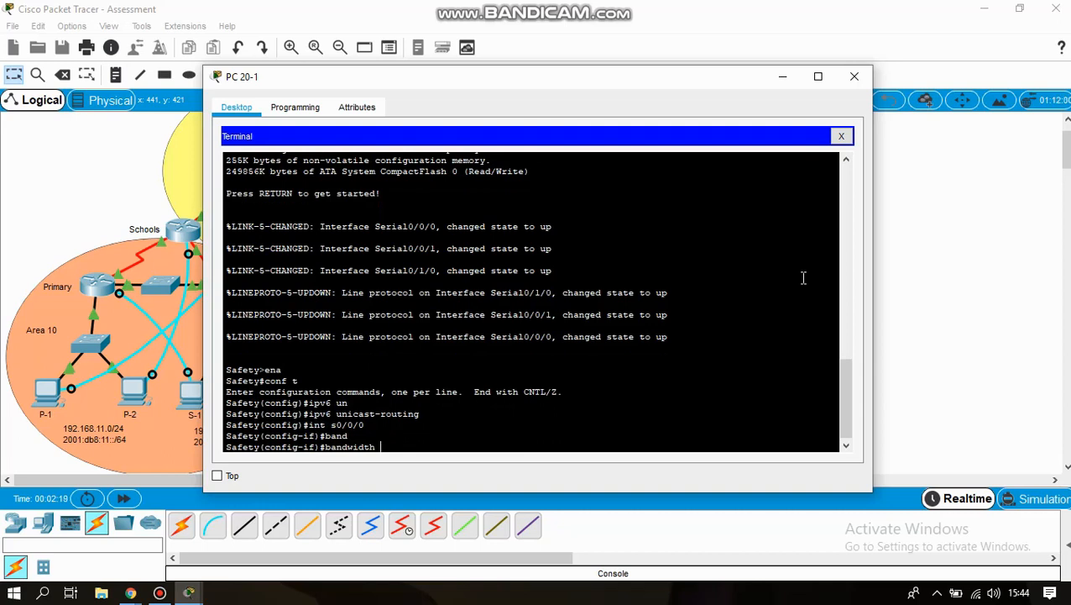
{"action": "type", "text": "128"}
{"action": "key", "text": "Return"}
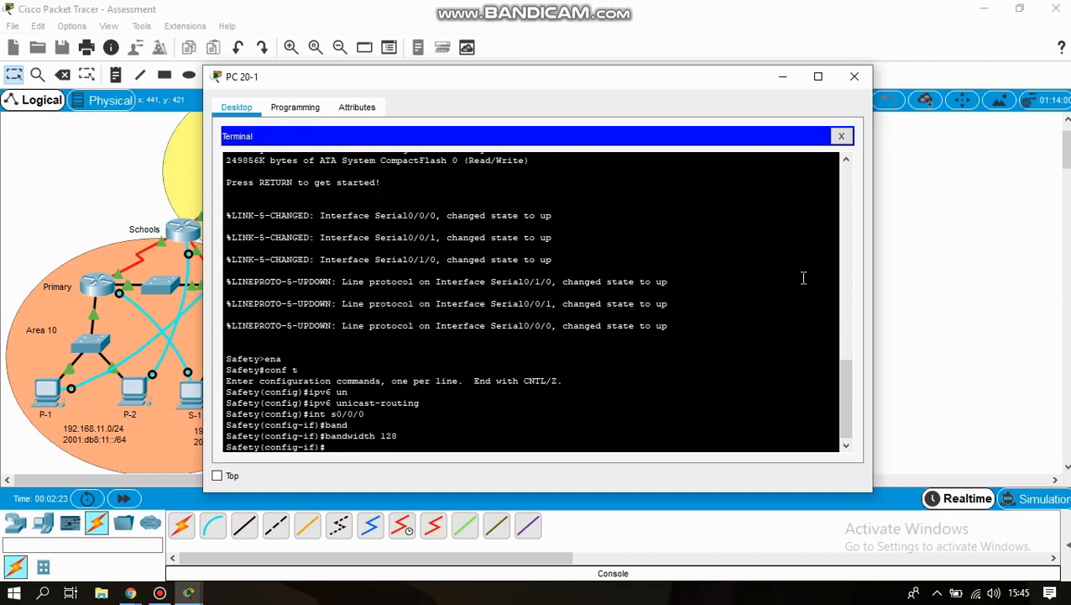
- Disable IPv6 CEF on the Safety router
{"action": "type", "text": "no ipv6 cef"}
{"action": "key", "text": "Return"}
{"action": "key", "text": "Return"}
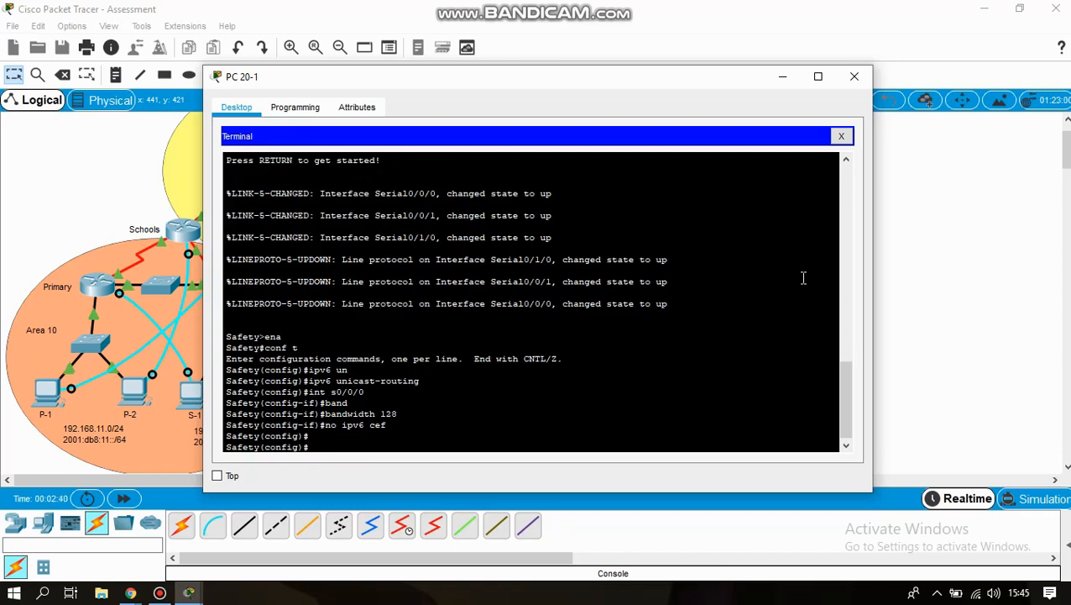
{"action": "type", "text": "no ipv6 cef"}
{"action": "key", "text": "Return"}
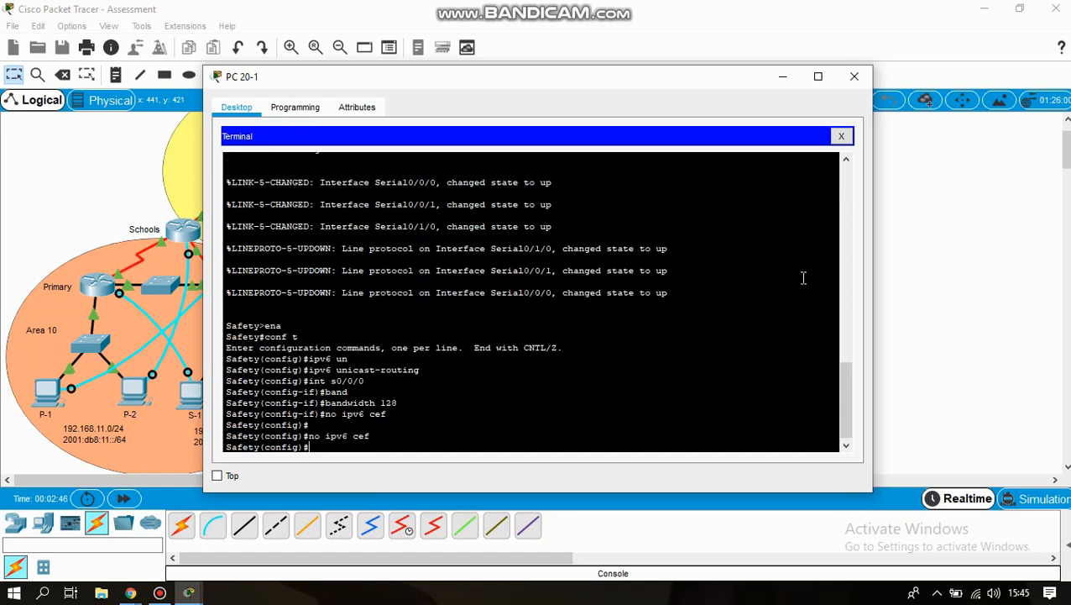
- Assign IP address 10.10.20.1 with mask 255.255.255.252 to the Safety router's interface s0/0/0
{"action": "key", "text": "Up"}
{"action": "key", "text": "Up"}
{"action": "key", "text": "Up"}
{"action": "key", "text": "Return"}
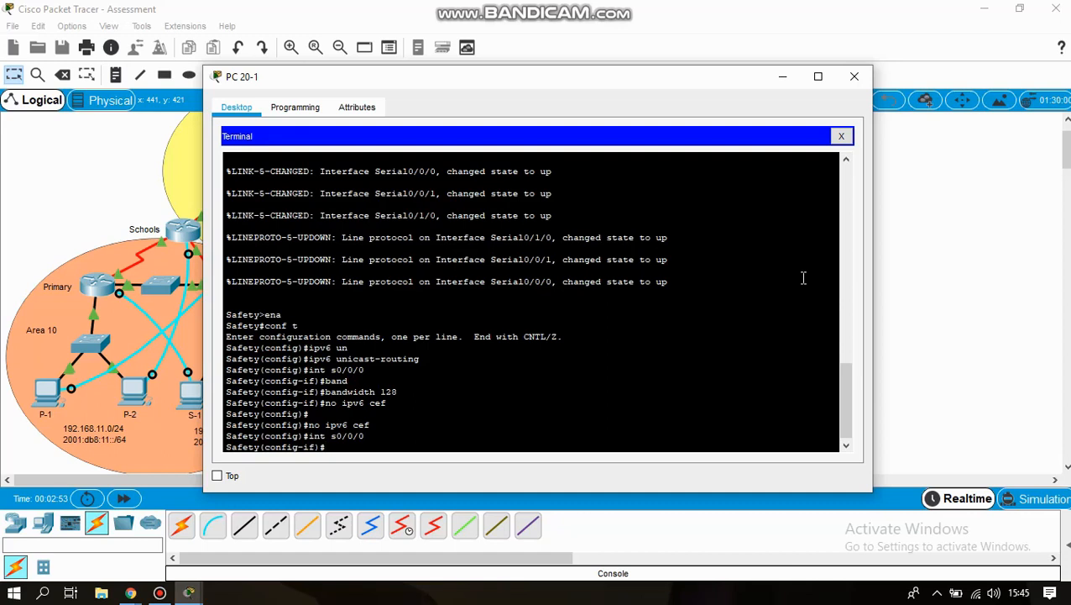
{"action": "type", "text": "ip add"}
{"action": "key", "text": "Tab"}
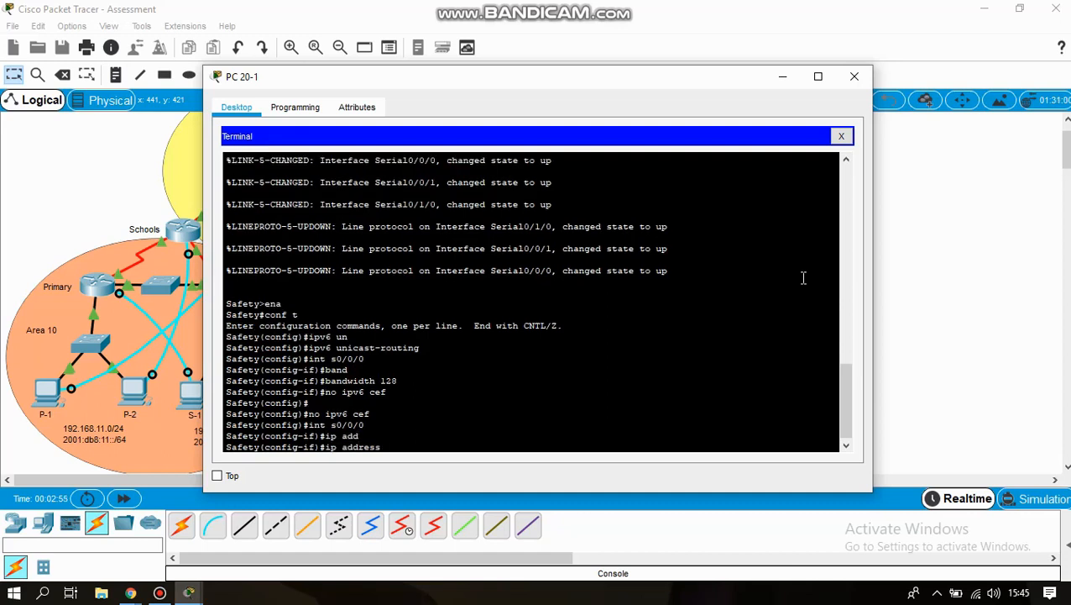
{"action": "type", "text": "10.10.20.1 255.255.255"}
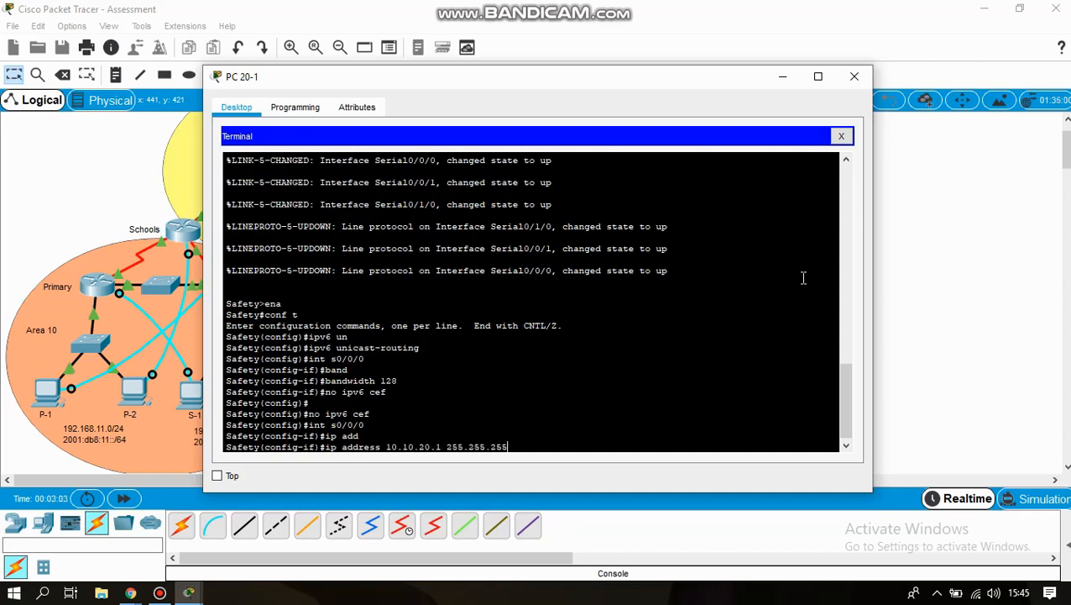
{"action": "type", "text": ".252"}
{"action": "key", "text": "Return"}
- Assign the IPv6 link-local address FE80::20 to the Safety router's interface s0/0/0
{"action": "type", "text": "ipv6 add"}
{"action": "key", "text": "Tab"}
{"action": "type", "text": "FE80"}
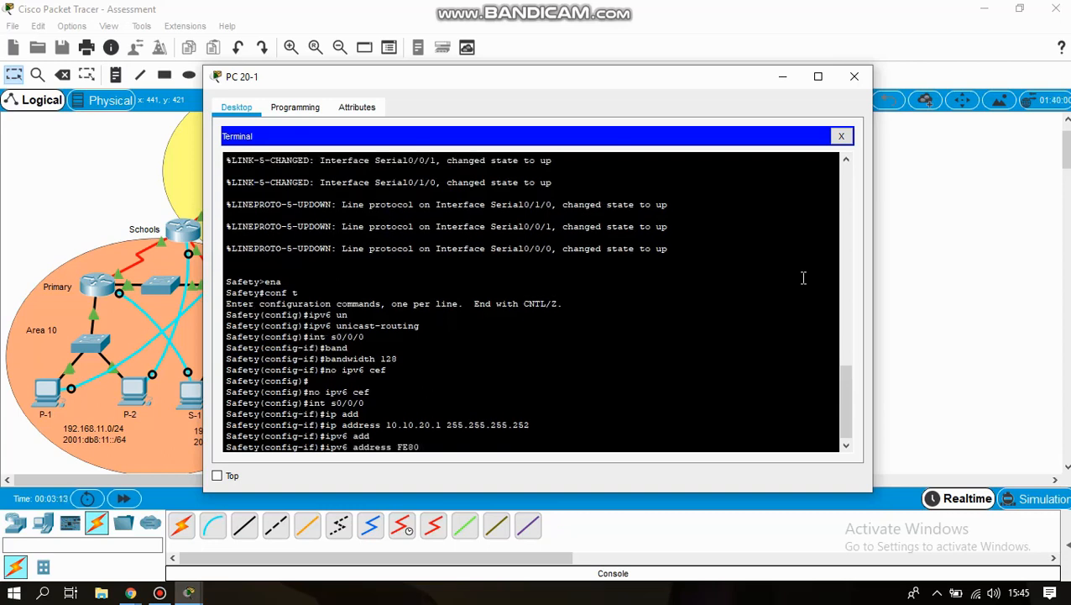
{"action": "type", "text": "::20 link"}
{"action": "key", "text": "Tab"}
{"action": "key", "text": "Return"}
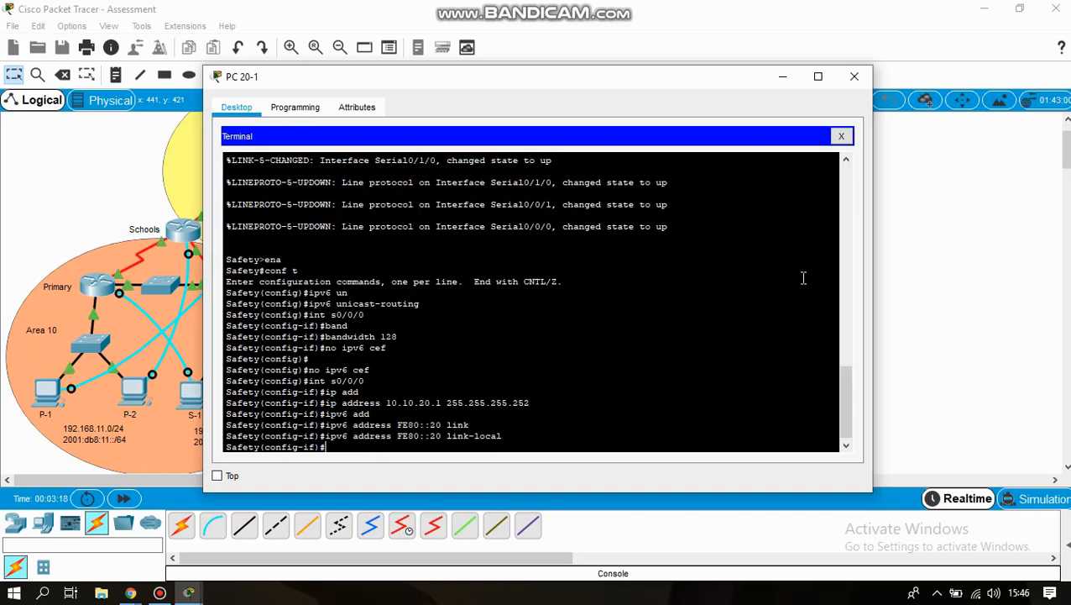
- Assign the global IPv6 address 2001:DB8:20::1/64 to the Safety router's interface s0/0/0
{"action": "type", "text": "ip ad"}
{"action": "key", "text": "BackSpace"}
{"action": "key", "text": "BackSpace"}
{"action": "type", "text": "v6 add"}
{"action": "key", "text": "Tab"}
{"action": "type", "text": "2001"}
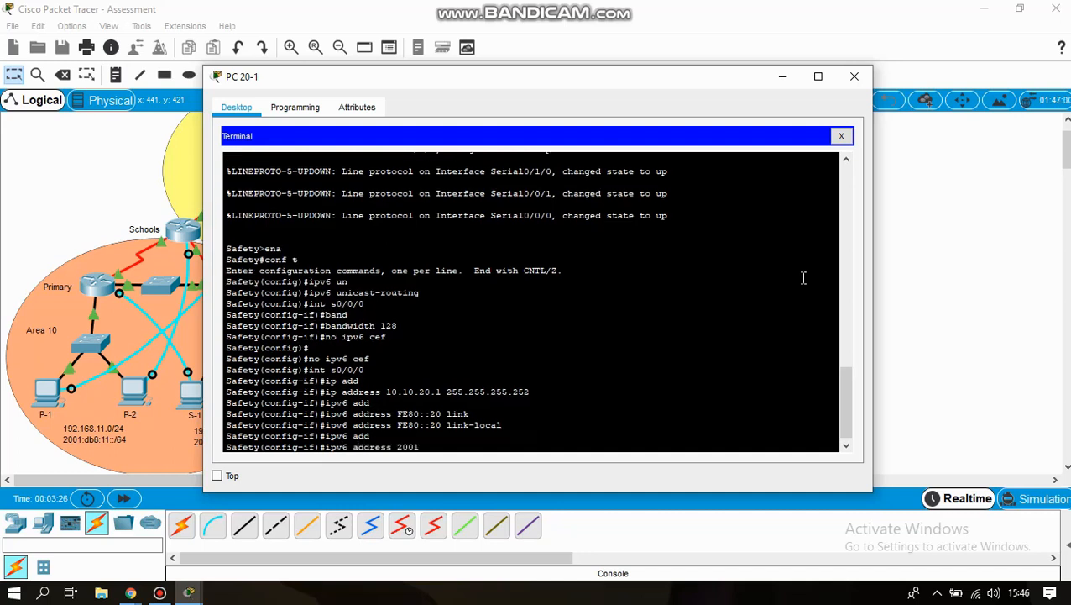
{"action": "type", "text": ":DB8:20::1/64"}
{"action": "key", "text": "Return"}
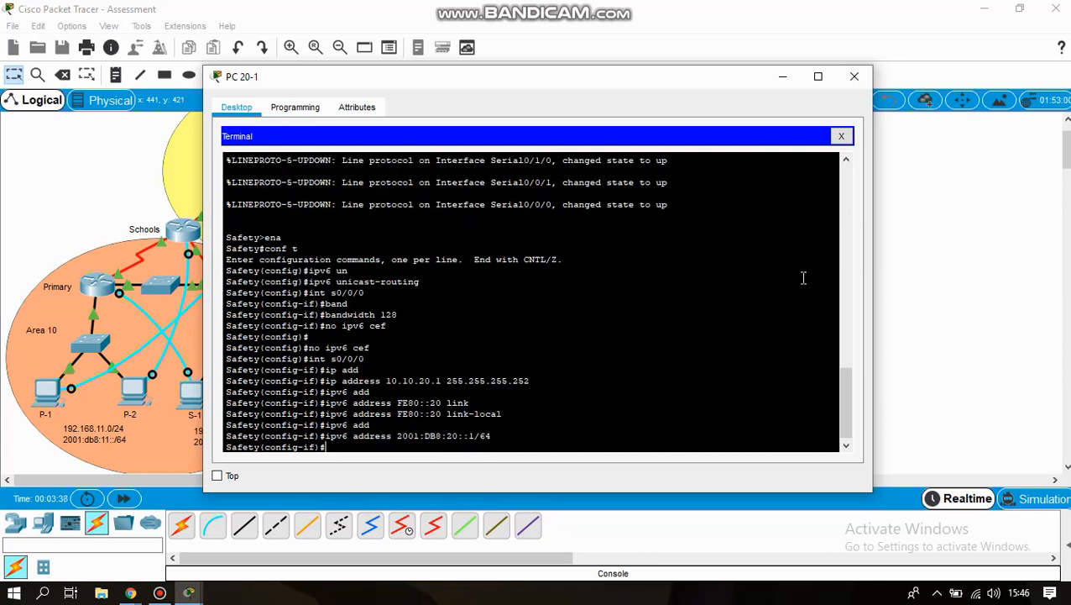
- Enable IPv6 OSPF process 10 in area 10 on the Safety router's interface s0/0/0
{"action": "type", "text": "IPV6 OS"}
{"action": "key", "text": "Tab"}
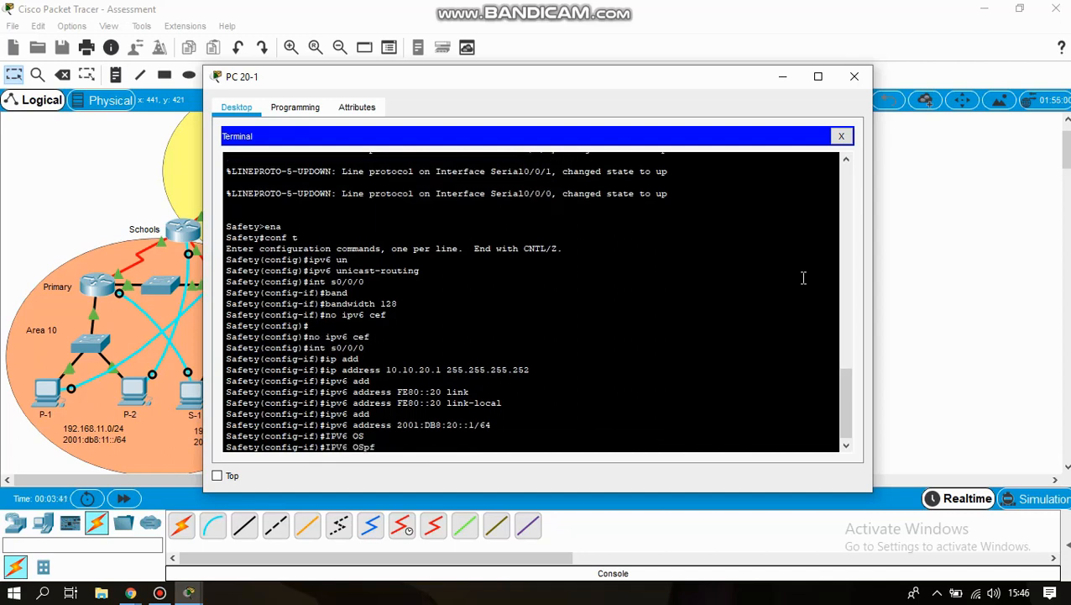
{"action": "key", "text": "BackSpace"}
{"action": "key", "text": "BackSpace"}
{"action": "key", "text": "BackSpace"}
{"action": "key", "text": "BackSpace"}
{"action": "key", "text": "BackSpace"}
{"action": "key", "text": "BackSpace"}
{"action": "key", "text": "BackSpace"}
{"action": "key", "text": "BackSpace"}
{"action": "key", "text": "BackSpace"}
{"action": "type", "text": "ipv6 osp"}
{"action": "key", "text": "Tab"}
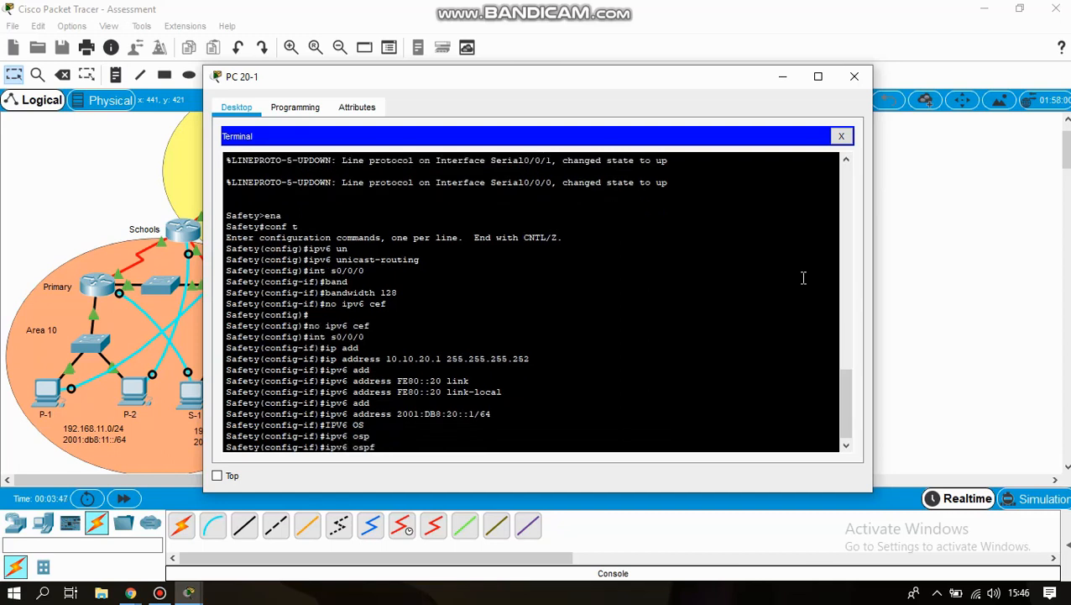
{"action": "type", "text": "10 area 10"}
{"action": "key", "text": "Return"}
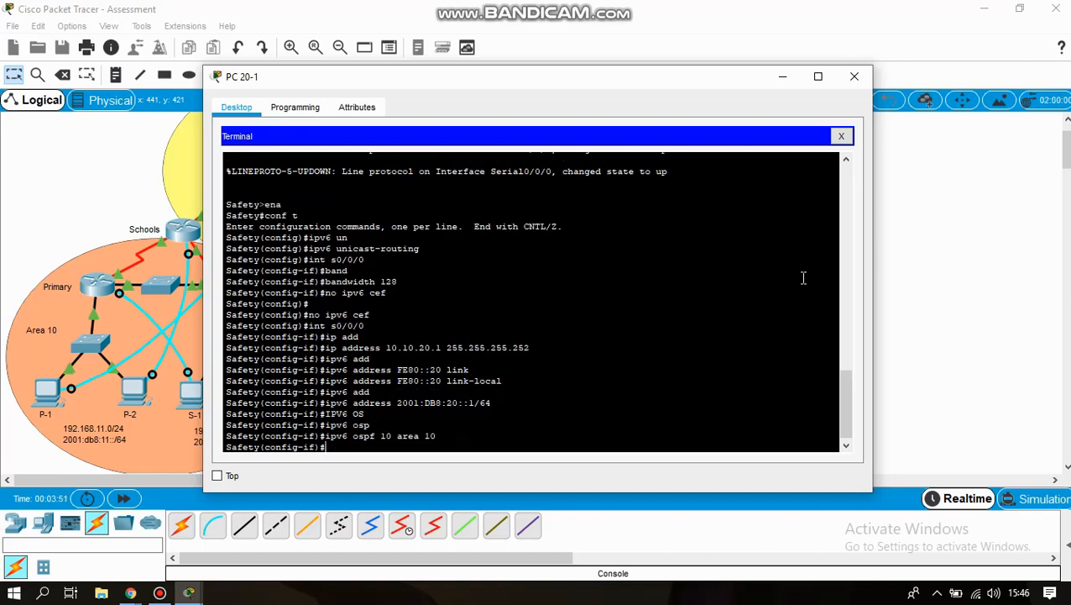
- Assign IP address 172.16.20.1 with mask 255.255.255.252 to the Safety router's interface s0/0/1
{"action": "key", "text": "Return"}
{"action": "key", "text": "Return"}
{"action": "key", "text": "Return"}
{"action": "key", "text": "Return"}
{"action": "type", "text": "int s0"}
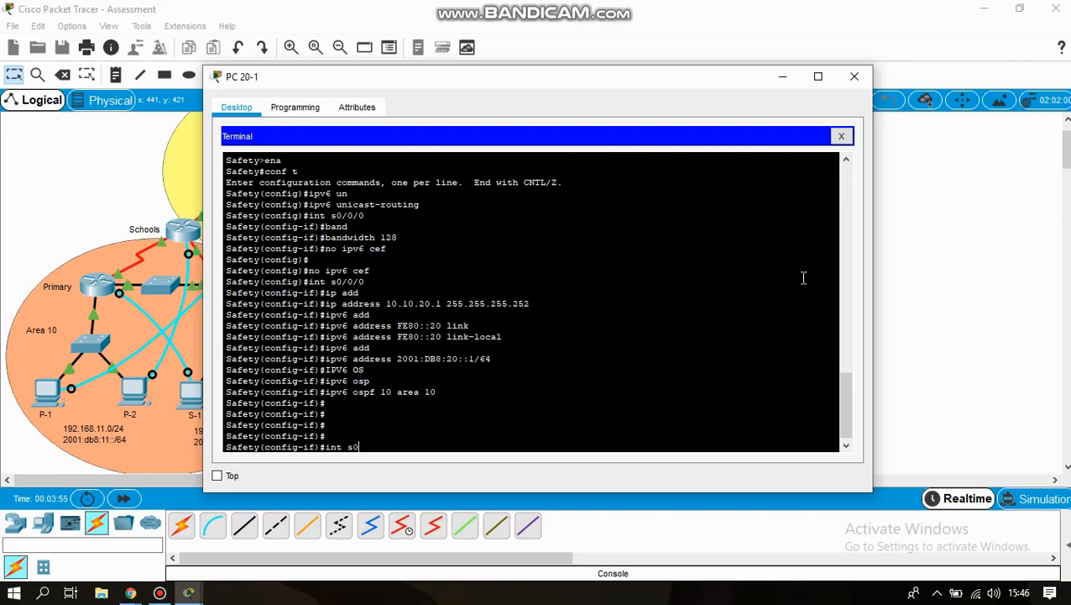
{"action": "type", "text": "/0"}
{"action": "type", "text": "/1"}
{"action": "key", "text": "Return"}
{"action": "type", "text": "/1"}
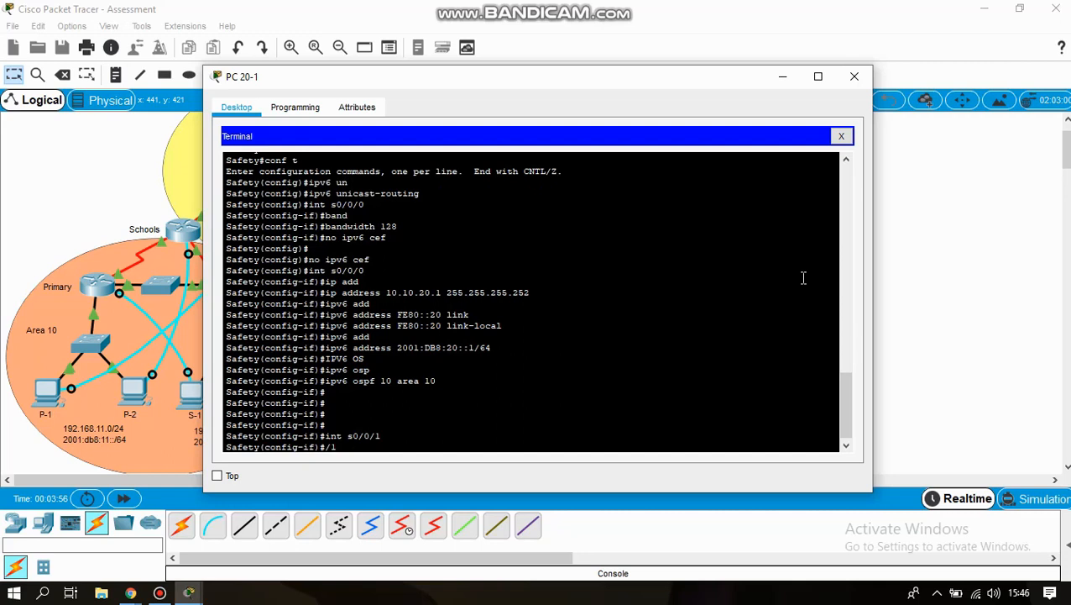
{"action": "key", "text": "BackSpace"}
{"action": "key", "text": "BackSpace"}
{"action": "type", "text": "ip add"}
{"action": "key", "text": "Tab"}
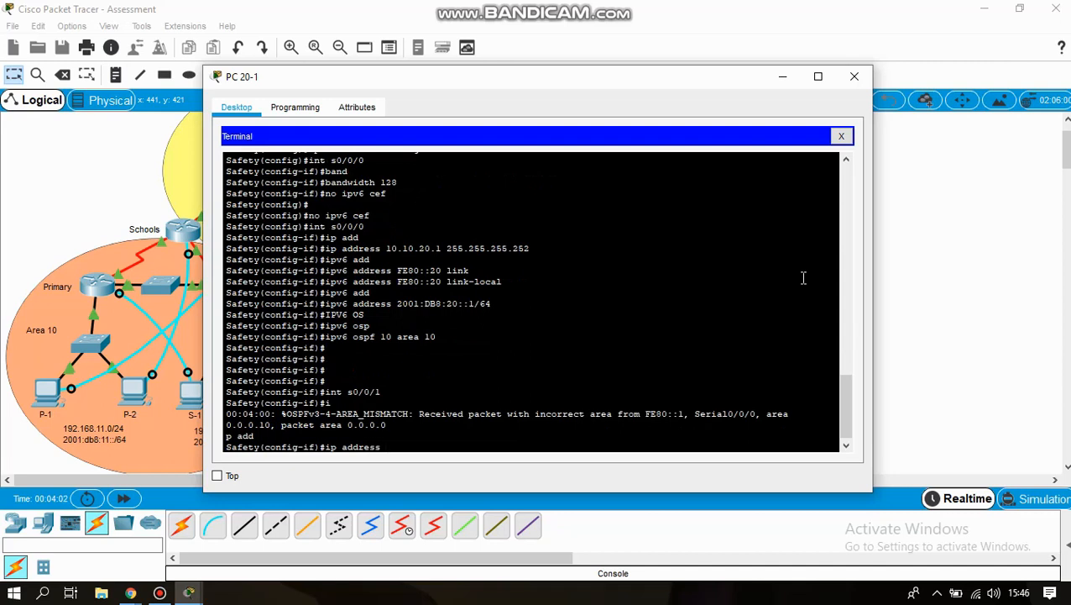
{"action": "type", "text": "172.16.20.1 255.2"}
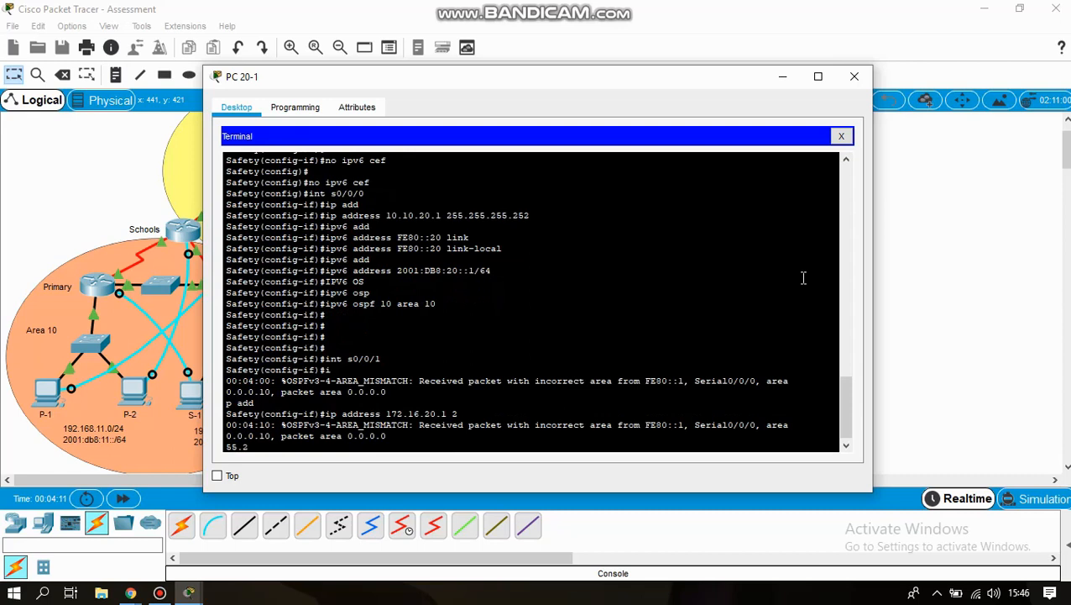
{"action": "type", "text": "55.252"}
{"action": "key", "text": "Return"}
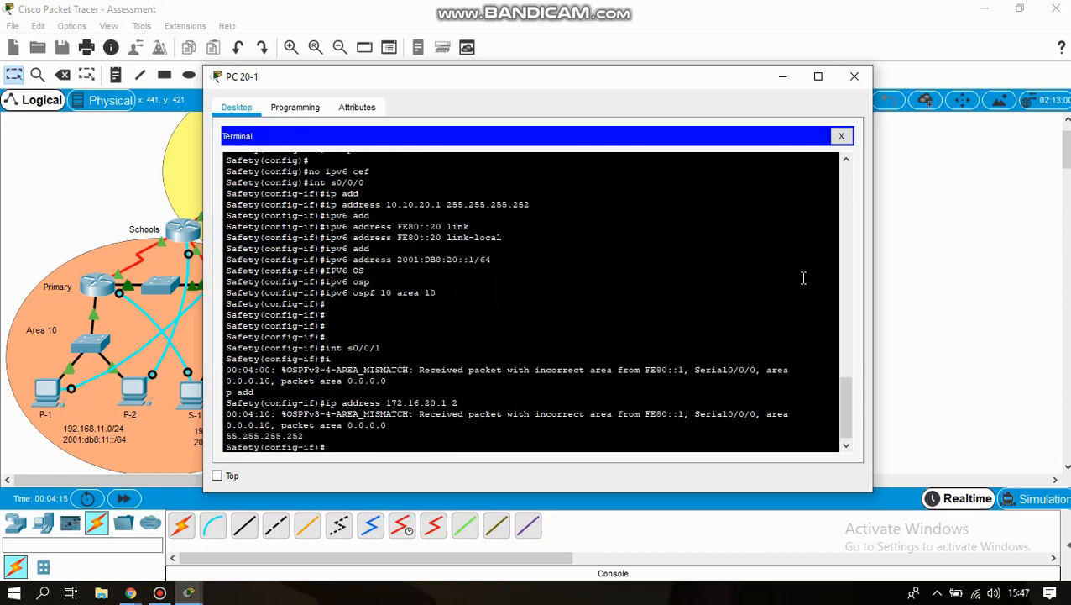
- Assign the IPv6 link-local address FE80::20 to the Safety router's interface s0/0/1
{"action": "type", "text": "ipv6 add"}
{"action": "key", "text": "Tab"}
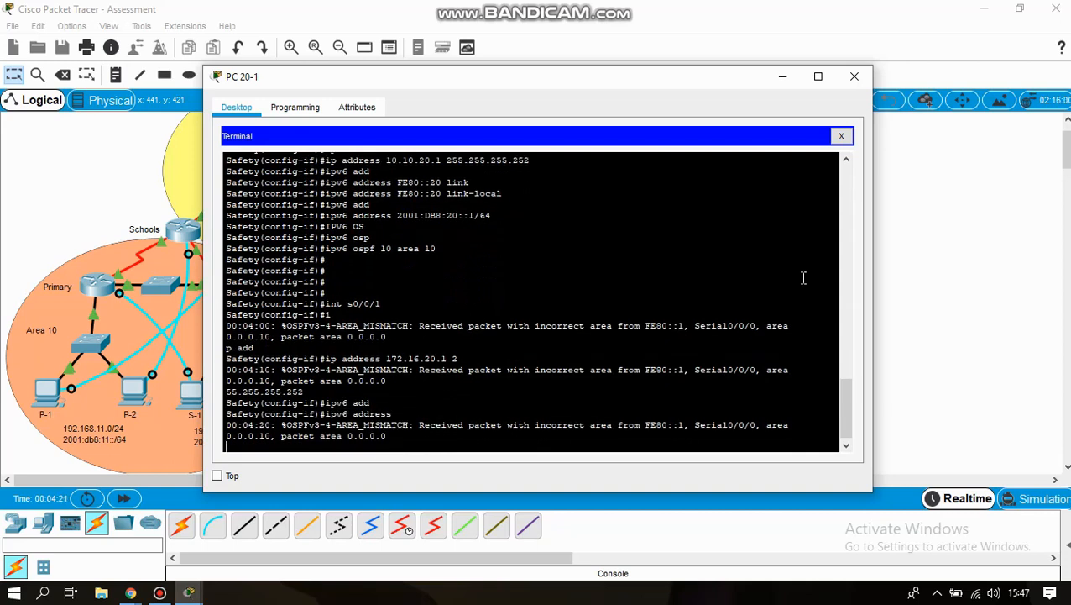
{"action": "key", "text": "Return"}
{"action": "key", "text": "Up"}
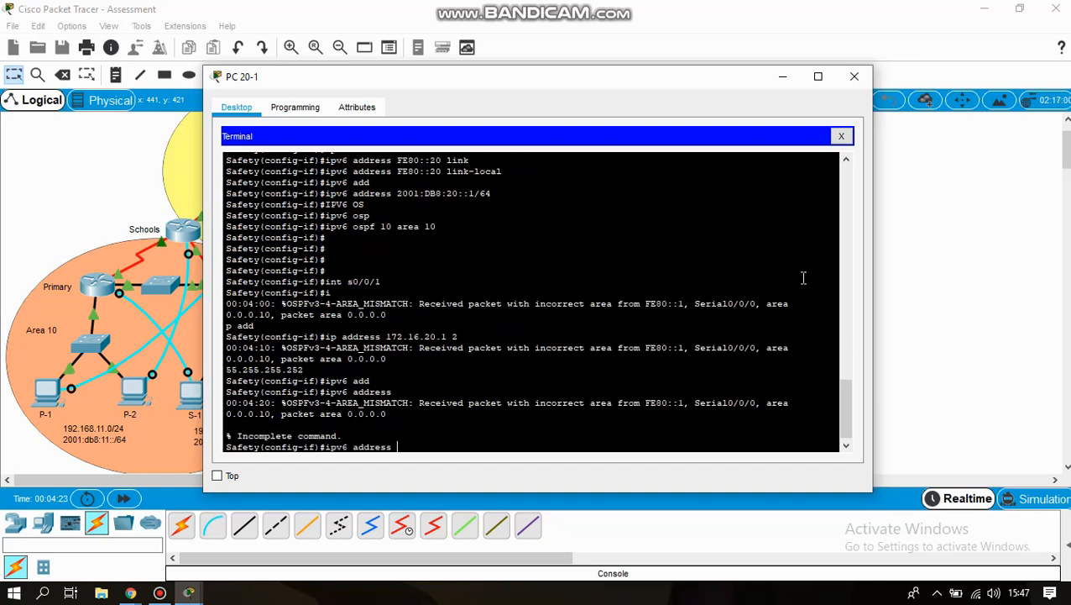
{"action": "type", "text": "FE80::20 link"}
{"action": "key", "text": "Tab"}
{"action": "key", "text": "Return"}
{"action": "key", "text": "Return"}
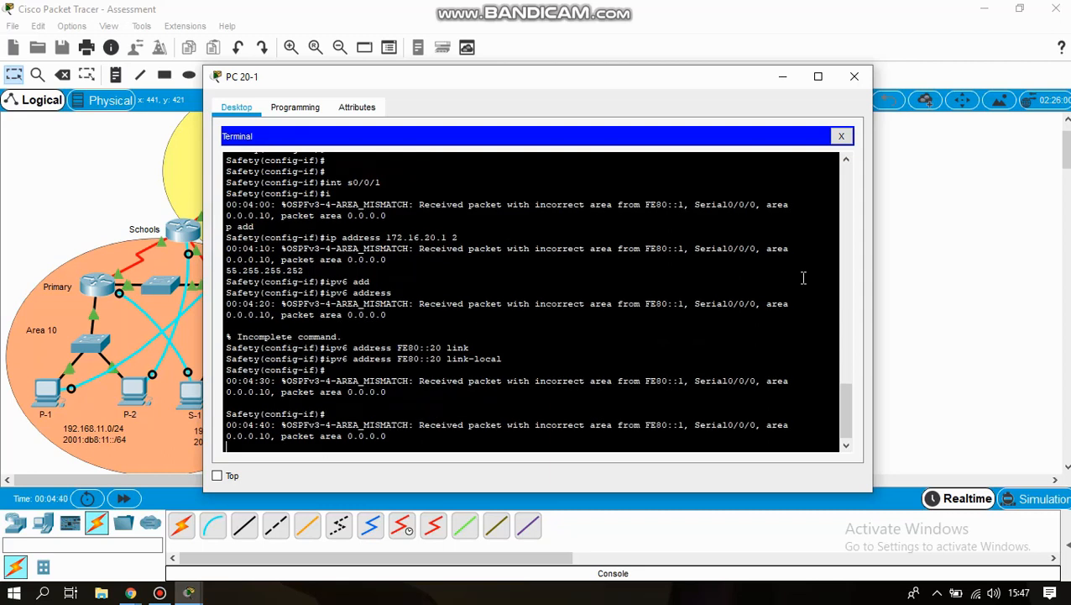
{"action": "key", "text": "Return"}
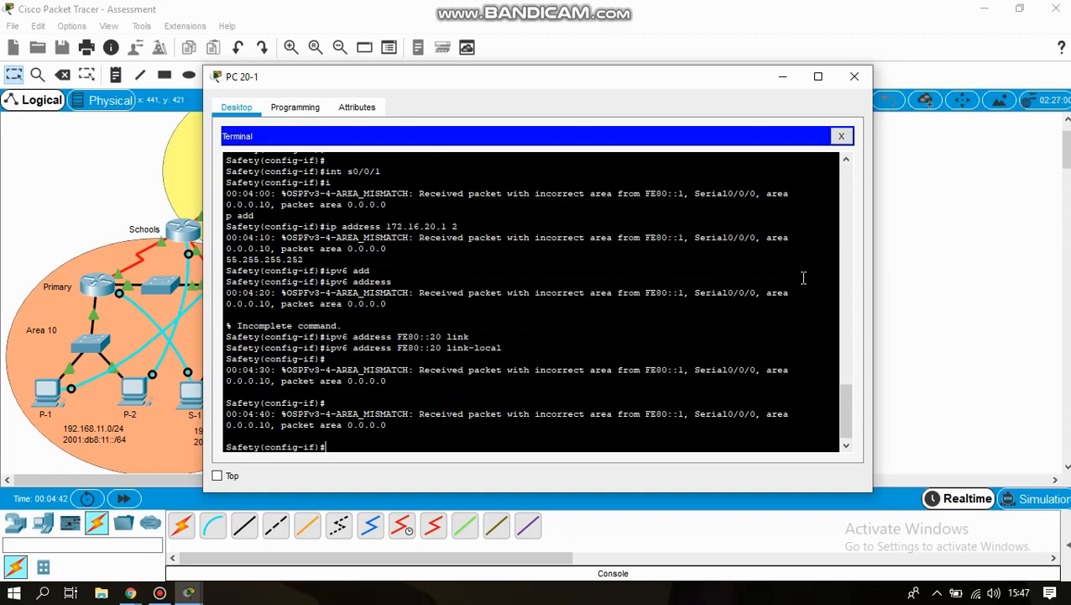
- Assign the global IPv6 address 2001:DB8:20A::1/64 to the Safety router's interface s0/0/1
{"action": "type", "text": "ipv6 add"}
{"action": "key", "text": "Tab"}
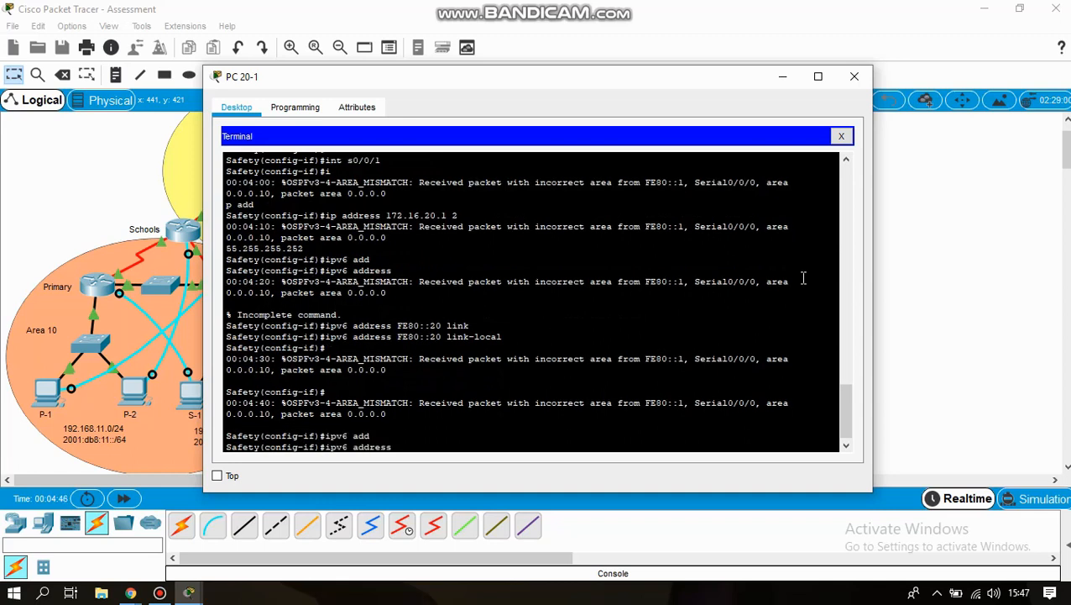
{"action": "type", "text": "2001:DB8:"}
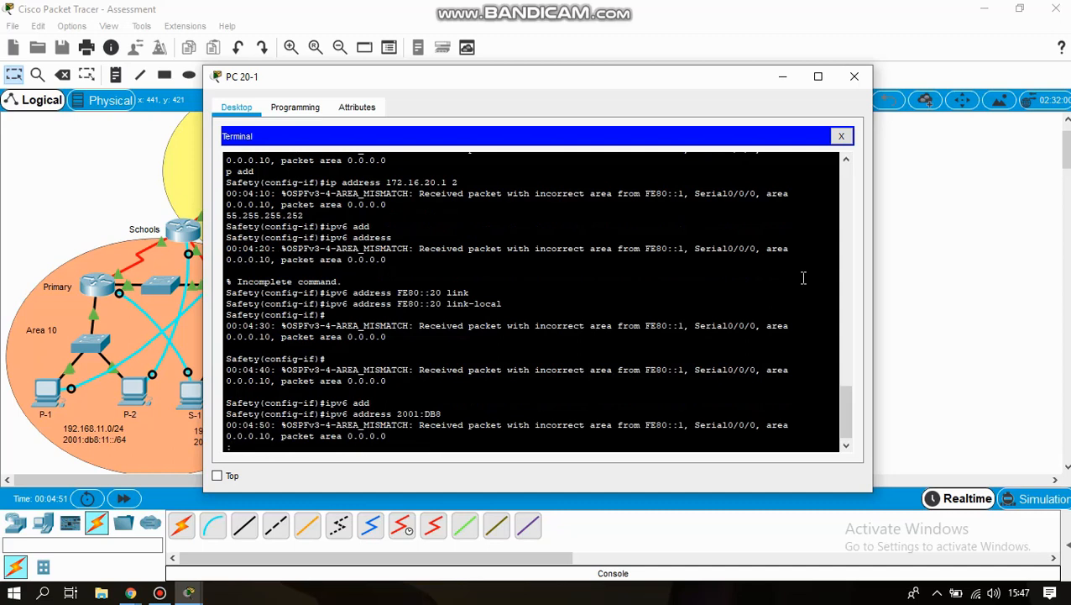
{"action": "type", "text": "20A::"}
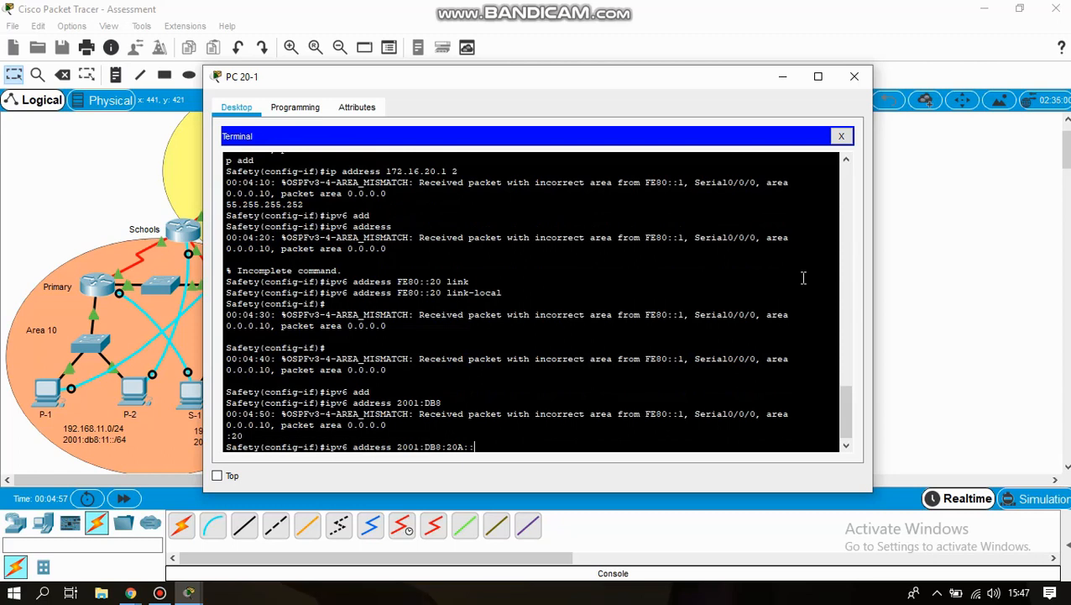
{"action": "type", "text": "1/64"}
{"action": "key", "text": "Return"}
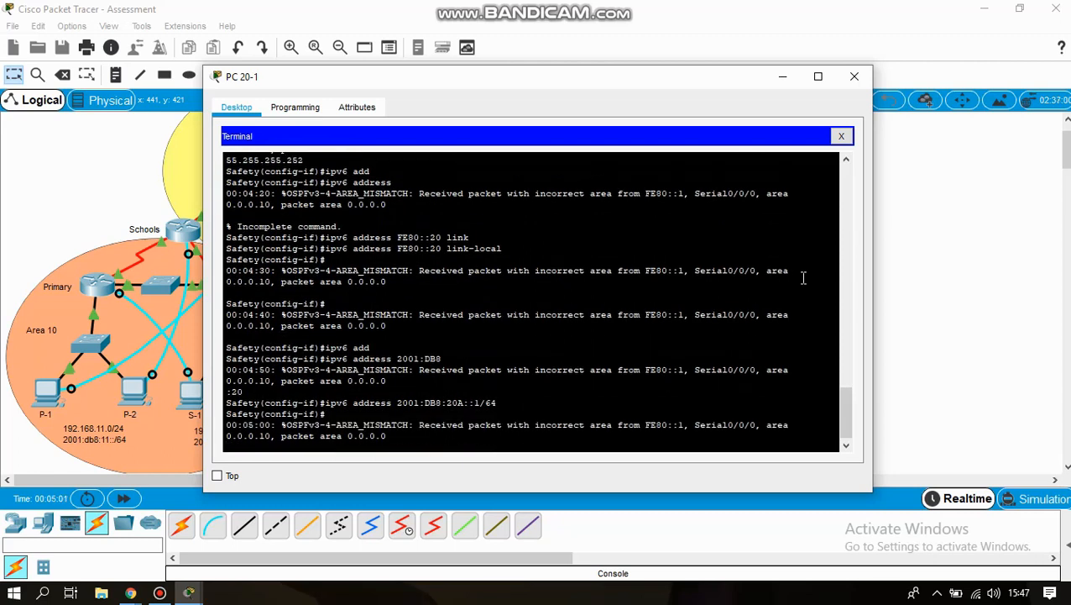
{"action": "key", "text": "Return"}
{"action": "key", "text": "Return"}
- Enable IPv6 OSPF process 10 in area 20 on the Safety router's interface s0/0/1
{"action": "type", "text": "IP"}
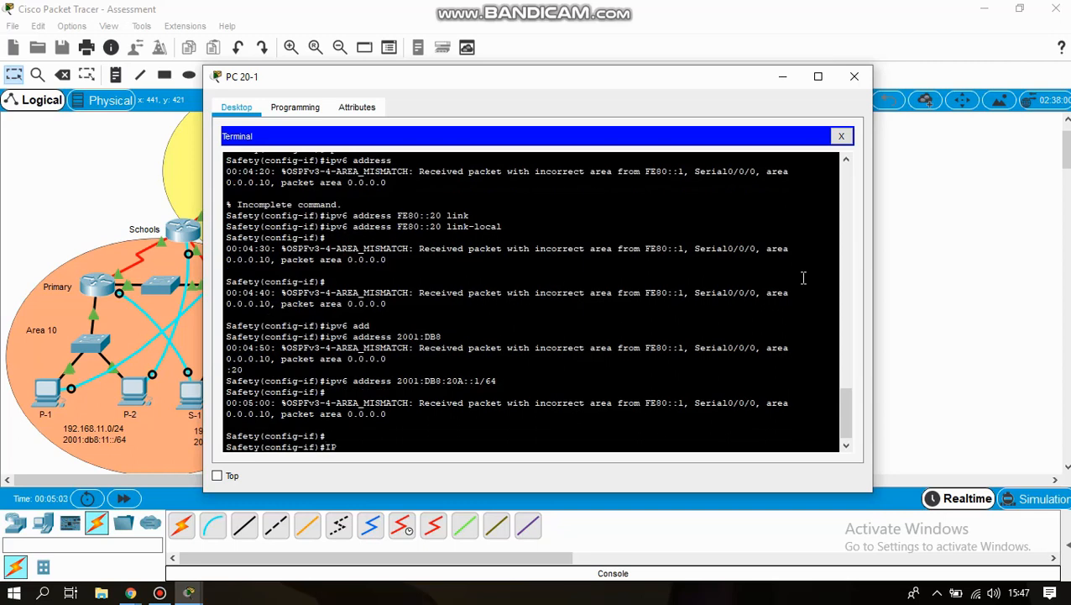
{"action": "key", "text": "BackSpace"}
{"action": "key", "text": "BackSpace"}
{"action": "type", "text": "ip"}
{"action": "type", "text": "v6 i"}
{"action": "key", "text": "BackSpace"}
{"action": "type", "text": "ospf 1"}
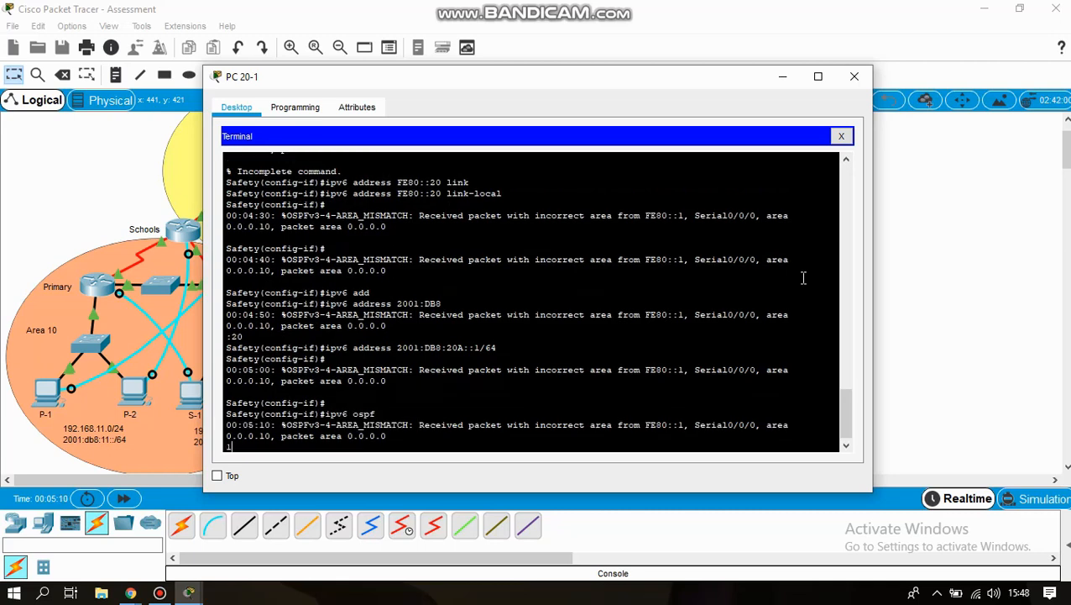
{"action": "type", "text": "0 area 20"}
{"action": "key", "text": "Return"}
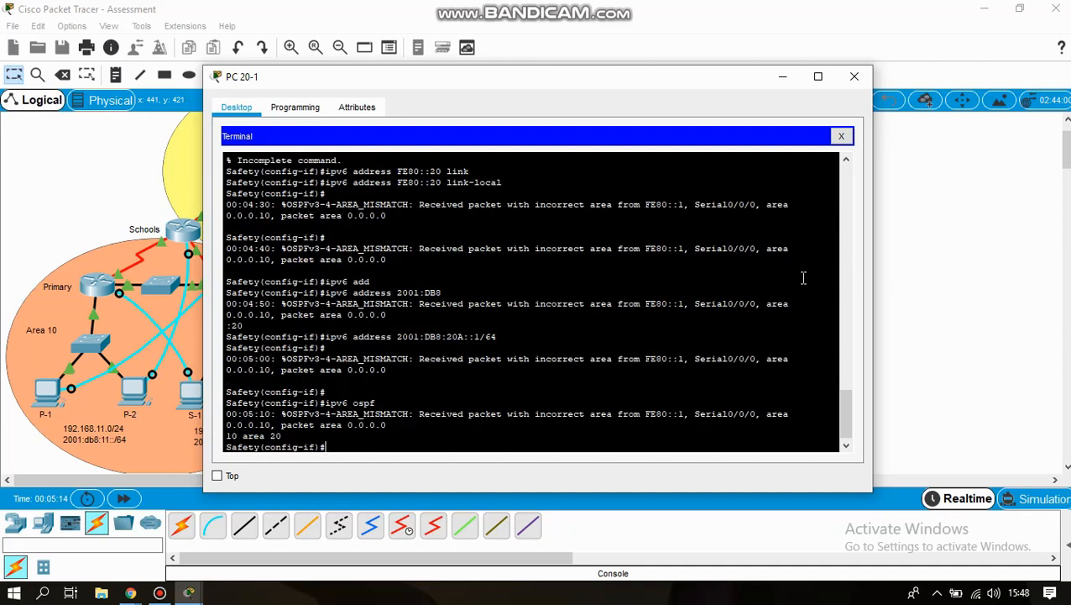
{"action": "key", "text": "Up"}
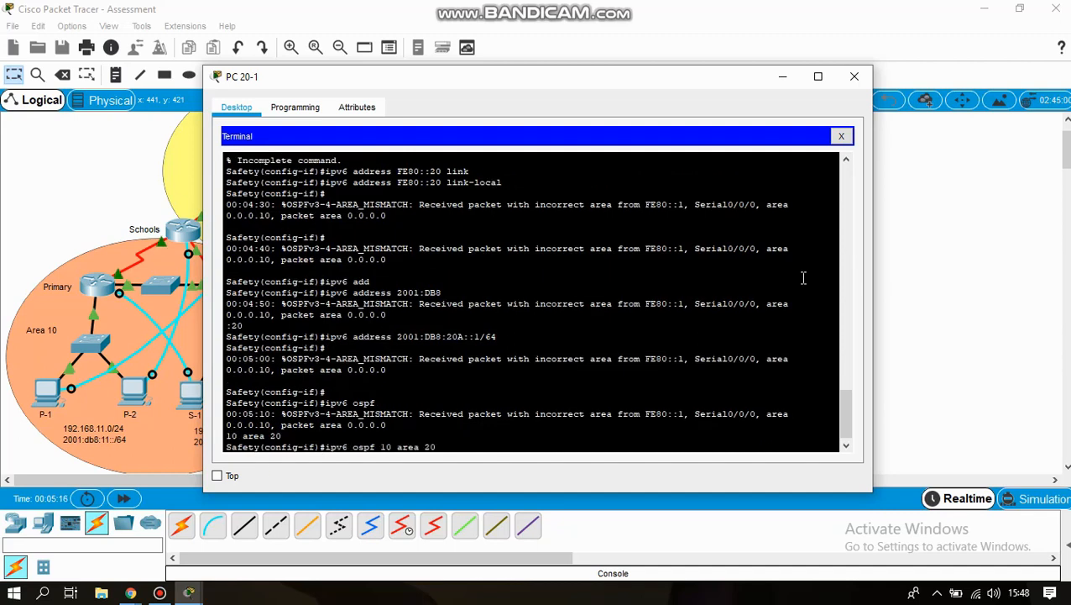
{"action": "key", "text": "Return"}
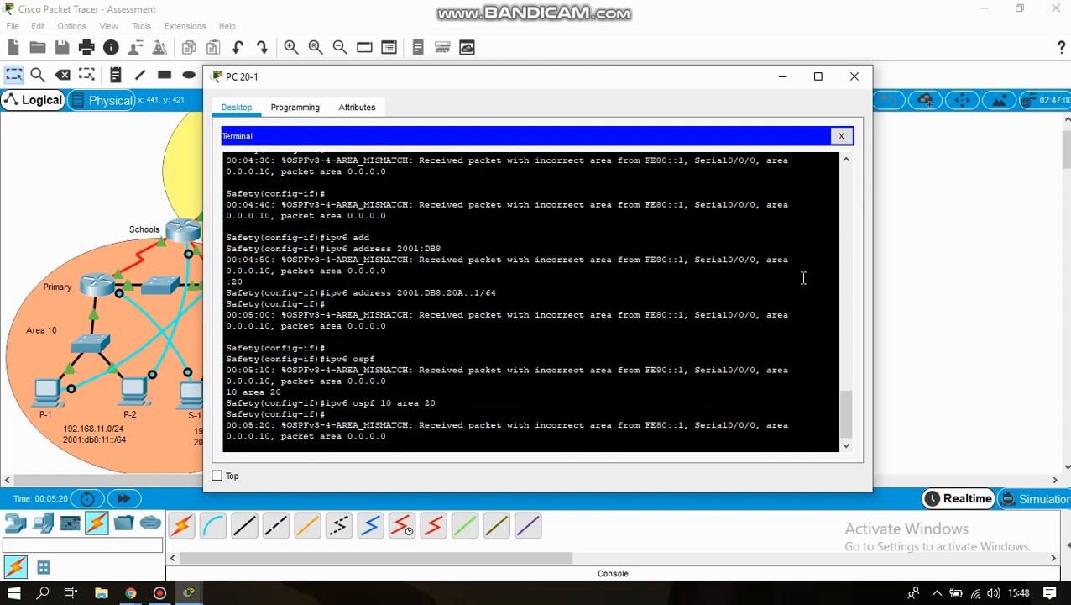
{"action": "key", "text": "Return"}
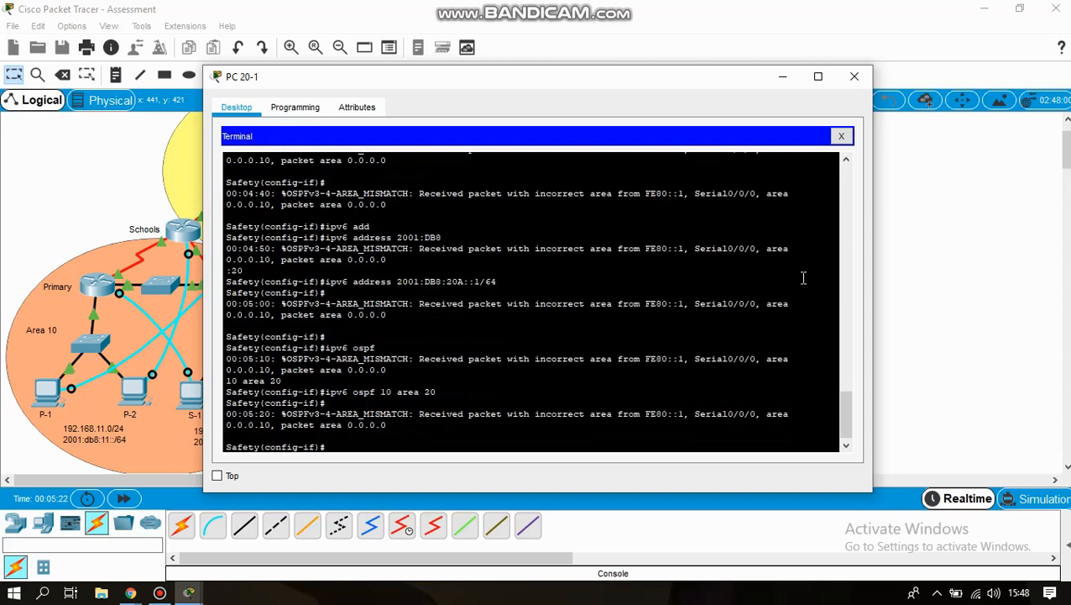
- Set the clock rate of the Safety router's interface s0/0/1 to 2000000
{"action": "type", "text": "cloc"}
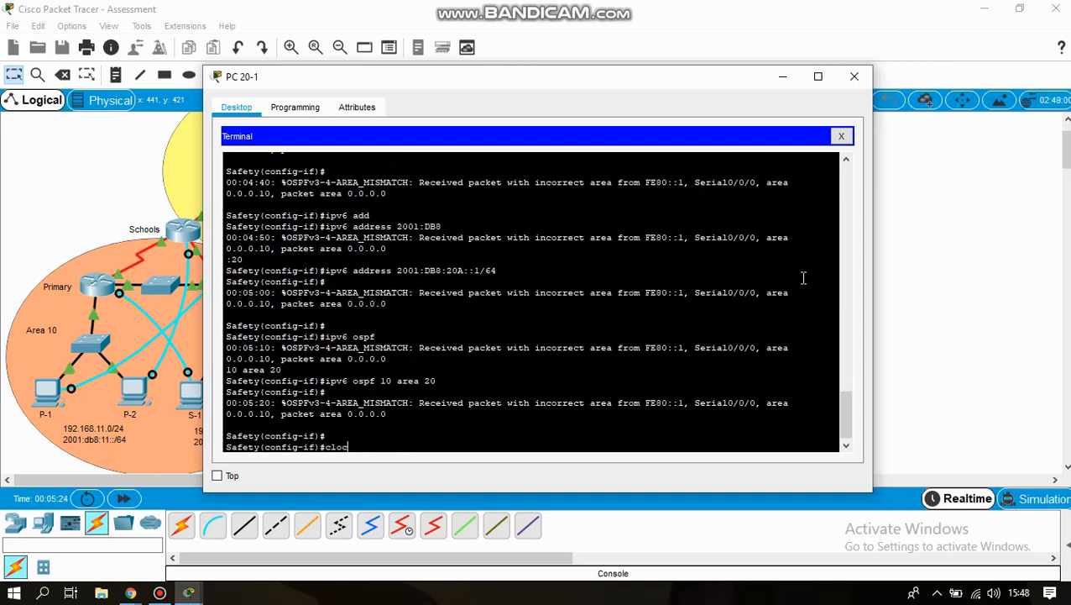
{"action": "type", "text": "k r"}
{"action": "key", "text": "Tab"}
{"action": "type", "text": "2000000"}
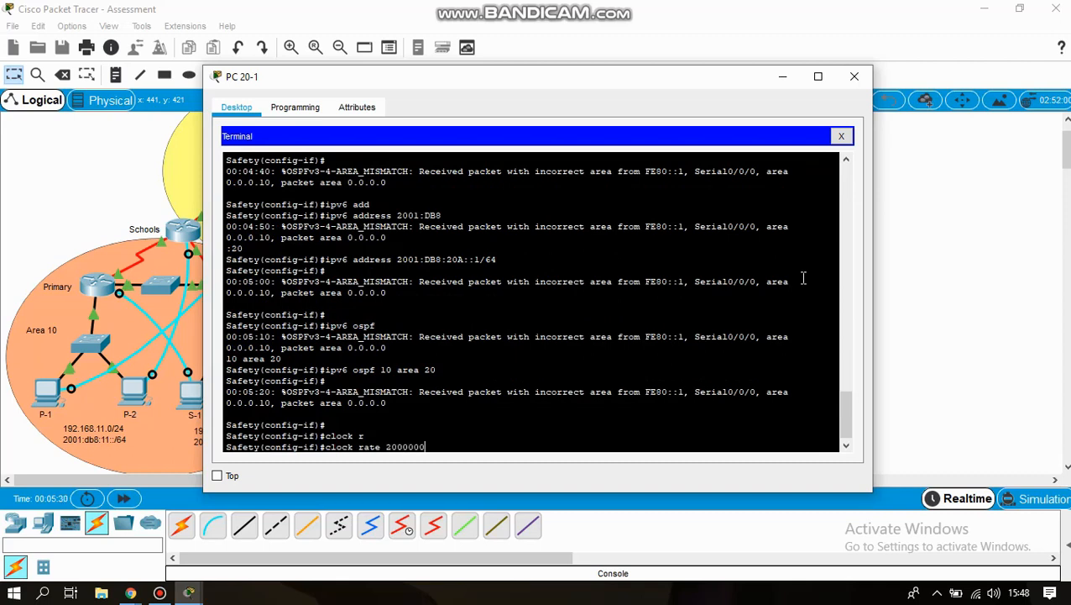
{"action": "key", "text": "Return"}
{"action": "key", "text": "Return"}
{"action": "key", "text": "Return"}
{"action": "key", "text": "Return"}
{"action": "key", "text": "Return"}
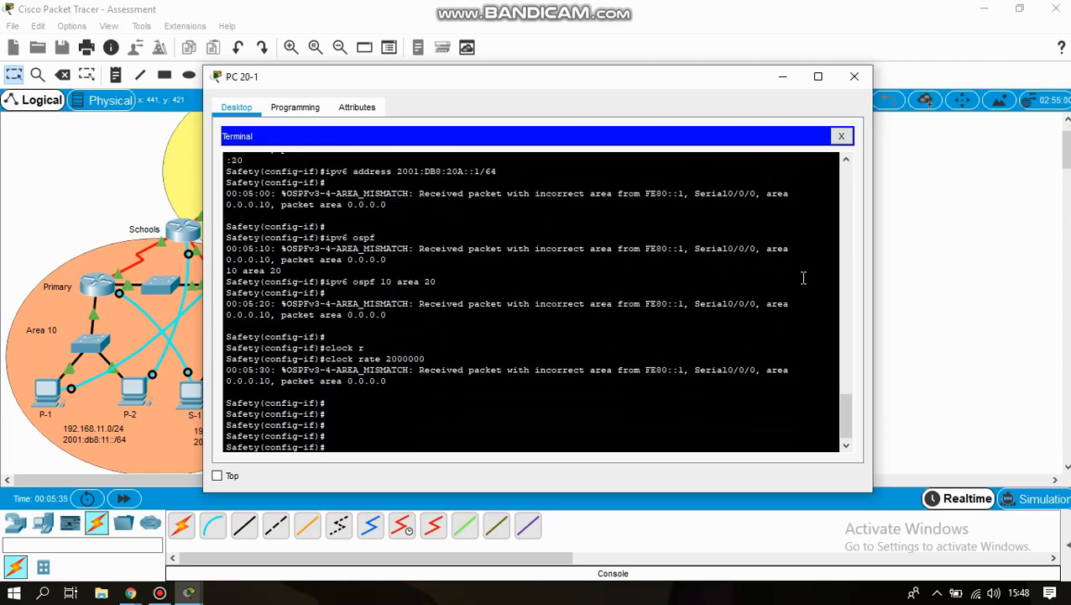
- Enter configuration of the Safety router's interface s0/1/0 and try the ip address command without an address
{"action": "type", "text": "int s0/1/0"}
{"action": "key", "text": "Return"}
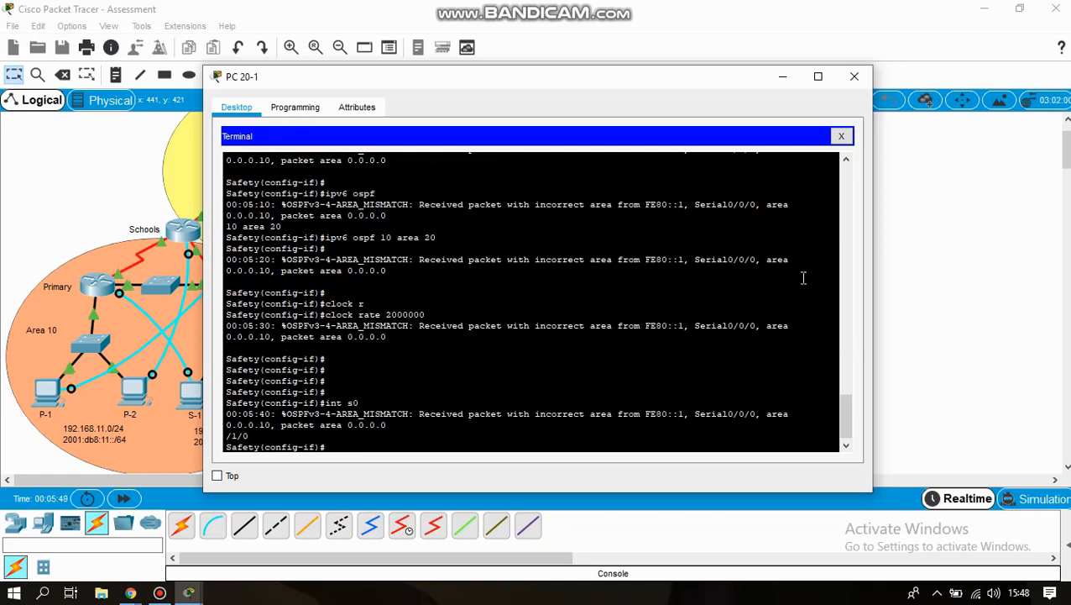
{"action": "type", "text": "ip "}
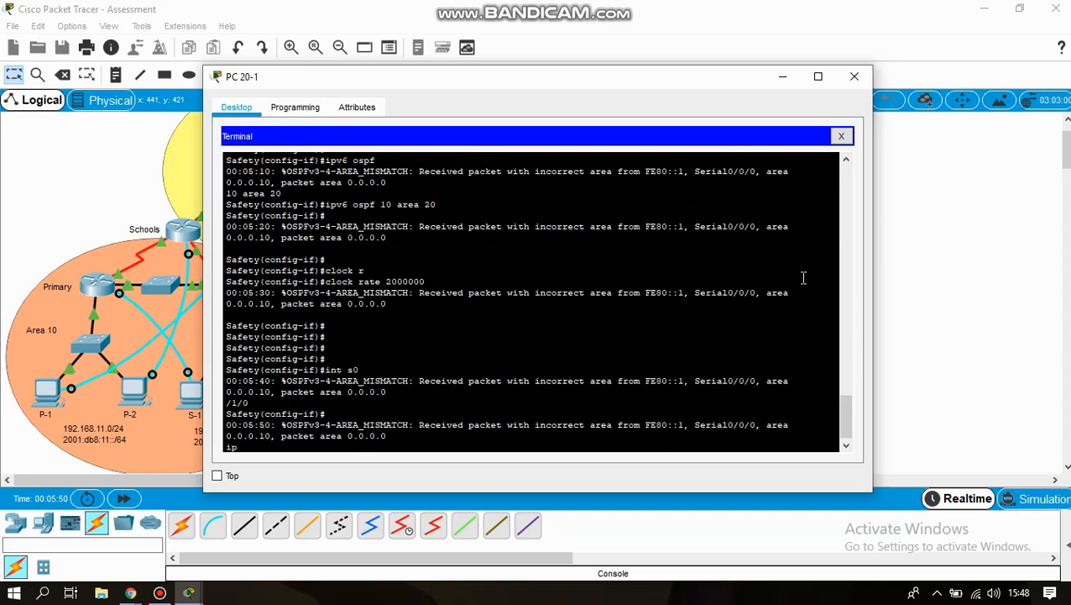
{"action": "type", "text": "add"}
{"action": "key", "text": "Tab"}
{"action": "key", "text": "Return"}
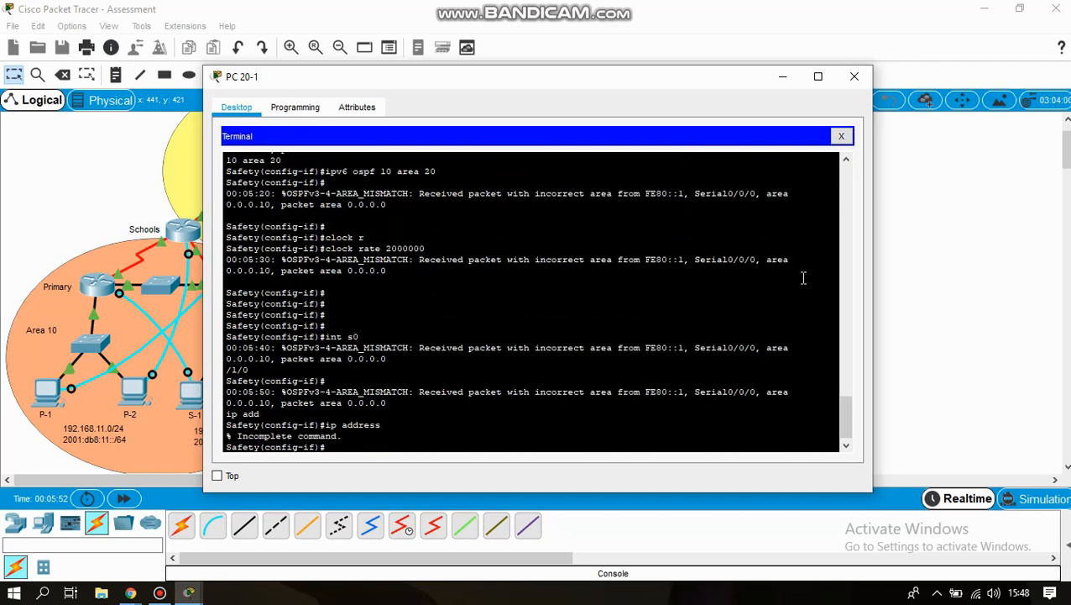
{"action": "key", "text": "Up"}
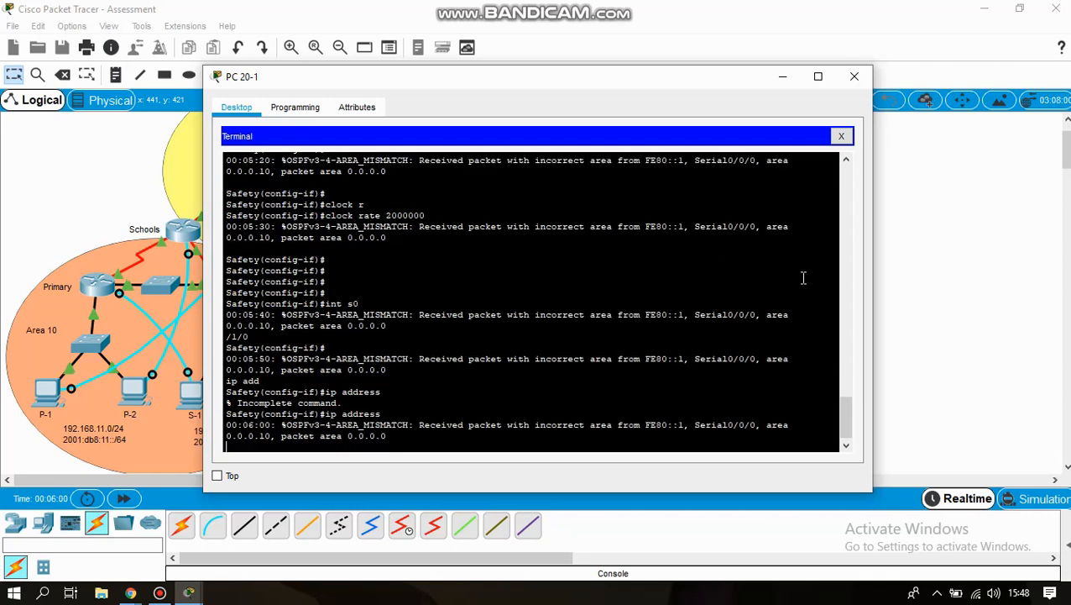
{"action": "key", "text": "Return"}
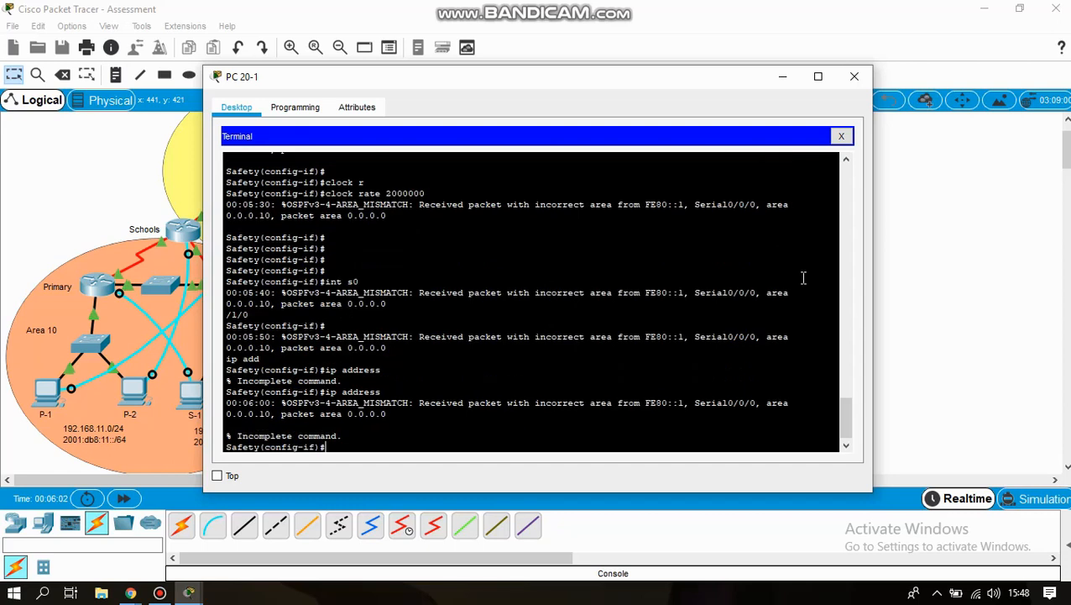
{"action": "key", "text": "Return"}
{"action": "key", "text": "Return"}
{"action": "key", "text": "Return"}
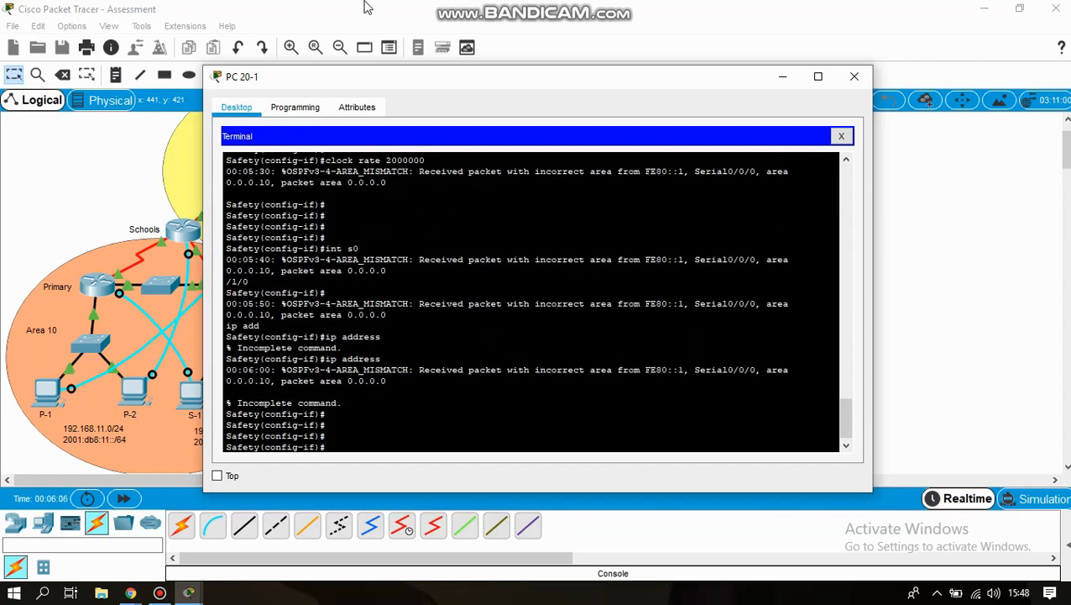
- Close the Safety router's terminal window and connect the Police router to the Police-2 PC with a console cable
{"action": "mouse_move", "coordinate": [432, 9]}
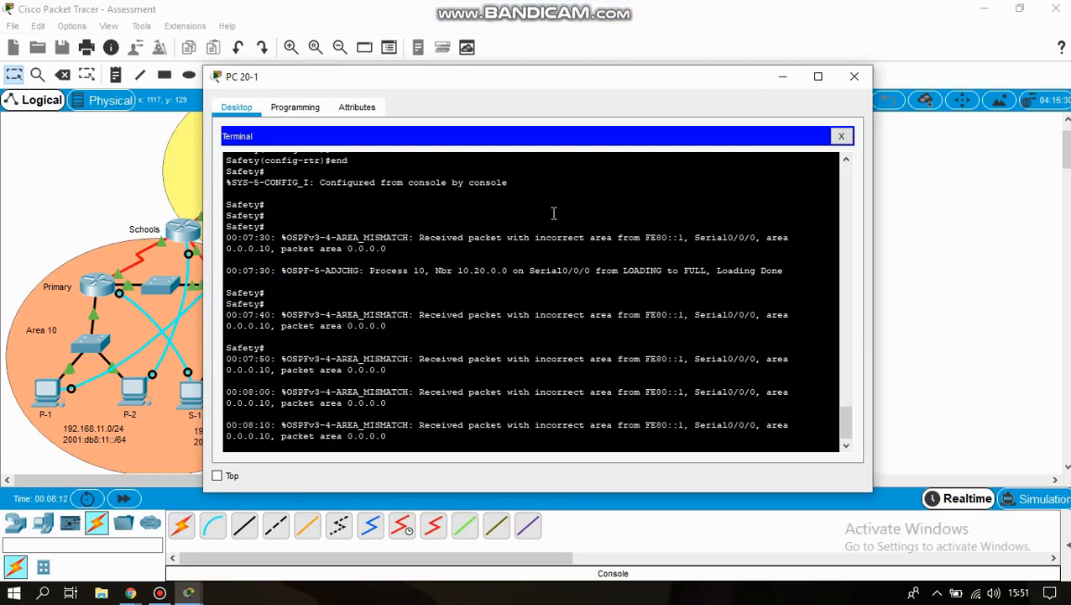
{"action": "left_click", "coordinate": [854, 76]}
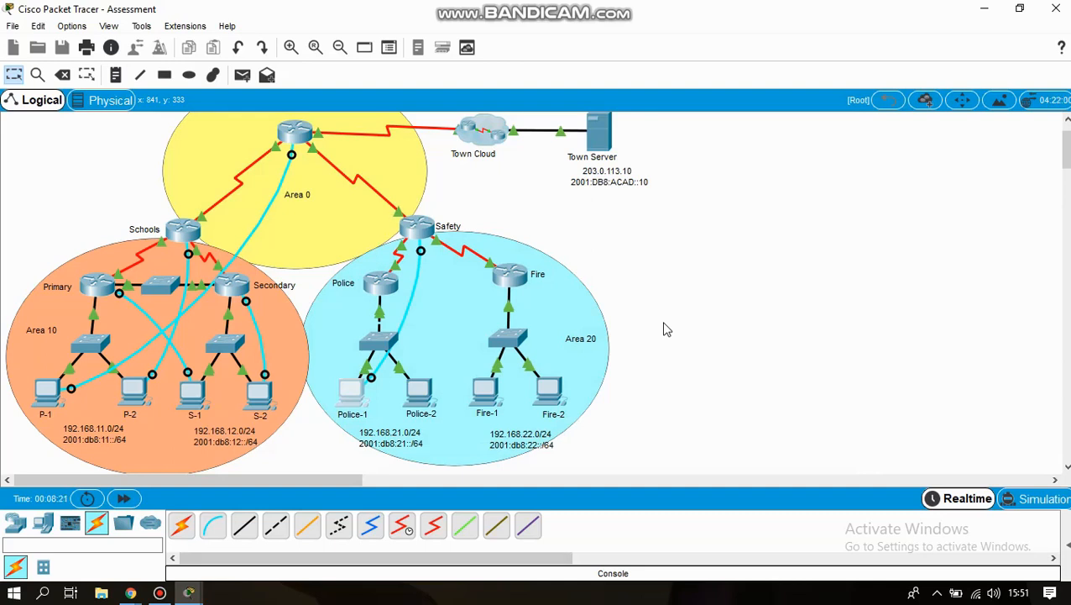
{"action": "left_click", "coordinate": [213, 525]}
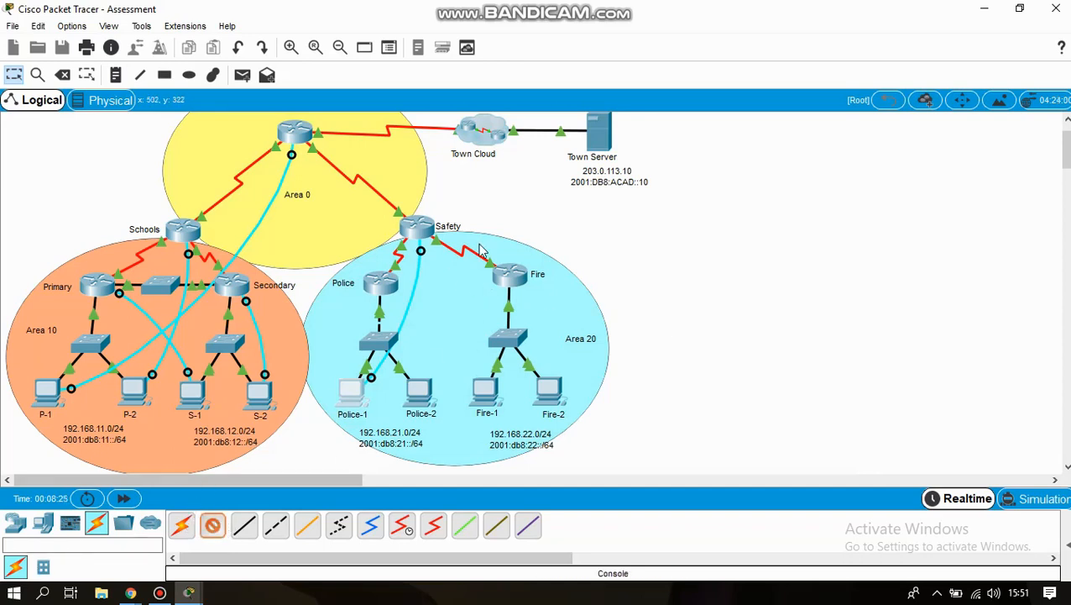
{"action": "left_click", "coordinate": [380, 282]}
{"action": "left_click", "coordinate": [406, 311]}
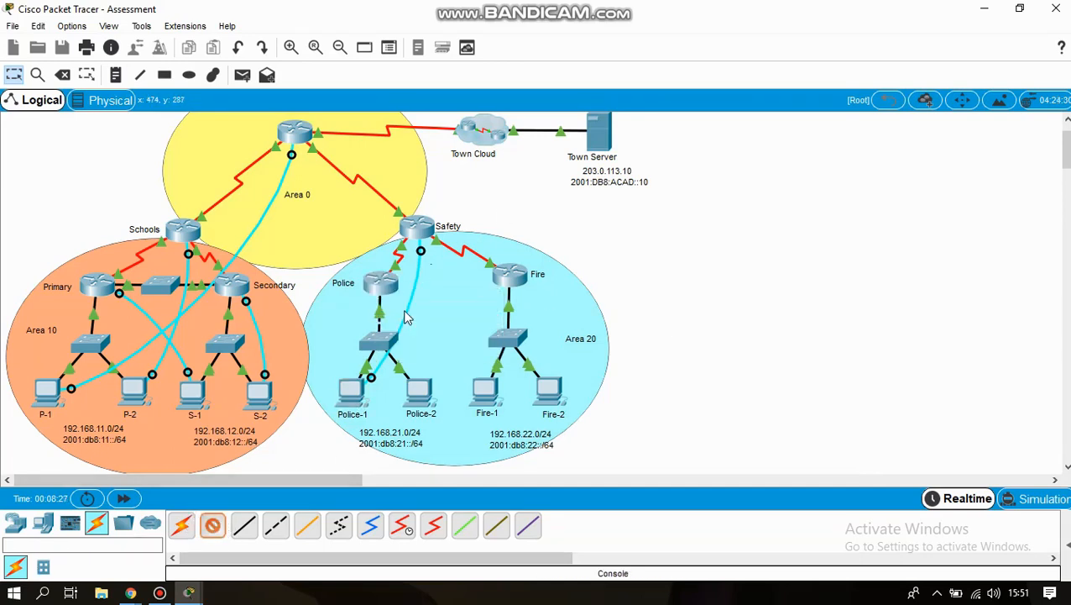
{"action": "left_click", "coordinate": [417, 387]}
{"action": "left_click", "coordinate": [459, 409]}
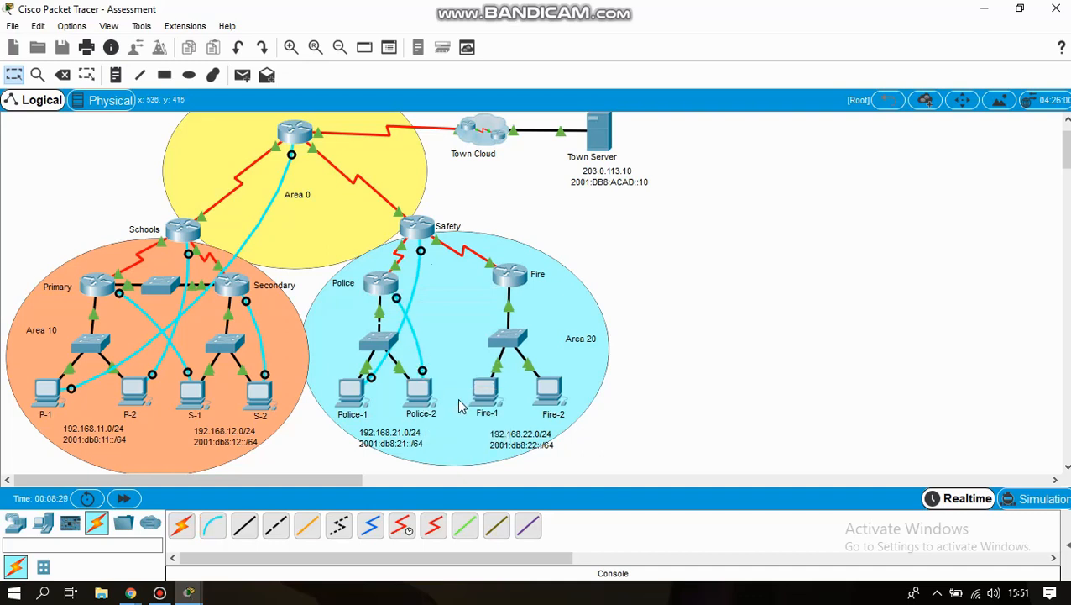
- Open a terminal session on the Police-2 PC to the Police router with the default port settings
{"action": "left_click", "coordinate": [424, 395]}
{"action": "left_click", "coordinate": [534, 176]}
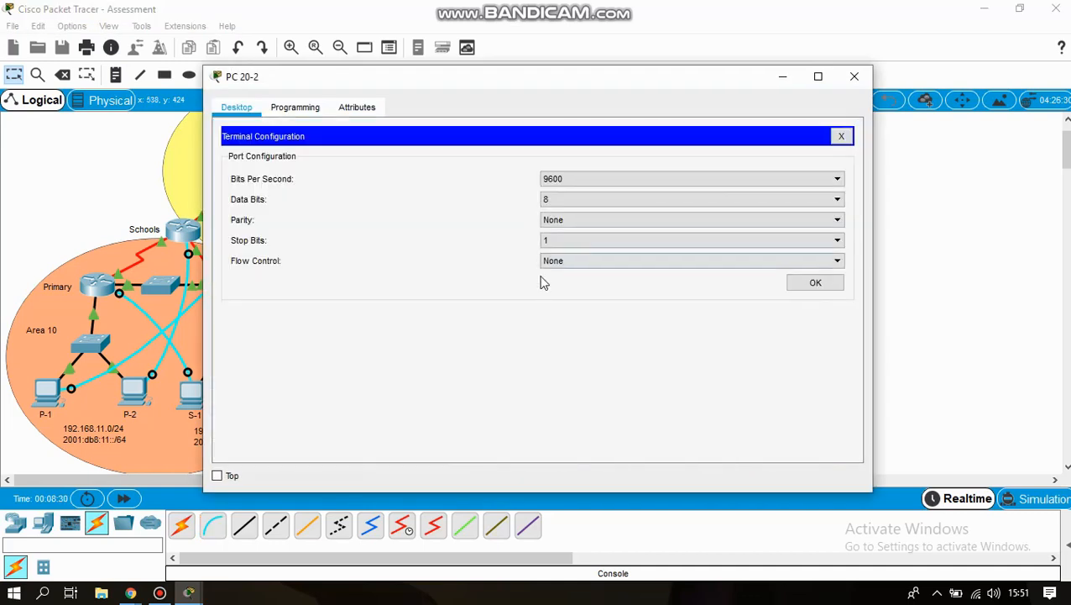
{"action": "left_click", "coordinate": [808, 286]}
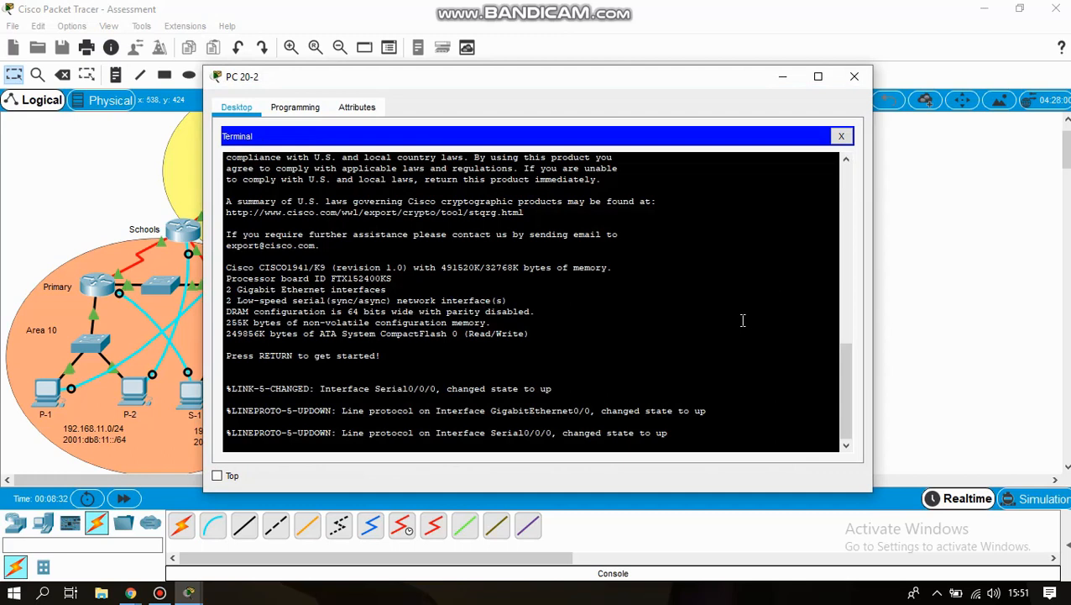
- Enter global configuration mode on the Police router and enable IPv6 unicast routing
{"action": "key", "text": "Return"}
{"action": "key", "text": "Return"}
{"action": "type", "text": "ena"}
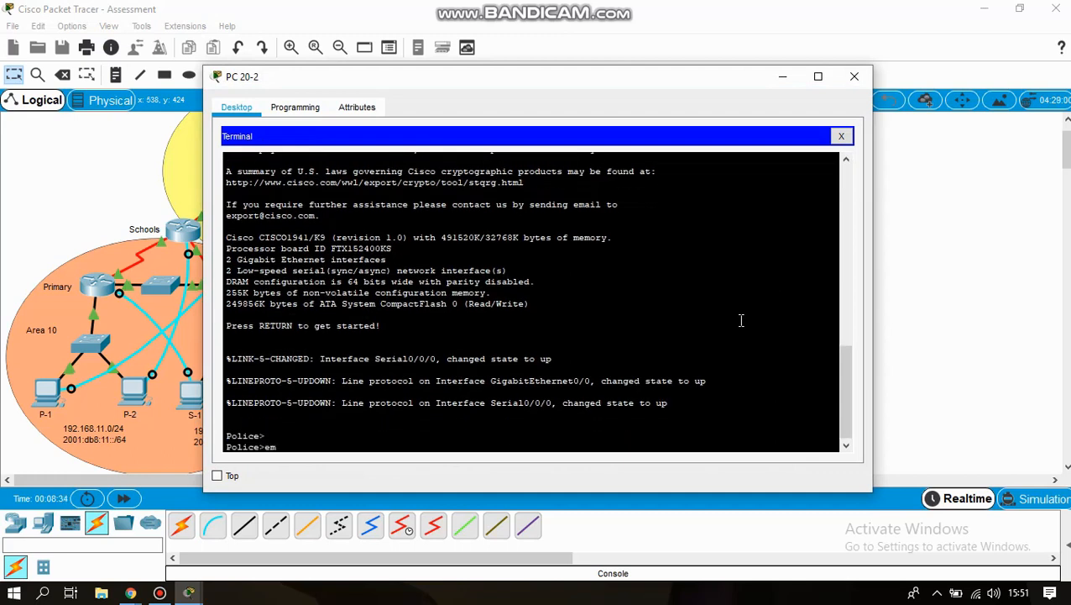
{"action": "key", "text": "Return"}
{"action": "type", "text": "conf t"}
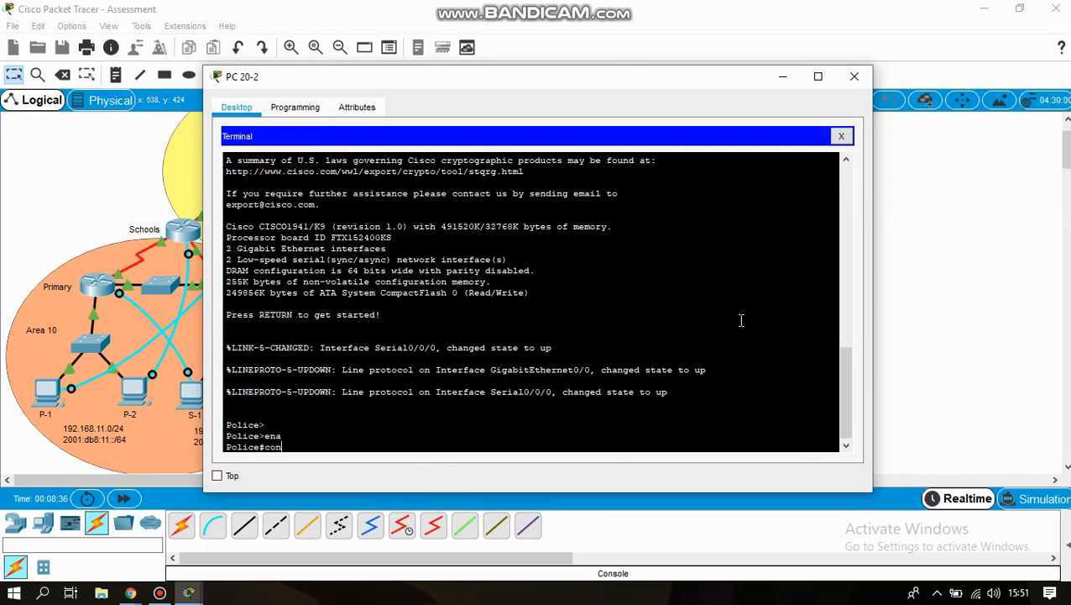
{"action": "key", "text": "Return"}
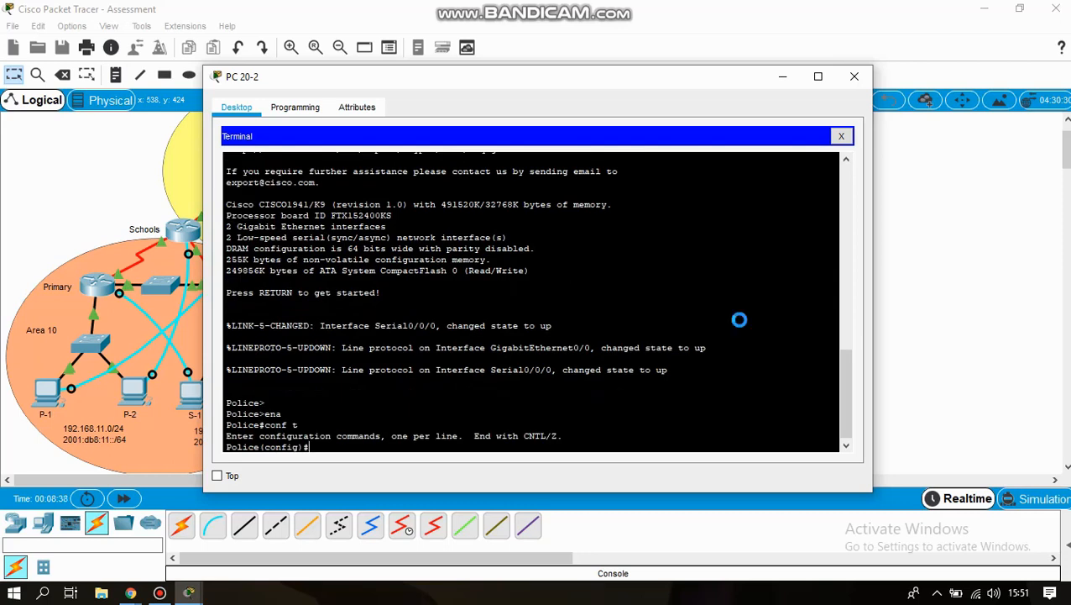
{"action": "type", "text": "ipv6 un"}
{"action": "key", "text": "Tab"}
{"action": "key", "text": "Return"}
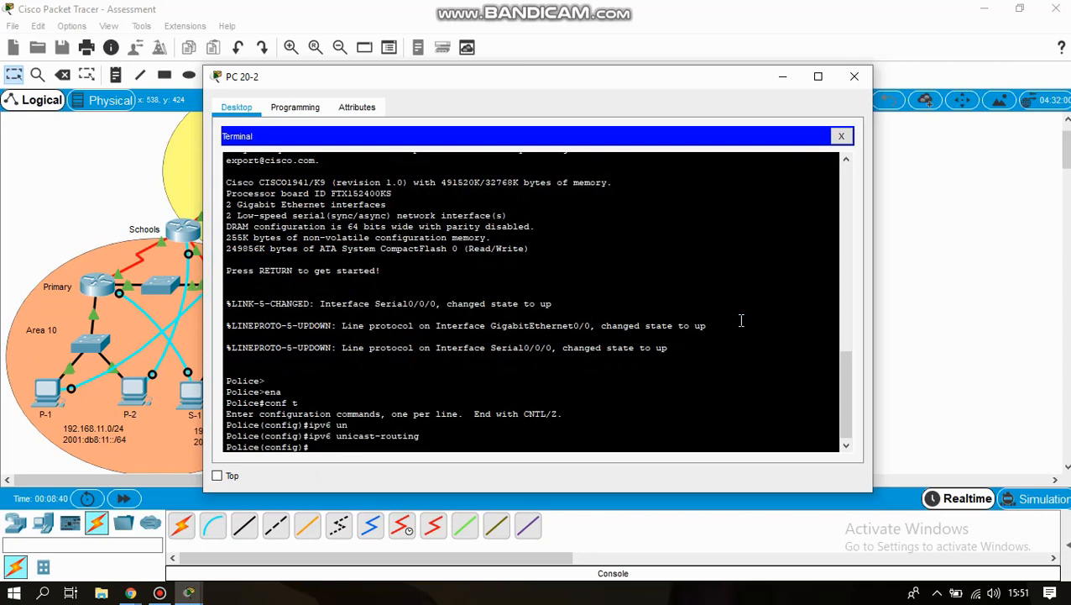
- Give the Police router's interface g0/0 the IPv4 address 192.168.21.1 with mask 255.255.255.0
{"action": "type", "text": "int"}
{"action": "type", "text": " s"}
{"action": "key", "text": "BackSpace"}
{"action": "key", "text": "BackSpace"}
{"action": "type", "text": "t g0/0"}
{"action": "key", "text": "Return"}
{"action": "key", "text": "Return"}
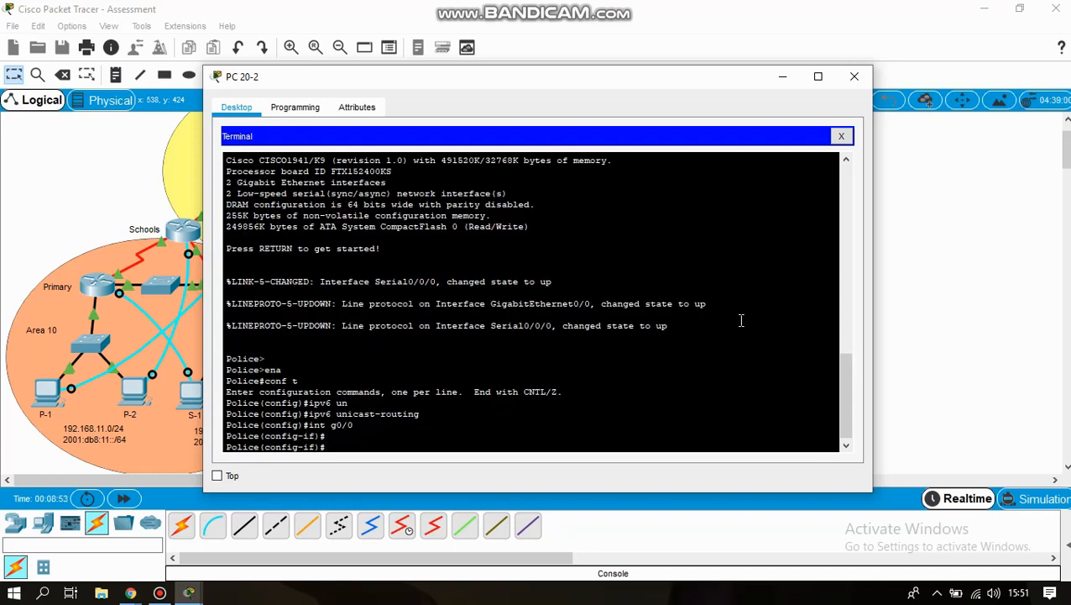
{"action": "type", "text": "ip add"}
{"action": "key", "text": "Tab"}
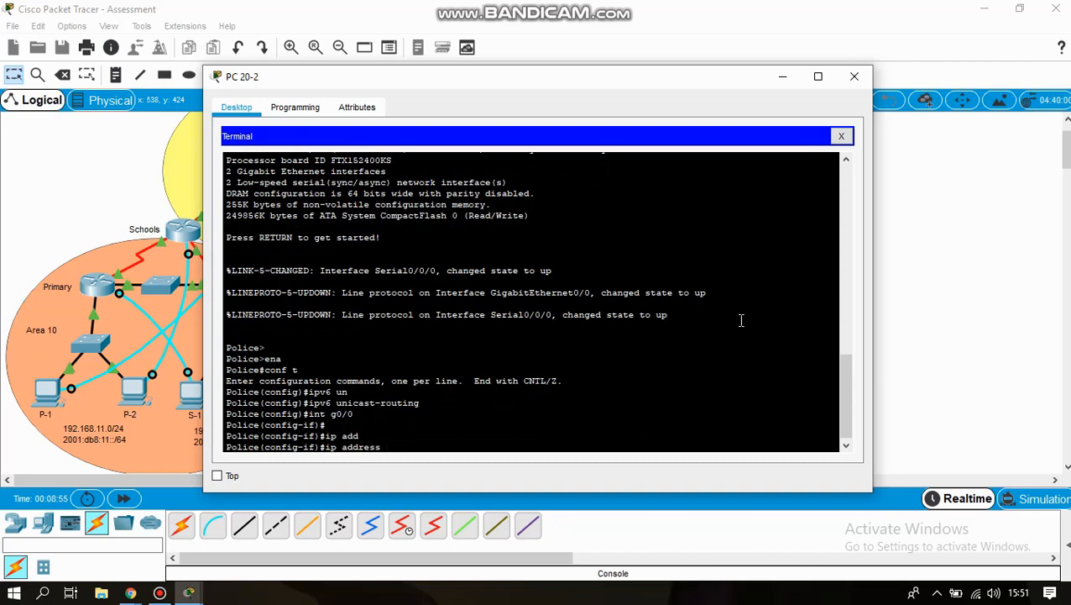
{"action": "type", "text": "192.168.21.1 255.255.255"}
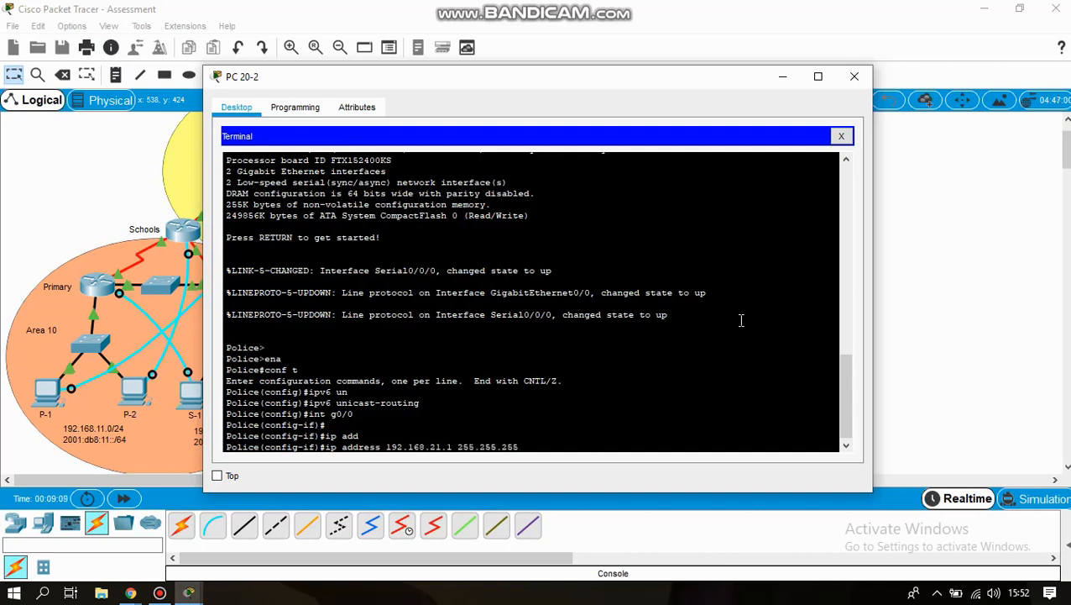
{"action": "type", "text": ".0"}
{"action": "key", "text": "Return"}
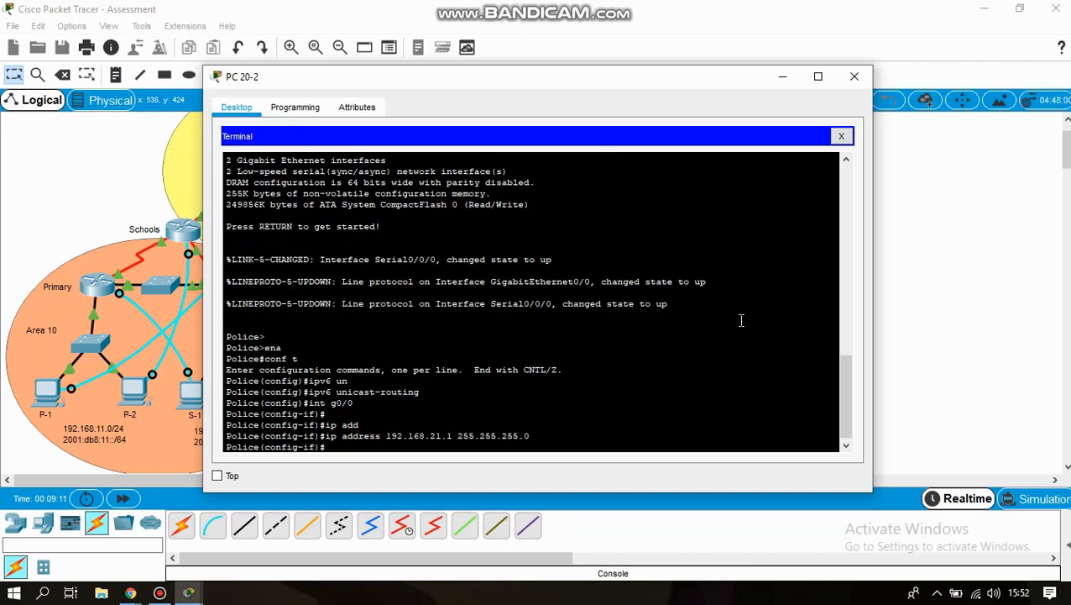
- Set the duplex mode of the Police router's interface g0/0 to auto
{"action": "type", "text": "!du"}
{"action": "key", "text": "Tab"}
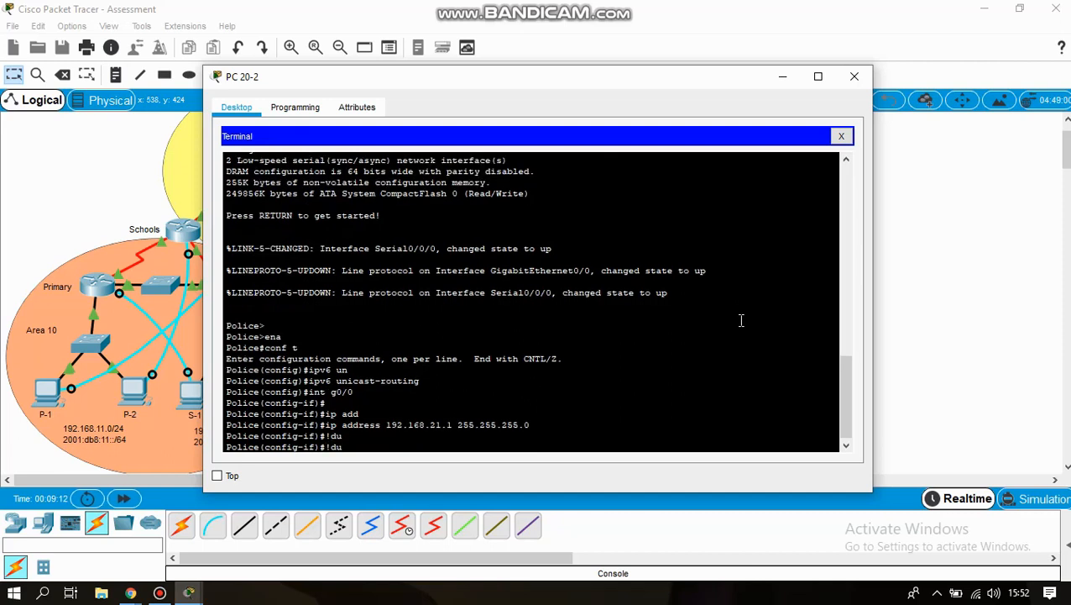
{"action": "key", "text": "BackSpace"}
{"action": "key", "text": "BackSpace"}
{"action": "key", "text": "BackSpace"}
{"action": "type", "text": "dup"}
{"action": "key", "text": "Tab"}
{"action": "type", "text": "a"}
{"action": "key", "text": "Tab"}
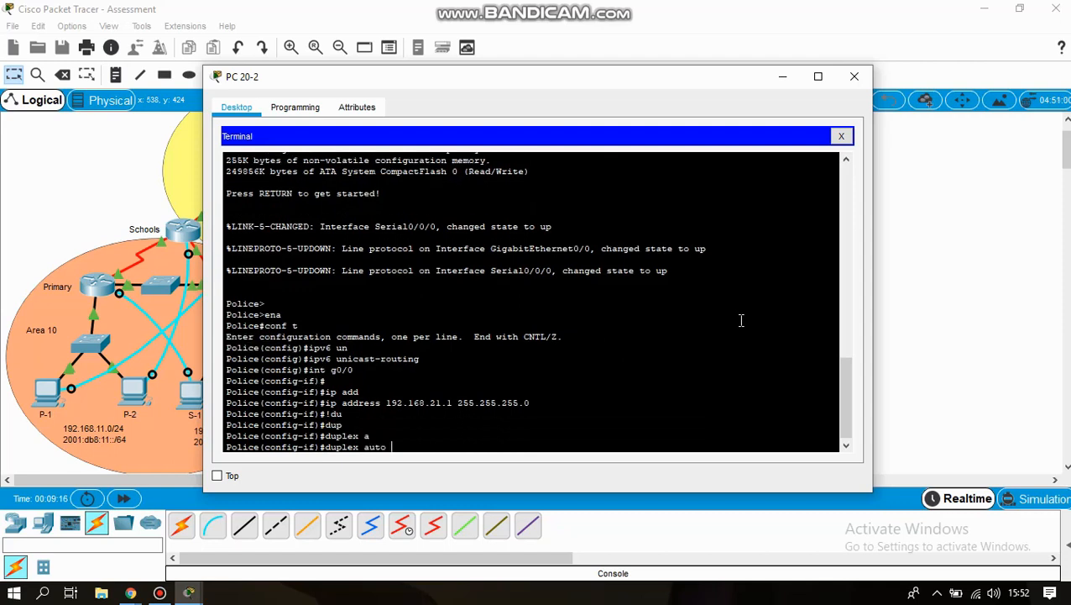
{"action": "key", "text": "Return"}
- Set the speed of the Police router's interface g0/0 to auto
{"action": "type", "text": "speed"}
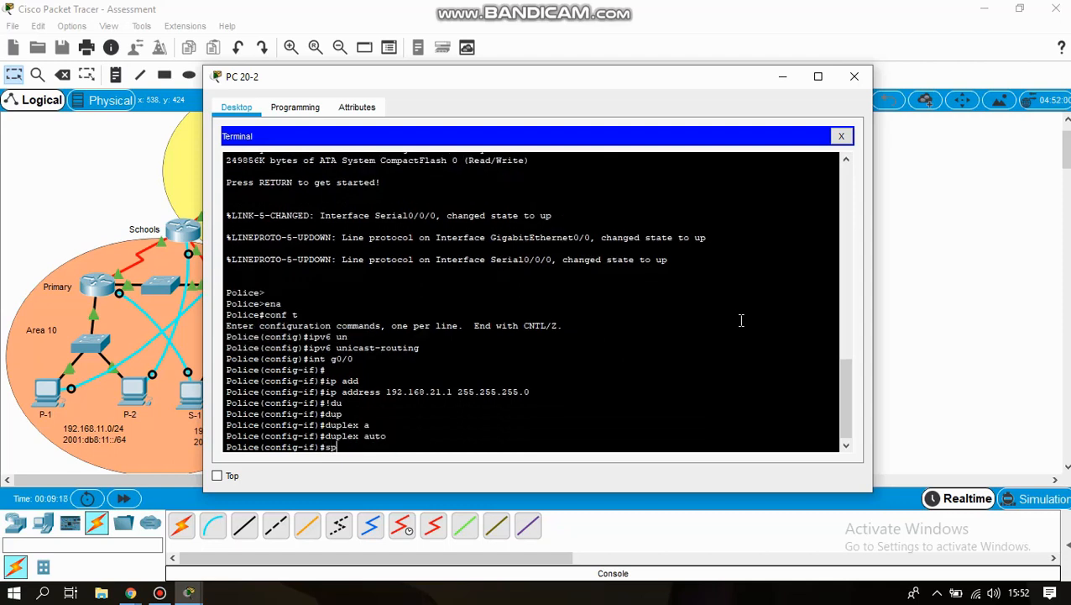
{"action": "key", "text": "Tab"}
{"action": "type", "text": "a"}
{"action": "key", "text": "Tab"}
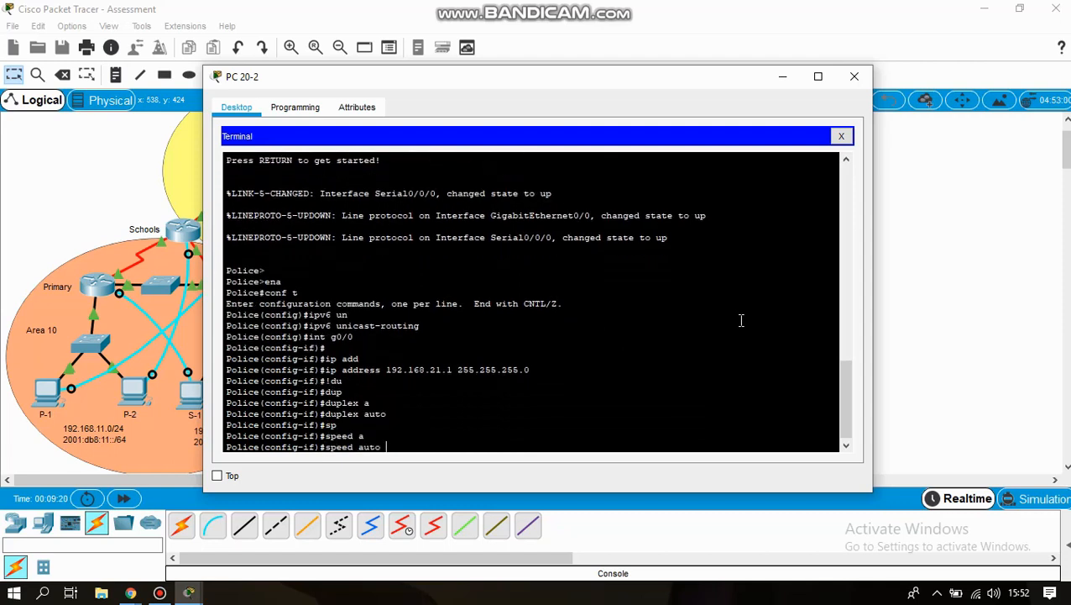
{"action": "key", "text": "Return"}
{"action": "key", "text": "Return"}
- Assign the IPv6 link-local address FE80::201 to the Police router's interface g0/0
{"action": "type", "text": "ipv6 add"}
{"action": "key", "text": "Tab"}
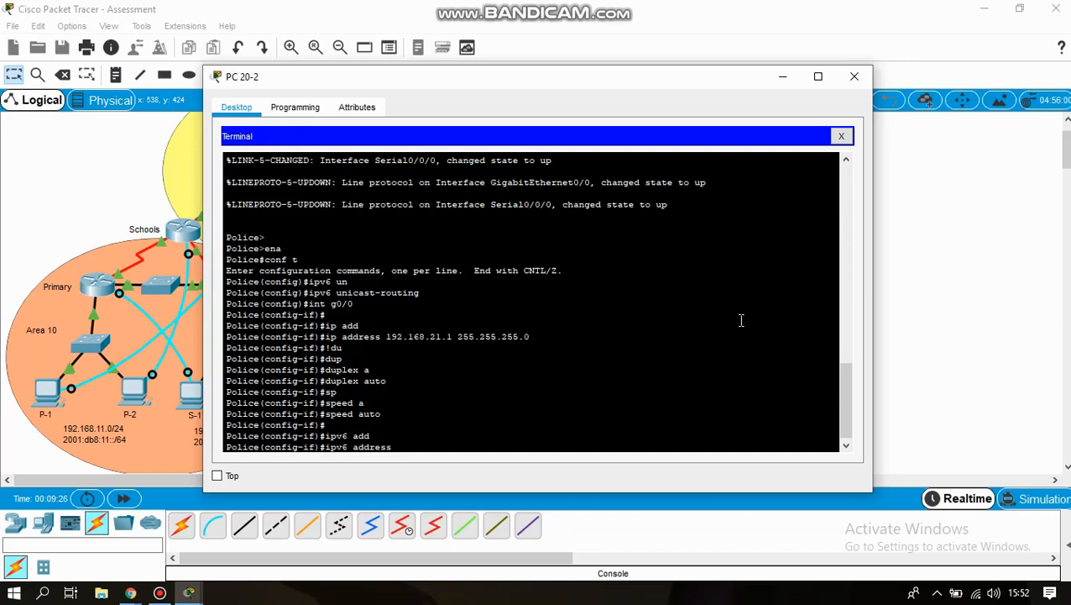
{"action": "type", "text": "2"}
{"action": "key", "text": "BackSpace"}
{"action": "type", "text": "FE80::201 LINK"}
{"action": "key", "text": "BackSpace"}
{"action": "key", "text": "BackSpace"}
{"action": "key", "text": "BackSpace"}
{"action": "key", "text": "BackSpace"}
{"action": "type", "text": "link"}
{"action": "key", "text": "Tab"}
{"action": "key", "text": "Return"}
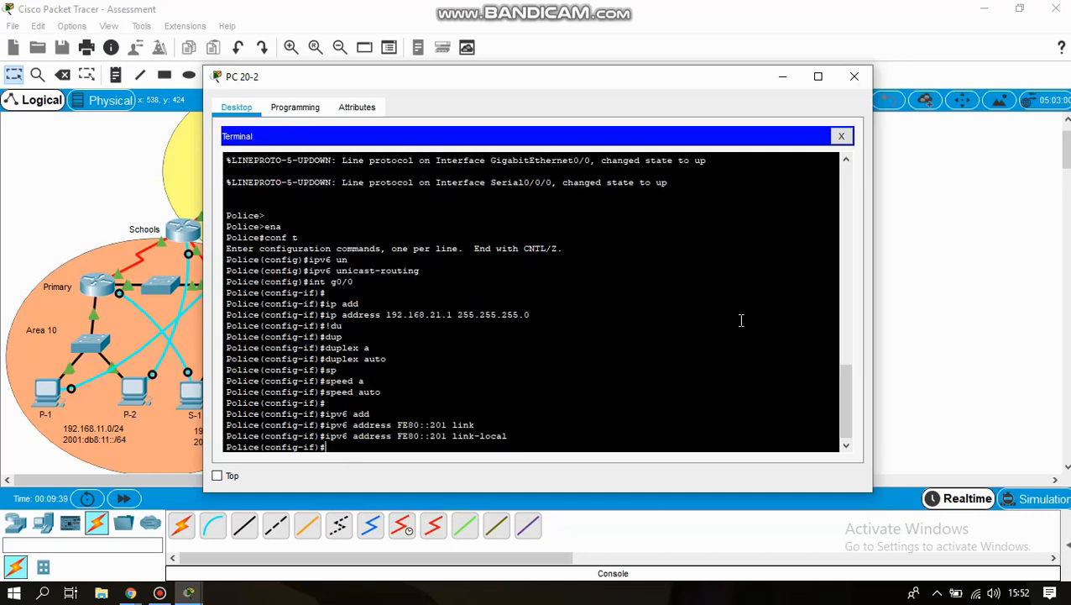
- Assign the global IPv6 address 2001:DB8:21::1/64 to the Police router's interface g0/0
{"action": "type", "text": "ipv6 add"}
{"action": "key", "text": "Tab"}
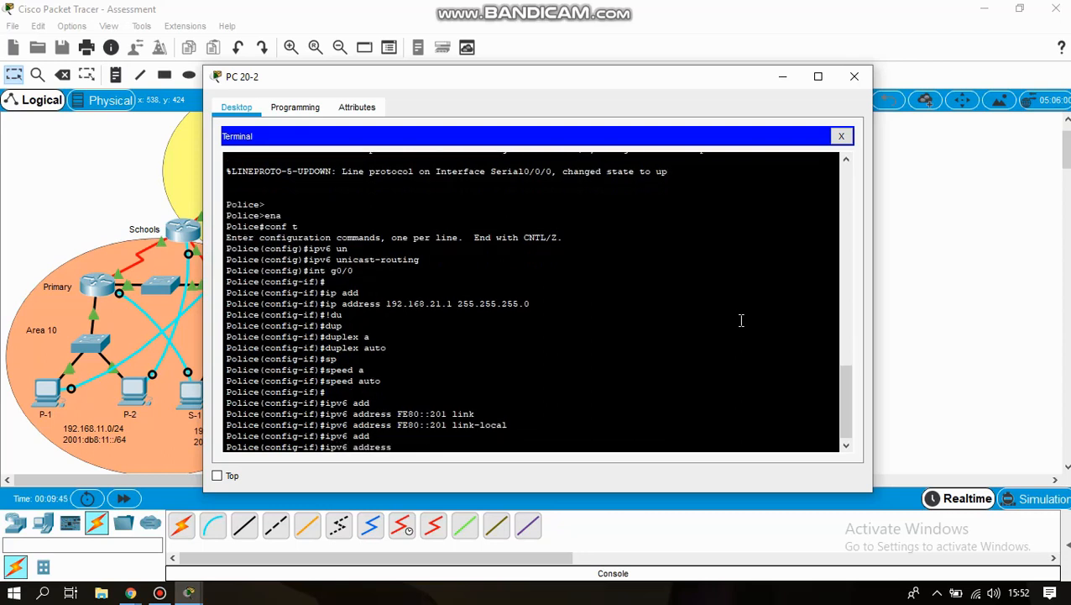
{"action": "type", "text": "2001:DB8:21::1/64"}
{"action": "key", "text": "Return"}
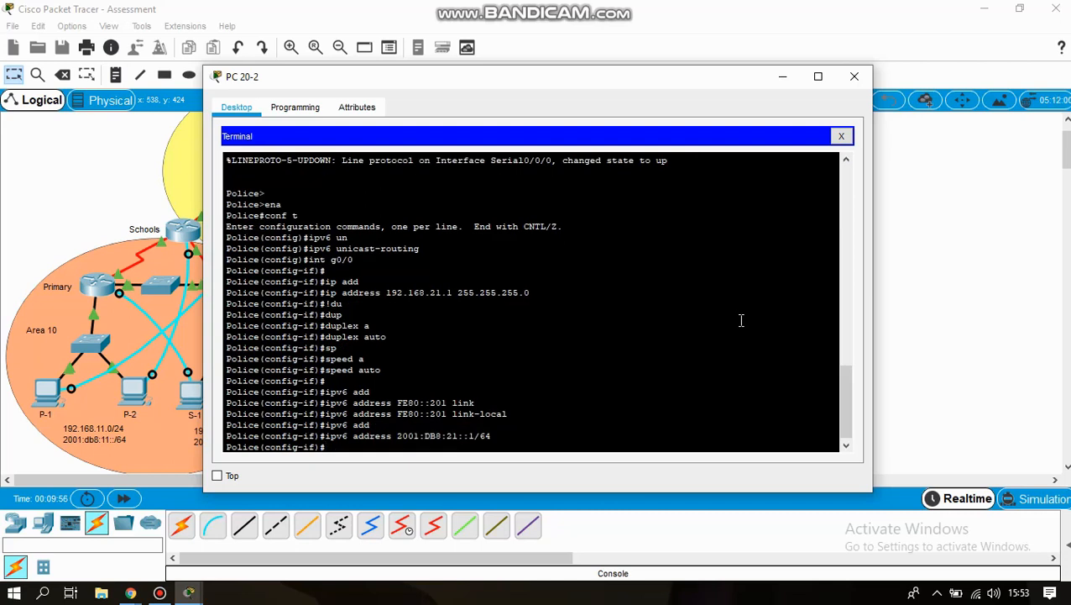
{"action": "key", "text": "Return"}
- Enable IPv6 OSPF process 10 in area 10 on the Police router's interface g0/0
{"action": "type", "text": "IP"}
{"action": "key", "text": "BackSpace"}
{"action": "key", "text": "BackSpace"}
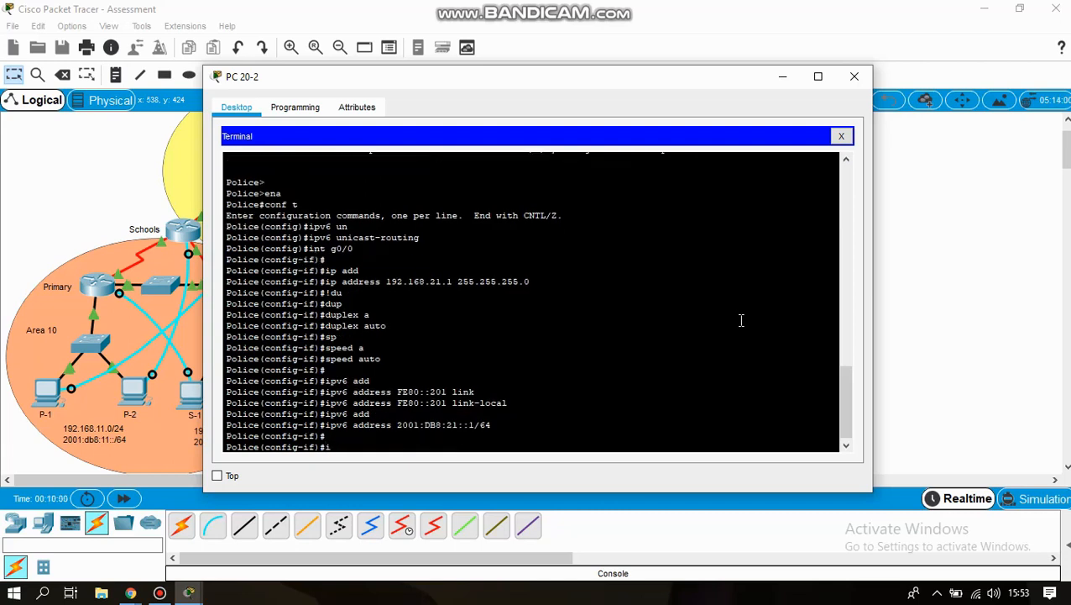
{"action": "type", "text": "ipv6 ospf 10 area 10"}
{"action": "key", "text": "Return"}
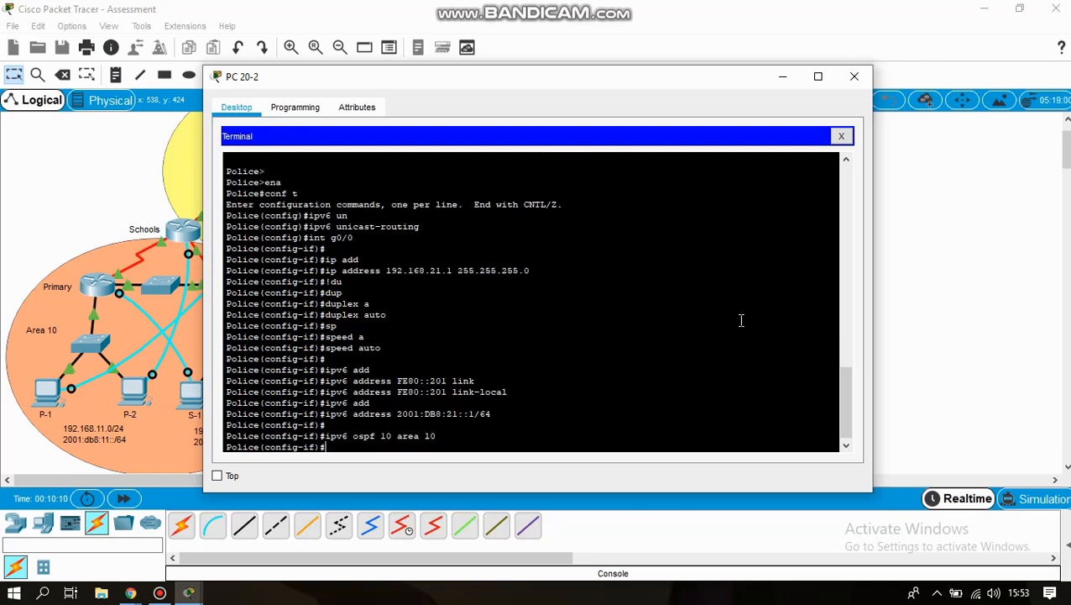
{"action": "key", "text": "Return"}
{"action": "key", "text": "Return"}
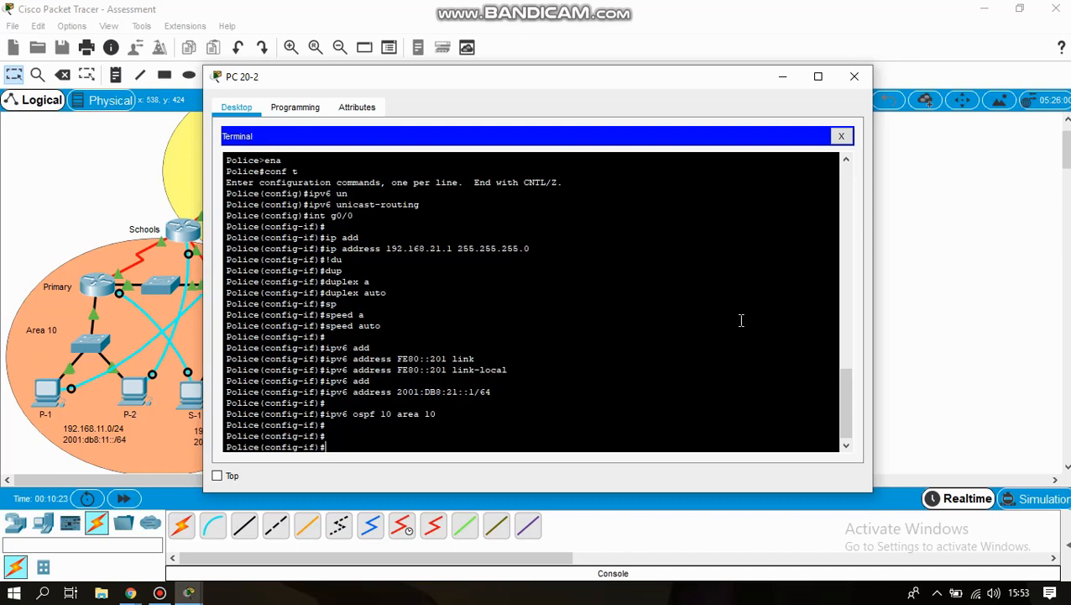
- Give the Police router's interface s0/0/0 the IPv4 address 172.16.20.2 with mask 255.255.255.252
{"action": "type", "text": "int s0/0/0"}
{"action": "key", "text": "Return"}
{"action": "type", "text": "ip add"}
{"action": "key", "text": "Tab"}
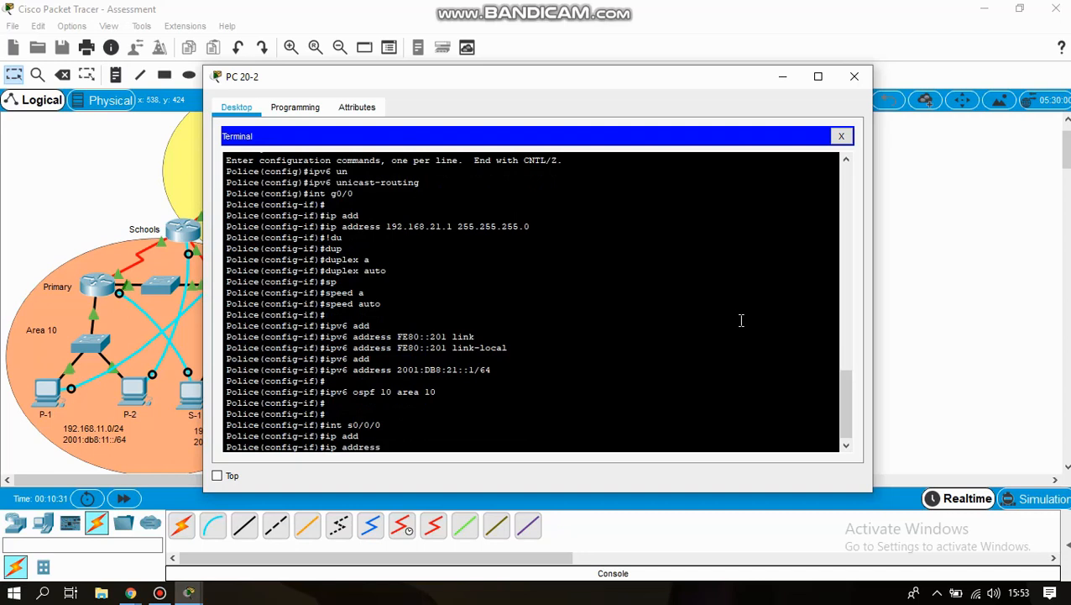
{"action": "type", "text": "172.16.20.2 255.255.255.252"}
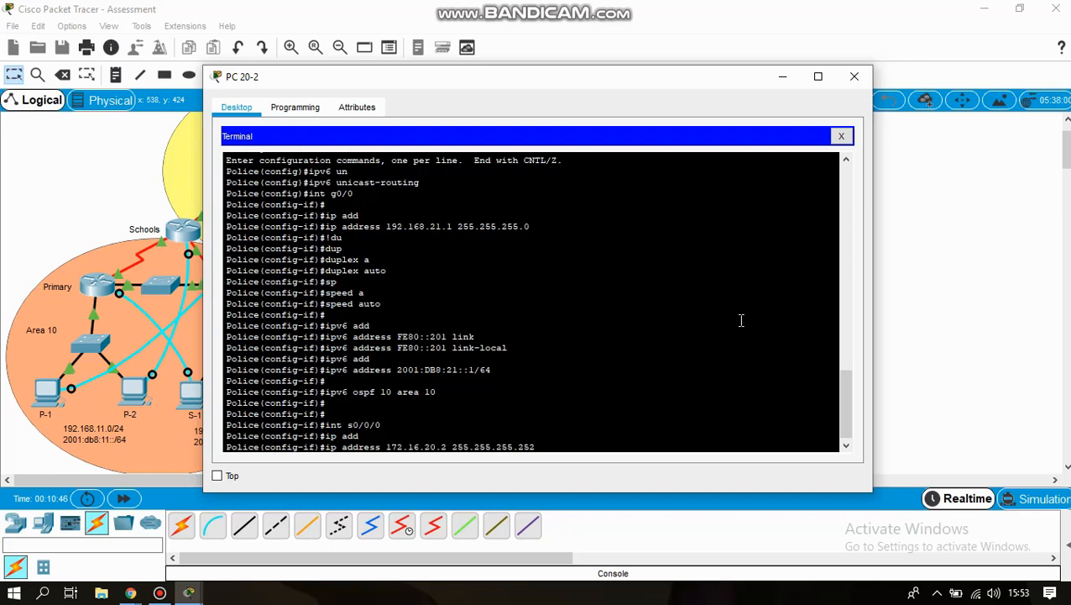
{"action": "key", "text": "Return"}
- Assign the IPv6 link-local address FE80::201 to the Police router's interface s0/0/0
{"action": "type", "text": "ip"}
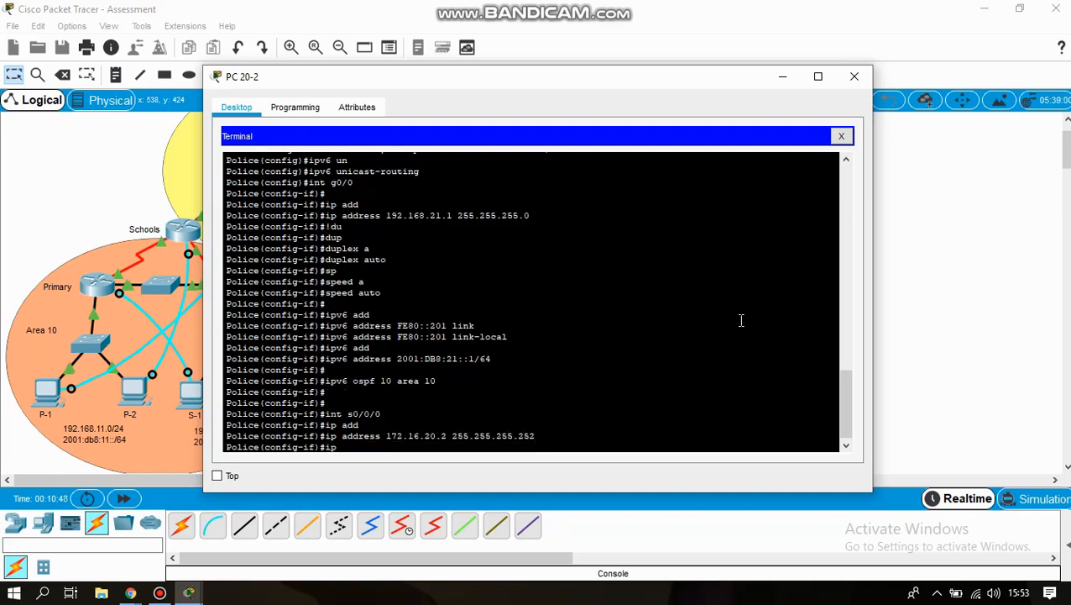
{"action": "type", "text": "v6 add"}
{"action": "key", "text": "Tab"}
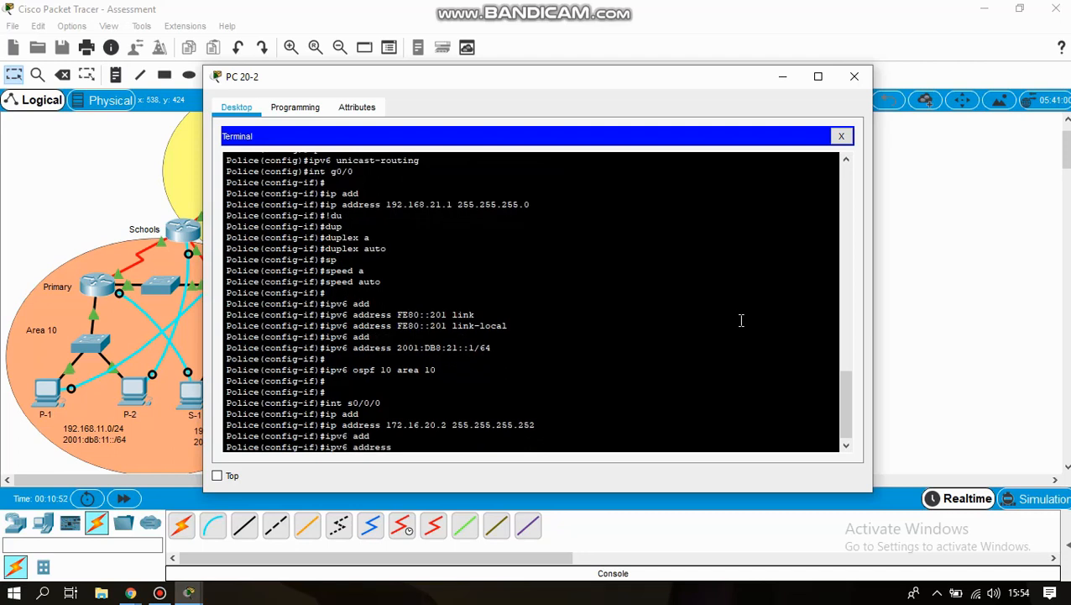
{"action": "type", "text": "FE80::201 lin"}
{"action": "key", "text": "Tab"}
{"action": "key", "text": "Return"}
{"action": "key", "text": "Return"}
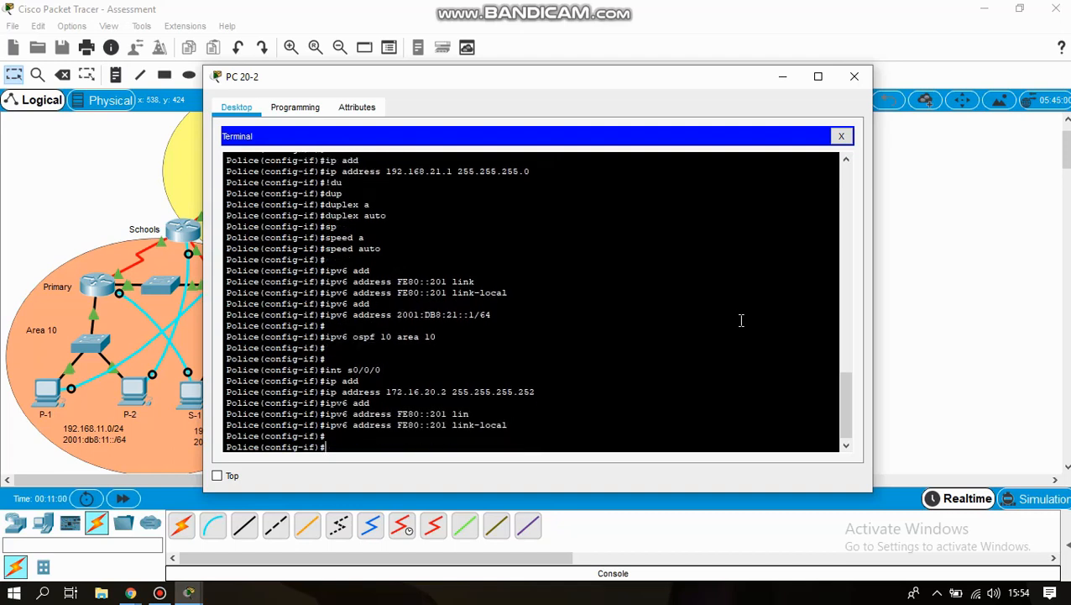
{"action": "key", "text": "Return"}
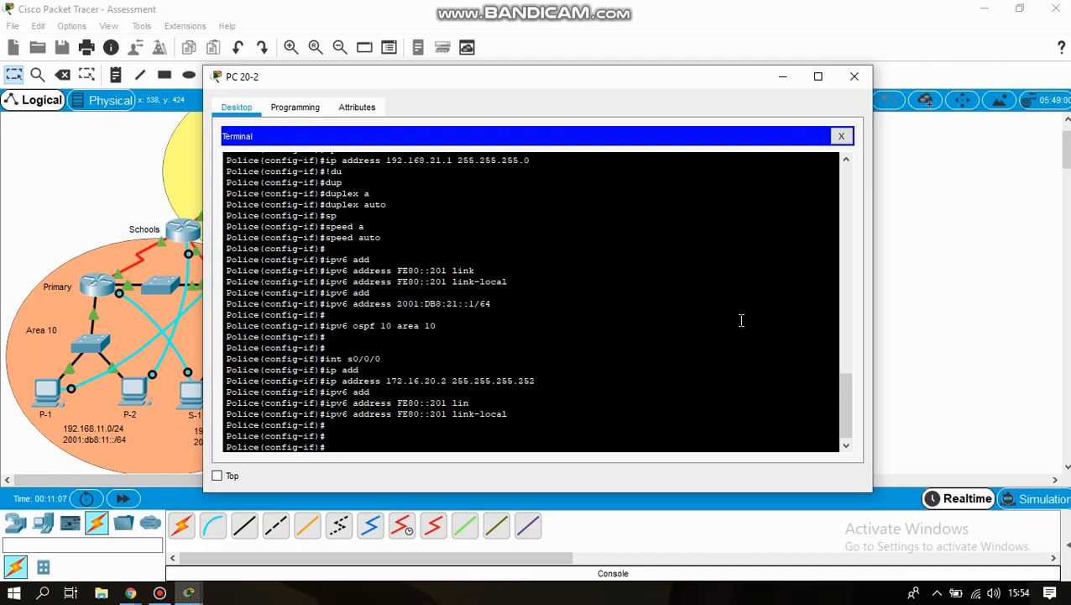
- Assign the global IPv6 address 2001:DB8:20A::2/64 to the Police router's interface s0/0/0
{"action": "type", "text": "ipv6 add"}
{"action": "key", "text": "Tab"}
{"action": "type", "text": "2001"}
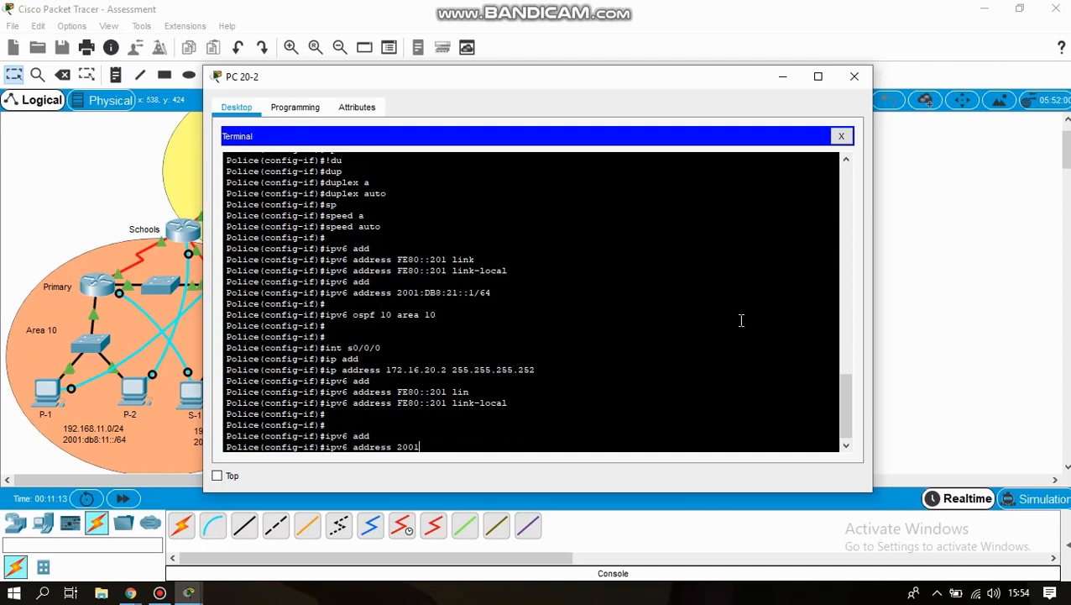
{"action": "type", "text": ":DB8:20A::2/64"}
{"action": "key", "text": "Return"}
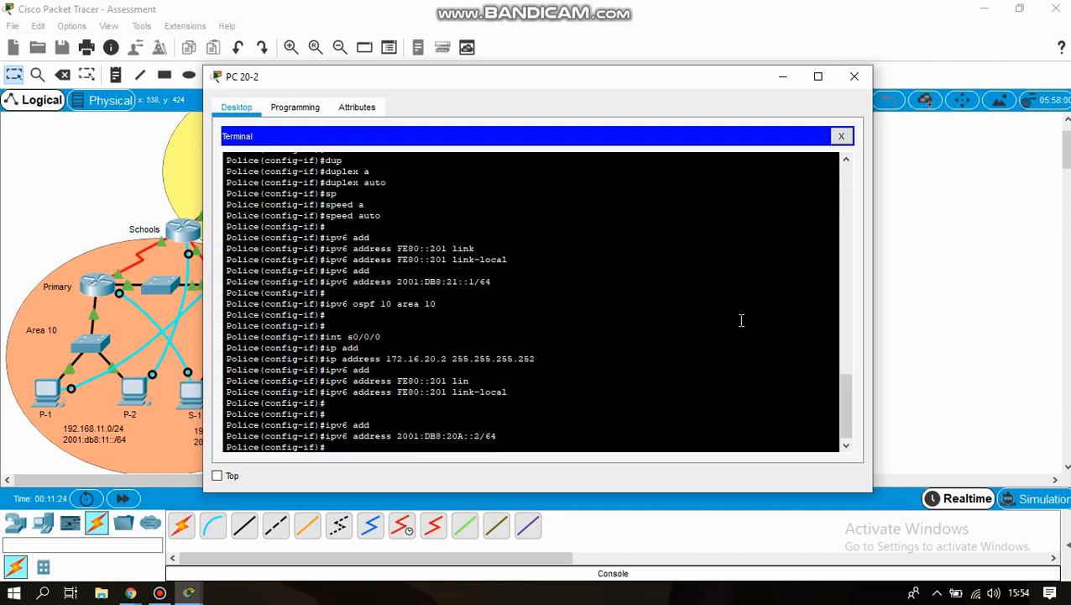
{"action": "key", "text": "Return"}
- Enable IPv6 OSPF process 10 in area 20 on the Police router's interface s0/0/0
{"action": "type", "text": "IPV"}
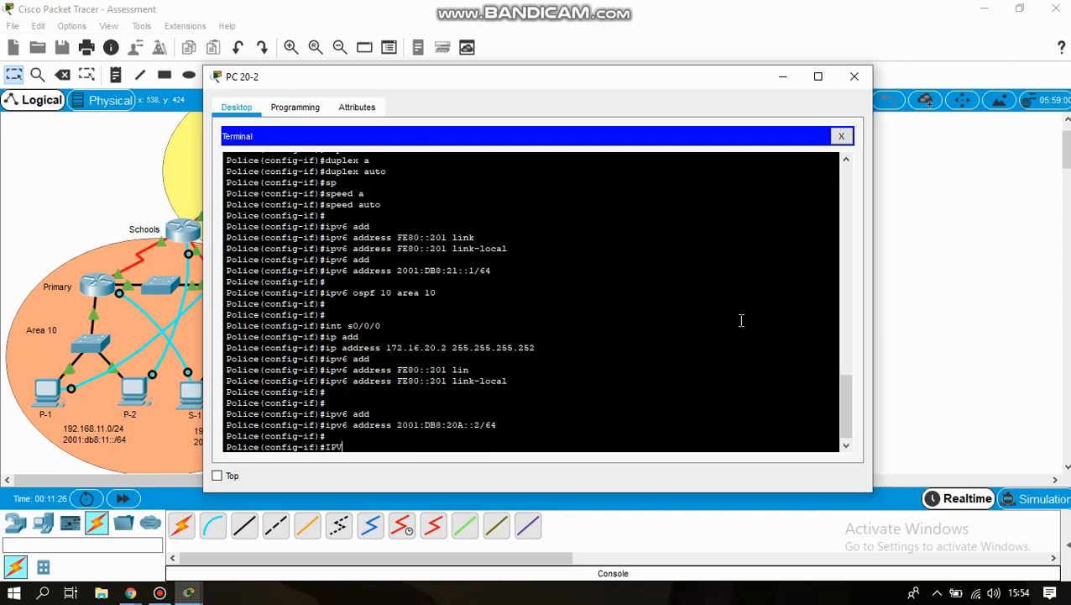
{"action": "type", "text": "5 OS"}
{"action": "key", "text": "Tab"}
{"action": "key", "text": "BackSpace"}
{"action": "key", "text": "BackSpace"}
{"action": "key", "text": "BackSpace"}
{"action": "key", "text": "BackSpace"}
{"action": "key", "text": "BackSpace"}
{"action": "key", "text": "BackSpace"}
{"action": "key", "text": "BackSpace"}
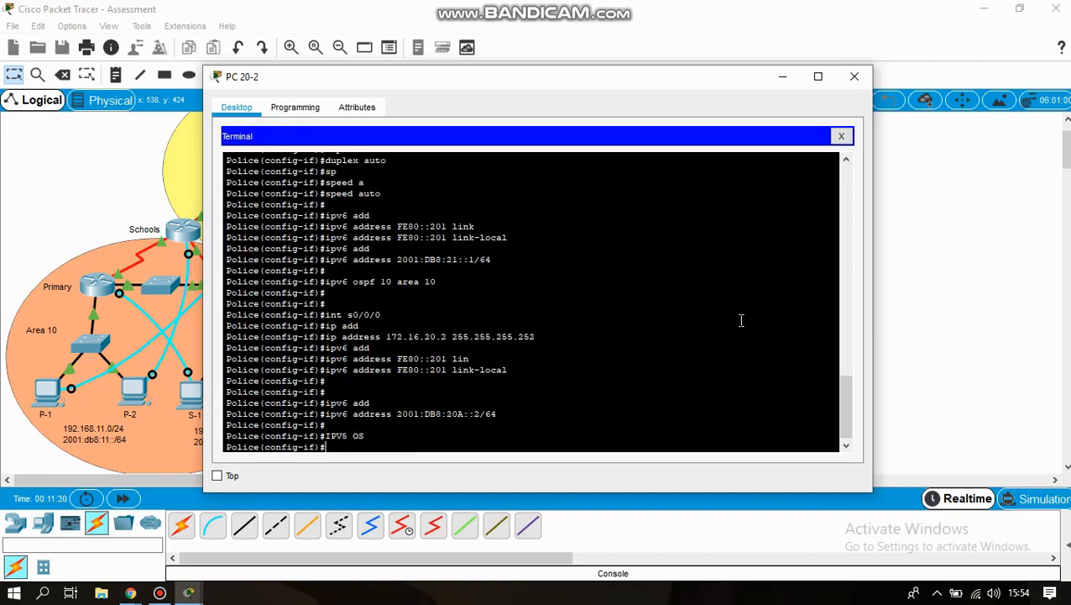
{"action": "type", "text": "ipv6 ospf 10 area 20"}
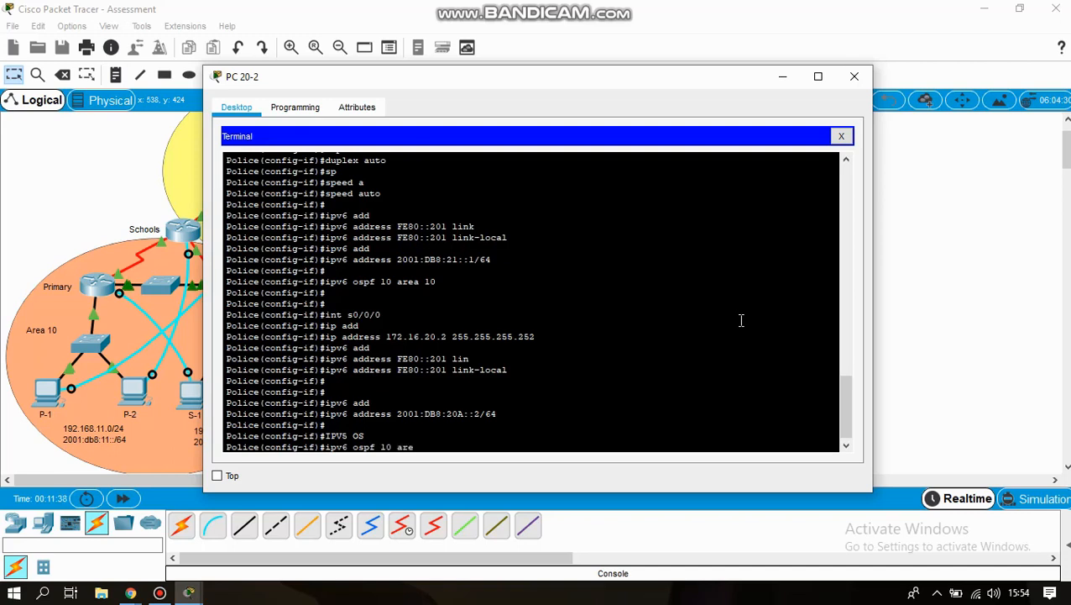
{"action": "key", "text": "Return"}
{"action": "key", "text": "Return"}
{"action": "key", "text": "Return"}
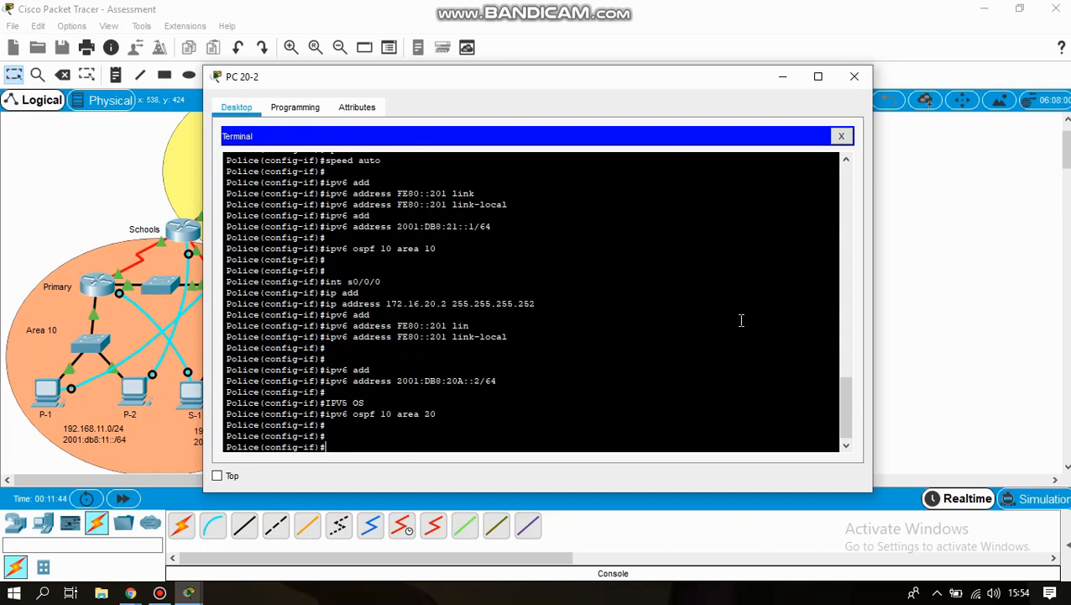
- Open IPv4 OSPF process 10 on the Police router and set its router ID to 20.1.1.1
{"action": "type", "text": "router os"}
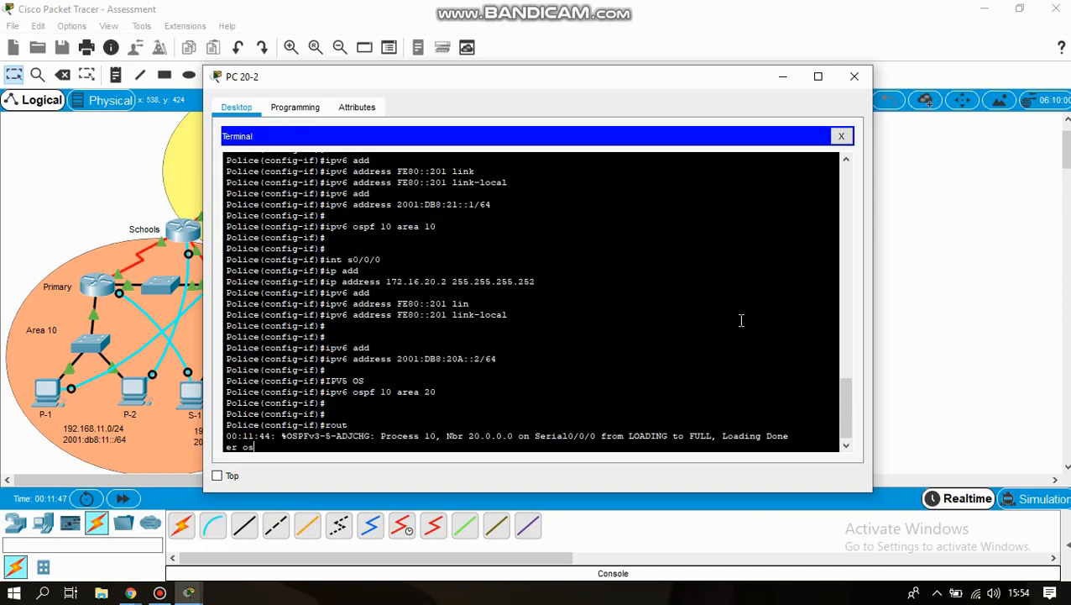
{"action": "type", "text": "pf 10"}
{"action": "key", "text": "Return"}
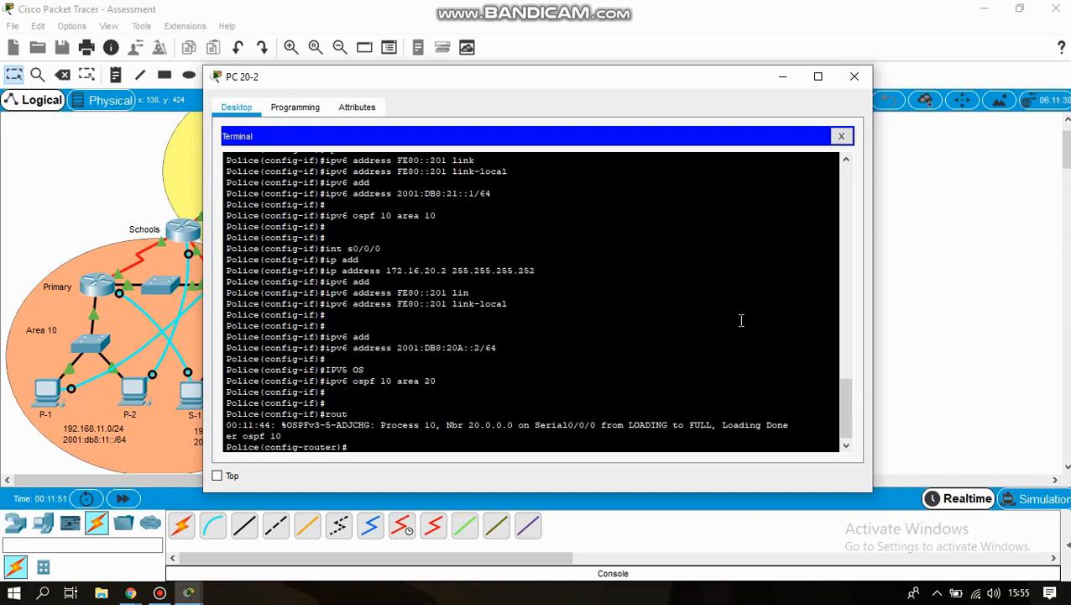
{"action": "type", "text": "ro"}
{"action": "key", "text": "Tab"}
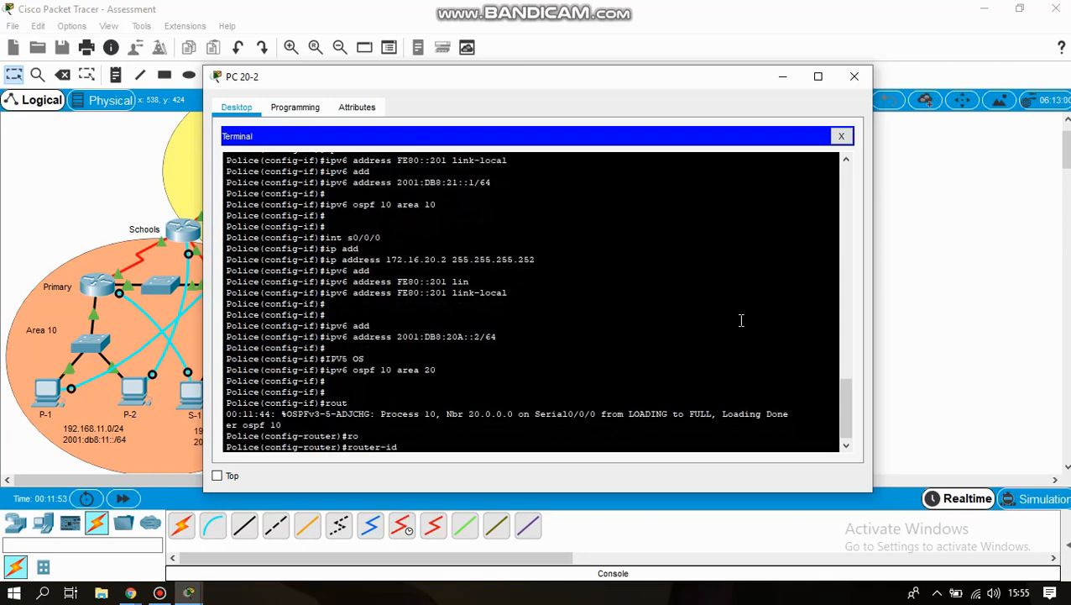
{"action": "type", "text": "20.1.1.1"}
{"action": "key", "text": "Return"}
- Enable adjacency-change logging in the Police router's IPv4 OSPF process and make interface g0/0 passive
{"action": "type", "text": "log"}
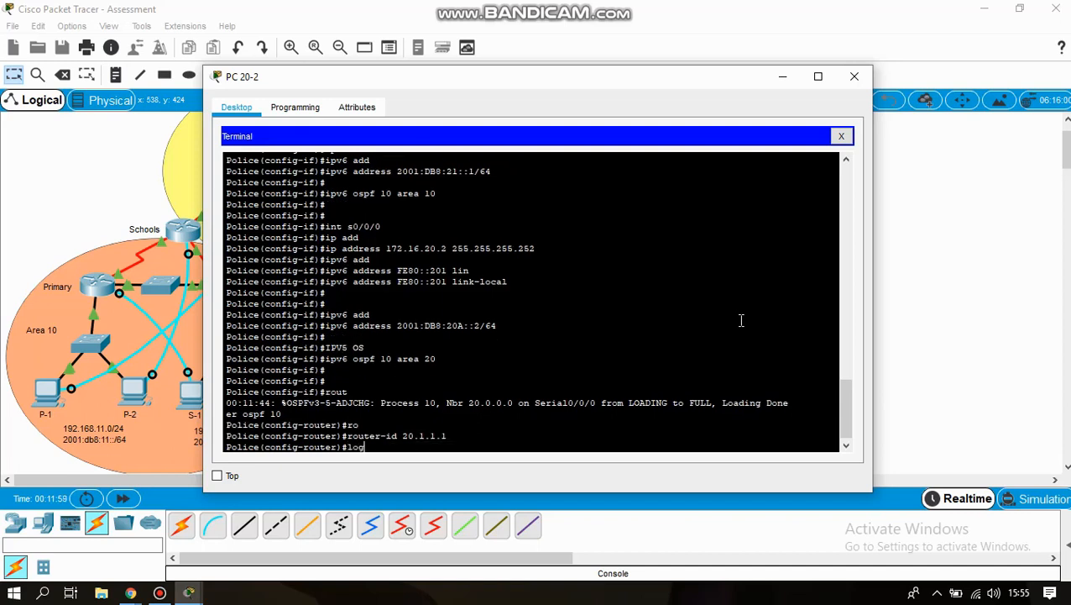
{"action": "key", "text": "Tab"}
{"action": "key", "text": "Return"}
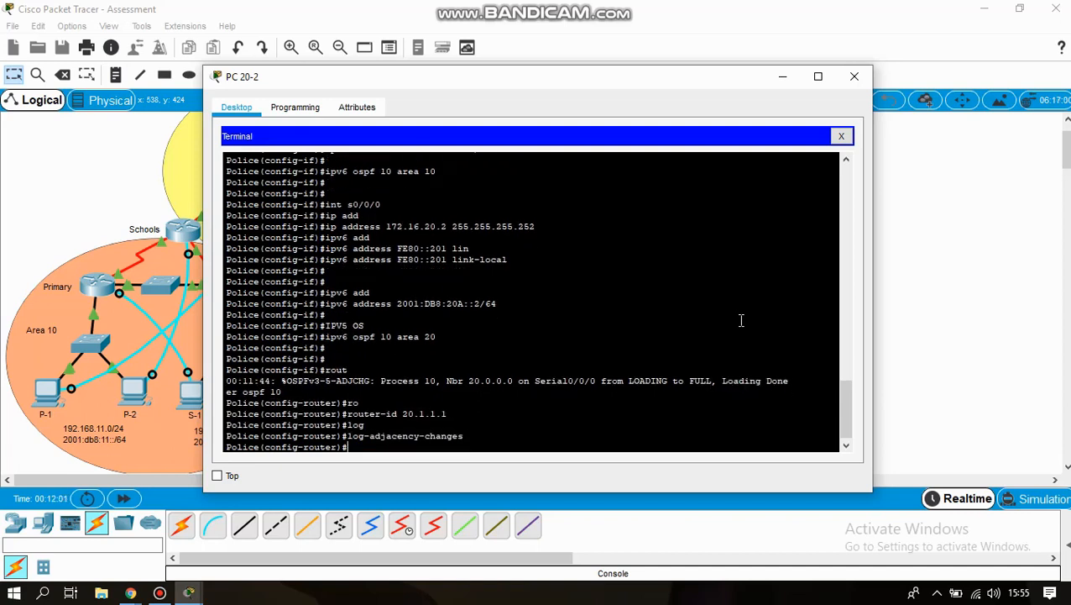
{"action": "type", "text": "paas"}
{"action": "key", "text": "Tab"}
{"action": "key", "text": "BackSpace"}
{"action": "key", "text": "BackSpace"}
{"action": "type", "text": "ss"}
{"action": "key", "text": "Tab"}
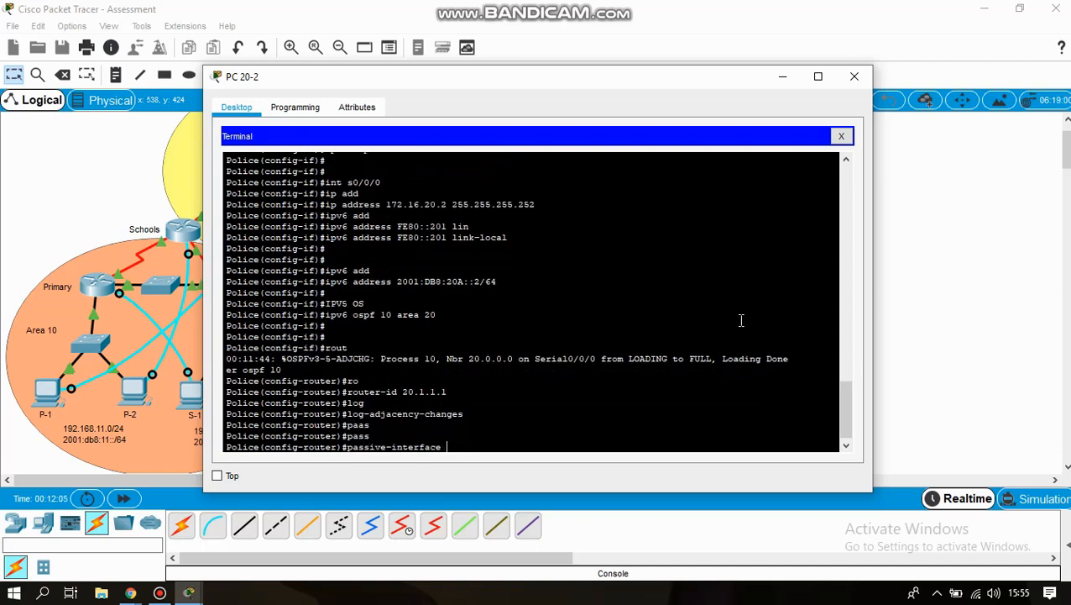
{"action": "type", "text": "g0/0"}
{"action": "key", "text": "Return"}
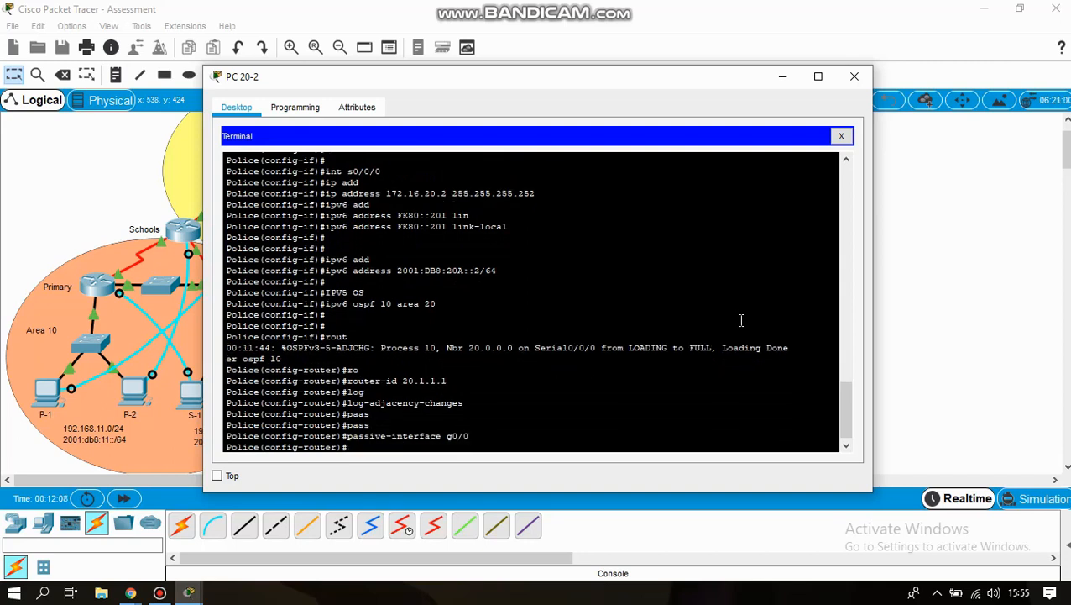
- Set the auto-cost reference bandwidth to 1000 in the Police router's IPv4 OSPF process
{"action": "type", "text": "au"}
{"action": "key", "text": "Tab"}
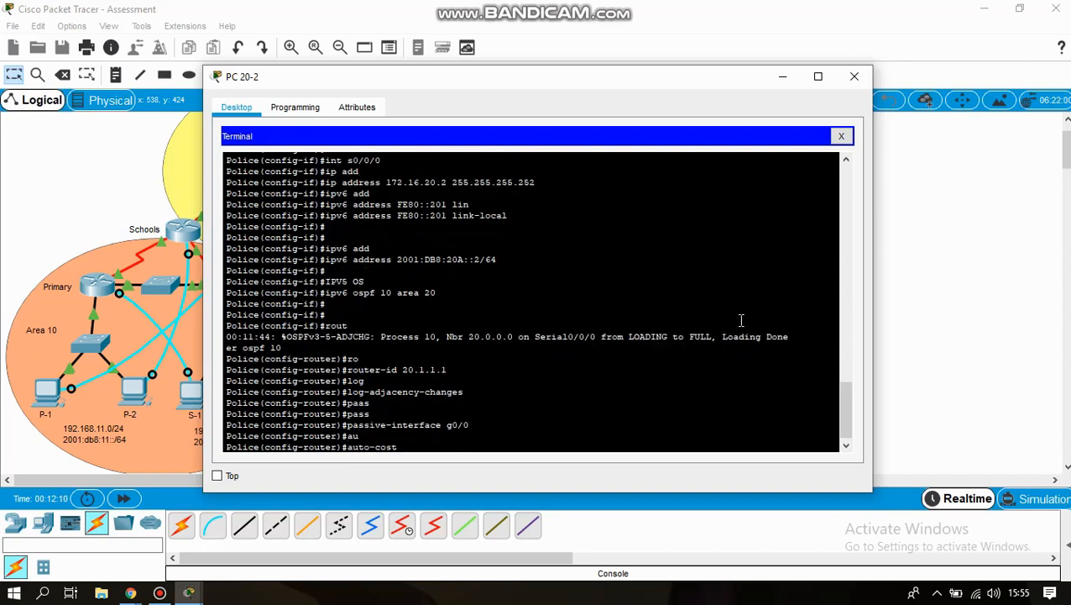
{"action": "type", "text": "r"}
{"action": "key", "text": "Tab"}
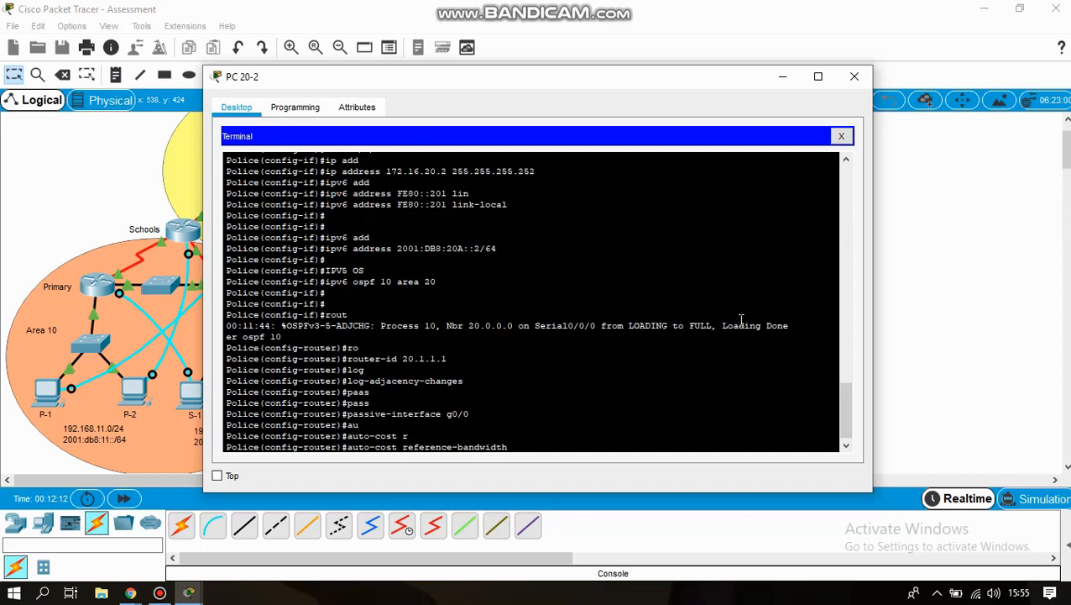
{"action": "type", "text": "1000"}
{"action": "key", "text": "Return"}
{"action": "key", "text": "Return"}
- Advertise network 172.16.20.0 with wildcard mask 0.0.0.3 in OSPF area 20 on the Police router
{"action": "type", "text": "netw"}
{"action": "key", "text": "Tab"}
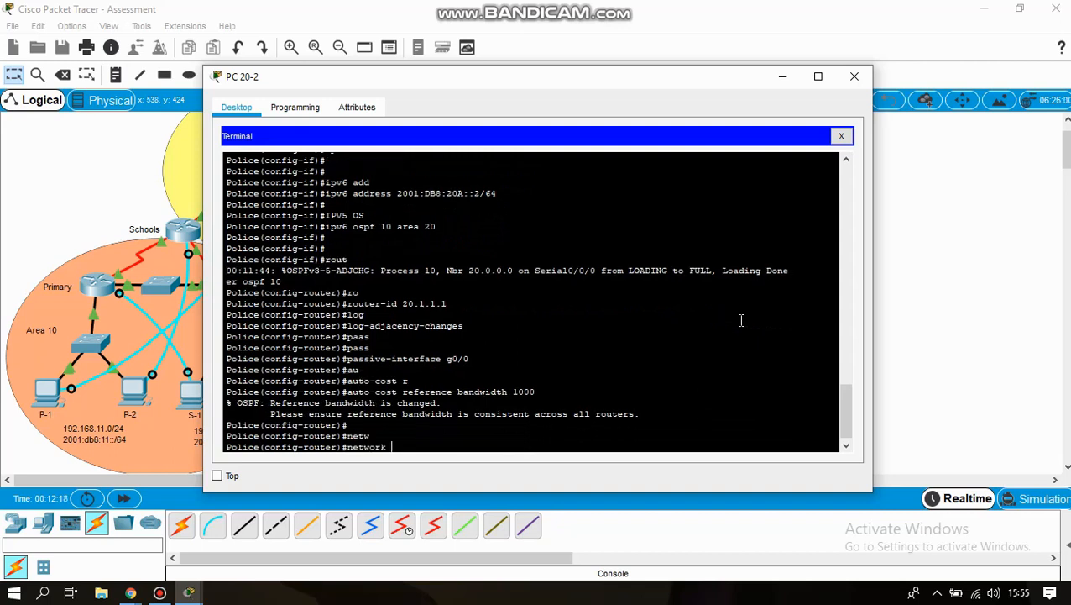
{"action": "type", "text": "172,"}
{"action": "key", "text": "BackSpace"}
{"action": "type", "text": ".16.20.0 0.0.0.3 area"}
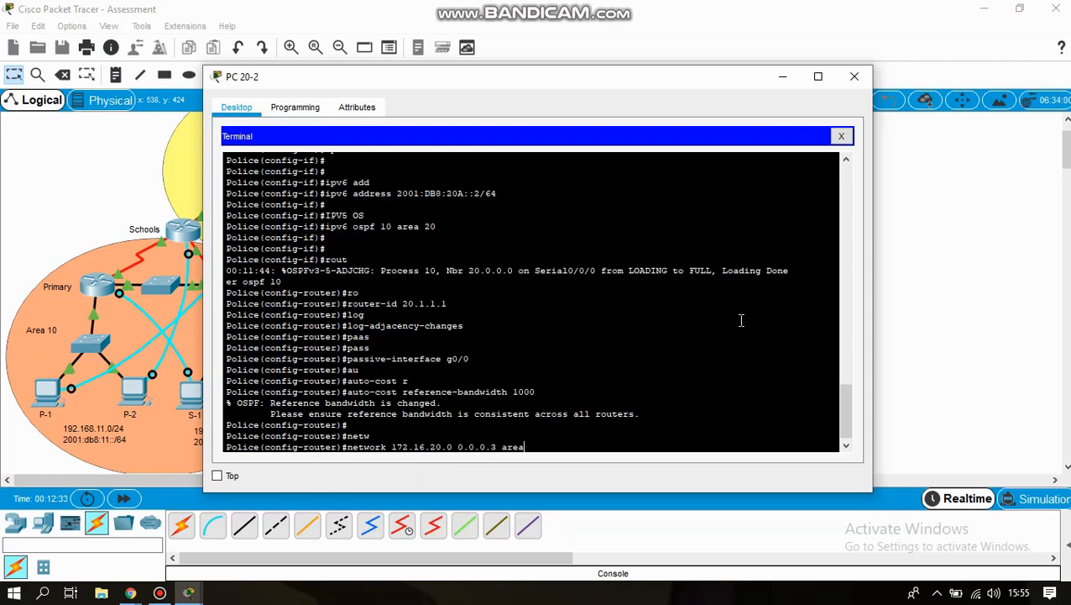
{"action": "type", "text": " 20"}
{"action": "key", "text": "Return"}
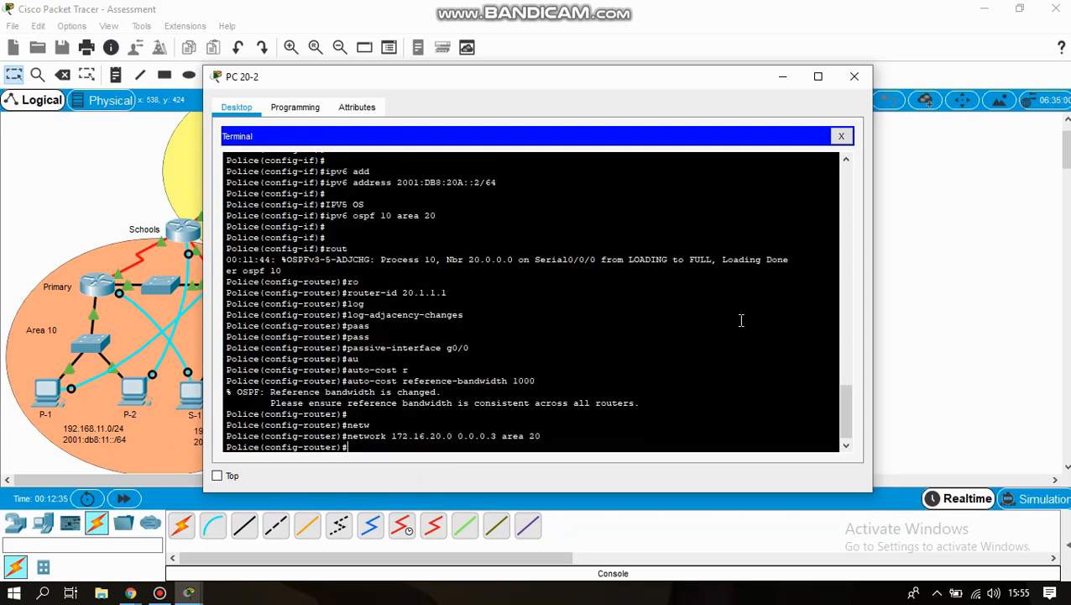
- Advertise network 192.168.21.0 with wildcard mask 0.0.0.255 in OSPF area 20 on the Police router
{"action": "type", "text": "net"}
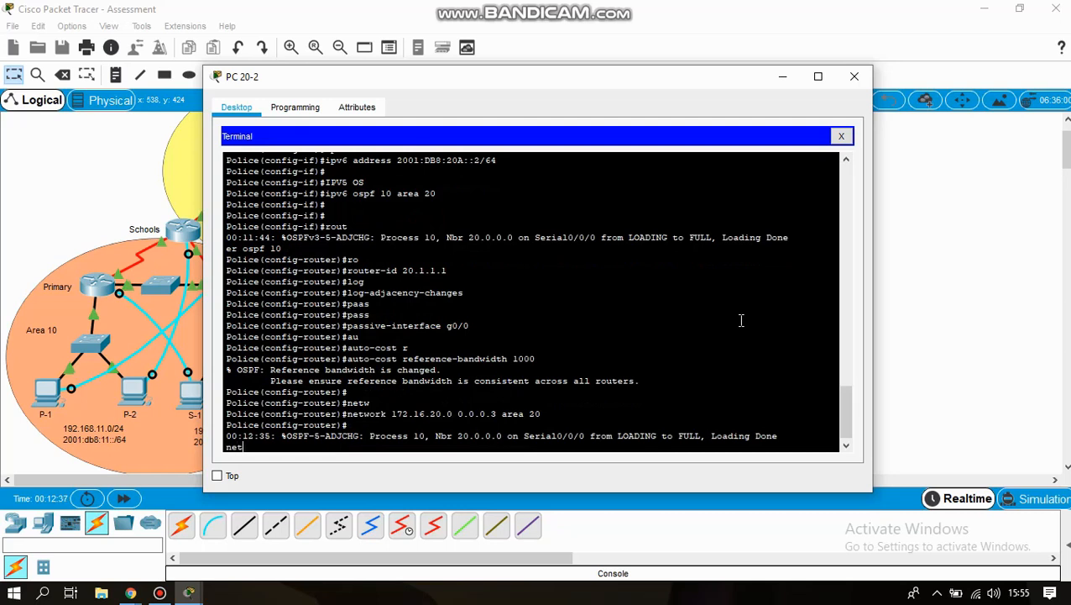
{"action": "key", "text": "Tab"}
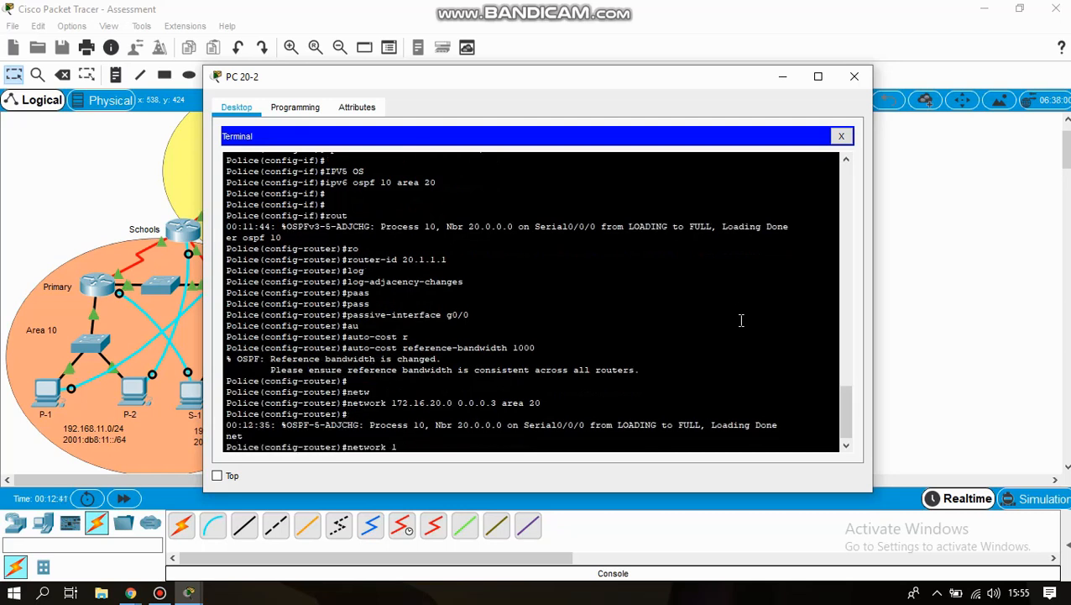
{"action": "type", "text": "92.168.21."}
{"action": "type", "text": "0 255"}
{"action": "key", "text": "BackSpace"}
{"action": "key", "text": "BackSpace"}
{"action": "key", "text": "BackSpace"}
{"action": "key", "text": "BackSpace"}
{"action": "type", "text": "0.0.0.255 area"}
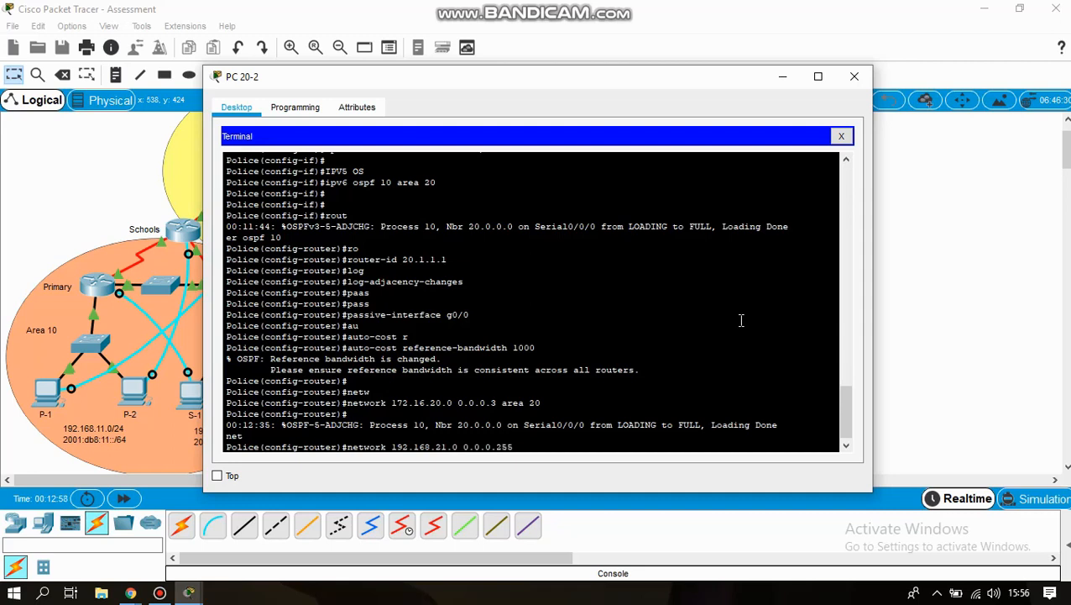
{"action": "type", "text": " 20"}
{"action": "key", "text": "Return"}
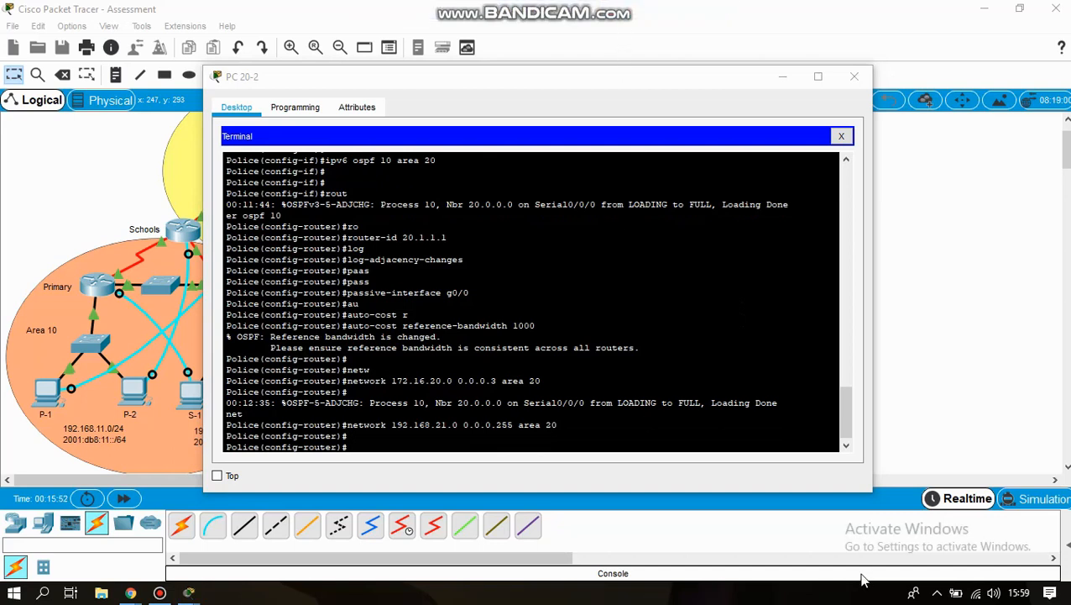
- Open IPv6 OSPF process 10 for configuration on the Police router
{"action": "left_click", "coordinate": [382, 440]}
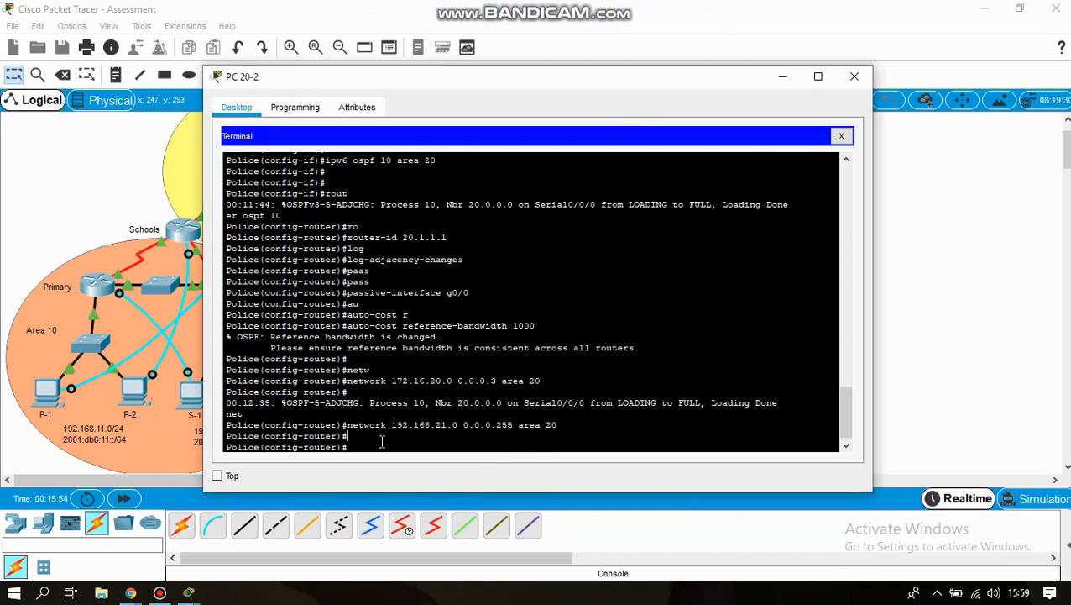
{"action": "type", "text": "ipv6"}
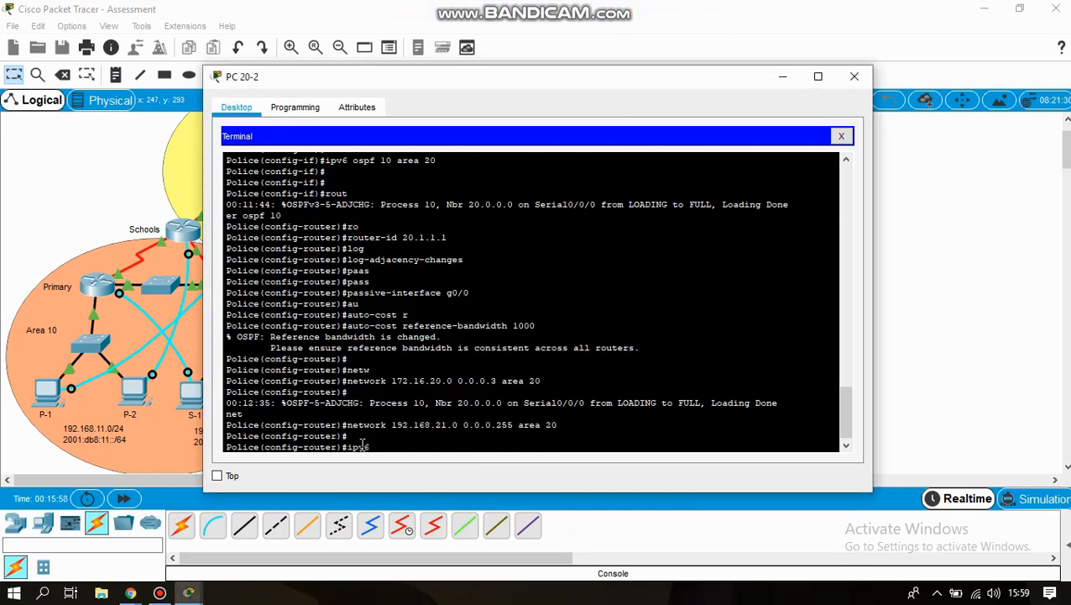
{"action": "type", "text": " router os"}
{"action": "key", "text": "Tab"}
{"action": "type", "text": "p"}
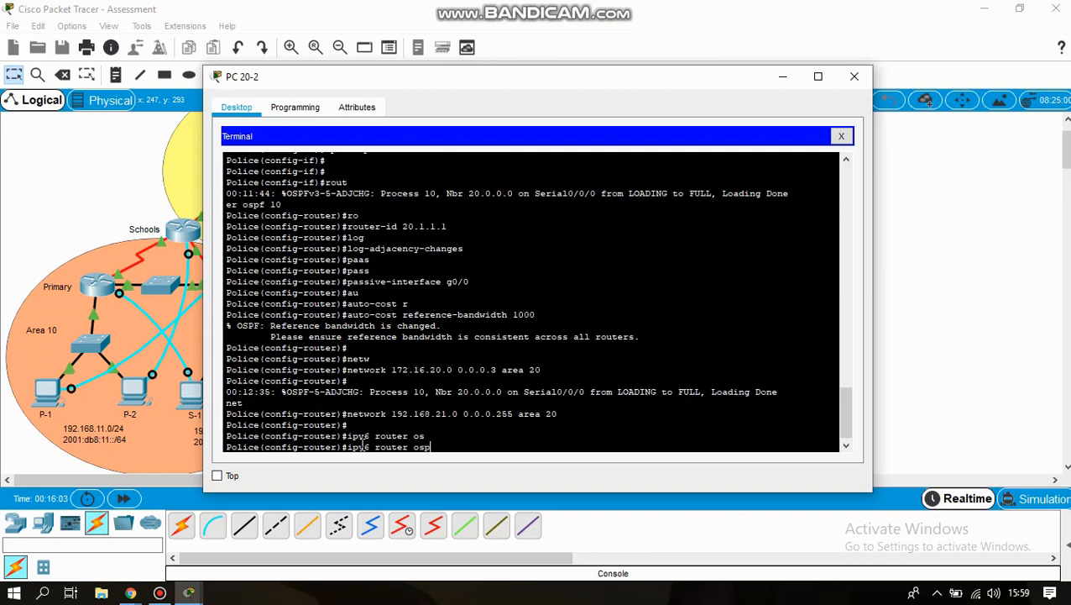
{"action": "type", "text": "f 10"}
{"action": "key", "text": "Return"}
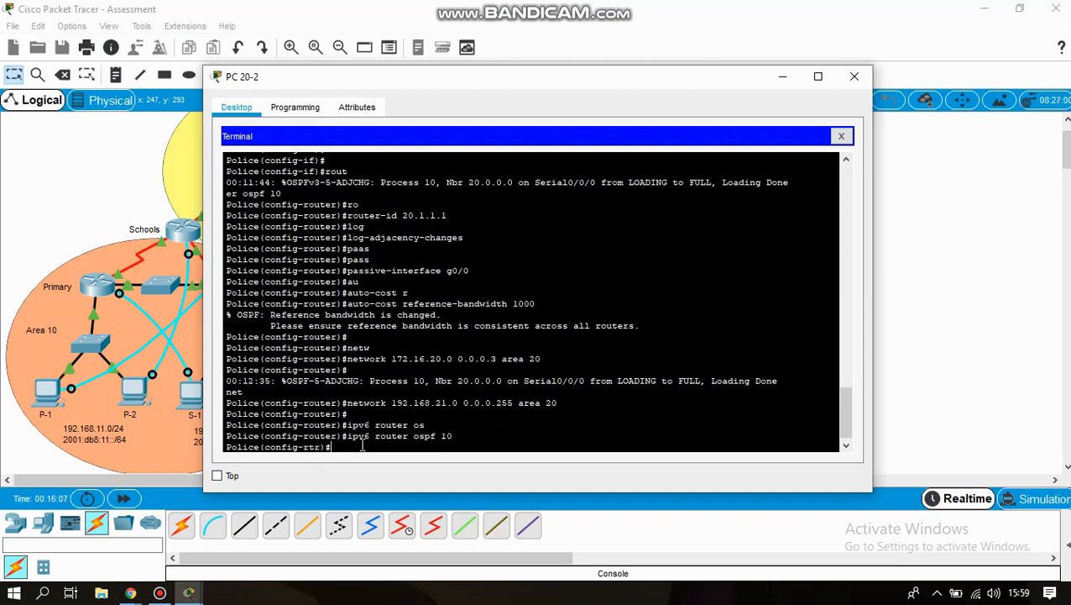
- Set the router ID of the Police router's IPv6 OSPF process to 20.1.1.1
{"action": "type", "text": "r"}
{"action": "key", "text": "Tab"}
{"action": "type", "text": "o"}
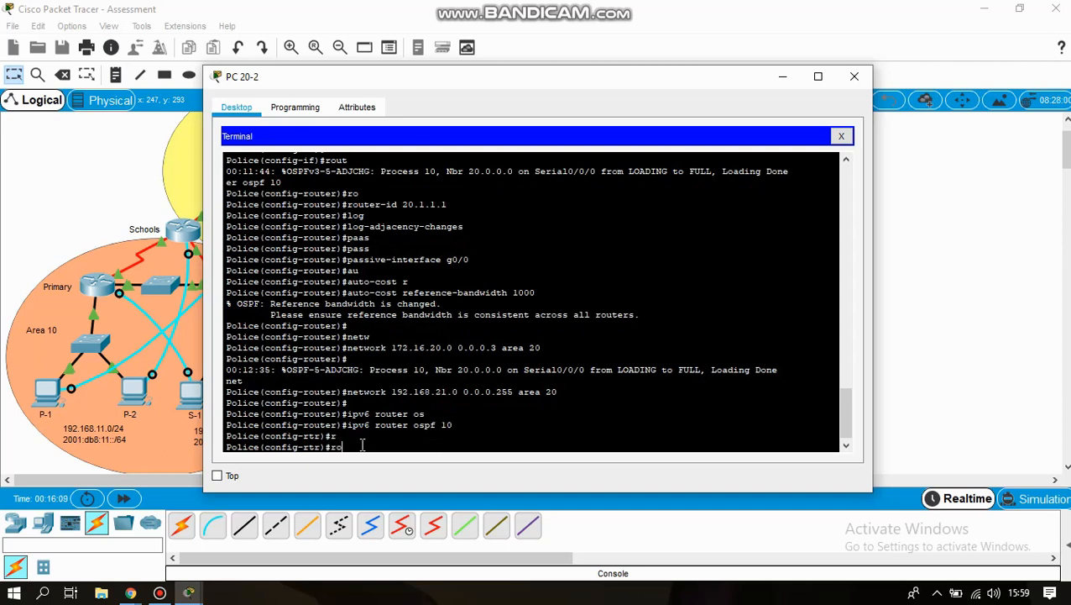
{"action": "key", "text": "Tab"}
{"action": "type", "text": "2"}
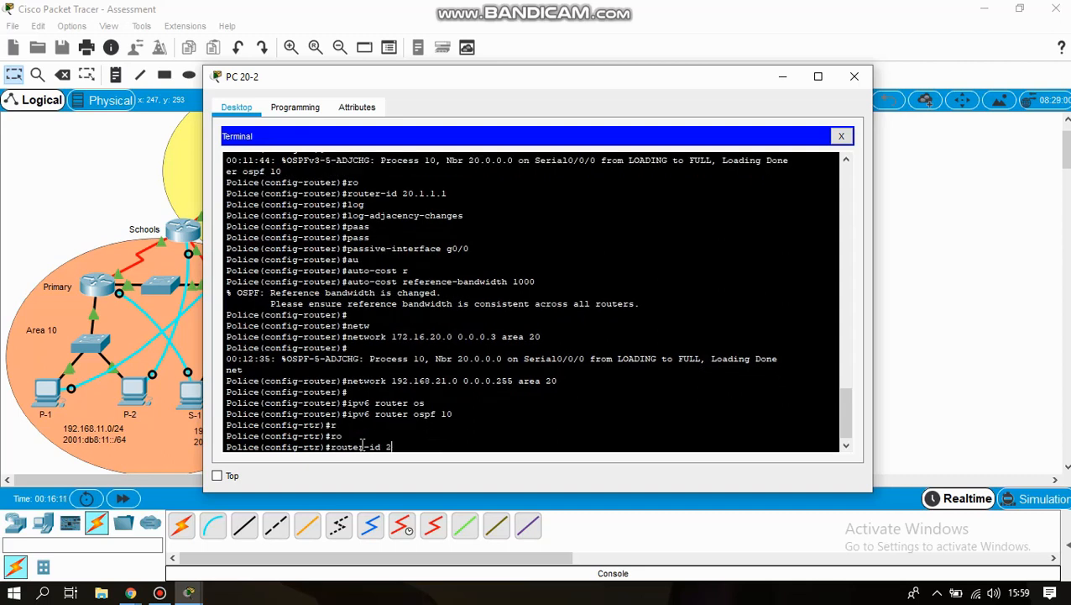
{"action": "type", "text": "0.1.1.1.1"}
{"action": "key", "text": "Return"}
- Enable adjacency-change logging in the Police router's IPv6 OSPF process and make interface gi0/0 passive
{"action": "type", "text": "log"}
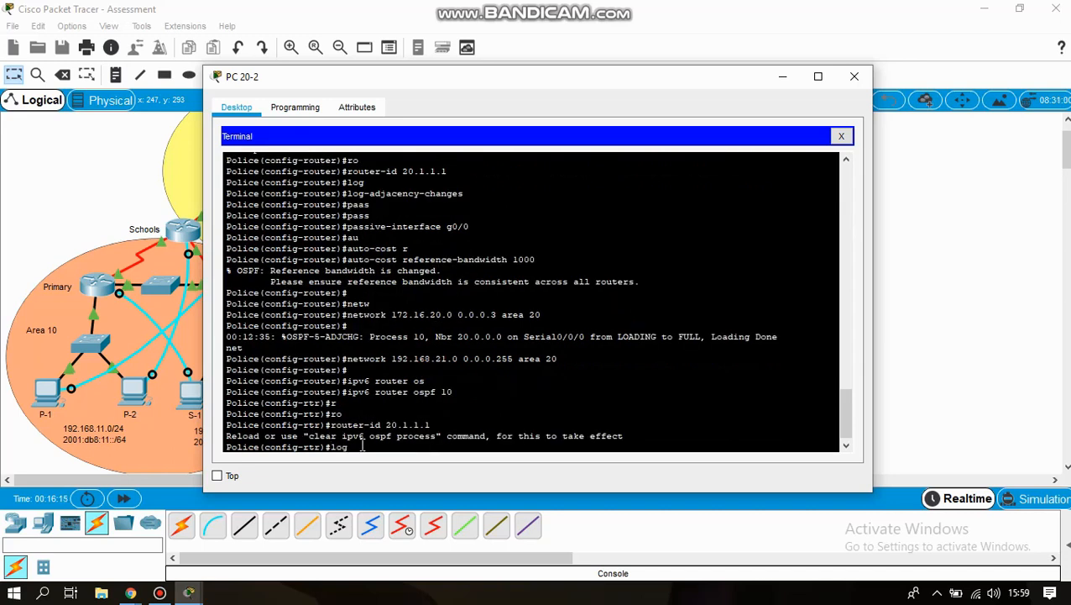
{"action": "key", "text": "Tab"}
{"action": "key", "text": "Return"}
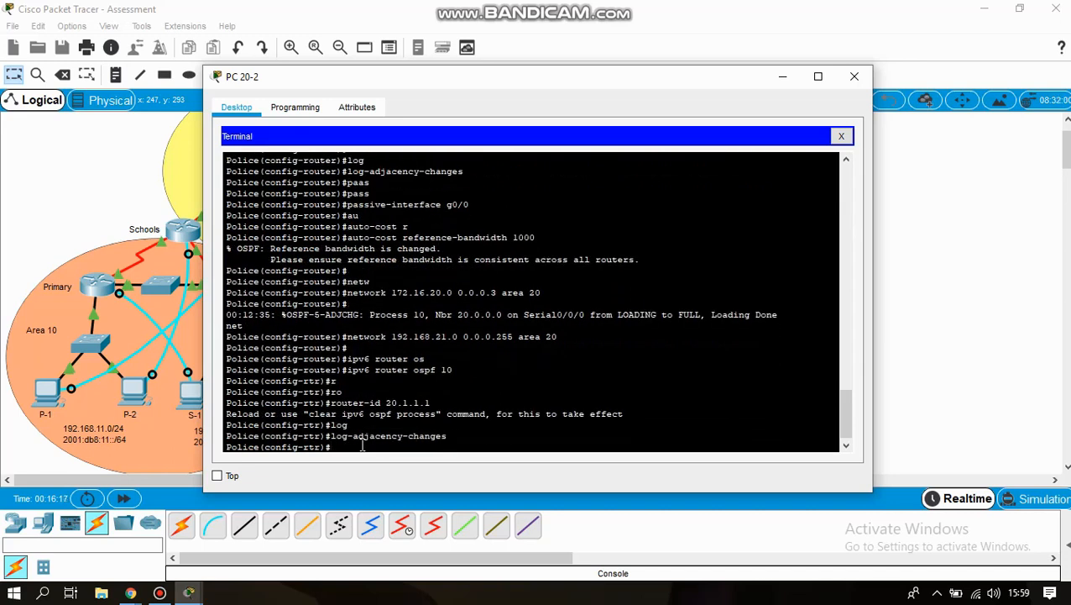
{"action": "type", "text": "pass"}
{"action": "key", "text": "Tab"}
{"action": "type", "text": "gi0/"}
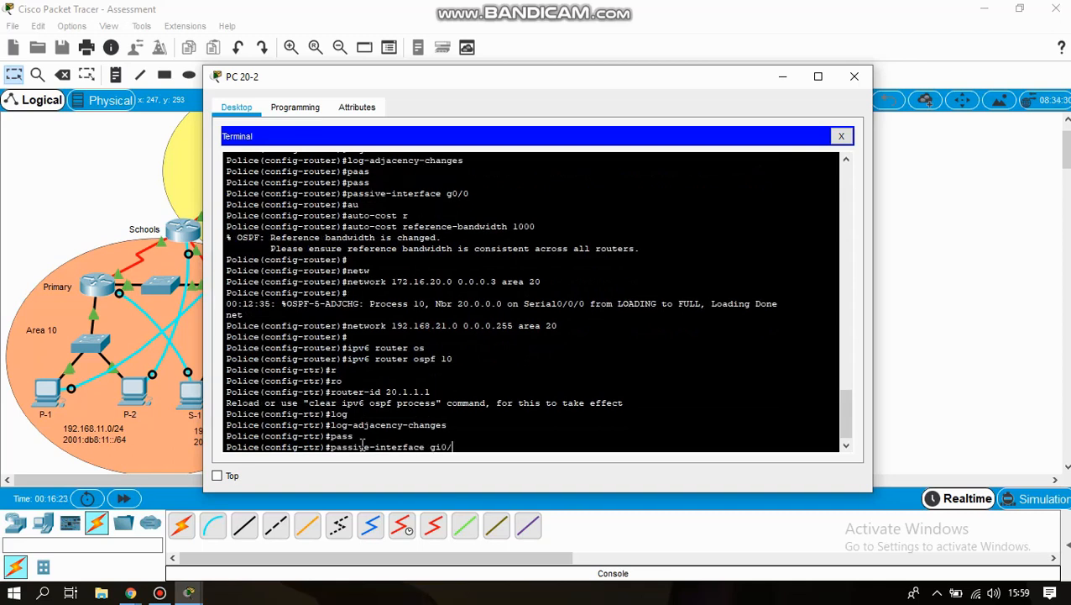
{"action": "type", "text": "0"}
{"action": "key", "text": "Return"}
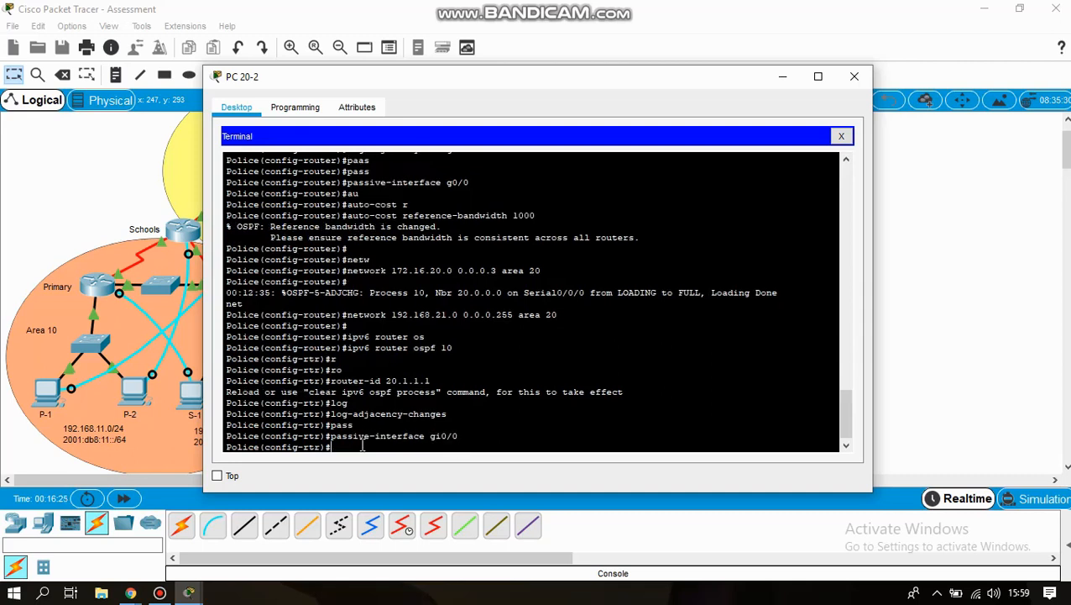
- Set the auto-cost reference bandwidth to 1000 in the Police router's IPv6 OSPF process
{"action": "type", "text": "au"}
{"action": "key", "text": "Tab"}
{"action": "type", "text": "r"}
{"action": "key", "text": "Tab"}
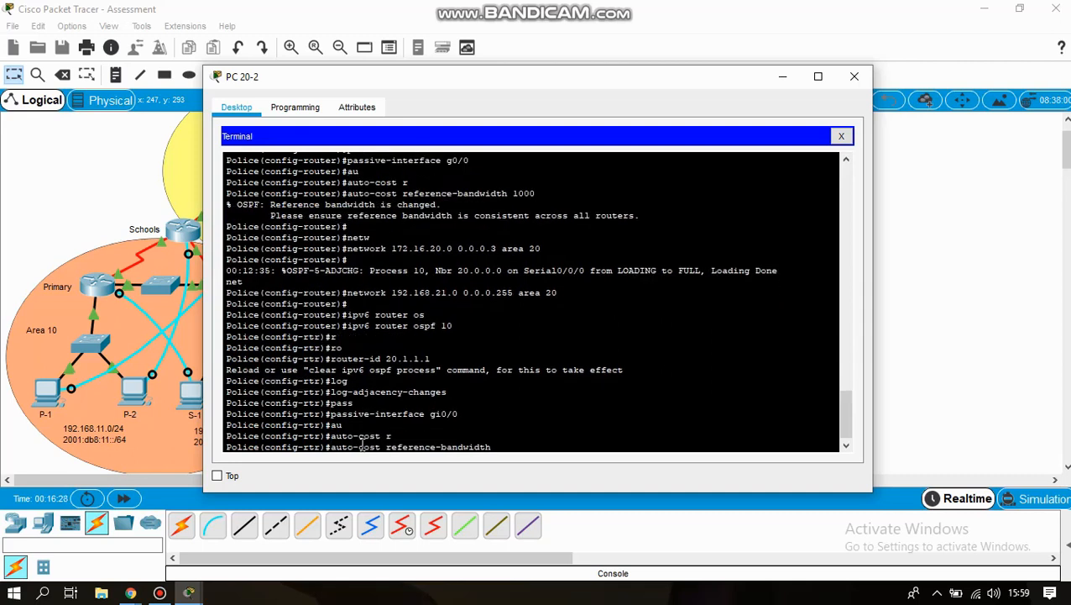
{"action": "type", "text": "1000"}
{"action": "key", "text": "Return"}
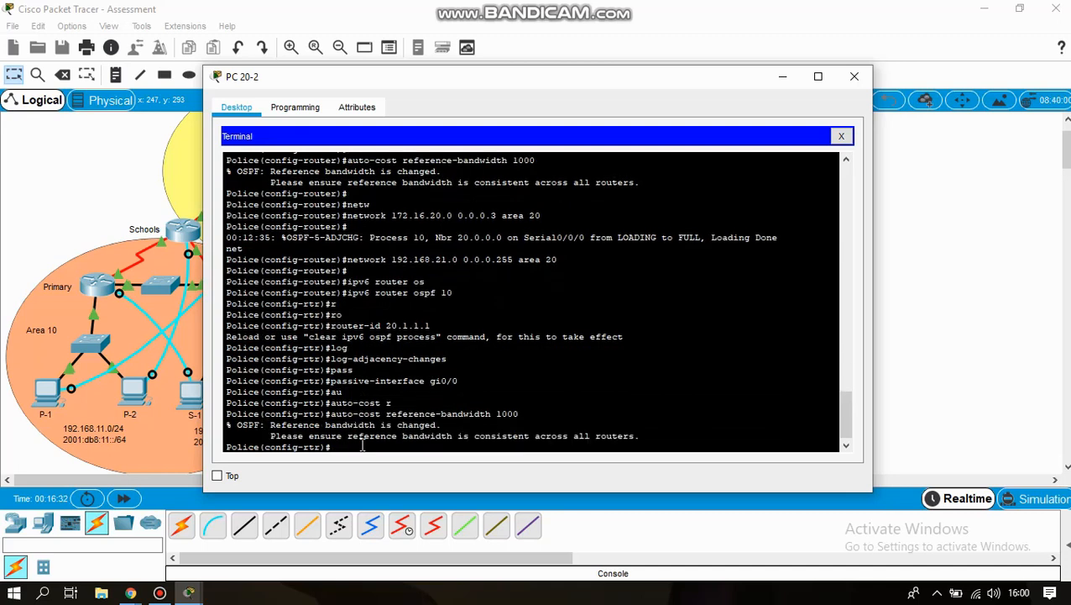
{"action": "key", "text": "Return"}
- Disable CDP globally on the Police router and return to privileged EXEC mode
{"action": "type", "text": "no"}
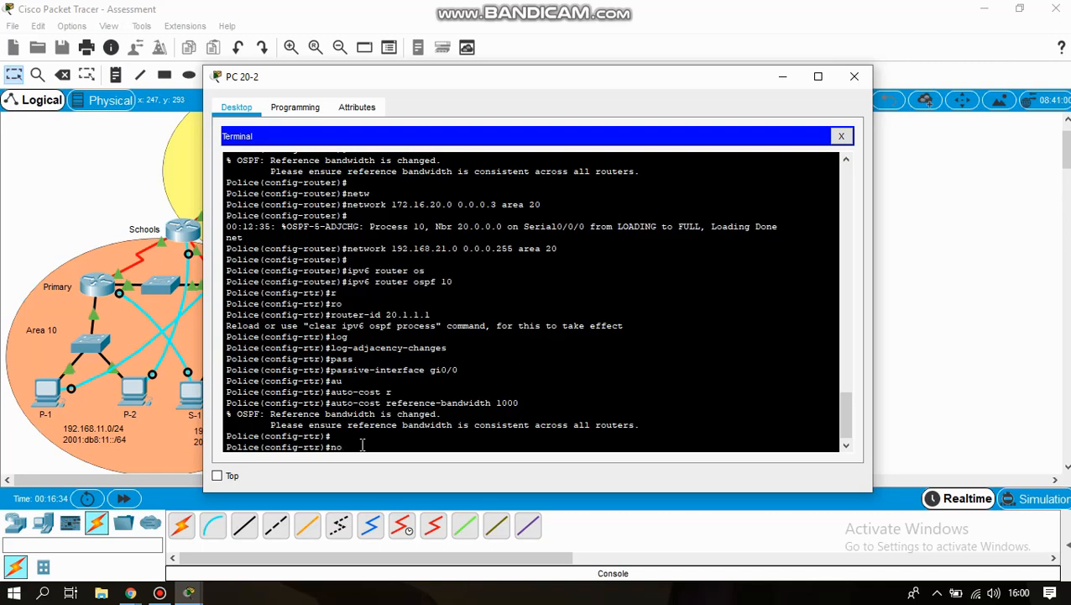
{"action": "type", "text": " cdp run"}
{"action": "key", "text": "Return"}
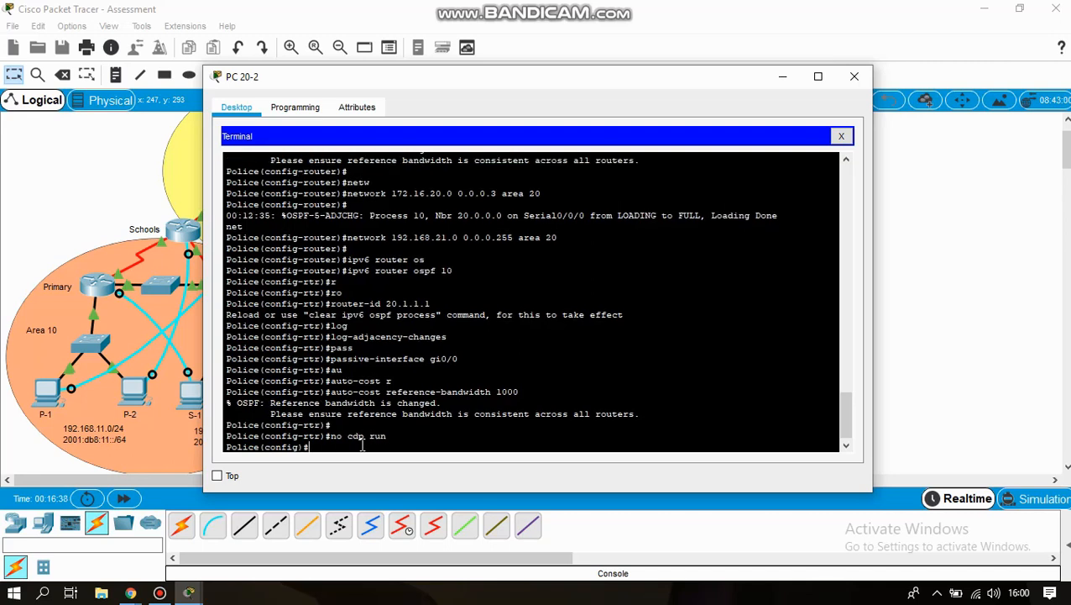
{"action": "key", "text": "Return"}
{"action": "type", "text": "end"}
{"action": "key", "text": "Return"}
{"action": "key", "text": "Return"}
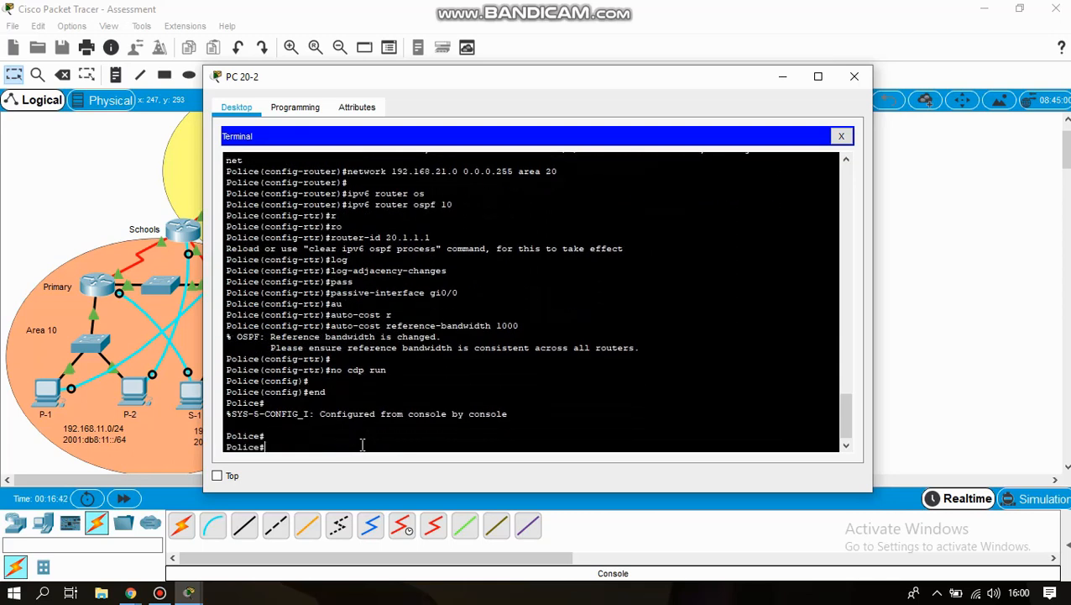
- Close the PC 20-2 window and connect the Fire router's console port to Fire-1's RS 232 port with a console cable
{"action": "left_click", "coordinate": [854, 76]}
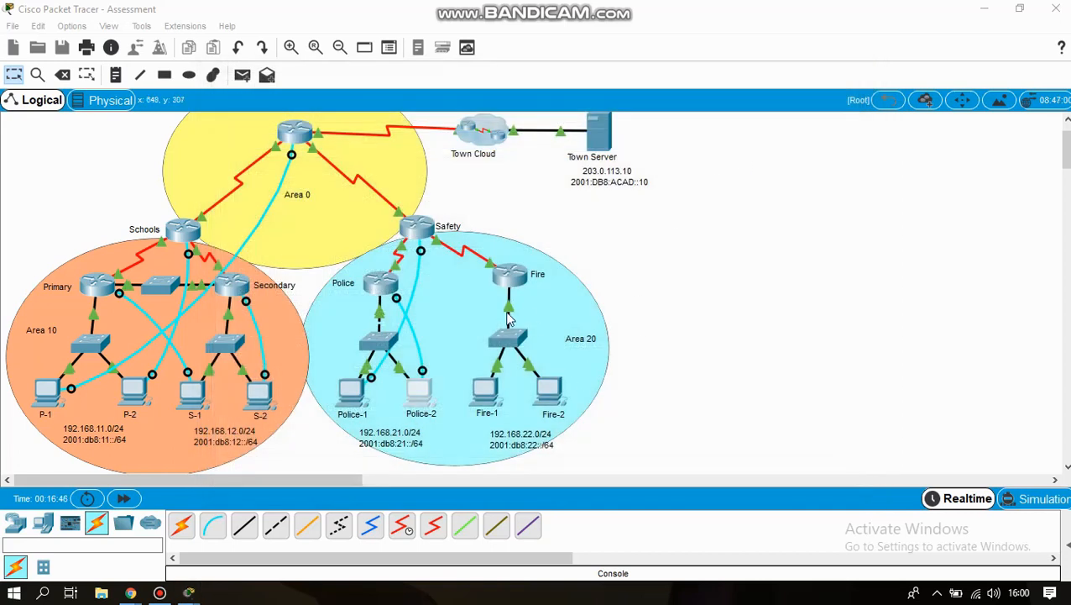
{"action": "left_click", "coordinate": [214, 527]}
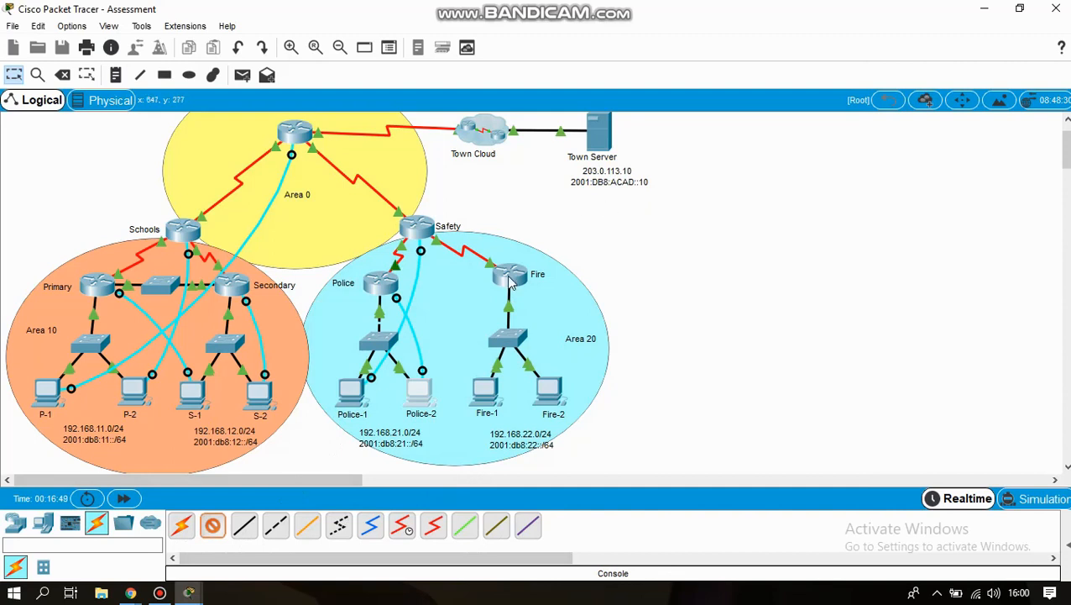
{"action": "left_click", "coordinate": [521, 285]}
{"action": "left_click", "coordinate": [531, 304]}
{"action": "left_click", "coordinate": [487, 392]}
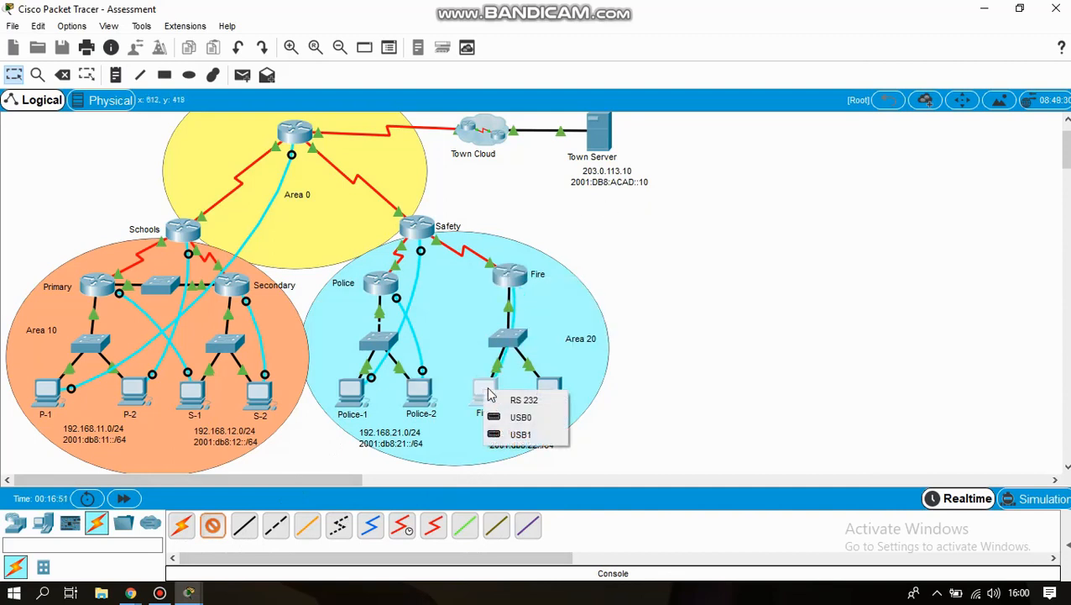
{"action": "left_click", "coordinate": [516, 401]}
- Open a terminal session from Fire-1 to the Fire router and enter global configuration mode
{"action": "left_click", "coordinate": [485, 389]}
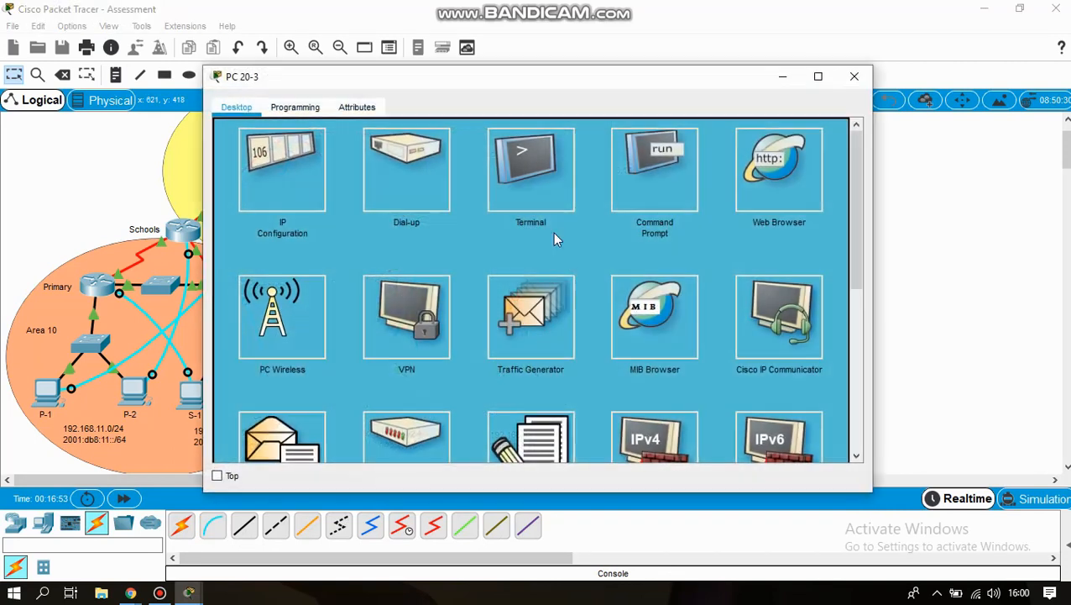
{"action": "left_click", "coordinate": [542, 168]}
{"action": "left_click", "coordinate": [810, 284]}
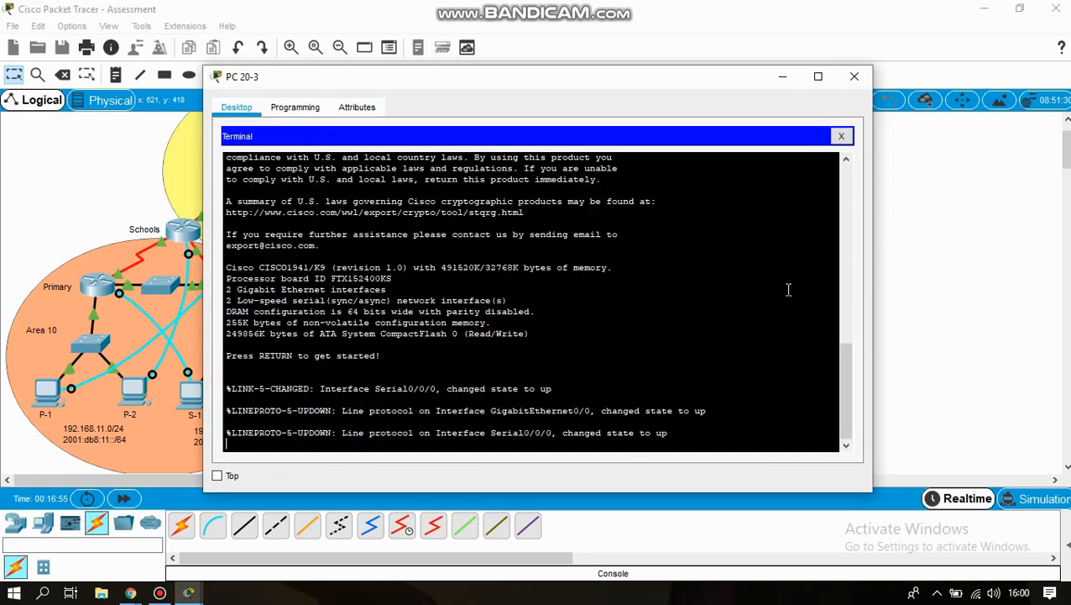
{"action": "key", "text": "Return"}
{"action": "type", "text": "ena"}
{"action": "key", "text": "Return"}
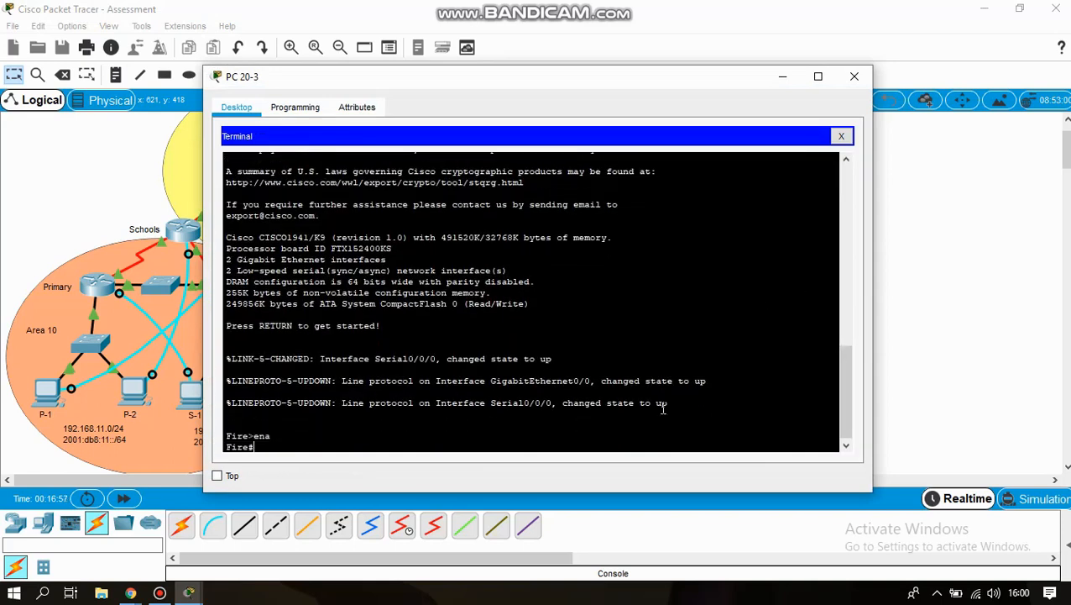
{"action": "type", "text": "conf t"}
{"action": "key", "text": "Return"}
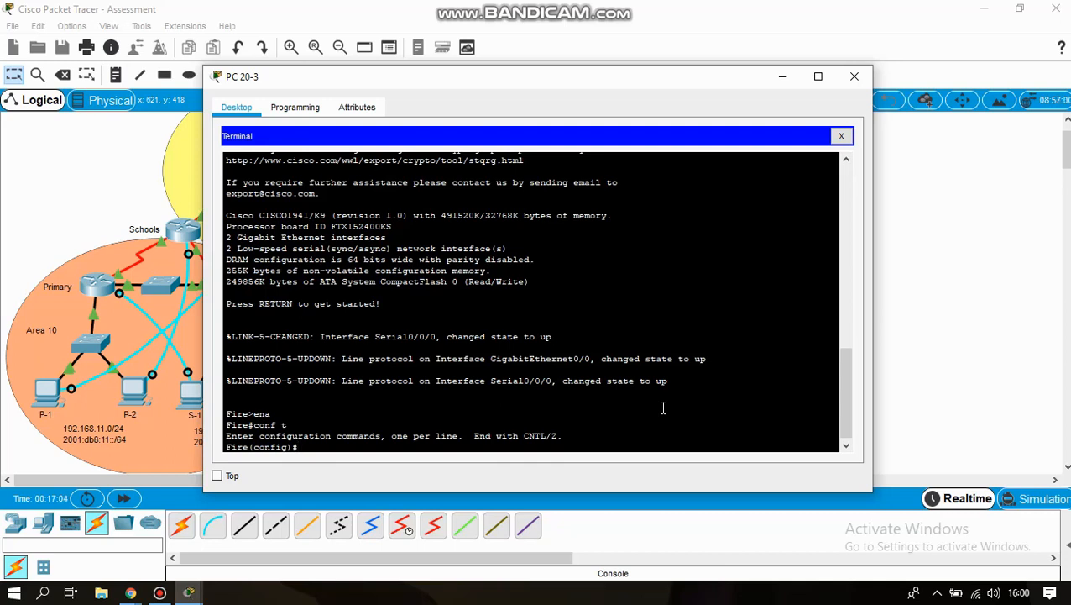
- Enable IPv6 unicast routing on the Fire router
{"action": "type", "text": "ipv6 un"}
{"action": "key", "text": "Tab"}
{"action": "key", "text": "Return"}
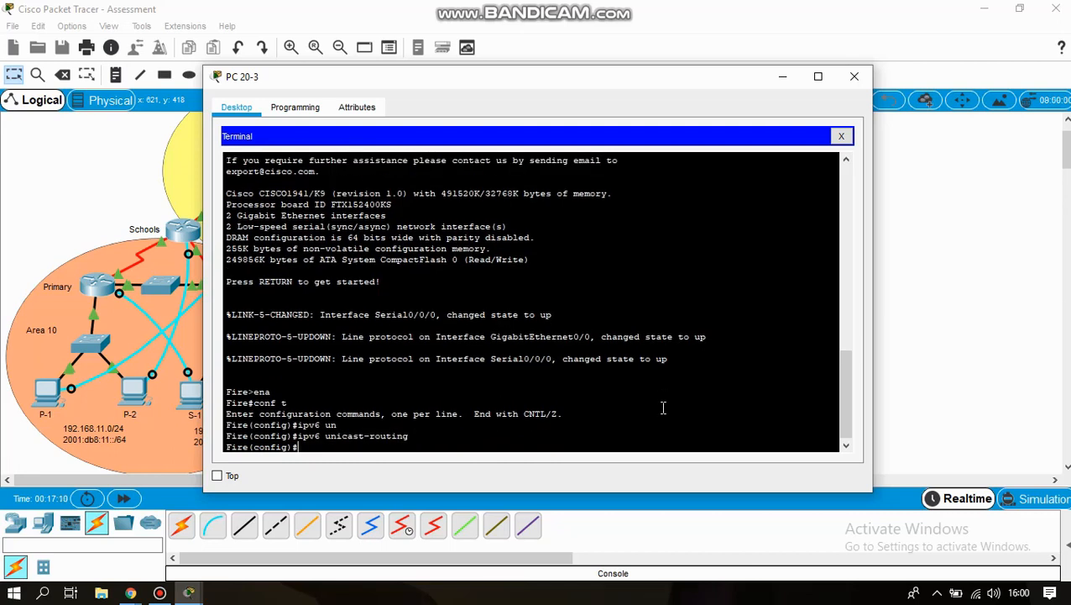
- Assign IPv4 address 192.168.22.1 with mask 255.255.255.0 to the Fire router's GigabitEthernet0/0 interface
{"action": "type", "text": "int g0/0"}
{"action": "key", "text": "Return"}
{"action": "type", "text": "ip add"}
{"action": "key", "text": "Tab"}
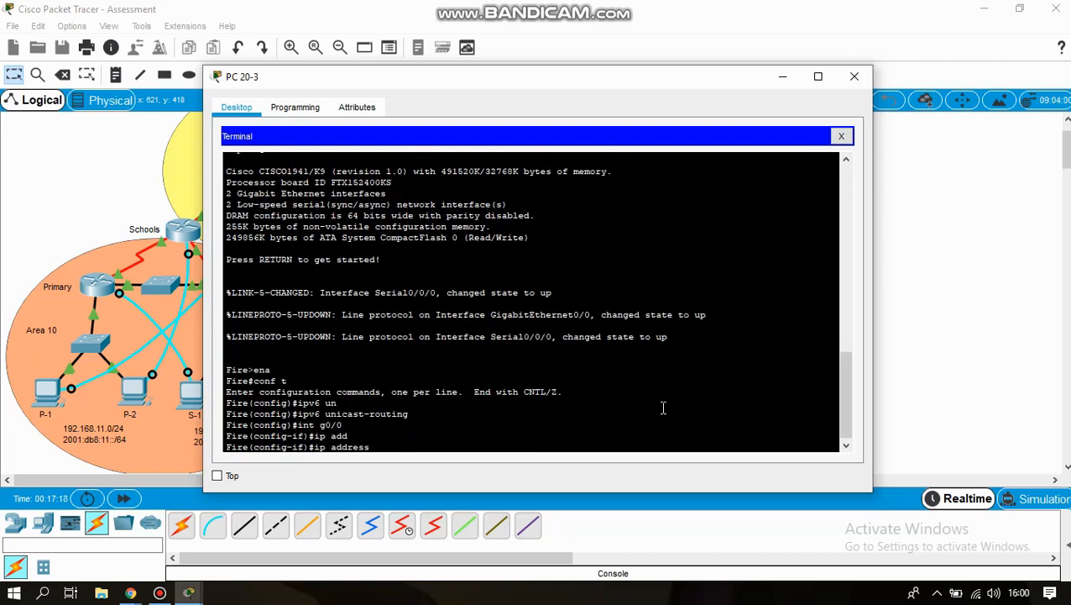
{"action": "type", "text": "192.168.22.1 255.255"}
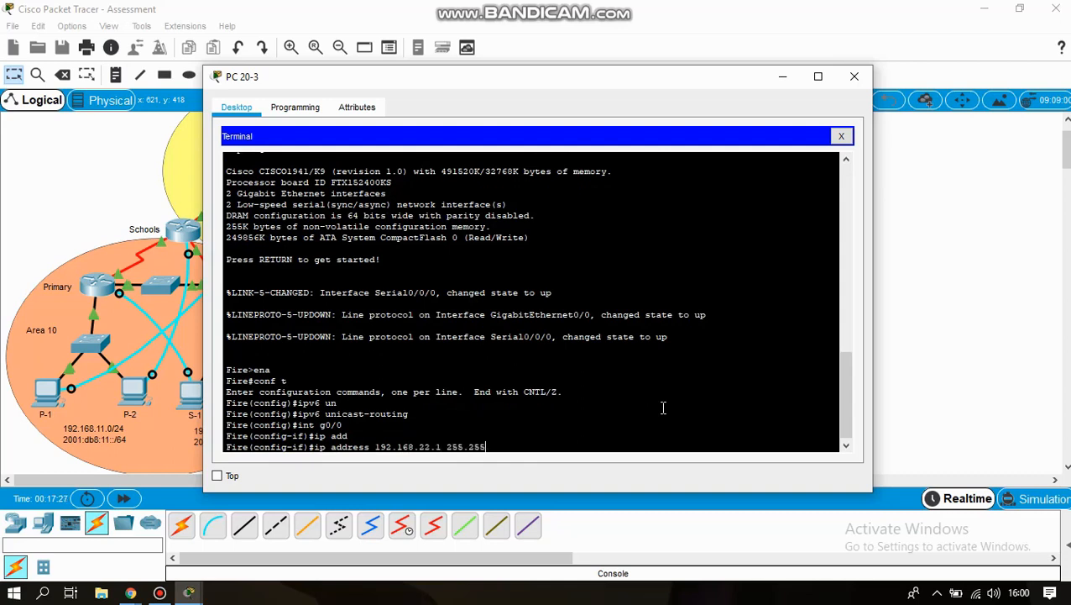
{"action": "type", "text": ".255.0"}
{"action": "key", "text": "Return"}
- Set duplex and speed to auto on the Fire router's GigabitEthernet0/0 interface
{"action": "type", "text": "dupl"}
{"action": "key", "text": "Tab"}
{"action": "type", "text": "a"}
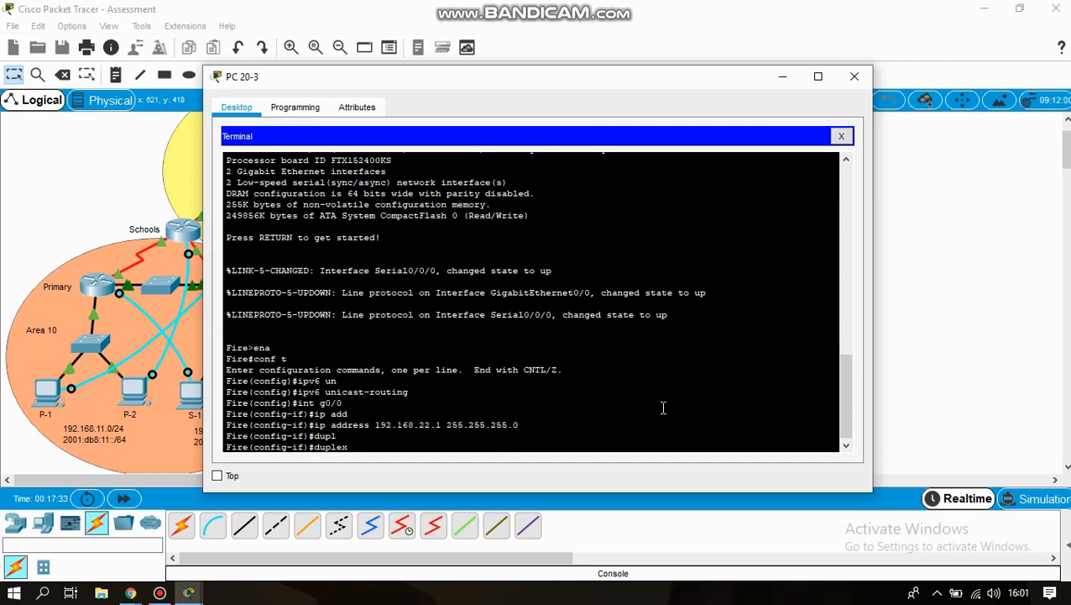
{"action": "key", "text": "Tab"}
{"action": "key", "text": "Return"}
{"action": "type", "text": "sp"}
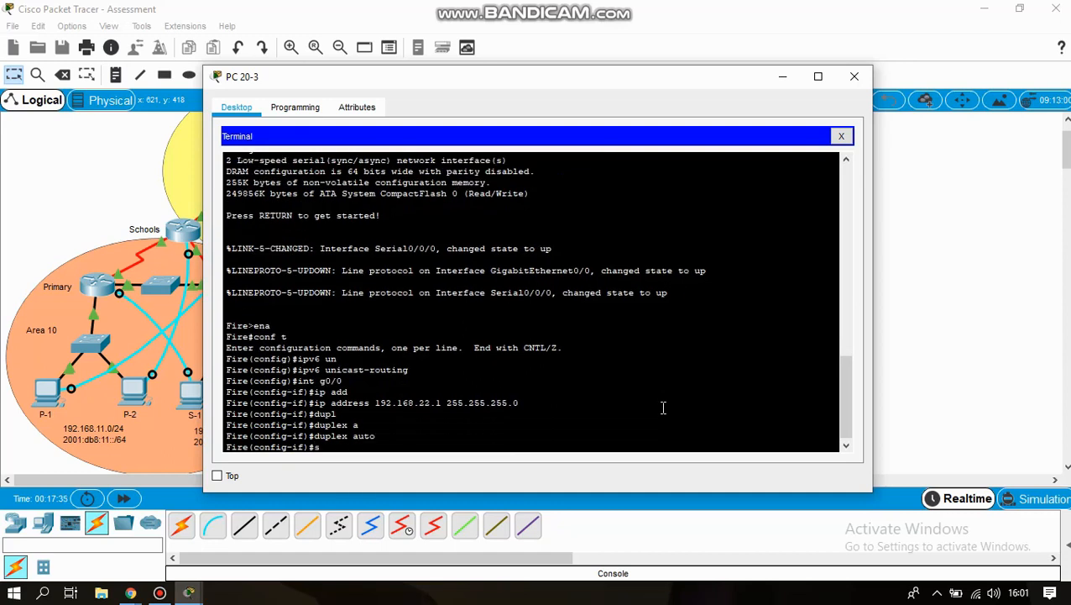
{"action": "key", "text": "Tab"}
{"action": "type", "text": "a"}
{"action": "key", "text": "Tab"}
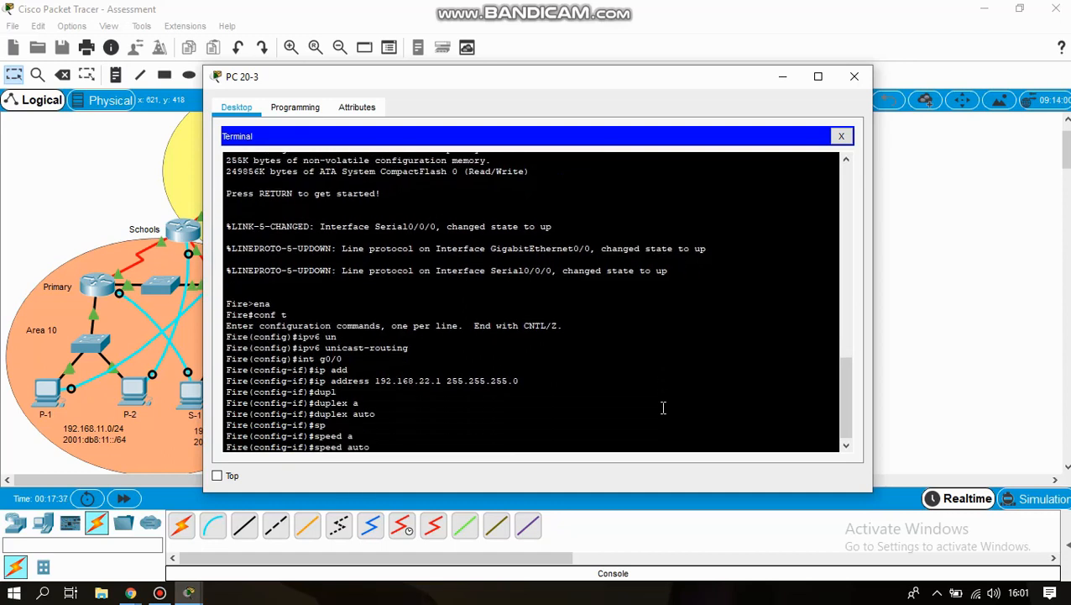
{"action": "key", "text": "Return"}
{"action": "key", "text": "Return"}
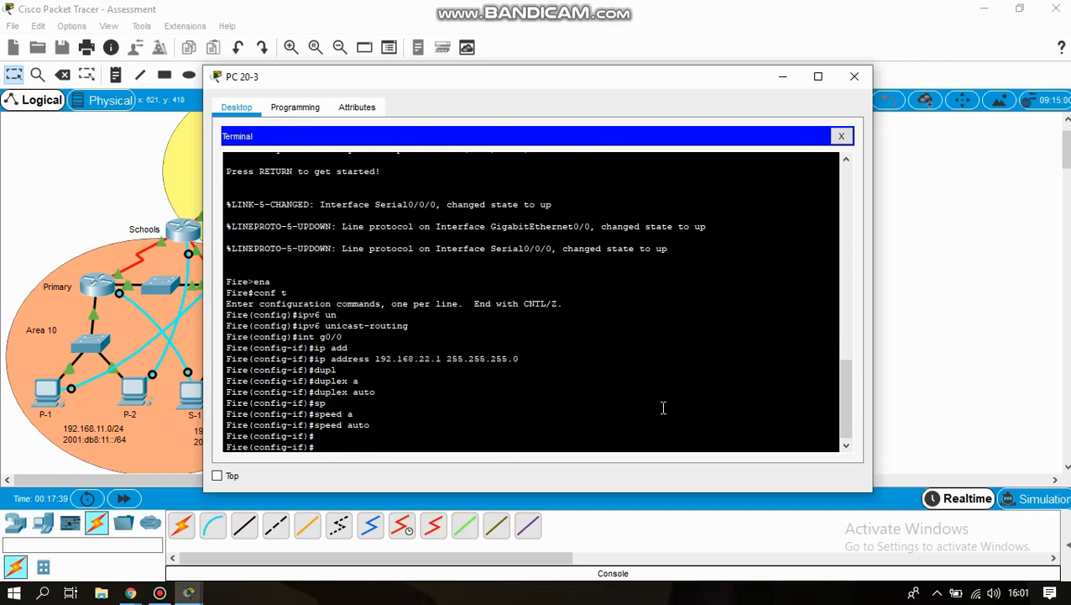
- Assign FE80::202 as the IPv6 link-local address of the Fire router's GigabitEthernet0/0 interface
{"action": "type", "text": "ipv6 add"}
{"action": "key", "text": "Tab"}
{"action": "type", "text": "FE80::"}
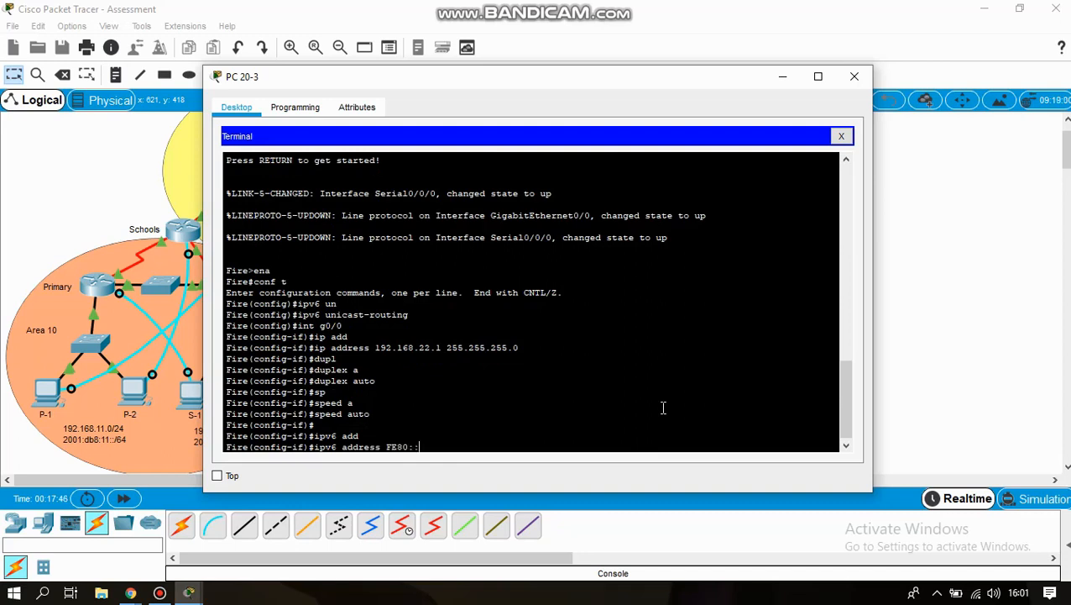
{"action": "type", "text": "202 link"}
{"action": "key", "text": "Tab"}
{"action": "key", "text": "Return"}
- Assign IPv6 address 2001:DB8:22::1/64 to the Fire router's GigabitEthernet0/0 interface
{"action": "type", "text": "ipv6"}
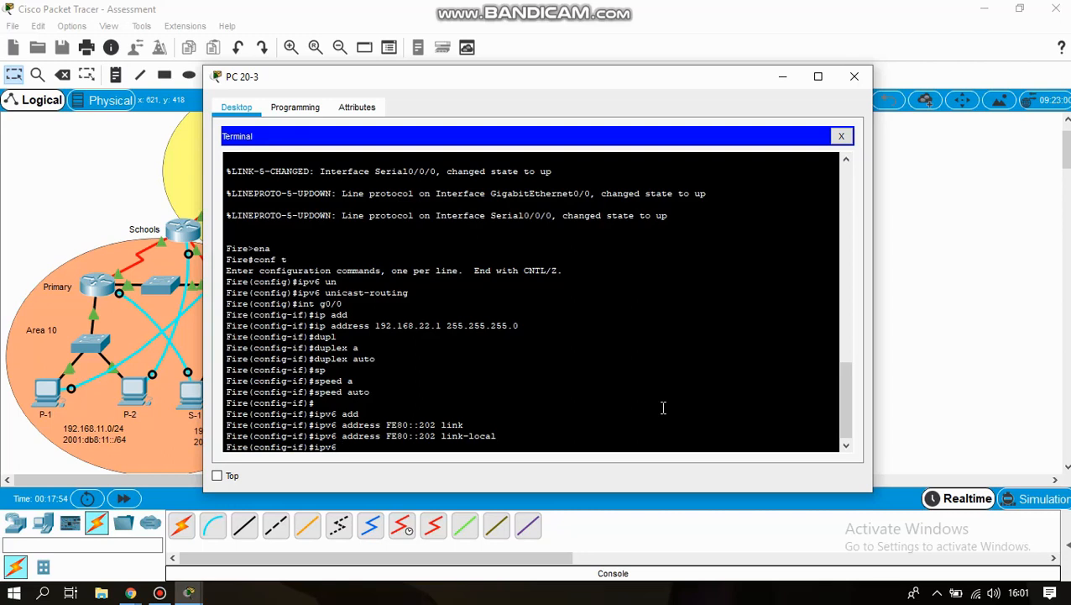
{"action": "type", "text": " add"}
{"action": "key", "text": "Tab"}
{"action": "type", "text": "200"}
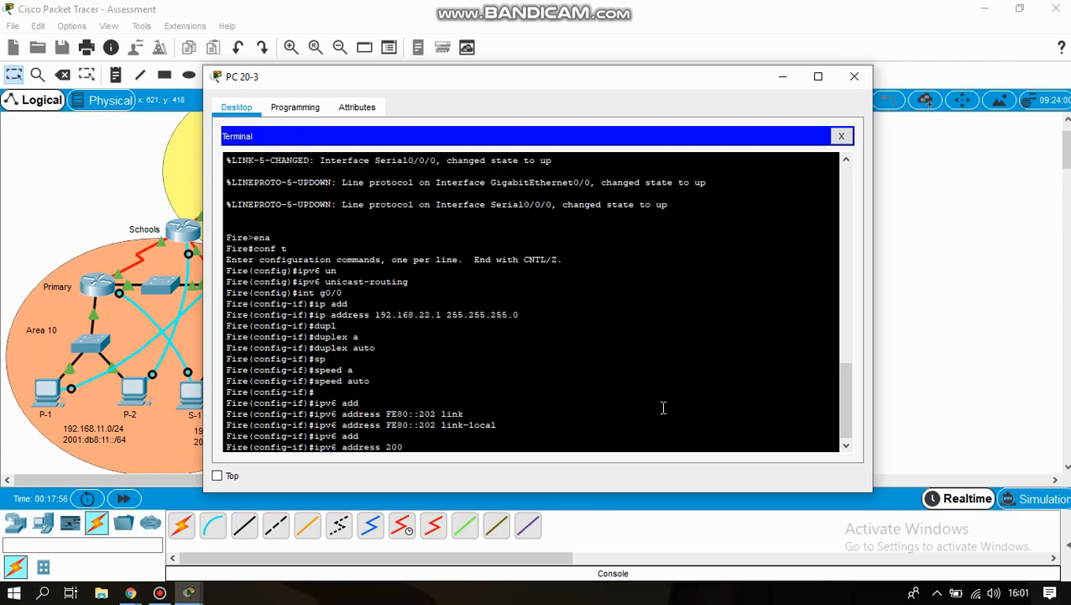
{"action": "type", "text": "1:DB8:22::1/64"}
{"action": "key", "text": "Return"}
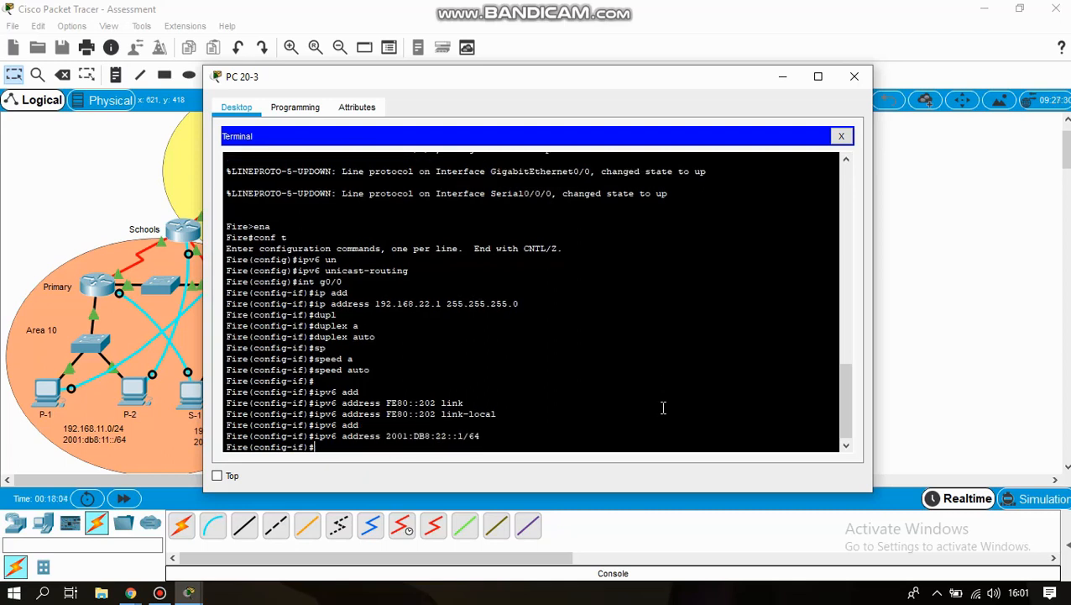
- Enable IPv4 OSPF process 10 in area 20 on the Fire router's GigabitEthernet0/0 interface
{"action": "type", "text": "IP OS"}
{"action": "key", "text": "Tab"}
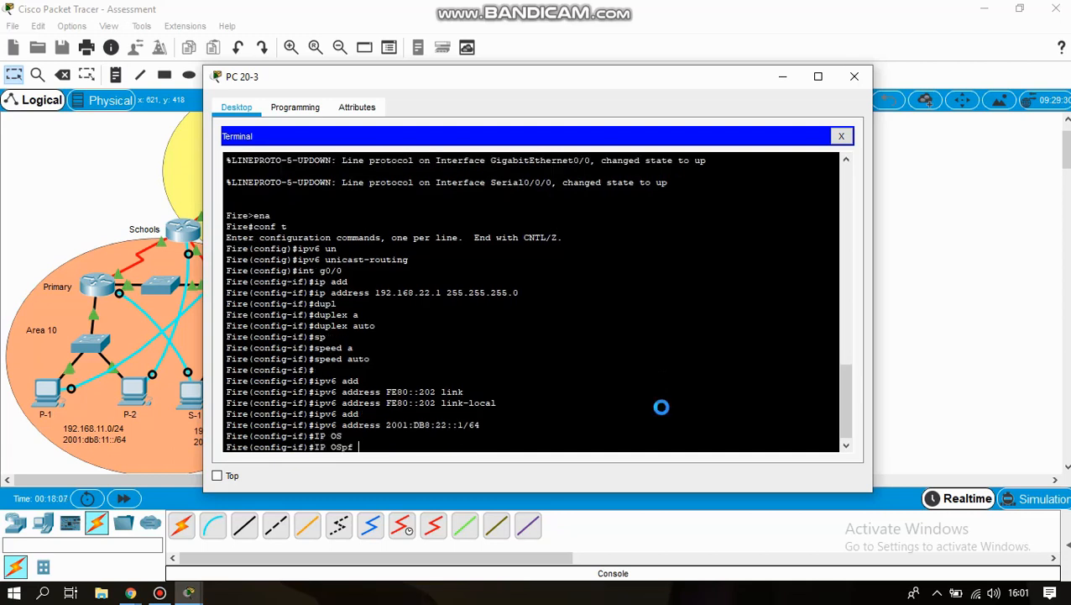
{"action": "type", "text": "10 AREA"}
{"action": "key", "text": "BackSpace"}
{"action": "key", "text": "BackSpace"}
{"action": "key", "text": "BackSpace"}
{"action": "key", "text": "BackSpace"}
{"action": "type", "text": "area"}
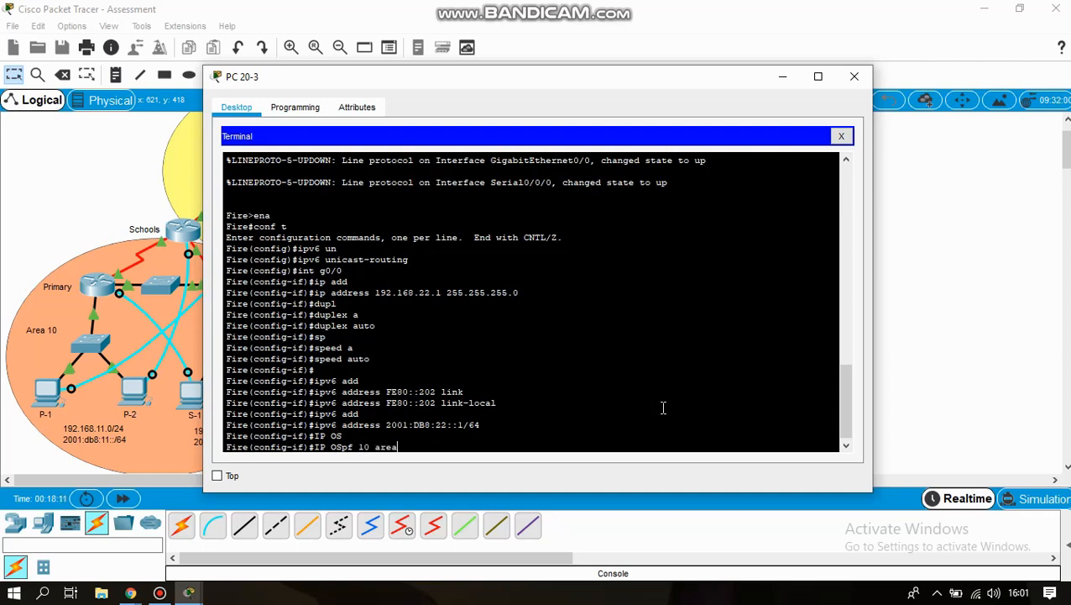
{"action": "type", "text": " 20"}
{"action": "key", "text": "Return"}
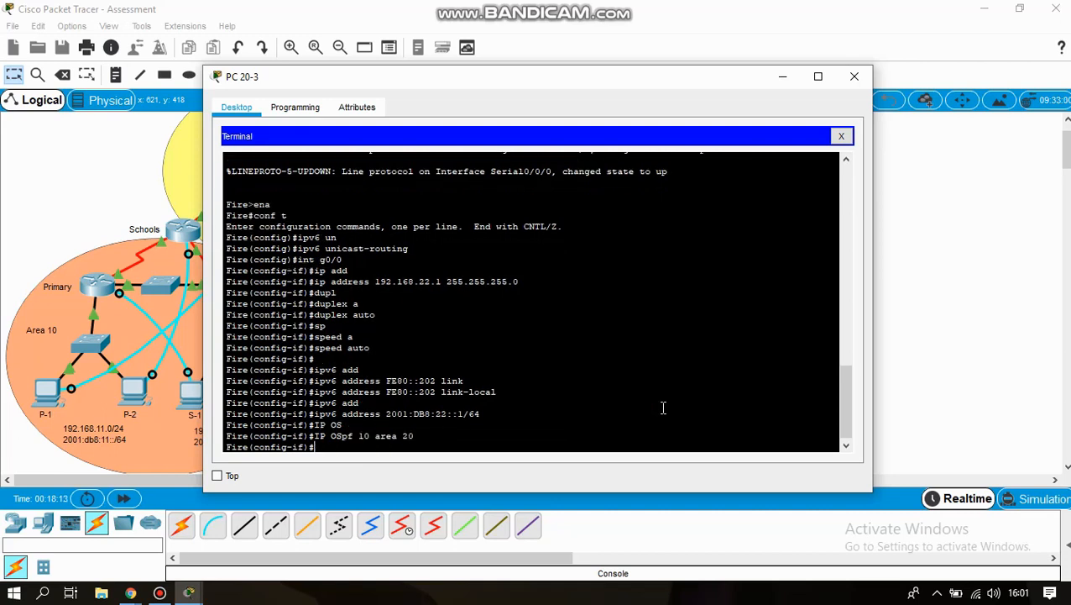
{"action": "key", "text": "Return"}
- Assign IPv4 address 172.16.20.6 with mask 255.255.255.252 to the Fire router's Serial0/0/0 interface
{"action": "type", "text": "in"}
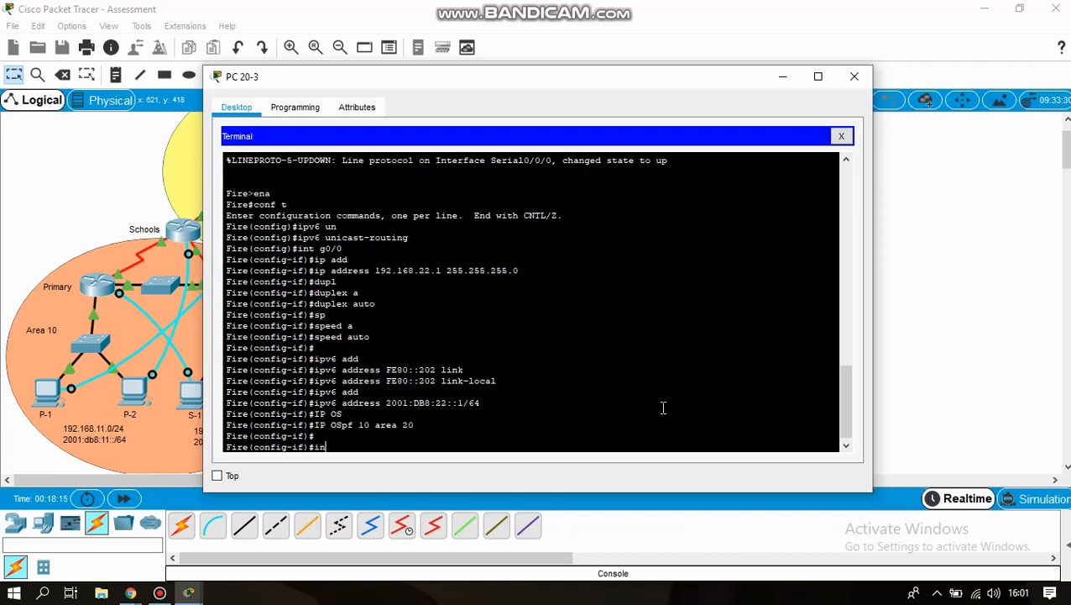
{"action": "type", "text": "t s0/0/0"}
{"action": "key", "text": "Return"}
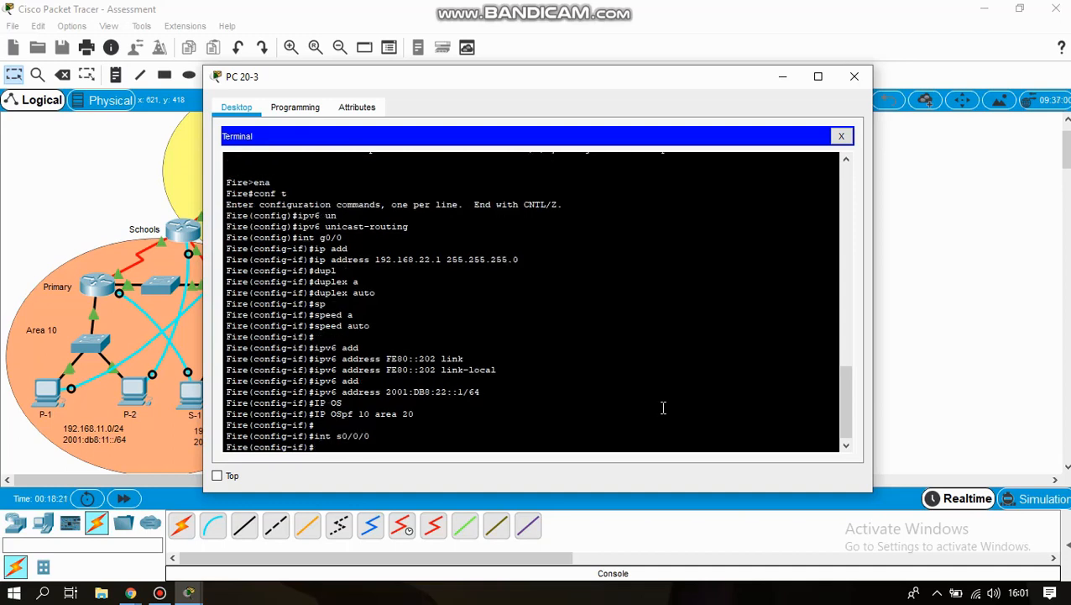
{"action": "type", "text": "ip add"}
{"action": "key", "text": "Tab"}
{"action": "type", "text": "172."}
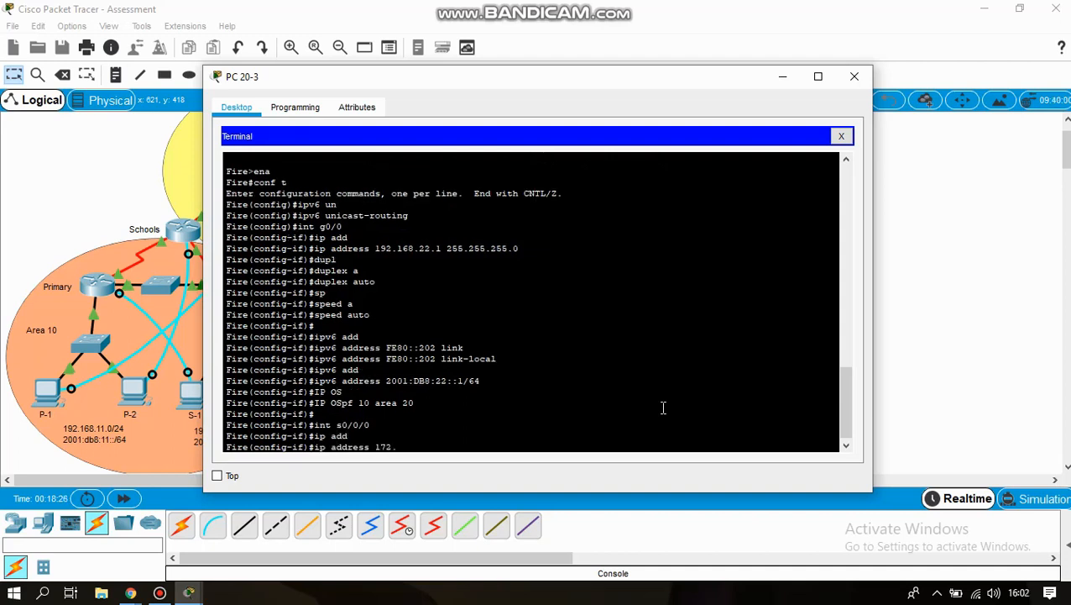
{"action": "type", "text": "16.20.6 255.255.255.252"}
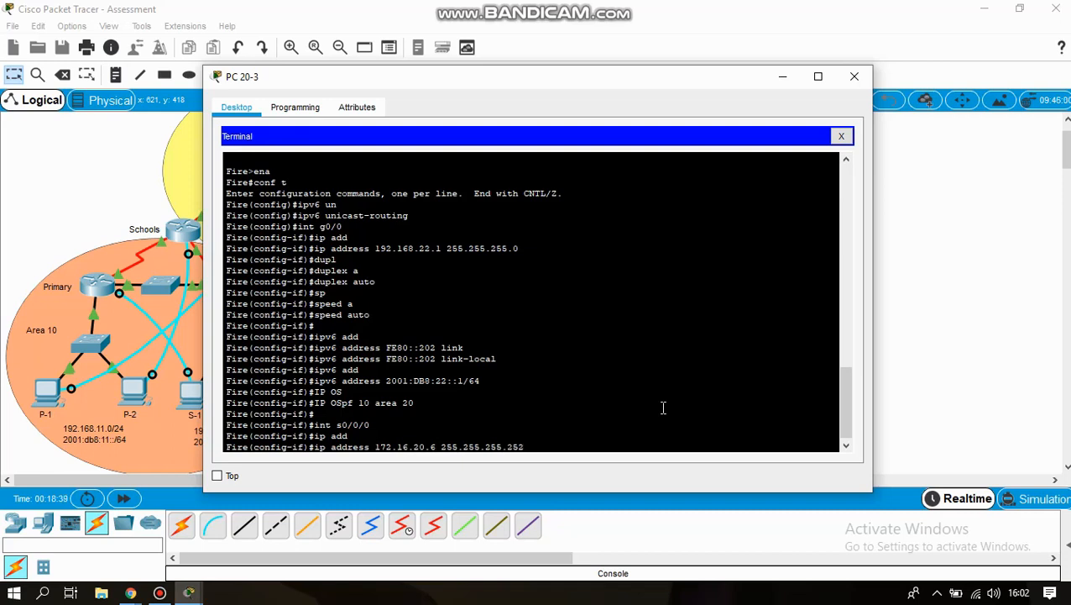
{"action": "key", "text": "Return"}
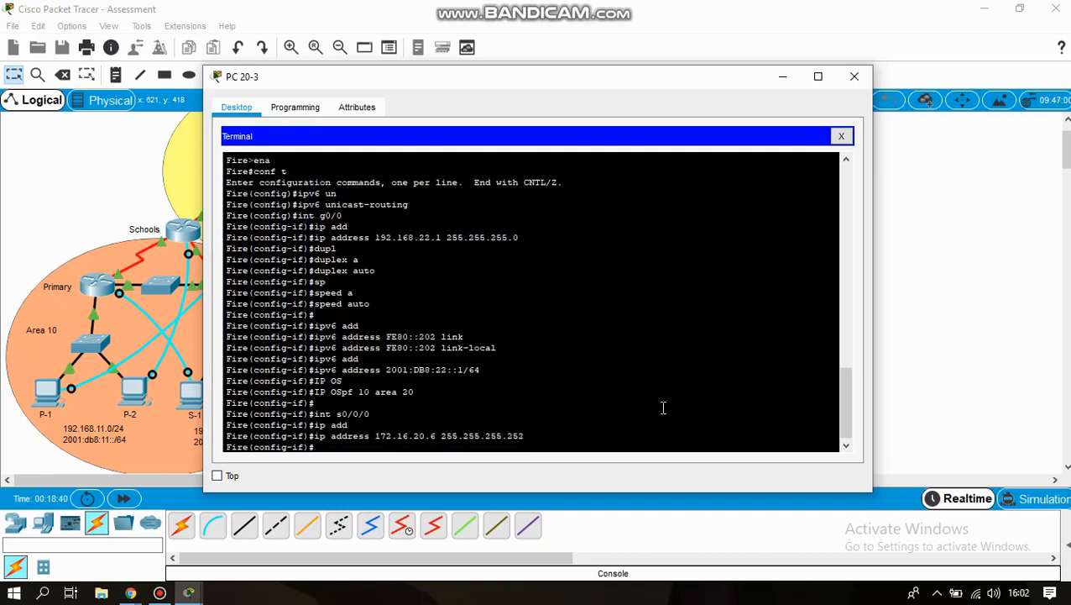
- Assign FE80::202 as the IPv6 link-local address of the Fire router's Serial0/0/0 interface
{"action": "type", "text": "ipv6 add"}
{"action": "key", "text": "Tab"}
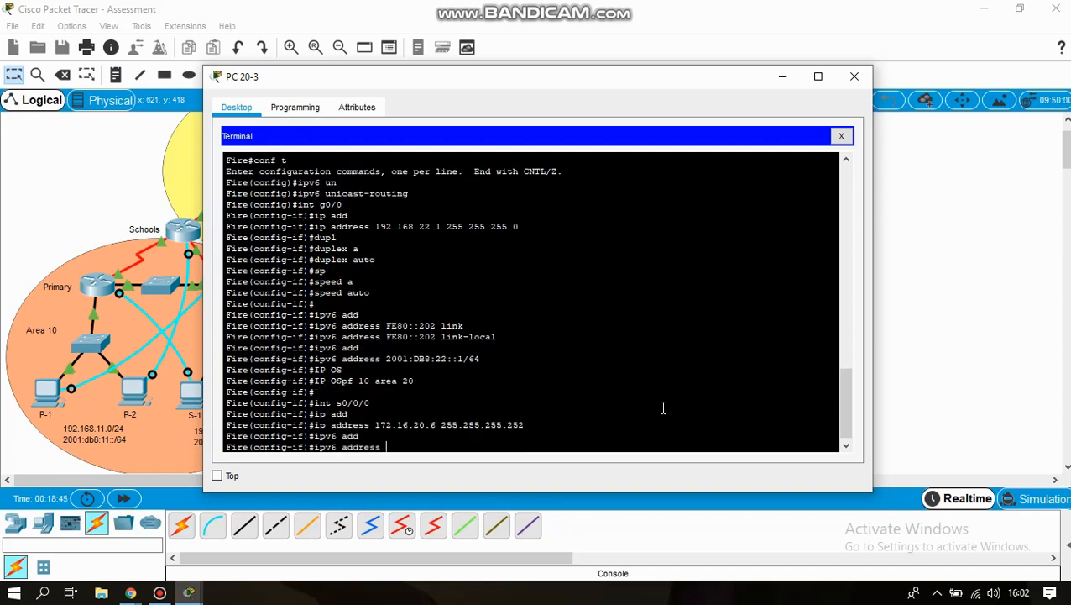
{"action": "type", "text": "FE80::202 link"}
{"action": "key", "text": "Tab"}
{"action": "key", "text": "Return"}
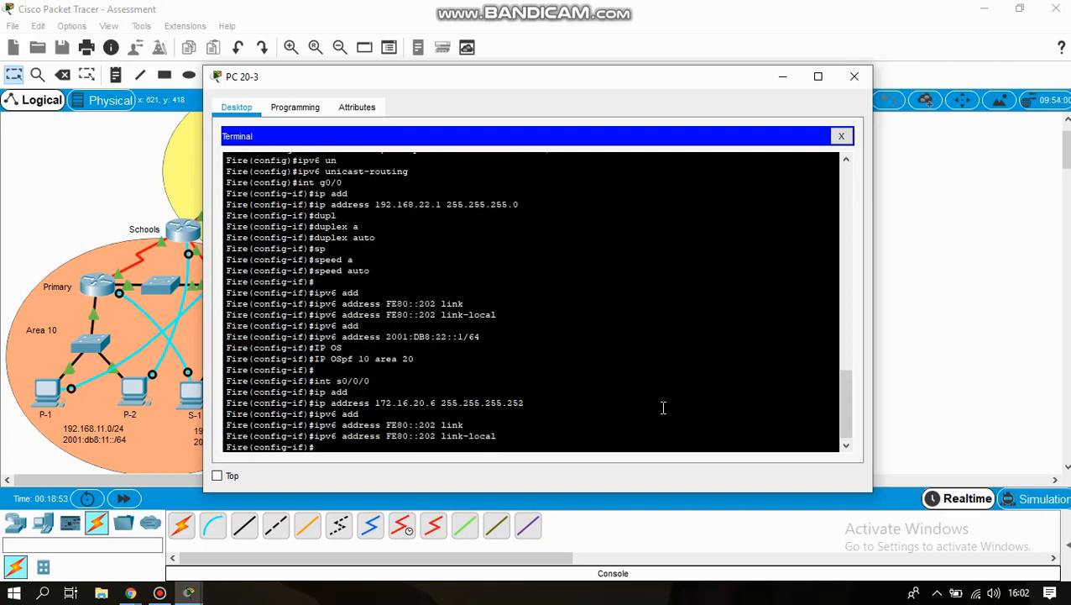
- Assign IPv6 address 2001:DB8:20B::2/64 to the Fire router's Serial0/0/0 interface
{"action": "type", "text": "ipv6 add"}
{"action": "key", "text": "Tab"}
{"action": "type", "text": "2001:"}
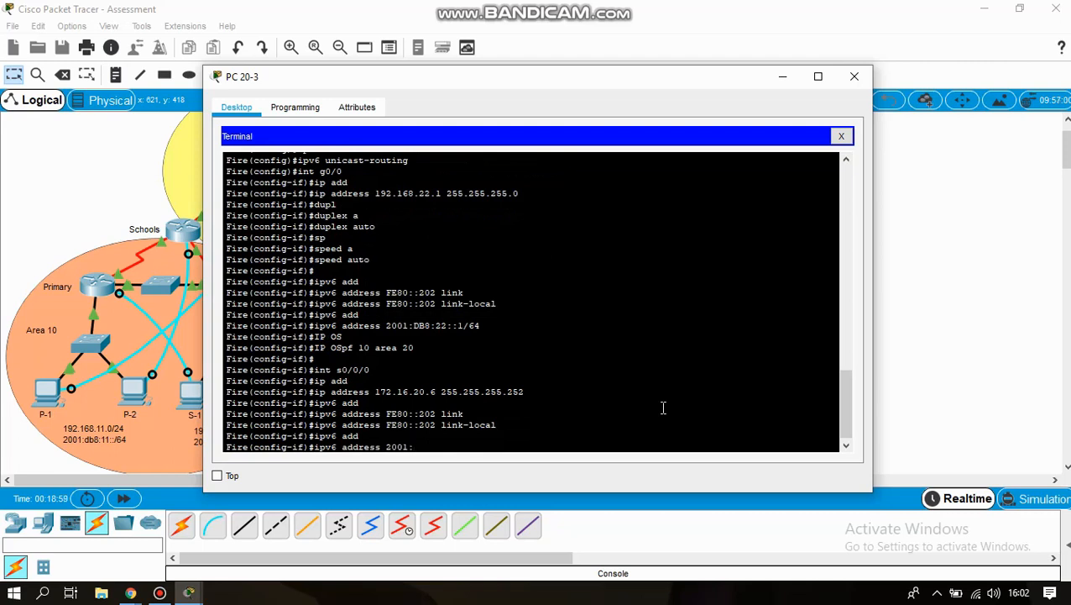
{"action": "type", "text": "DB8:20B::2/64"}
{"action": "key", "text": "Return"}
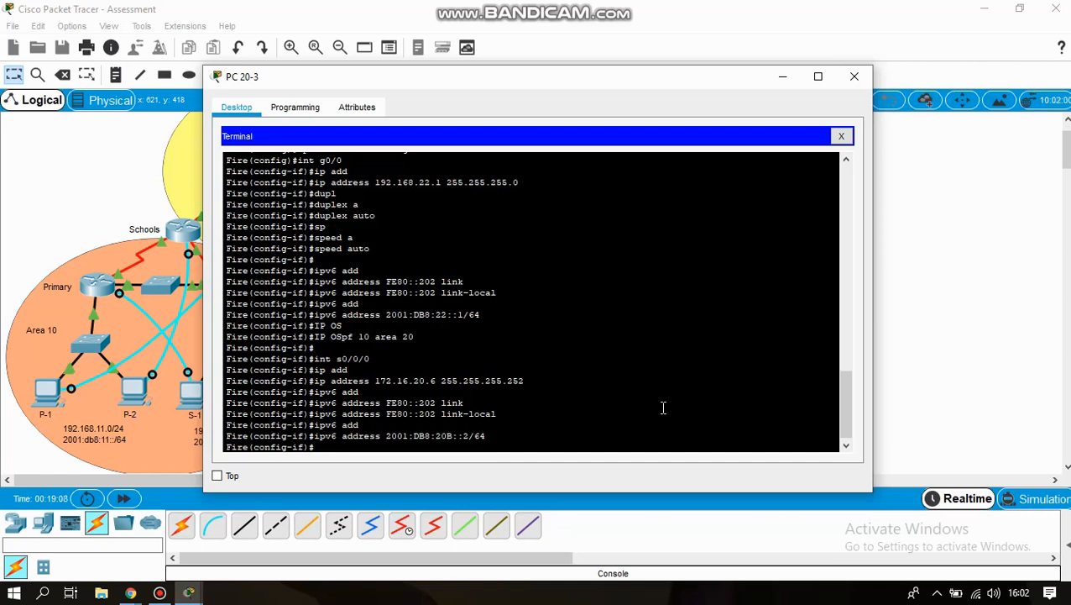
- Enable IPv6 OSPF process 10 in area 20 on the Fire router's Serial0/0/0 interface
{"action": "type", "text": "ipv6 ospf 10 area 20"}
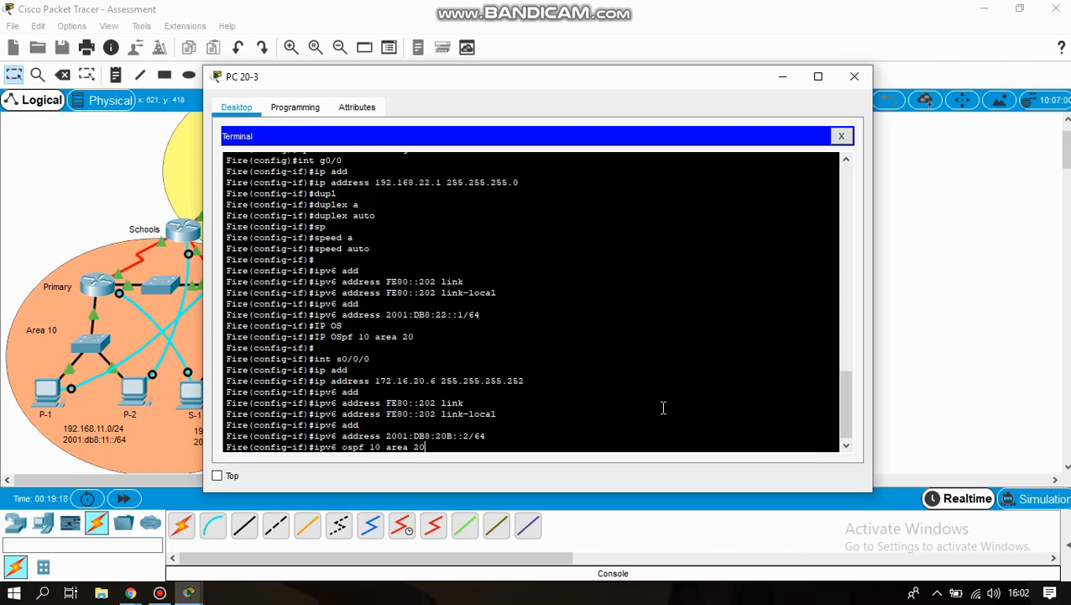
{"action": "key", "text": "Return"}
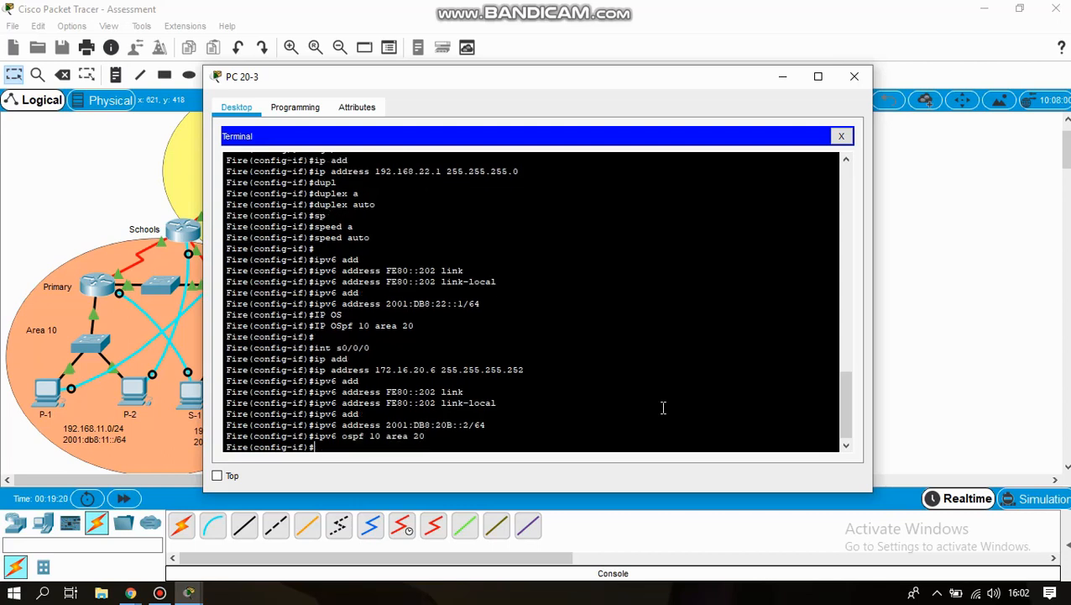
{"action": "key", "text": "Return"}
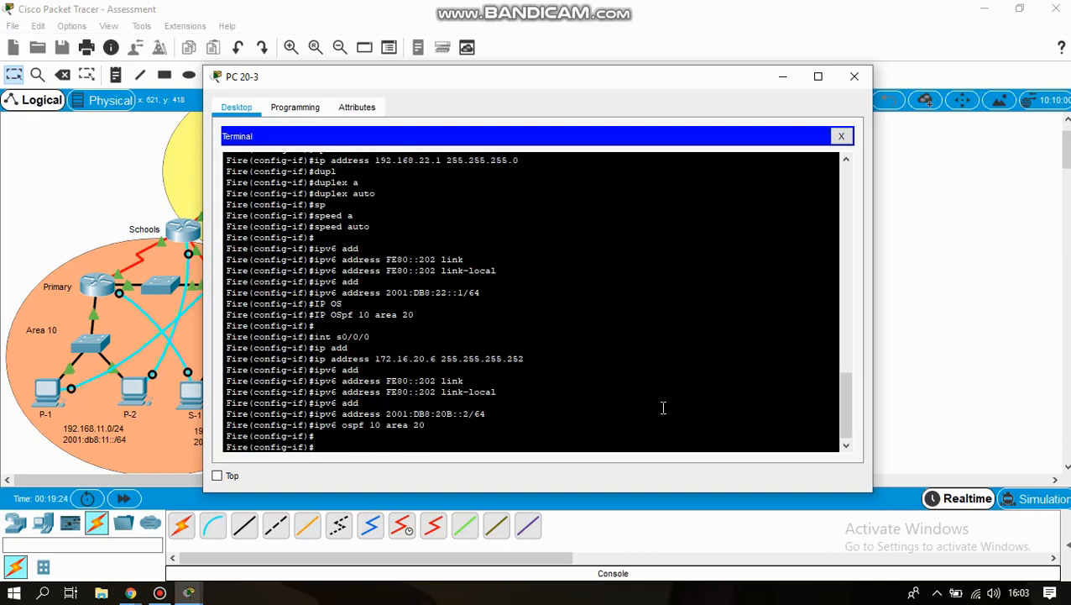
- Start IPv4 OSPF process 10 on the Fire router with router ID 20.2.2.2
{"action": "type", "text": "router ospf 10"}
{"action": "key", "text": "Return"}
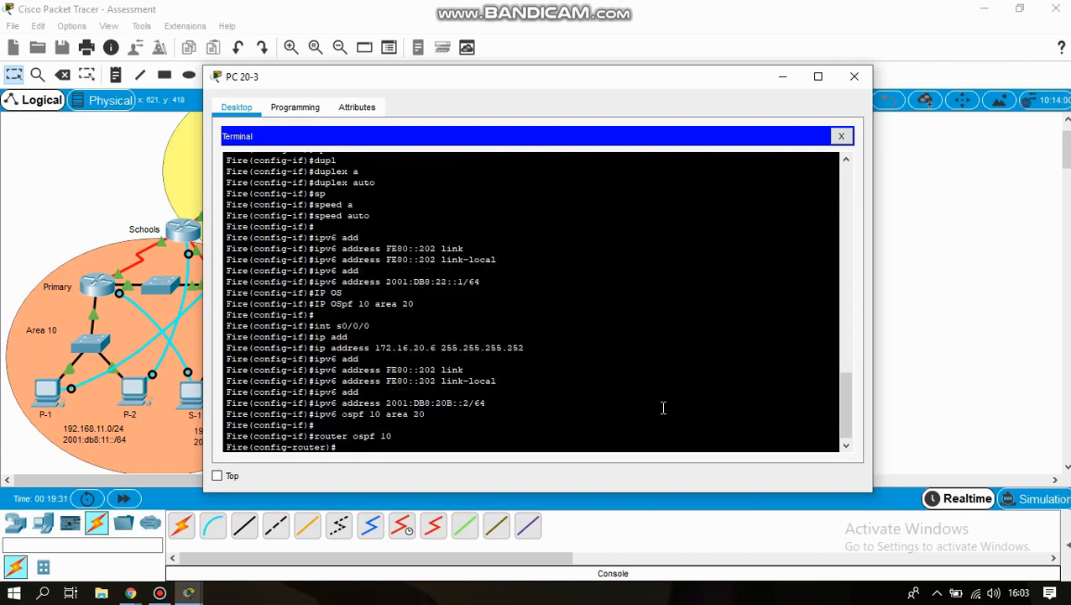
{"action": "type", "text": "rou"}
{"action": "key", "text": "Tab"}
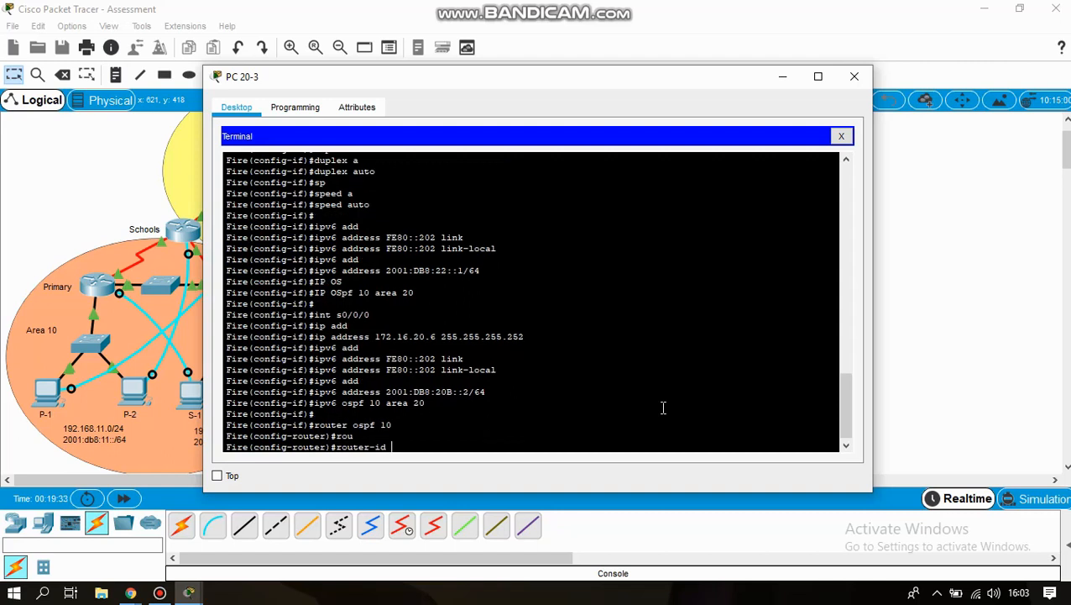
{"action": "type", "text": "20.2.2.2"}
{"action": "key", "text": "Return"}
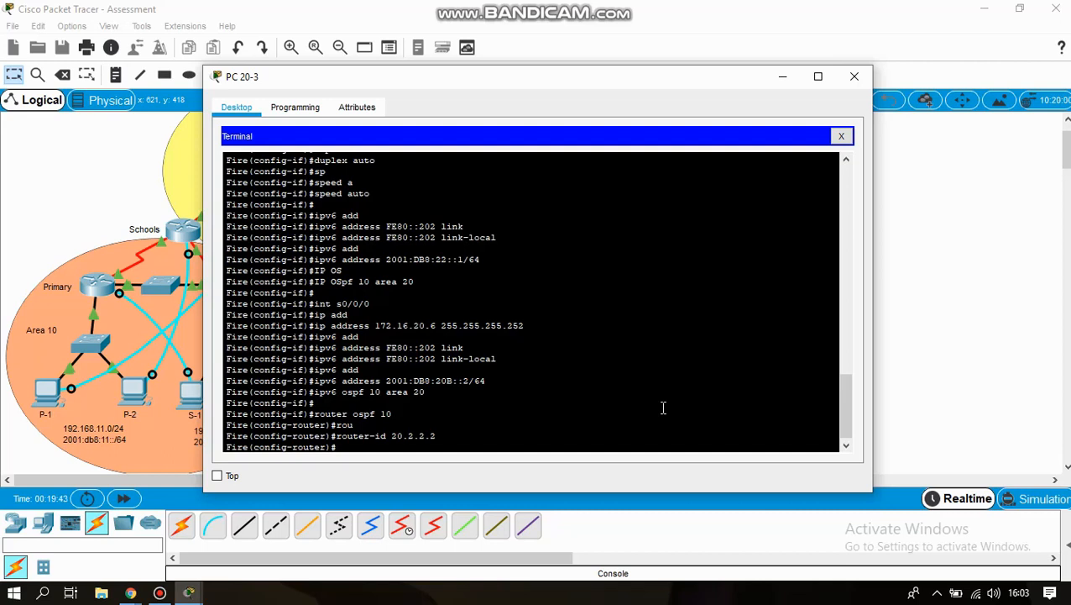
- Enable logging of adjacency changes and make GigabitEthernet0/0 passive in the Fire router's IPv4 OSPF process
{"action": "type", "text": "log"}
{"action": "key", "text": "Tab"}
{"action": "key", "text": "Return"}
{"action": "type", "text": "pass"}
{"action": "key", "text": "Tab"}
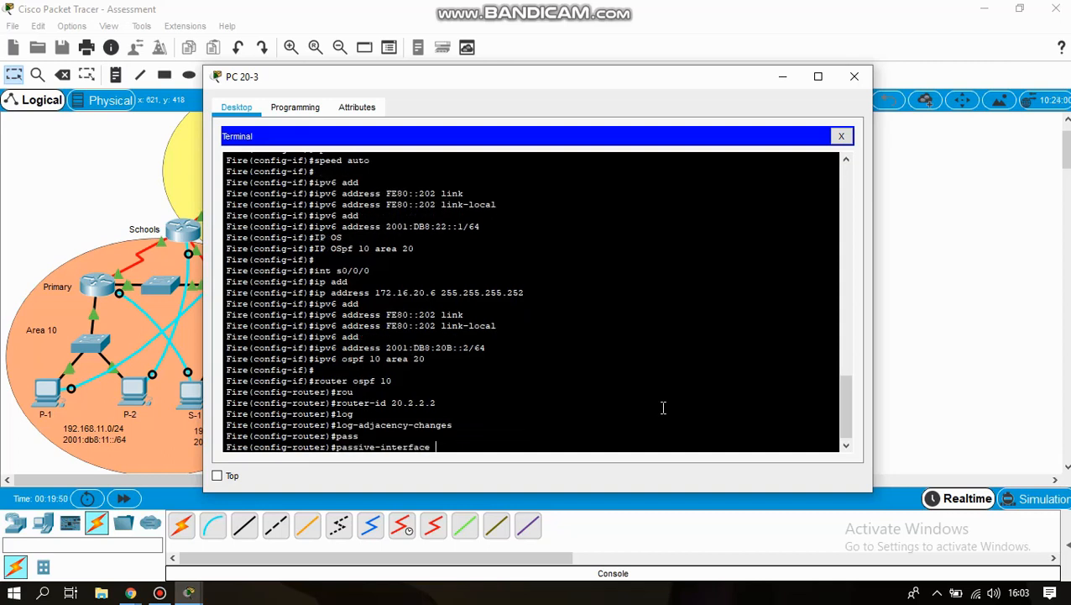
{"action": "type", "text": "gi0/0"}
{"action": "key", "text": "Return"}
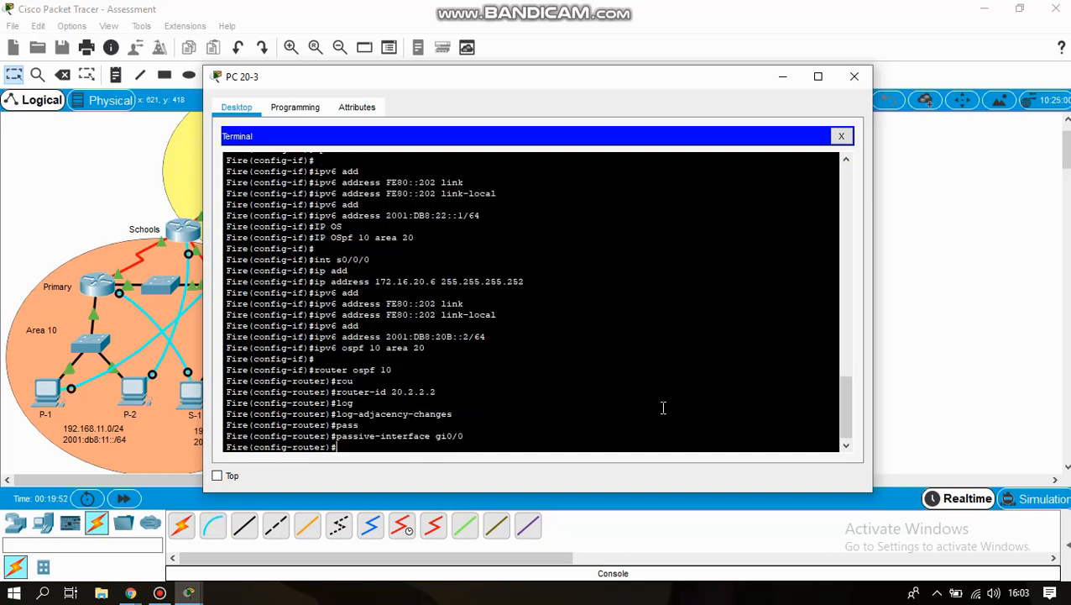
- Set the auto-cost reference bandwidth to 1000 in the Fire router's IPv4 OSPF process
{"action": "type", "text": "au"}
{"action": "key", "text": "Tab"}
{"action": "type", "text": "r"}
{"action": "key", "text": "Tab"}
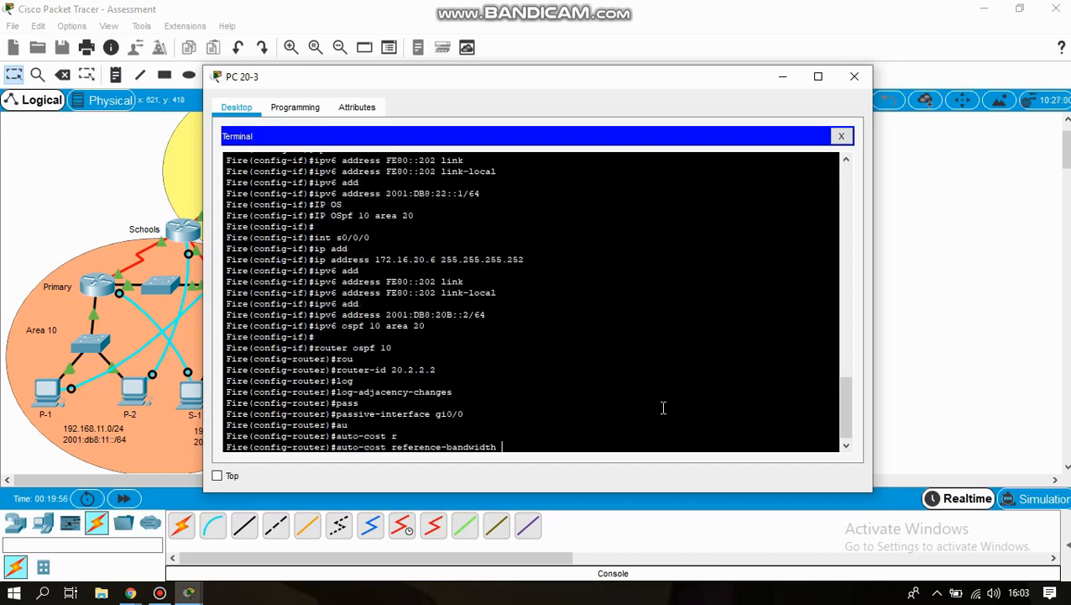
{"action": "type", "text": "10"}
{"action": "type", "text": "00"}
{"action": "type", "text": "0"}
{"action": "key", "text": "Return"}
{"action": "key", "text": "Return"}
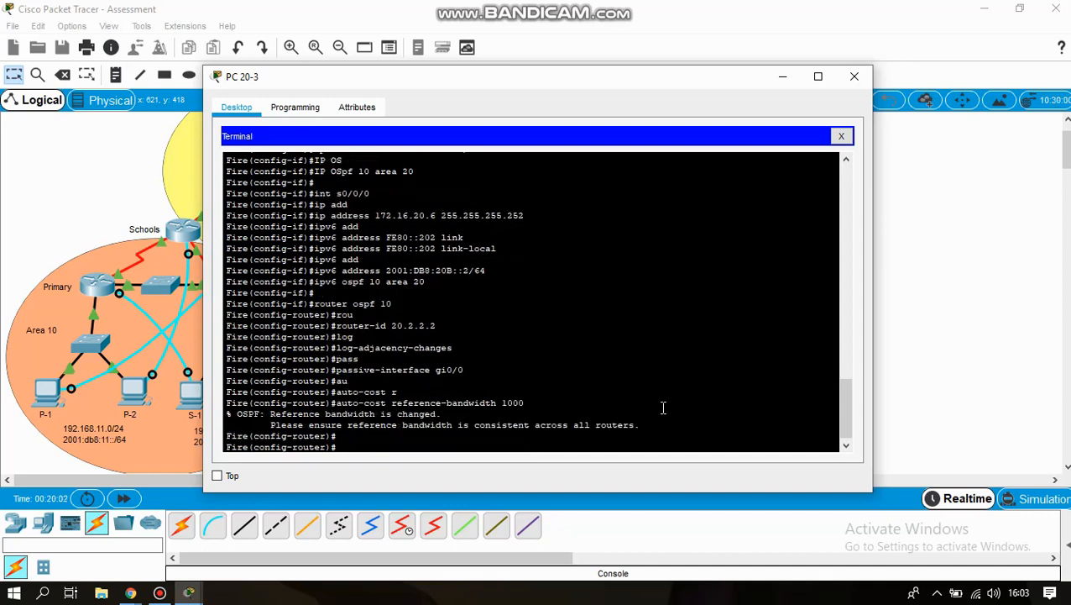
- Advertise network 192.168.22.0 with wildcard 0.0.0.255 in area 20 of the Fire router's IPv4 OSPF process
{"action": "type", "text": "net"}
{"action": "key", "text": "Tab"}
{"action": "type", "text": "1"}
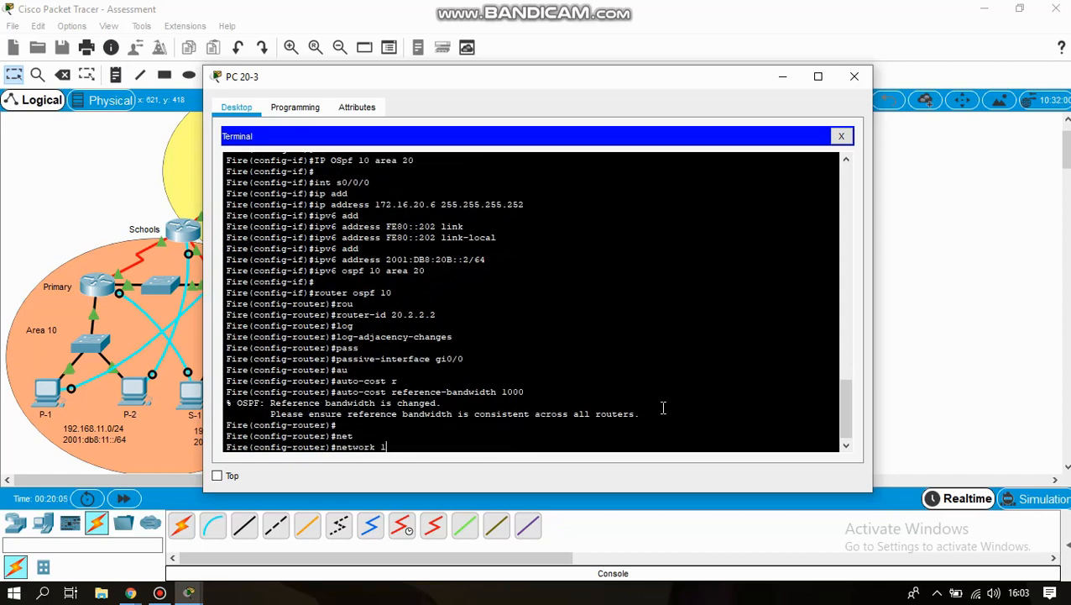
{"action": "type", "text": "92.168.22"}
{"action": "type", "text": ".0 "}
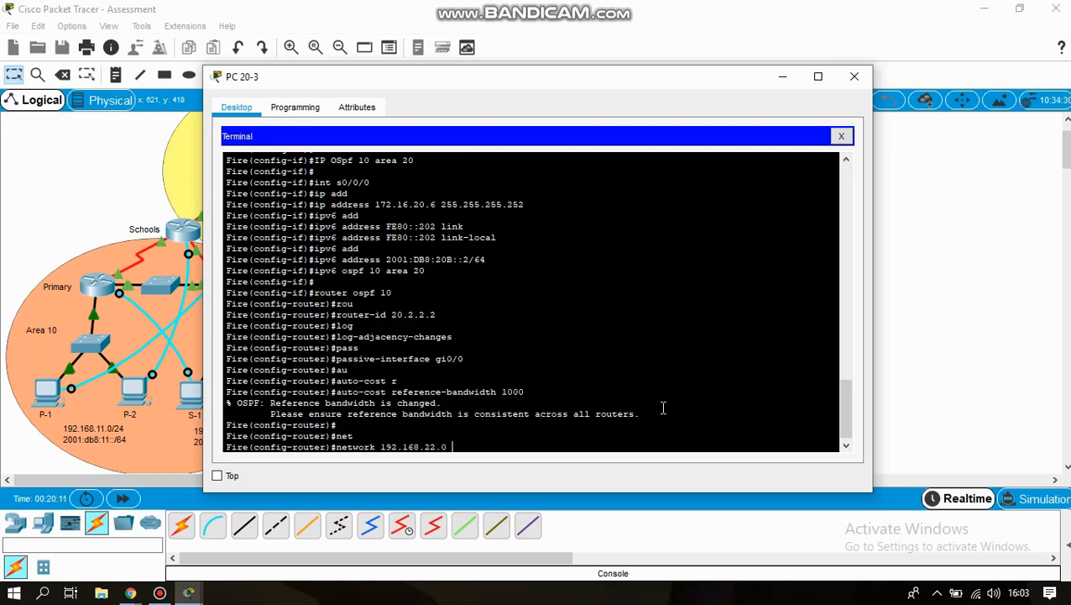
{"action": "type", "text": "0.0.0.255"}
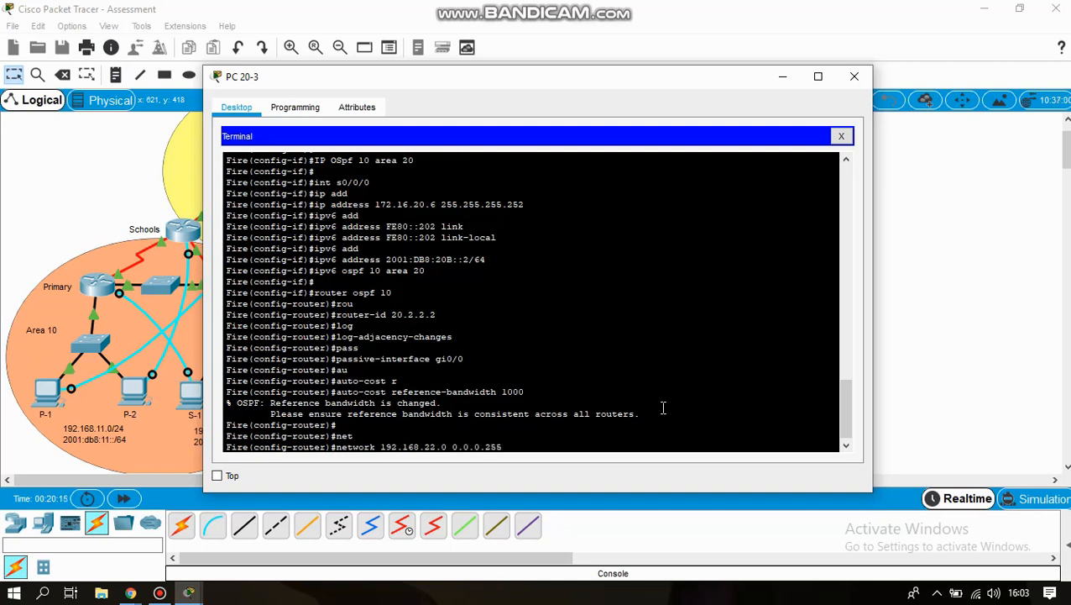
{"action": "type", "text": " q"}
{"action": "key", "text": "BackSpace"}
{"action": "type", "text": "area 20"}
{"action": "key", "text": "Return"}
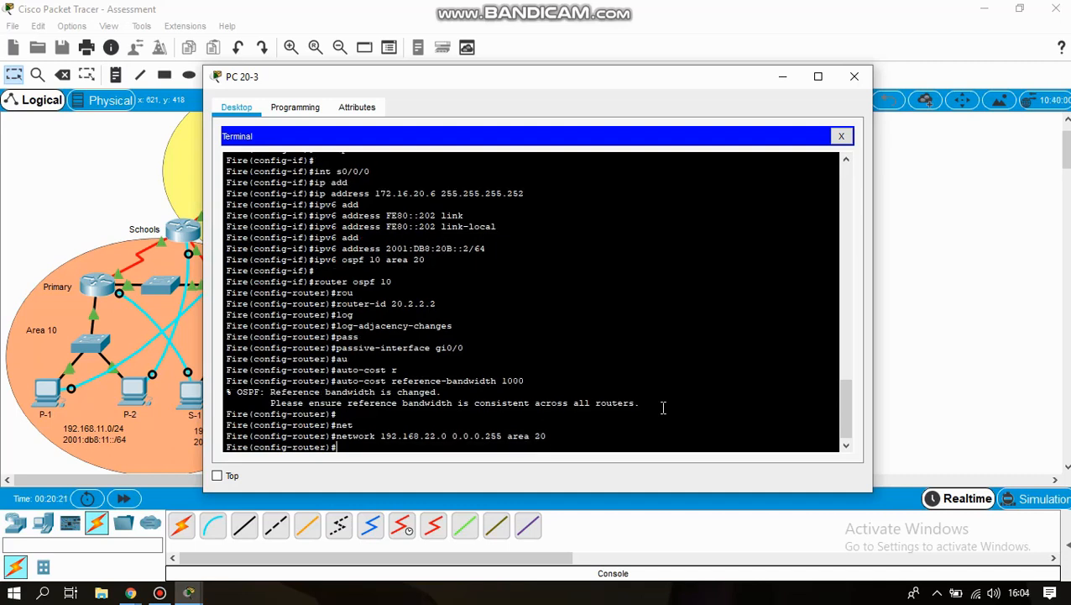
- Advertise network 172.16.20.4 with wildcard 0.0.0.3 in area 20 of the Fire router's IPv4 OSPF process
{"action": "type", "text": "net"}
{"action": "key", "text": "Tab"}
{"action": "type", "text": "172"}
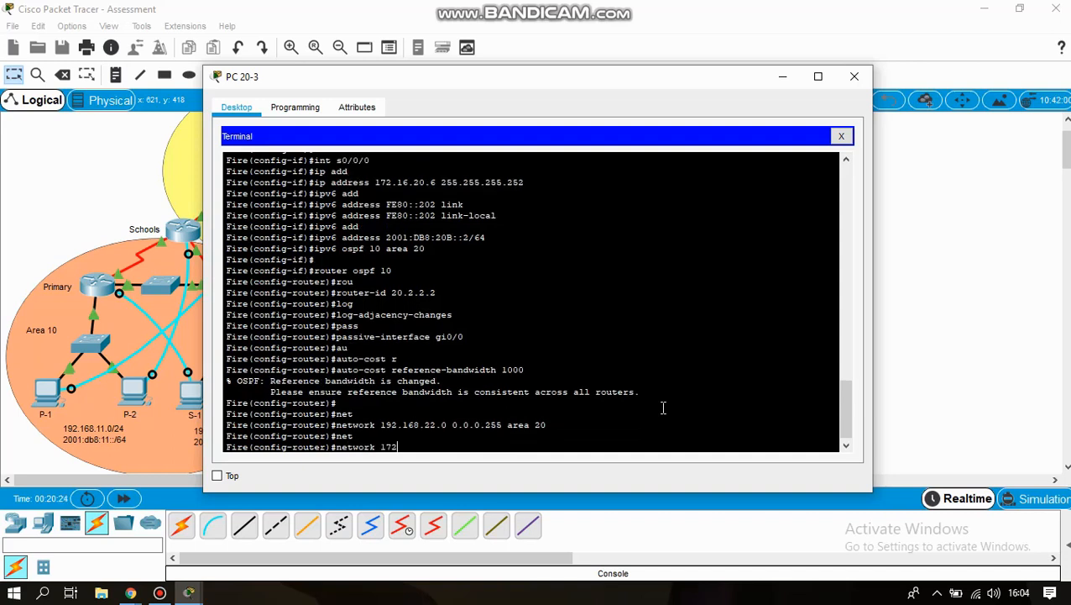
{"action": "type", "text": ".16.20.4 0.0.0.3 area 20"}
{"action": "key", "text": "Return"}
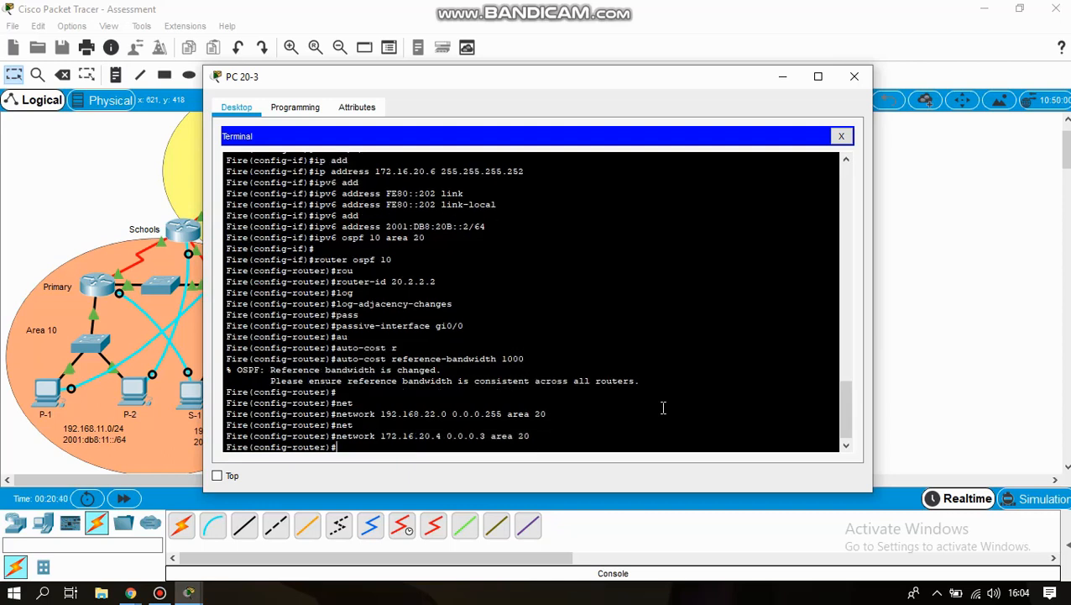
{"action": "key", "text": "Return"}
{"action": "key", "text": "Return"}
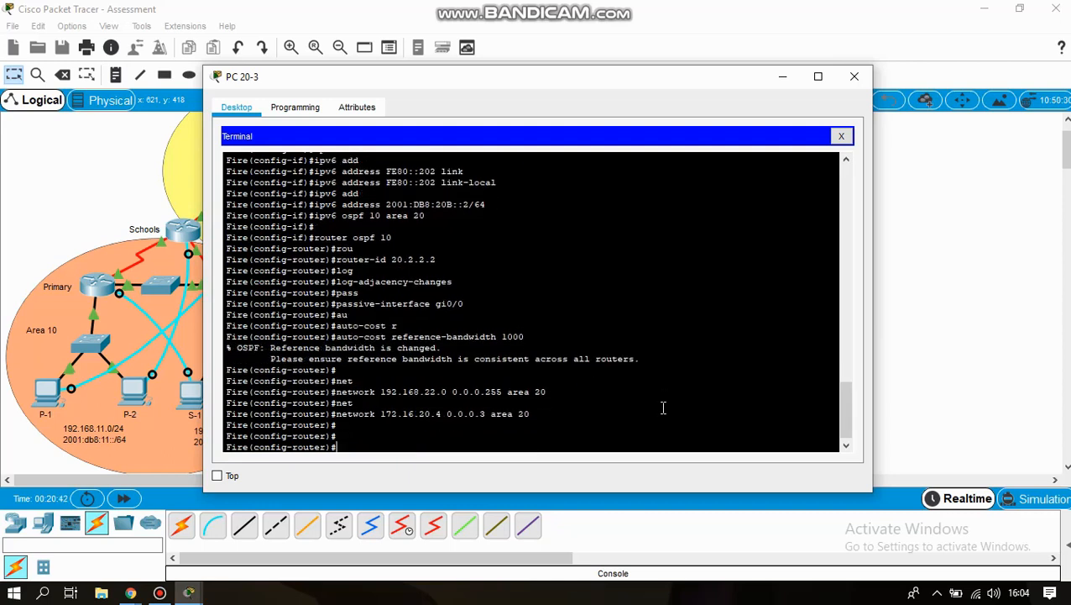
{"action": "type", "text": "ipv6 ospf"}
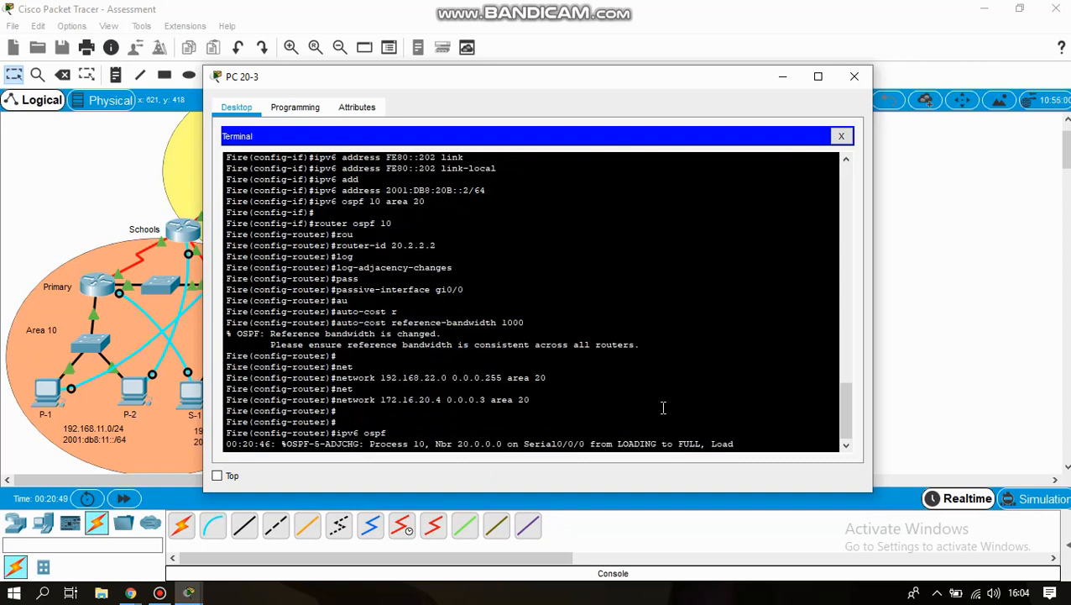
{"action": "key", "text": "Up"}
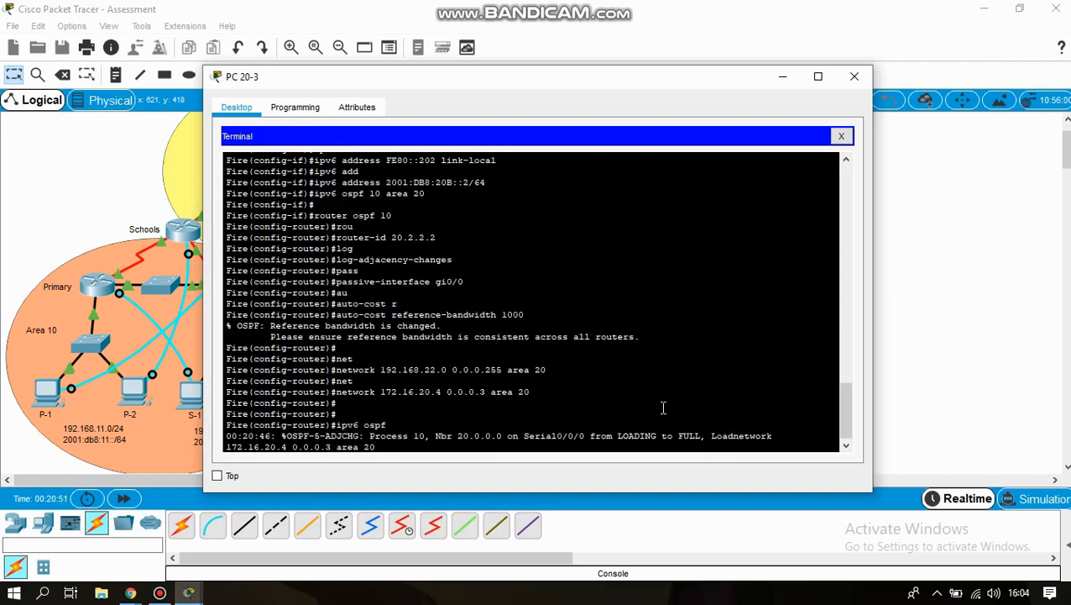
{"action": "key", "text": "Down"}
{"action": "key", "text": "Return"}
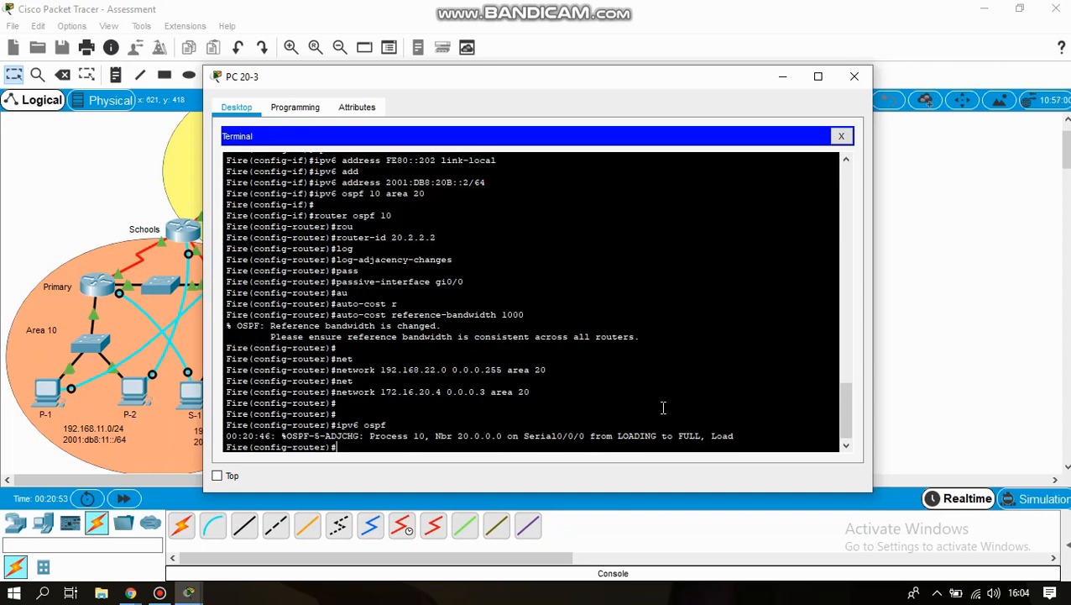
{"action": "key", "text": "Up"}
{"action": "key", "text": "Up"}
{"action": "key", "text": "Down"}
{"action": "key", "text": "Down"}
{"action": "key", "text": "Up"}
{"action": "key", "text": "Down"}
- Start IPv6 OSPF process 10 on the Fire router with the ipv6 router ospf command
{"action": "type", "text": "ipv6"}
{"action": "type", "text": " ospf"}
{"action": "key", "text": "Left"}
{"action": "key", "text": "Left"}
{"action": "key", "text": "Left"}
{"action": "key", "text": "Left"}
{"action": "type", "text": "router ospf"}
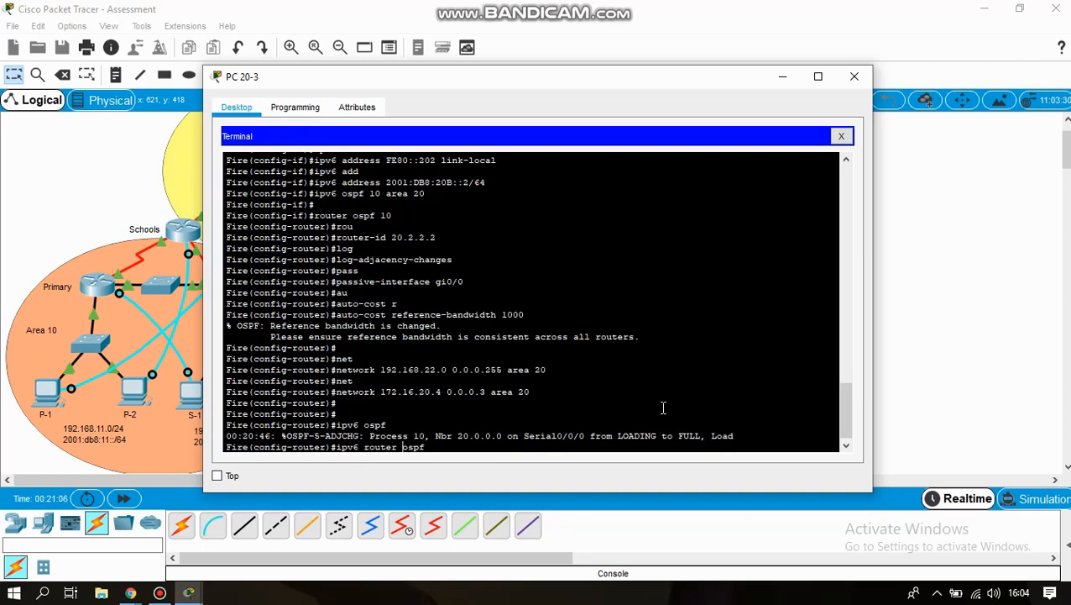
{"action": "type", "text": " 10"}
{"action": "key", "text": "Return"}
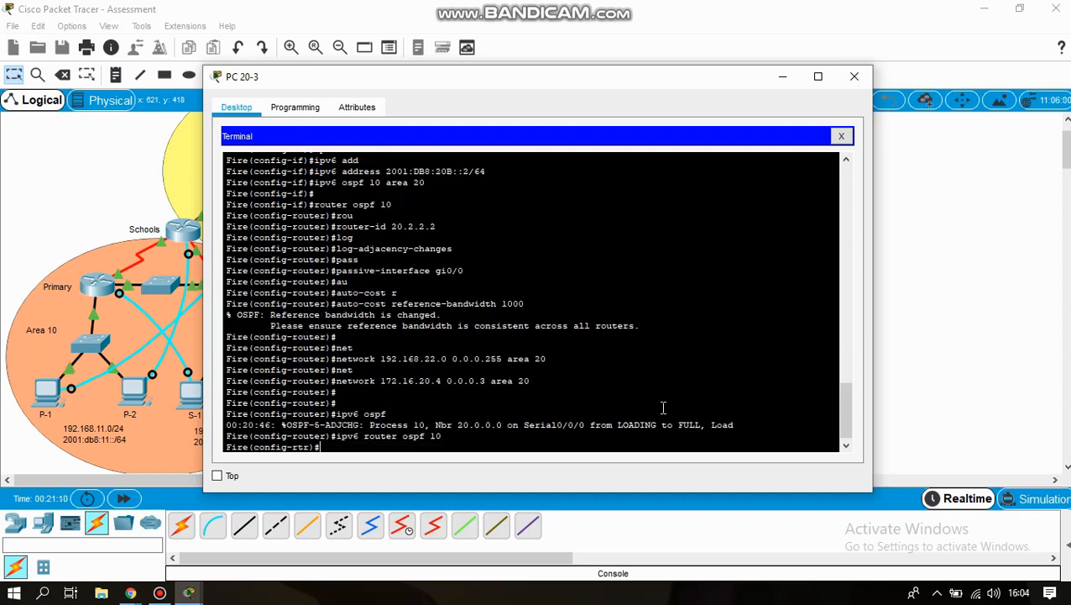
- Set the router ID to 20.2.2.2 in the Fire router's IPv6 OSPF process
{"action": "type", "text": "rut"}
{"action": "key", "text": "Tab"}
{"action": "key", "text": "BackSpace"}
{"action": "type", "text": "ou"}
{"action": "key", "text": "Tab"}
{"action": "type", "text": "20.2.2.2"}
{"action": "key", "text": "Return"}
- Enable logging of adjacency changes and make GigabitEthernet0/0 passive in the Fire router's IPv6 OSPF process
{"action": "type", "text": "log"}
{"action": "key", "text": "Tab"}
{"action": "key", "text": "Return"}
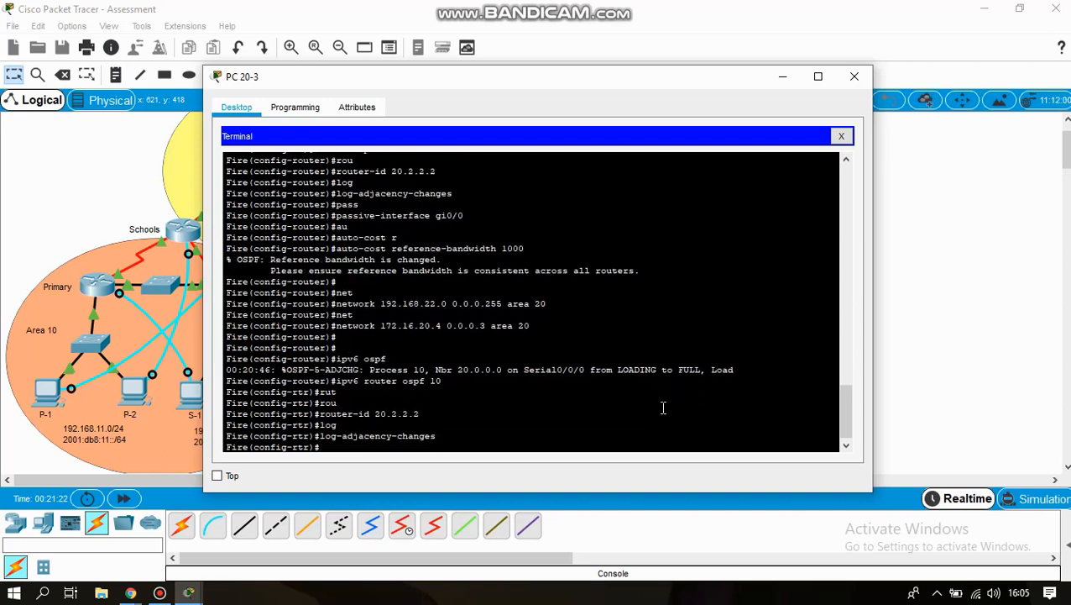
{"action": "type", "text": "pass"}
{"action": "key", "text": "Tab"}
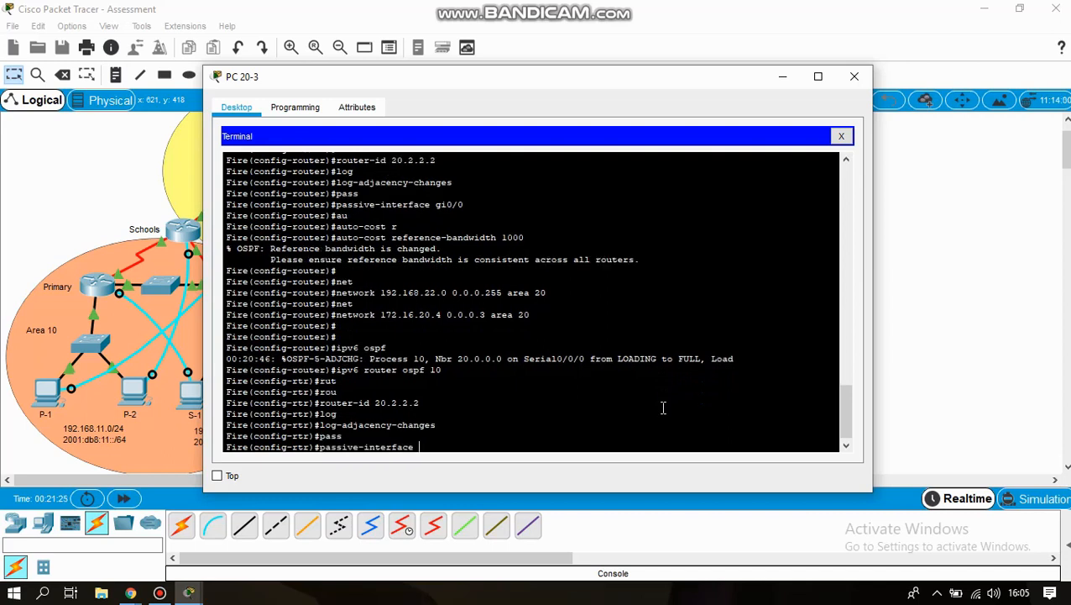
{"action": "type", "text": "g0/0"}
{"action": "key", "text": "Return"}
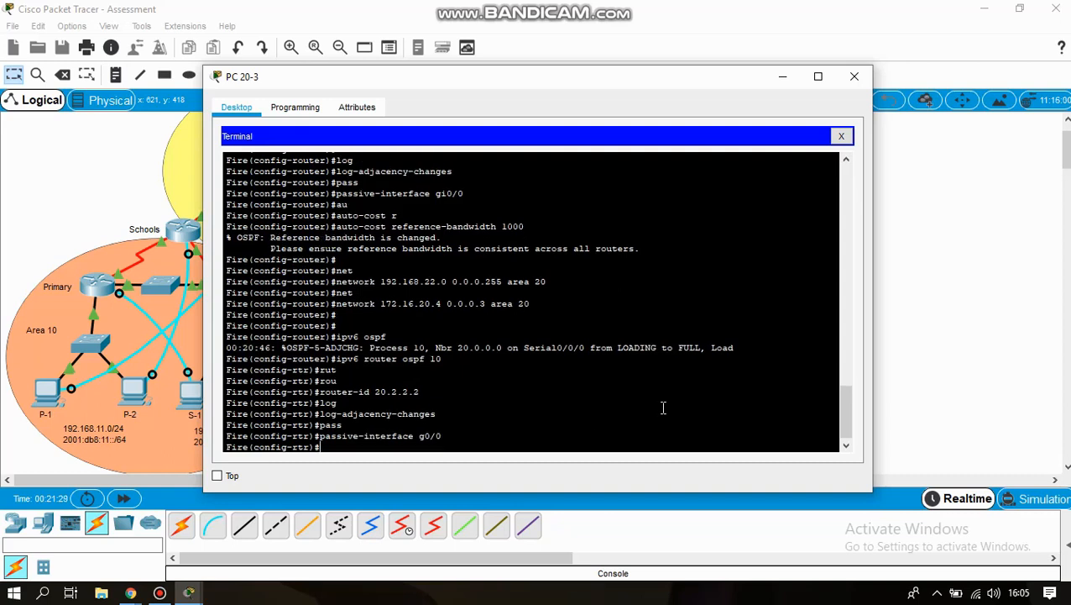
- Set the auto-cost reference bandwidth to 1000 in the Fire router's IPv6 OSPF process
{"action": "type", "text": "au"}
{"action": "key", "text": "Tab"}
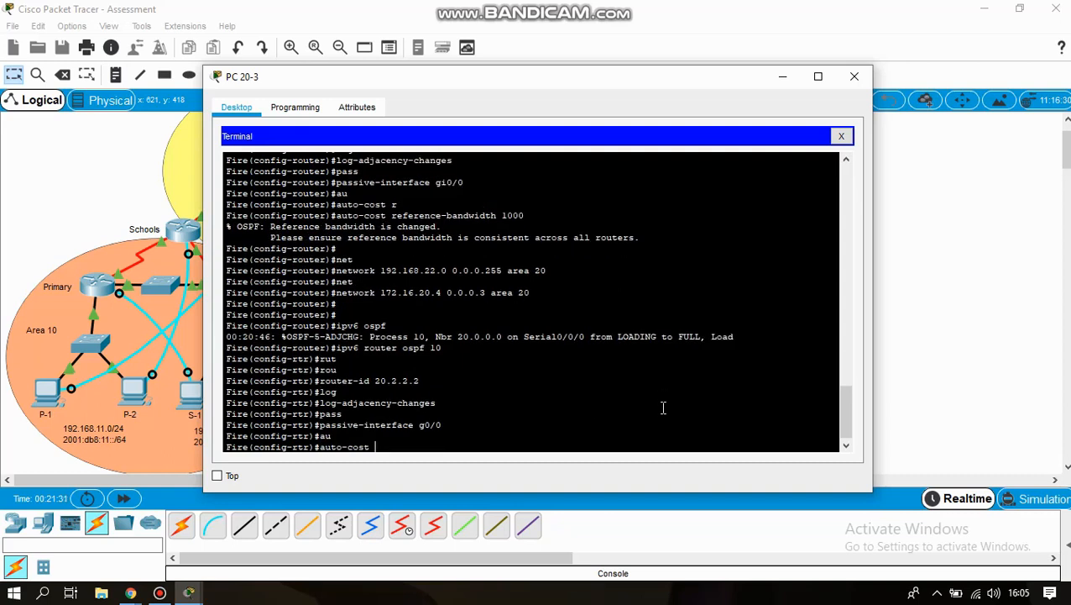
{"action": "type", "text": "r"}
{"action": "key", "text": "BackSpace"}
{"action": "type", "text": "r"}
{"action": "key", "text": "Tab"}
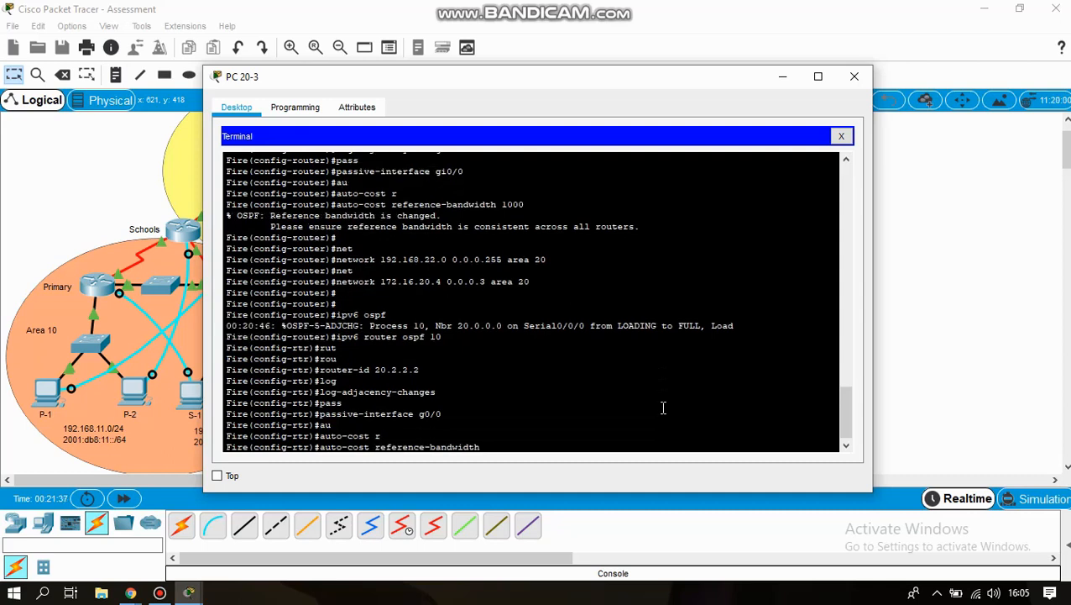
{"action": "type", "text": "1000"}
{"action": "key", "text": "Return"}
{"action": "key", "text": "Return"}
{"action": "key", "text": "Return"}
- Disable CDP globally on the Fire router, then leave configuration mode and close the PC's terminal window
{"action": "type", "text": "no cdp "}
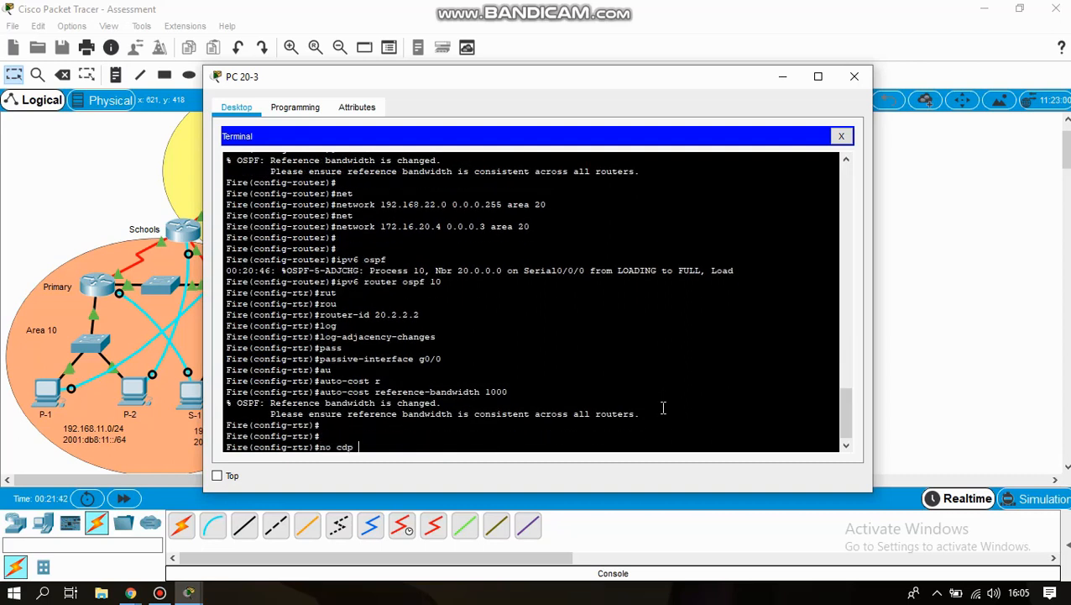
{"action": "type", "text": "run"}
{"action": "key", "text": "Return"}
{"action": "key", "text": "Return"}
{"action": "key", "text": "Return"}
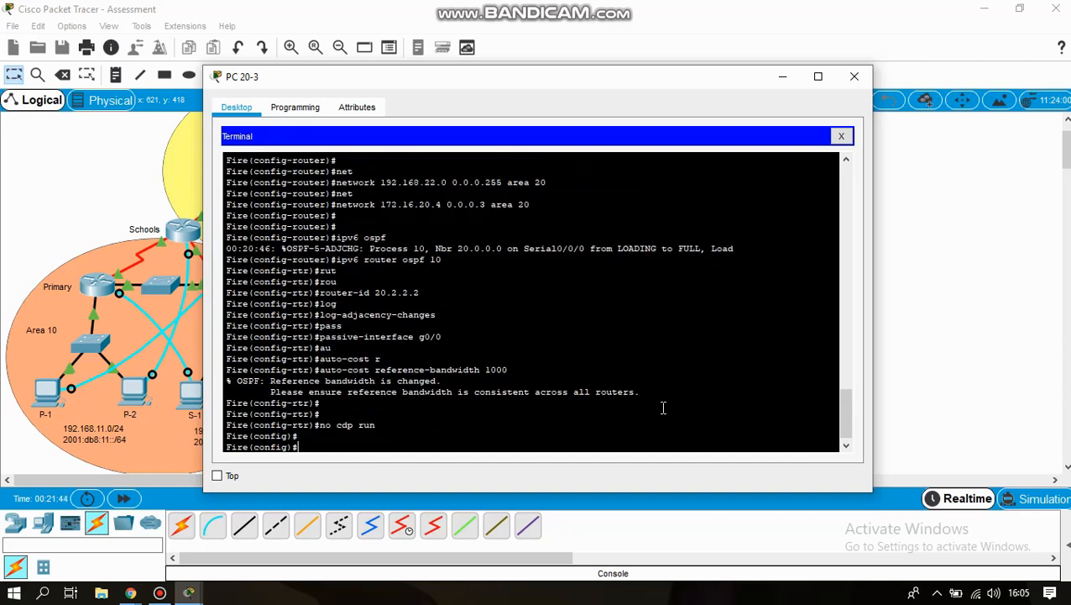
{"action": "type", "text": "end"}
{"action": "key", "text": "Return"}
{"action": "key", "text": "Return"}
{"action": "key", "text": "Return"}
{"action": "key", "text": "Return"}
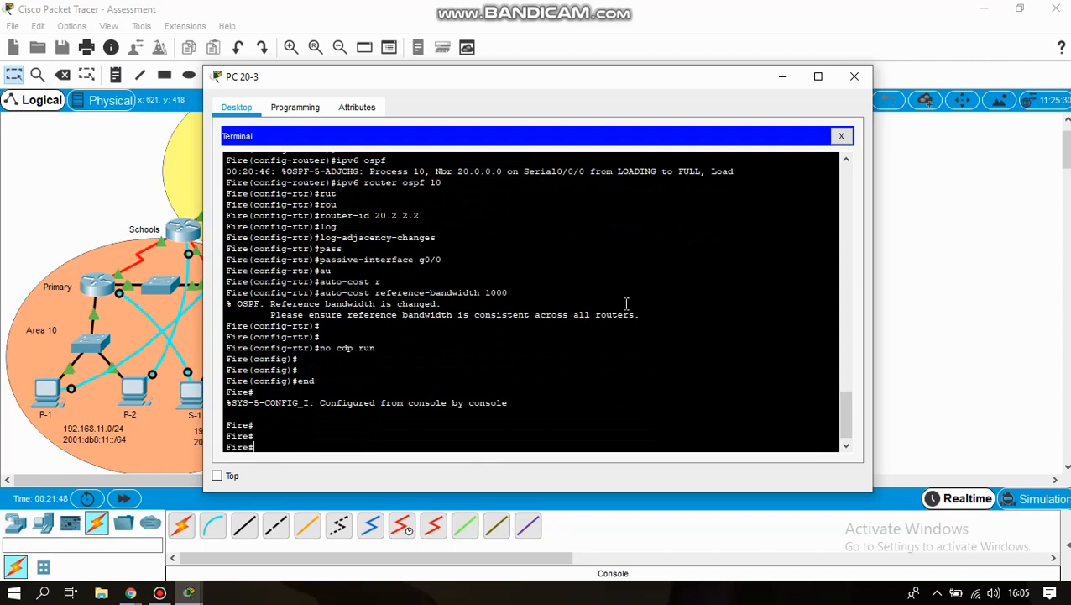
{"action": "left_click", "coordinate": [854, 76]}
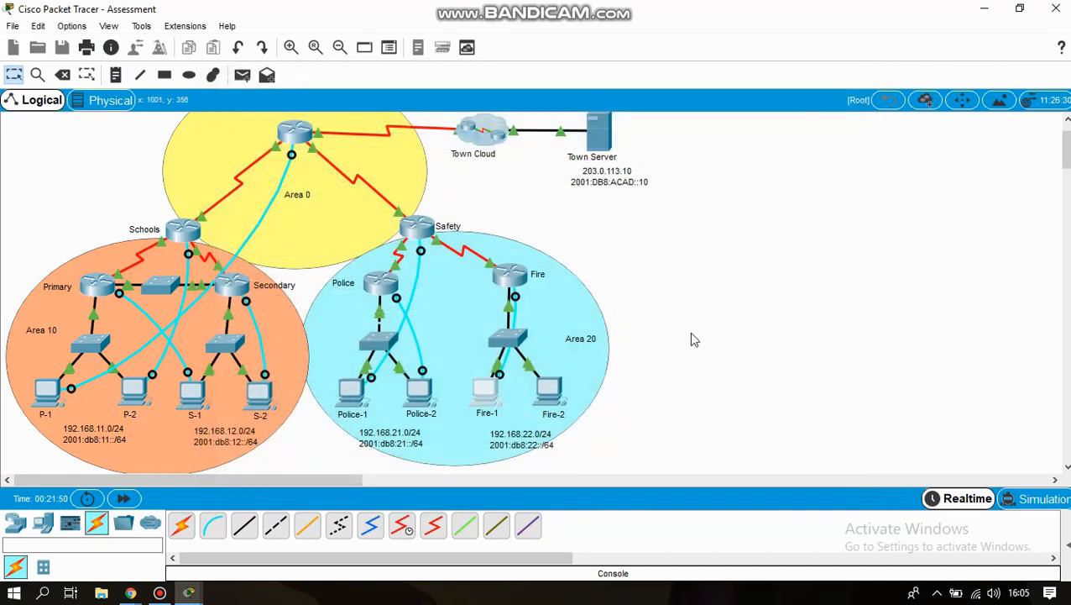
- Review the activity instructions for the configuration tasks required on routers Police and Fire
{"action": "scroll", "coordinate": [167, 370], "scroll_direction": "up", "scroll_amount": 1}
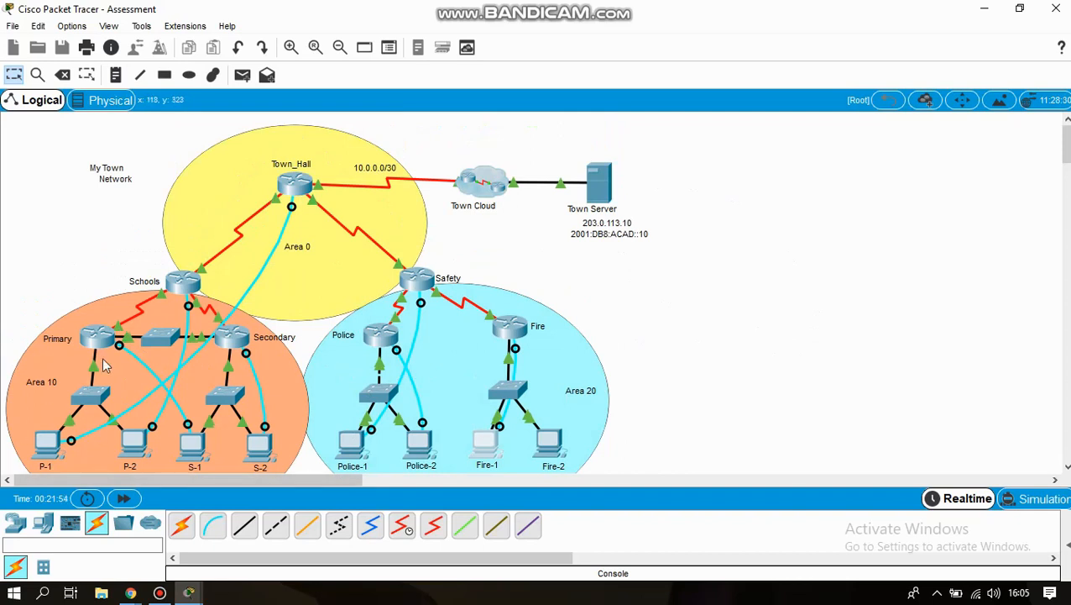
{"action": "left_click", "coordinate": [190, 593]}
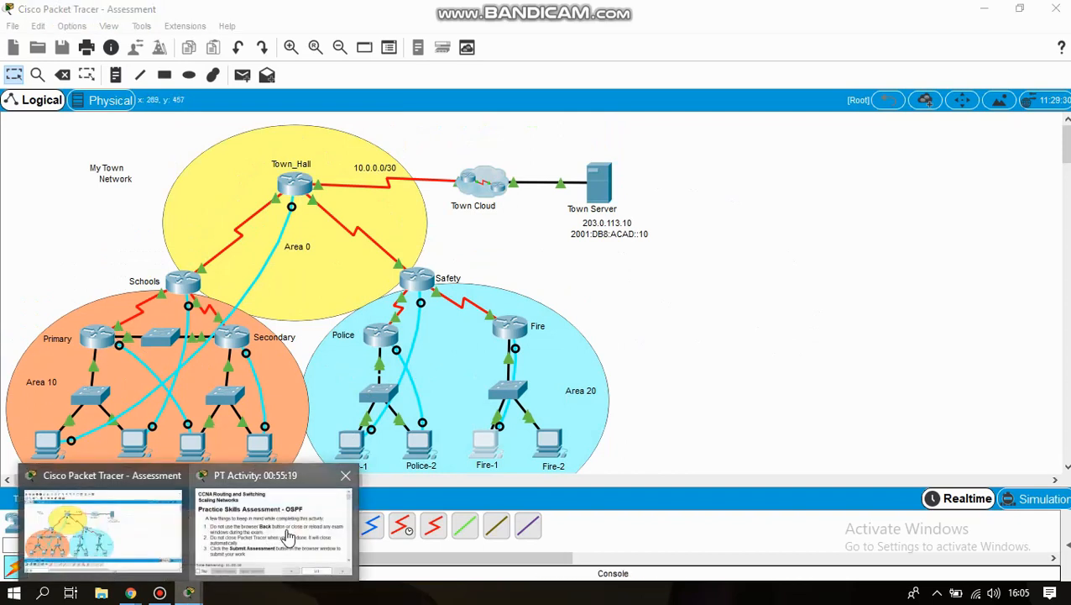
{"action": "left_click", "coordinate": [286, 538]}
{"action": "left_click_drag", "start_coordinate": [843, 405], "coordinate": [843, 531]}
{"action": "scroll", "coordinate": [836, 339], "scroll_direction": "down", "scroll_amount": 4}
{"action": "scroll", "coordinate": [835, 339], "scroll_direction": "up", "scroll_amount": 3}
{"action": "scroll", "coordinate": [835, 340], "scroll_direction": "down", "scroll_amount": 12}
{"action": "scroll", "coordinate": [834, 339], "scroll_direction": "down", "scroll_amount": 12}
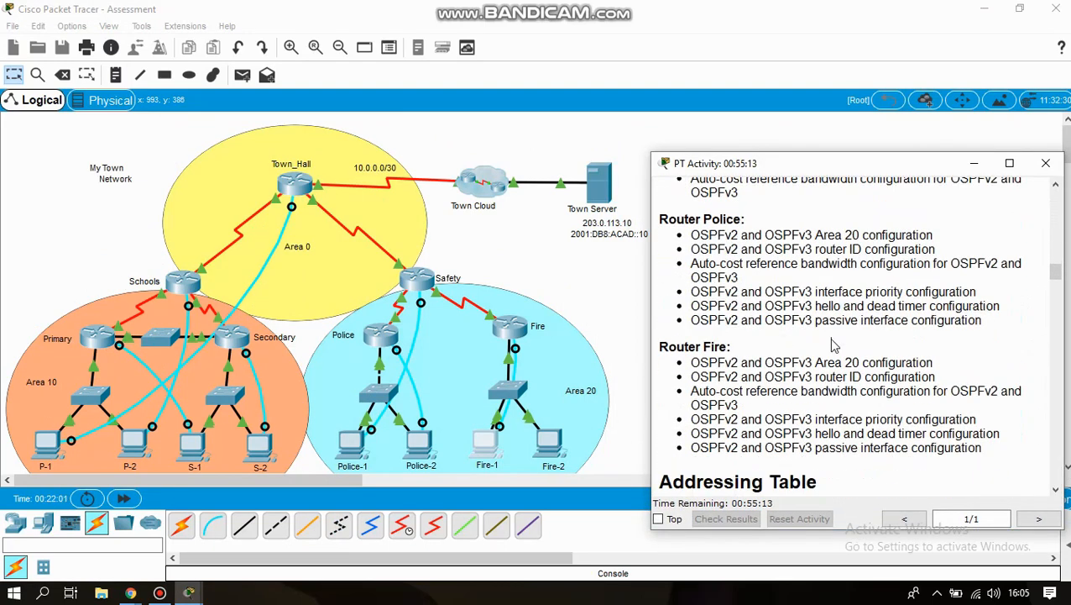
{"action": "scroll", "coordinate": [834, 351], "scroll_direction": "up", "scroll_amount": 1}
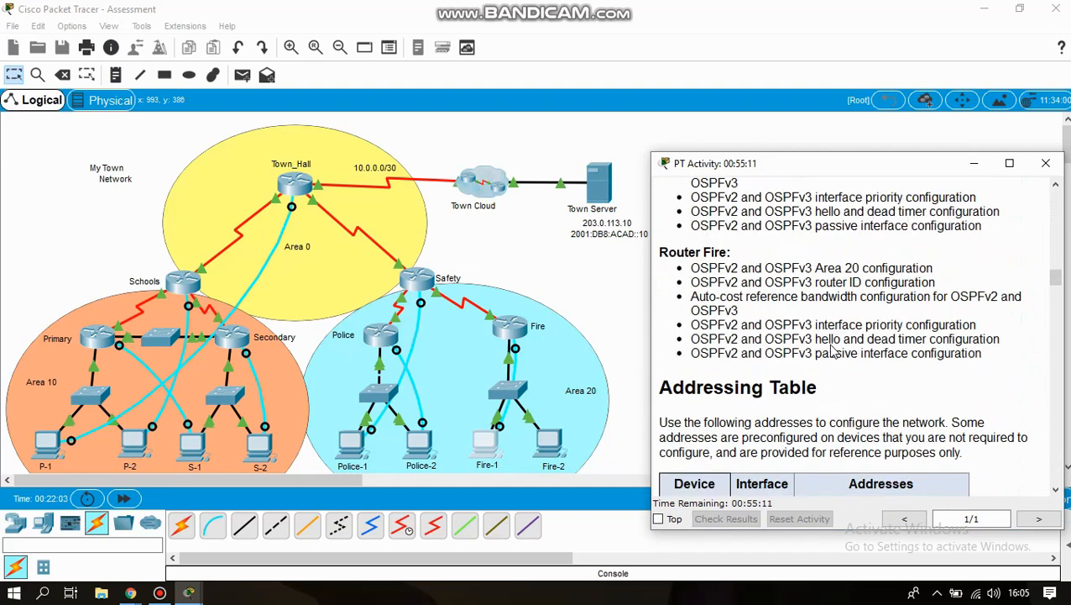
{"action": "left_click_drag", "start_coordinate": [731, 252], "coordinate": [657, 259]}
{"action": "left_click", "coordinate": [659, 262]}
{"action": "mouse_move", "coordinate": [422, 2]}
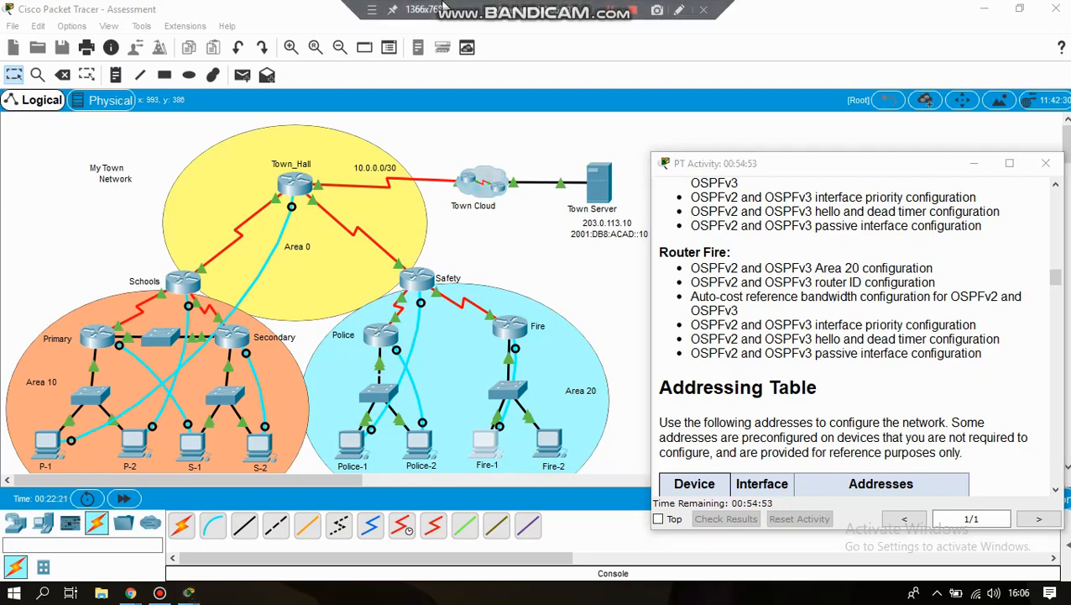